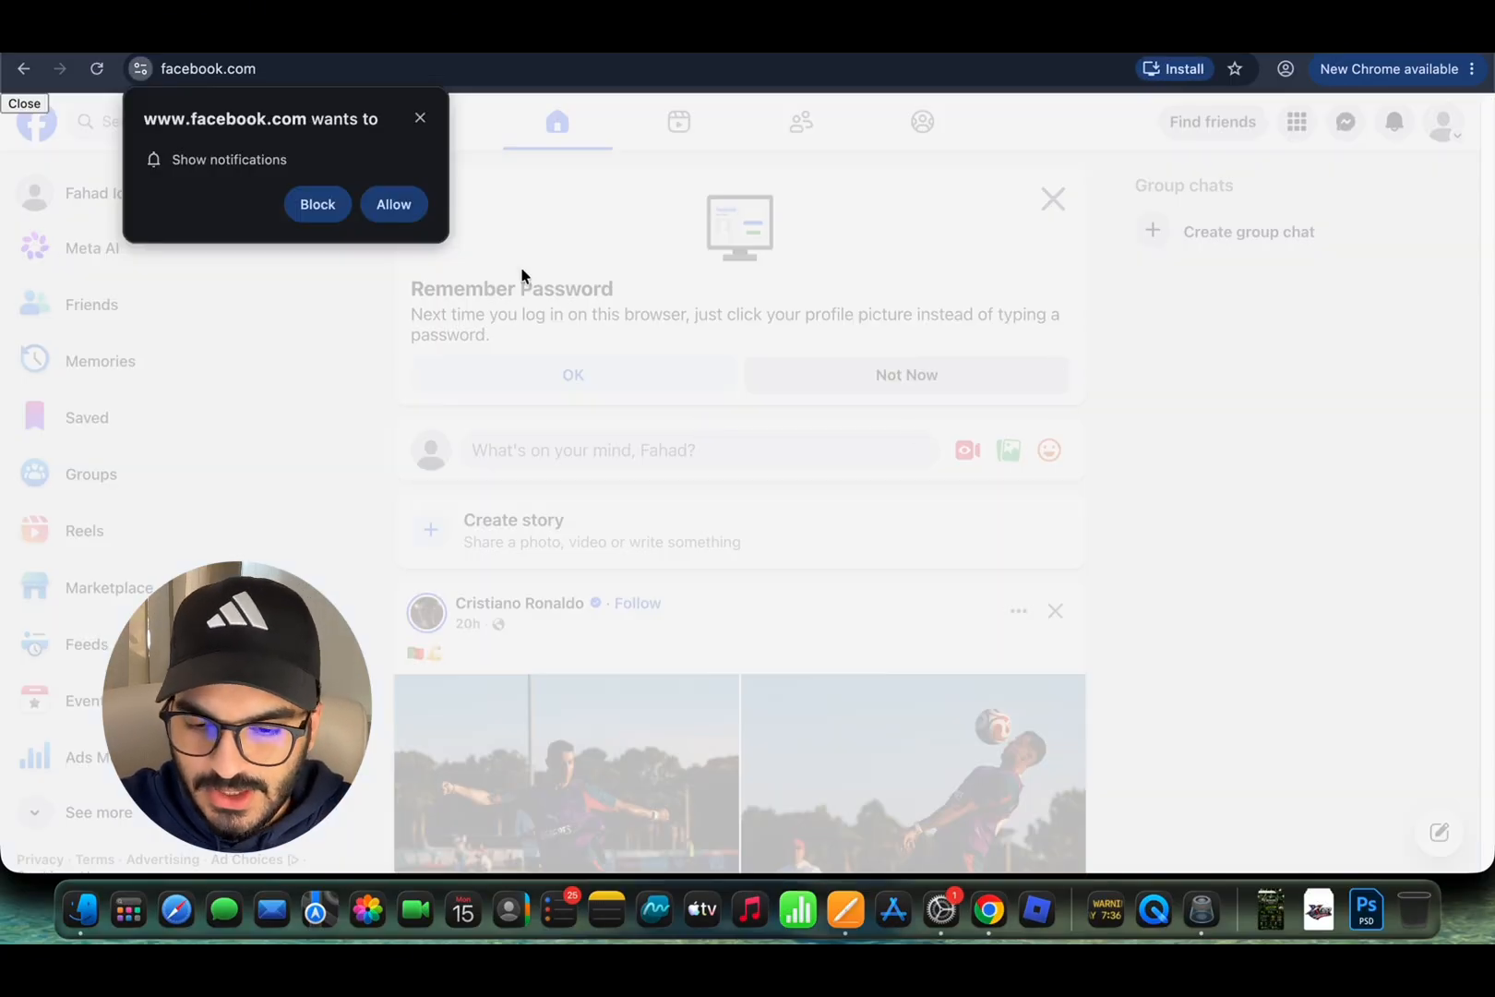
Step: Dismiss the browser's notification permission request and scroll through the home feed
{"action": "left_click", "coordinate": [421, 118]}
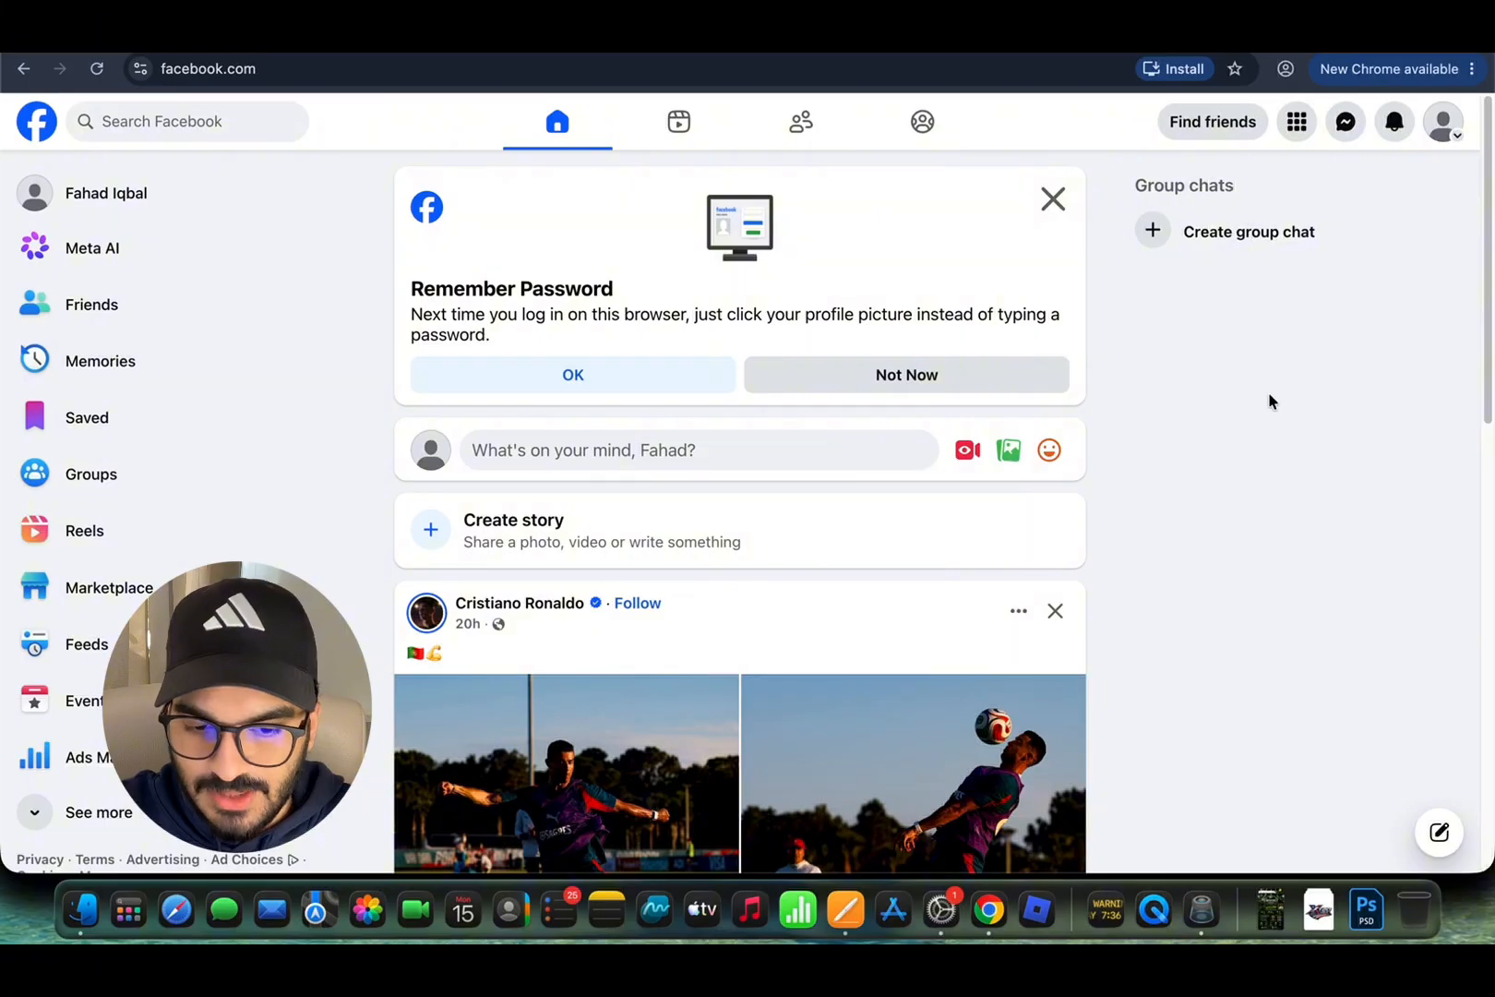
{"action": "scroll", "coordinate": [992, 517], "scroll_direction": "down", "scroll_amount": 2}
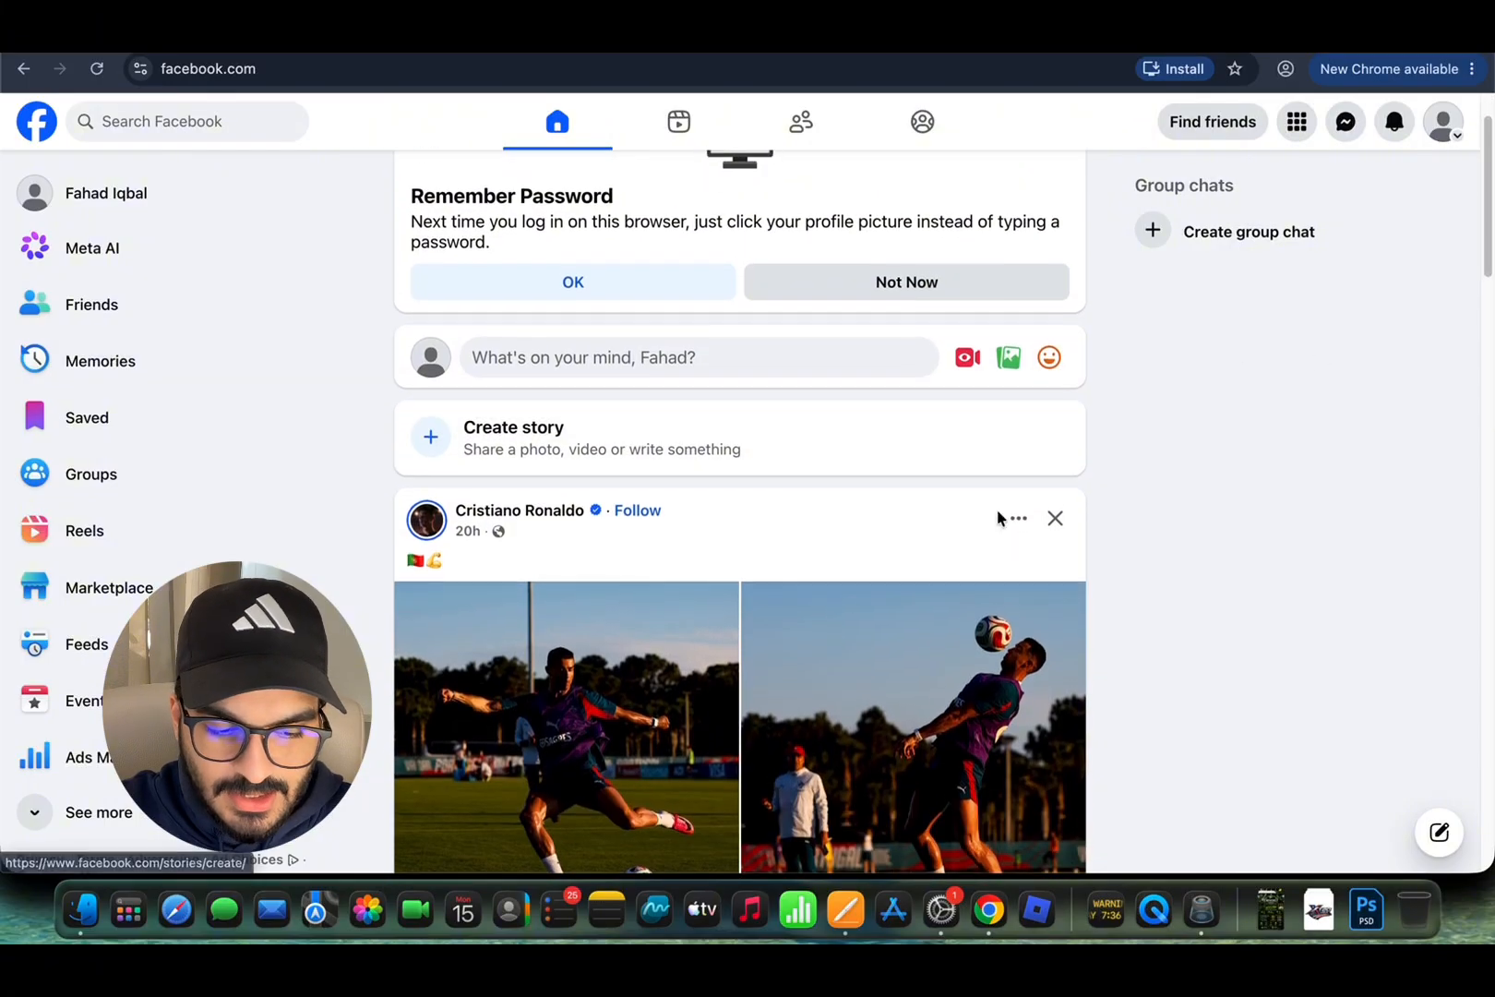
{"action": "scroll", "coordinate": [996, 508], "scroll_direction": "up", "scroll_amount": 2}
{"action": "scroll", "coordinate": [1281, 519], "scroll_direction": "down", "scroll_amount": 3}
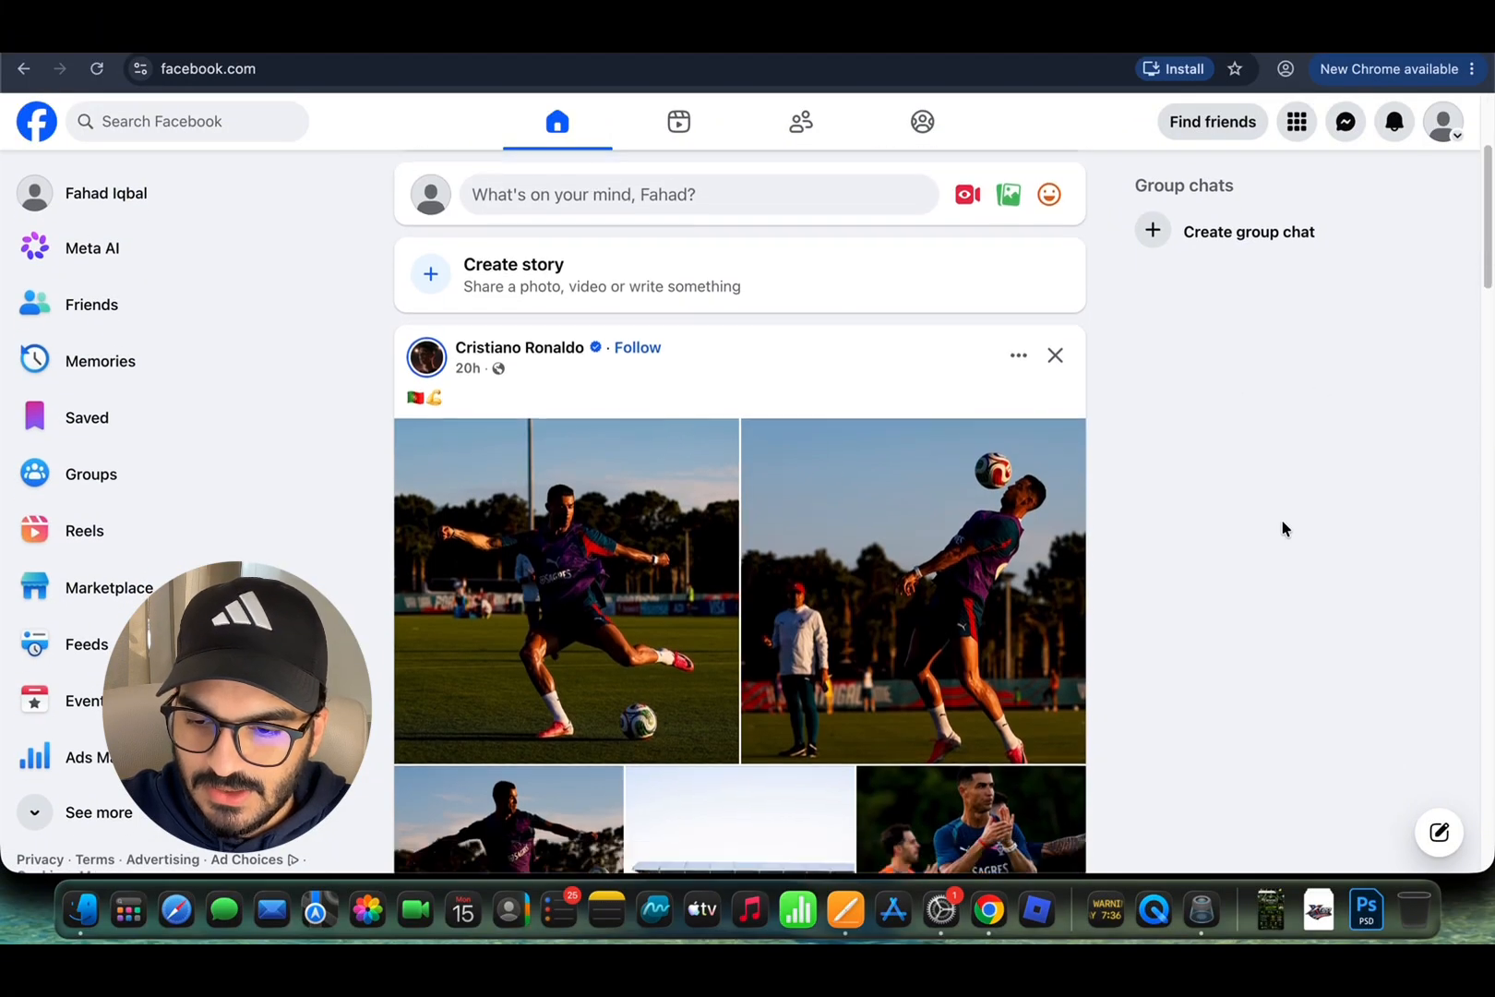
{"action": "scroll", "coordinate": [1292, 443], "scroll_direction": "up", "scroll_amount": 3}
Step: Go to your own profile page and scroll through it, still without cover or profile photo
{"action": "left_click", "coordinate": [1442, 122]}
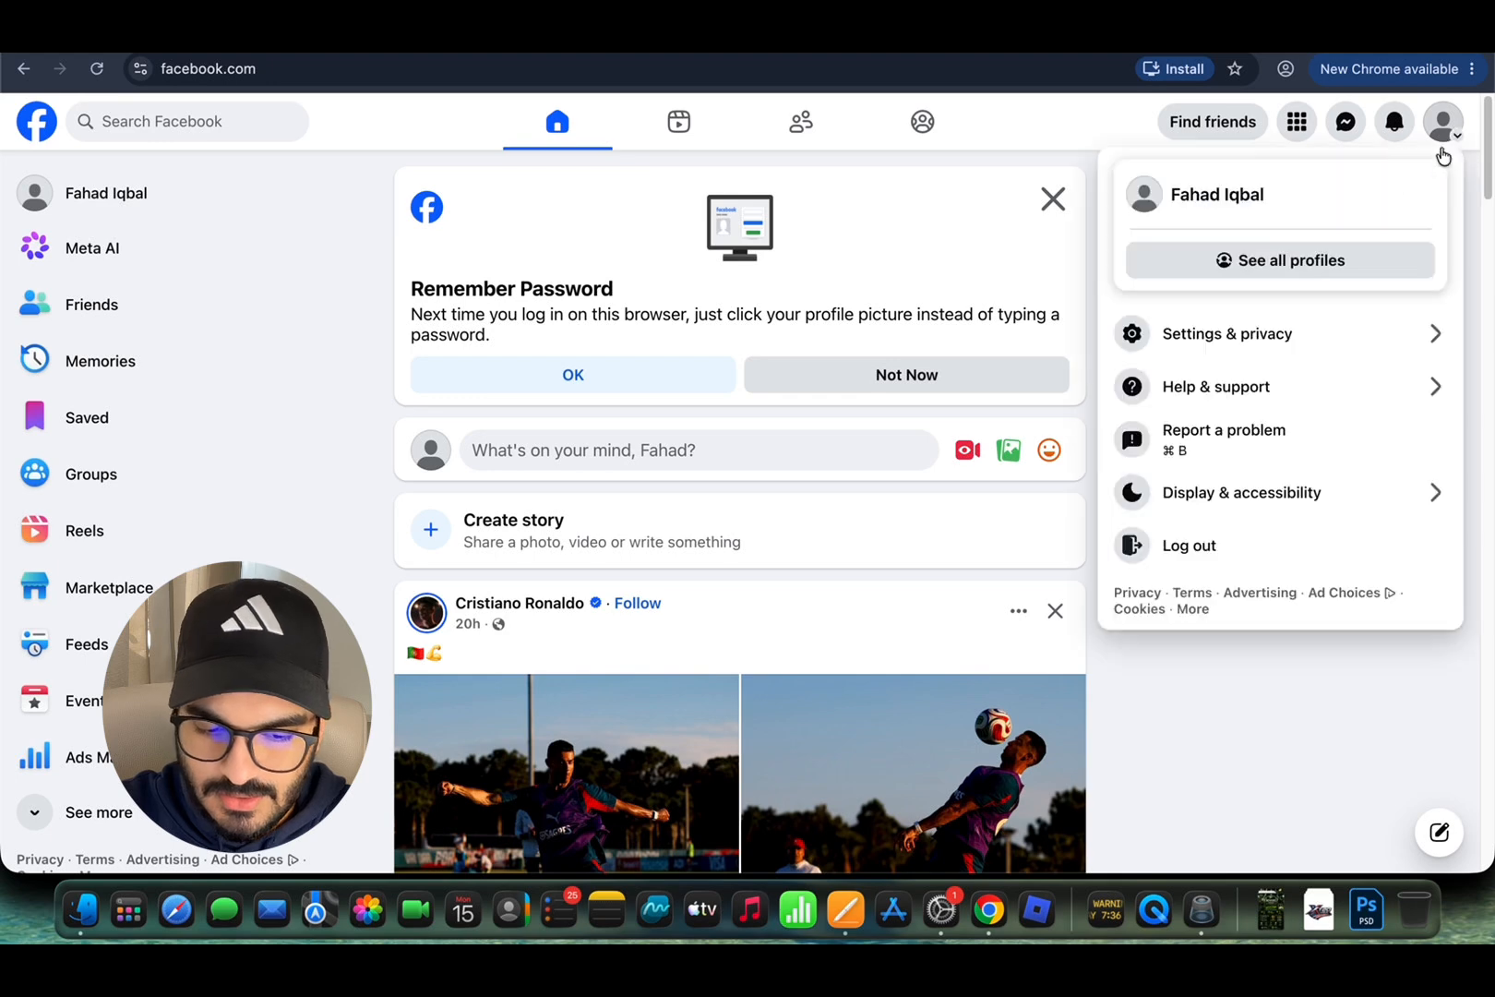
{"action": "left_click", "coordinate": [1251, 194]}
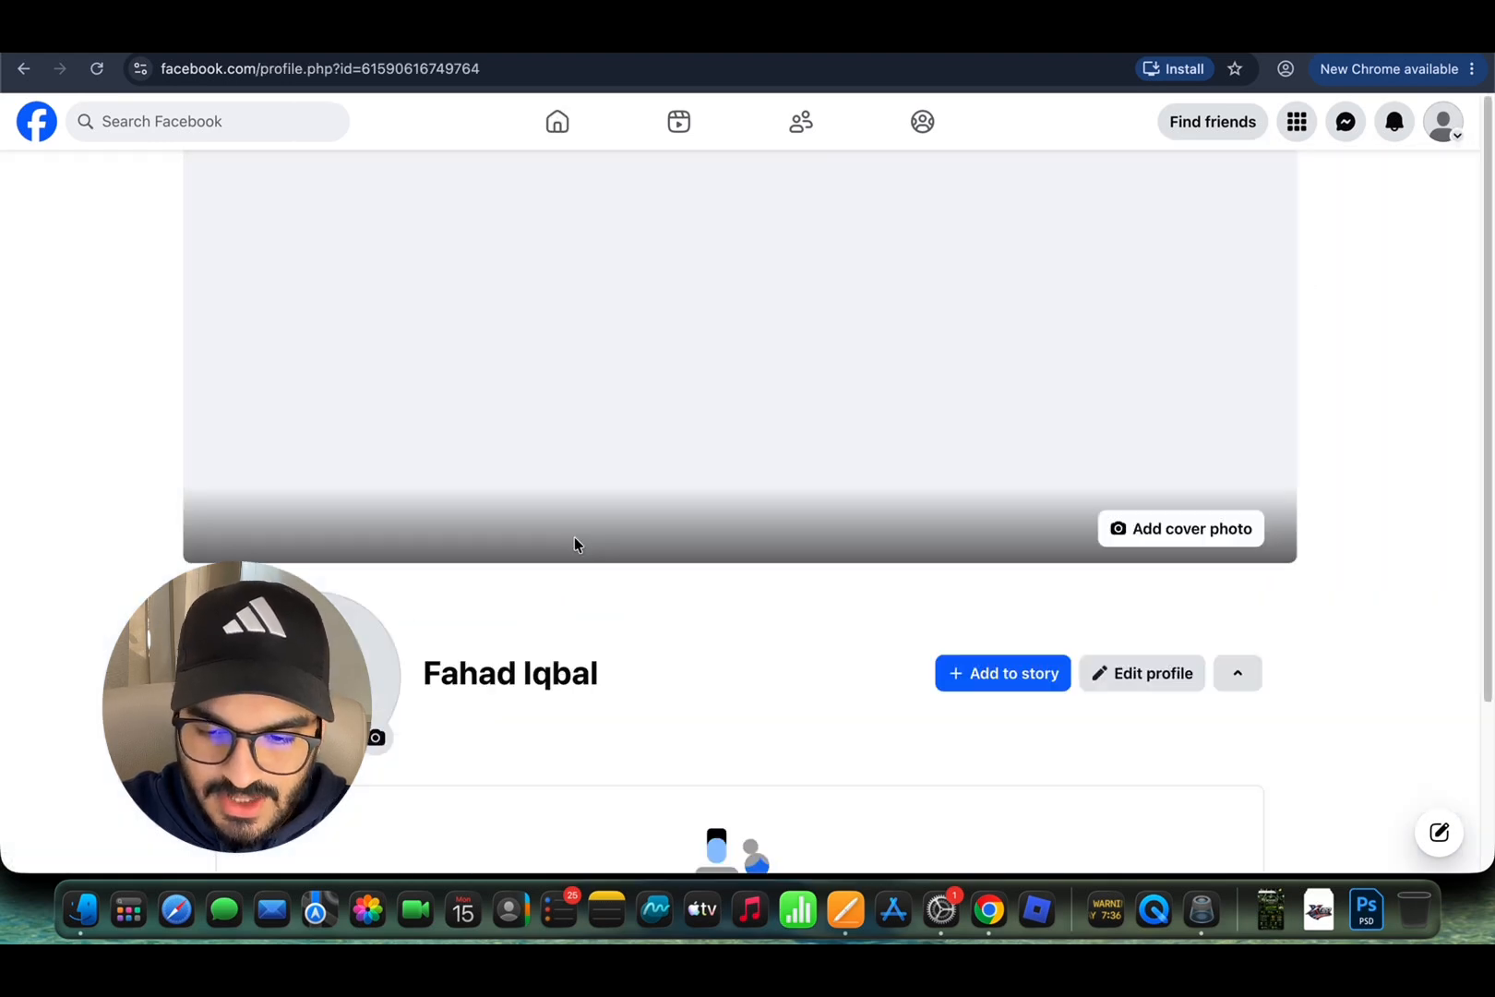
{"action": "scroll", "coordinate": [574, 540], "scroll_direction": "up", "scroll_amount": 2}
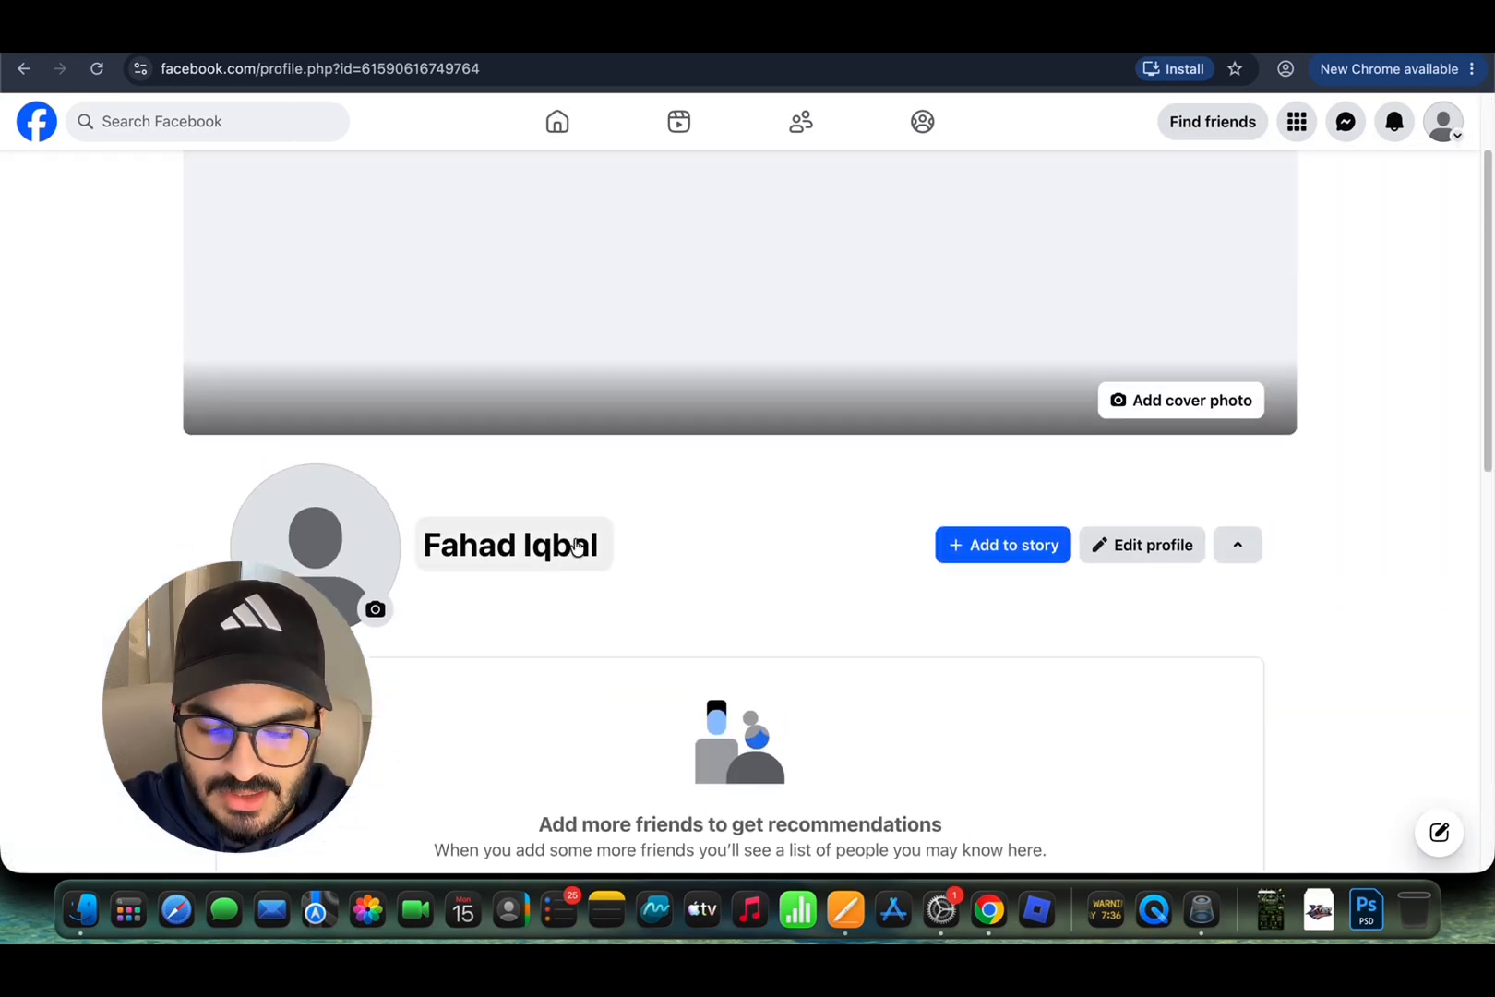
{"action": "scroll", "coordinate": [574, 545], "scroll_direction": "up", "scroll_amount": 1}
{"action": "scroll", "coordinate": [371, 641], "scroll_direction": "down", "scroll_amount": 3}
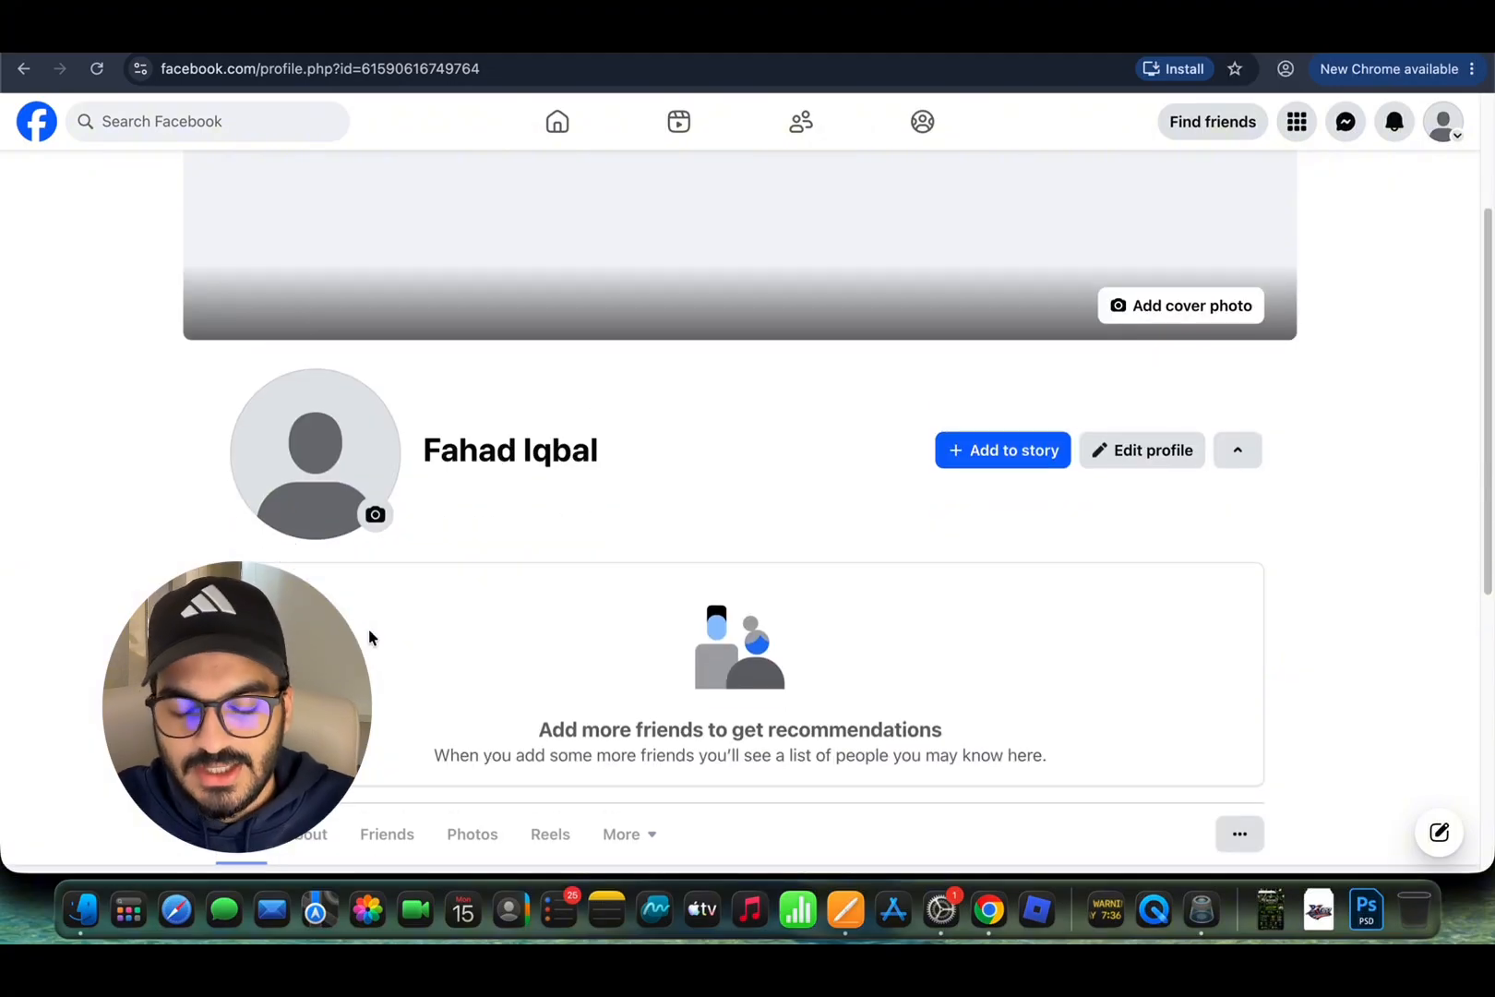
{"action": "scroll", "coordinate": [378, 471], "scroll_direction": "down", "scroll_amount": 2}
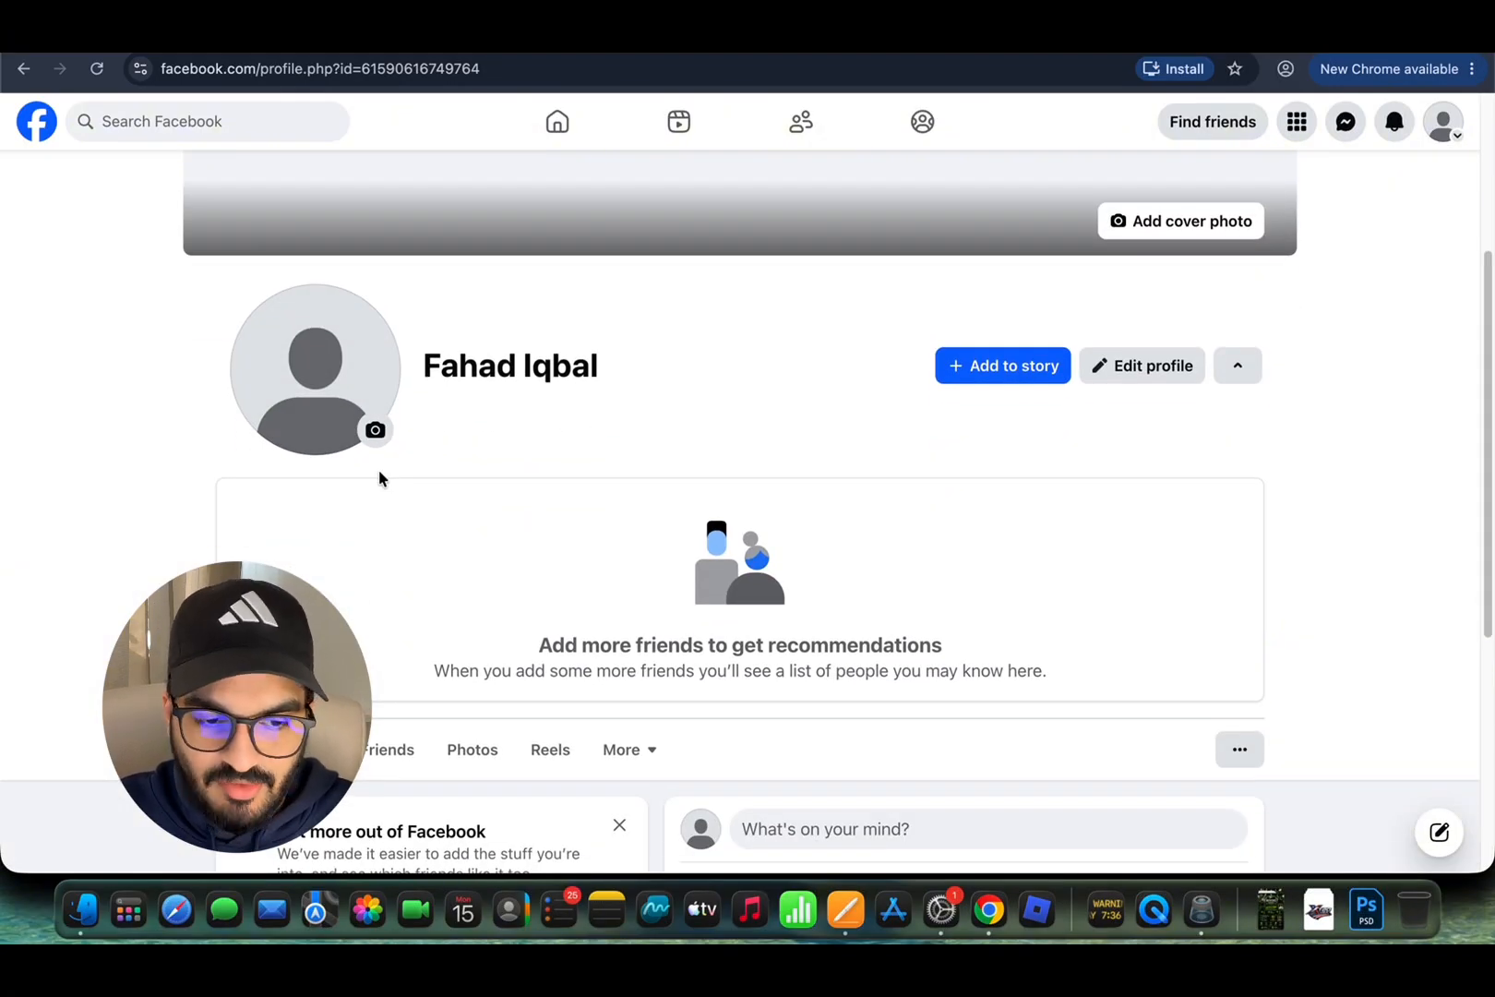
{"action": "scroll", "coordinate": [631, 471], "scroll_direction": "up", "scroll_amount": 6}
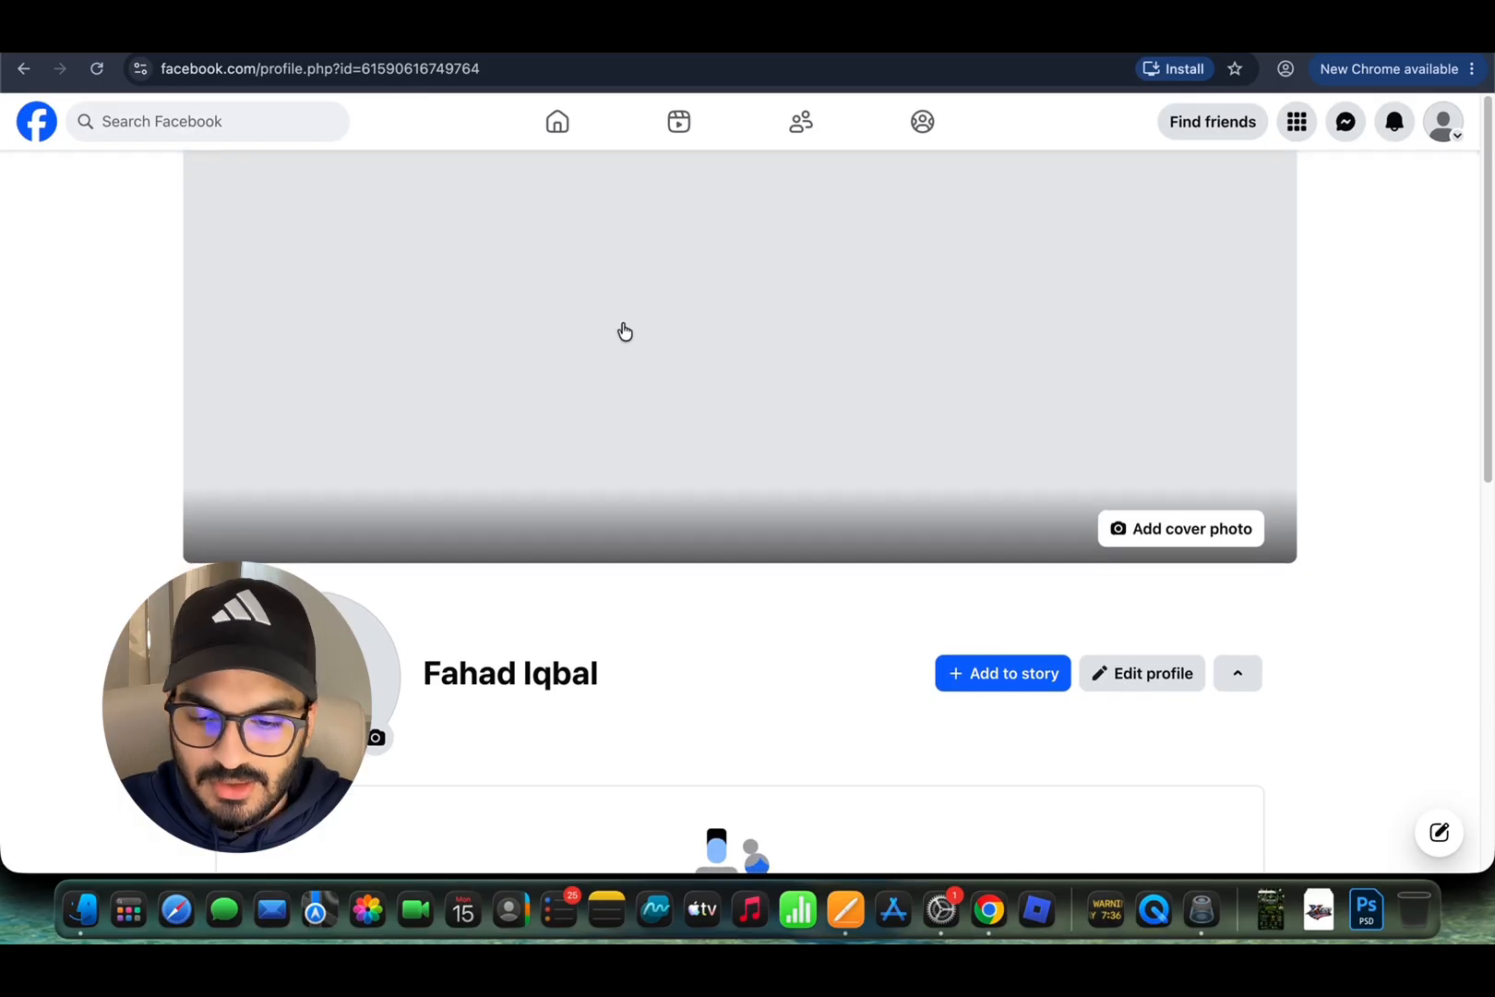
{"action": "scroll", "coordinate": [625, 331], "scroll_direction": "down", "scroll_amount": 5}
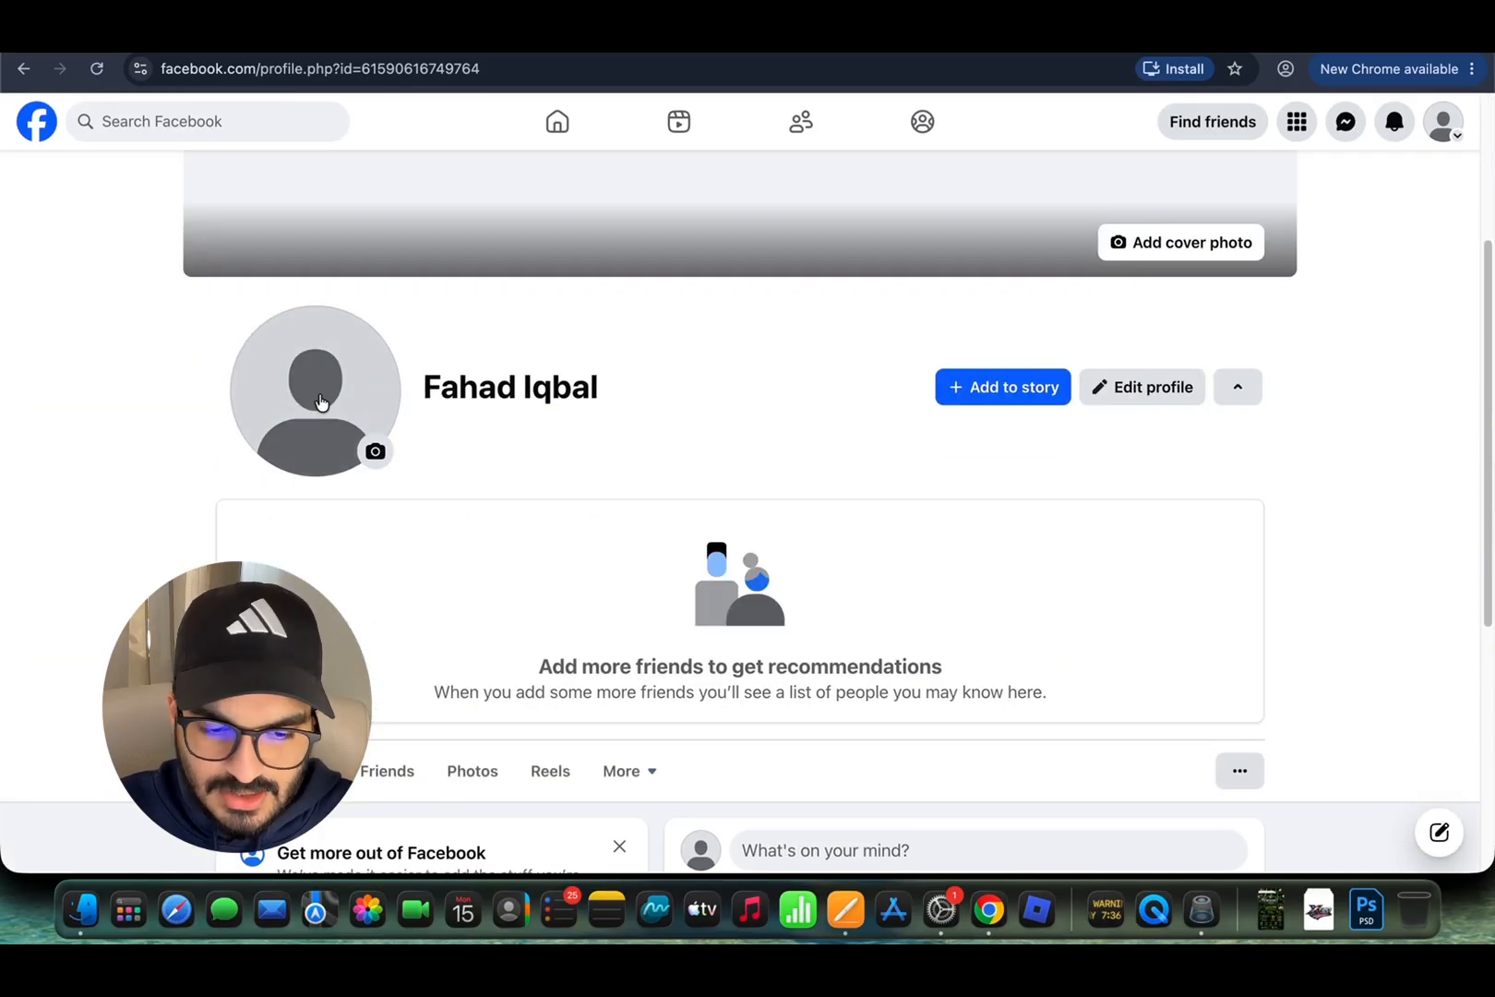
{"action": "scroll", "coordinate": [320, 401], "scroll_direction": "up", "scroll_amount": 1}
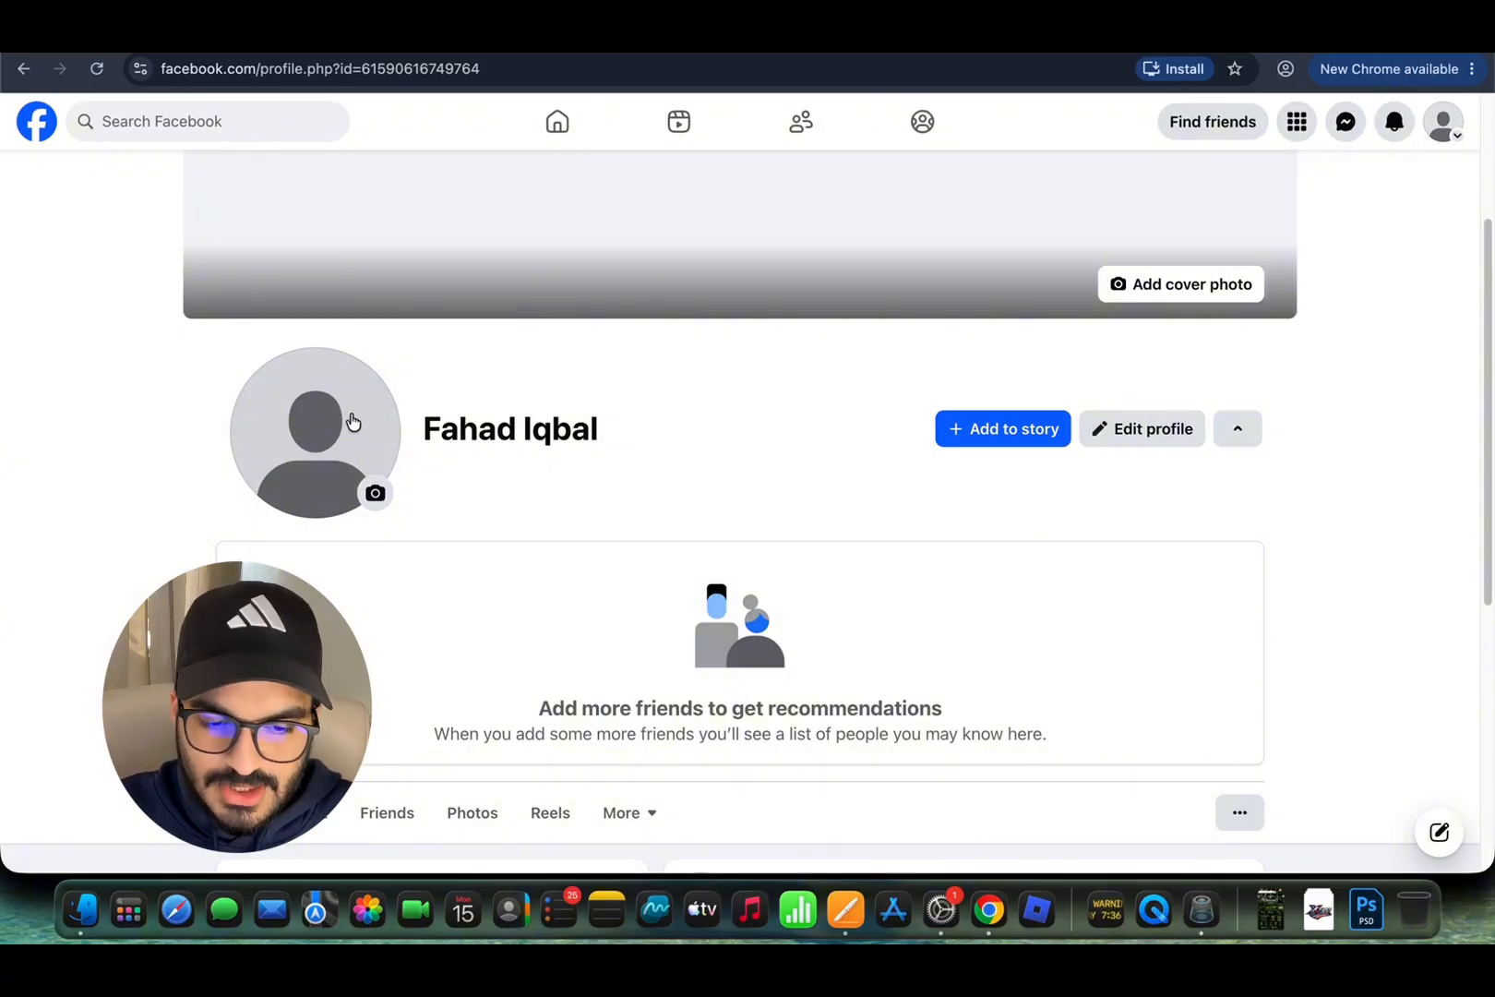
{"action": "scroll", "coordinate": [351, 421], "scroll_direction": "down", "scroll_amount": 4}
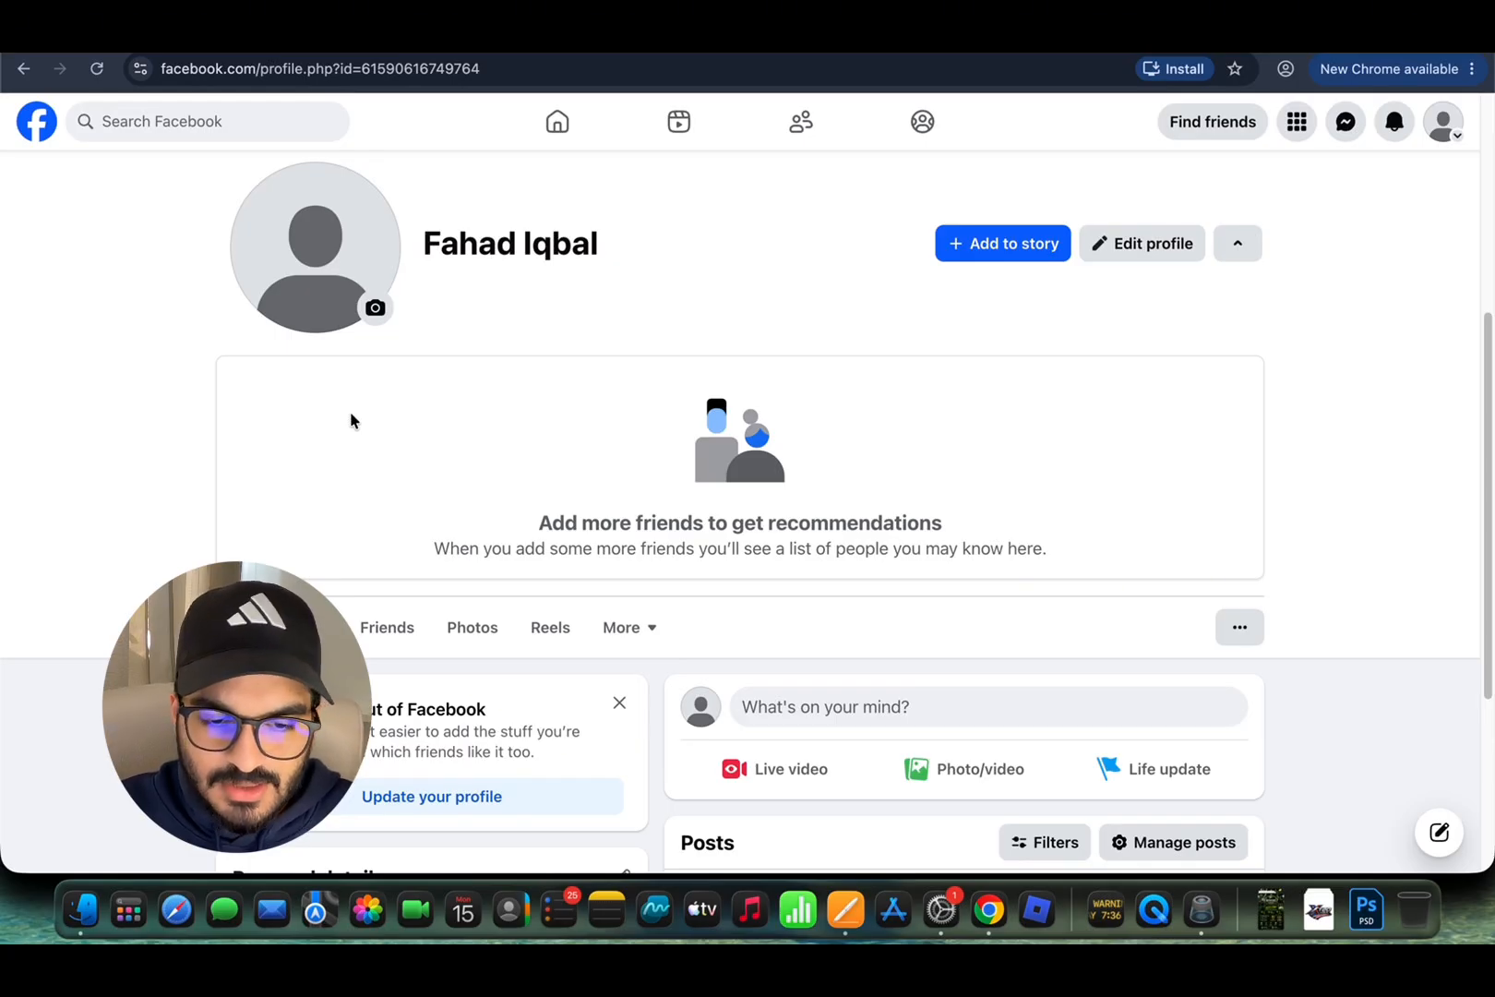
{"action": "scroll", "coordinate": [351, 420], "scroll_direction": "up", "scroll_amount": 4}
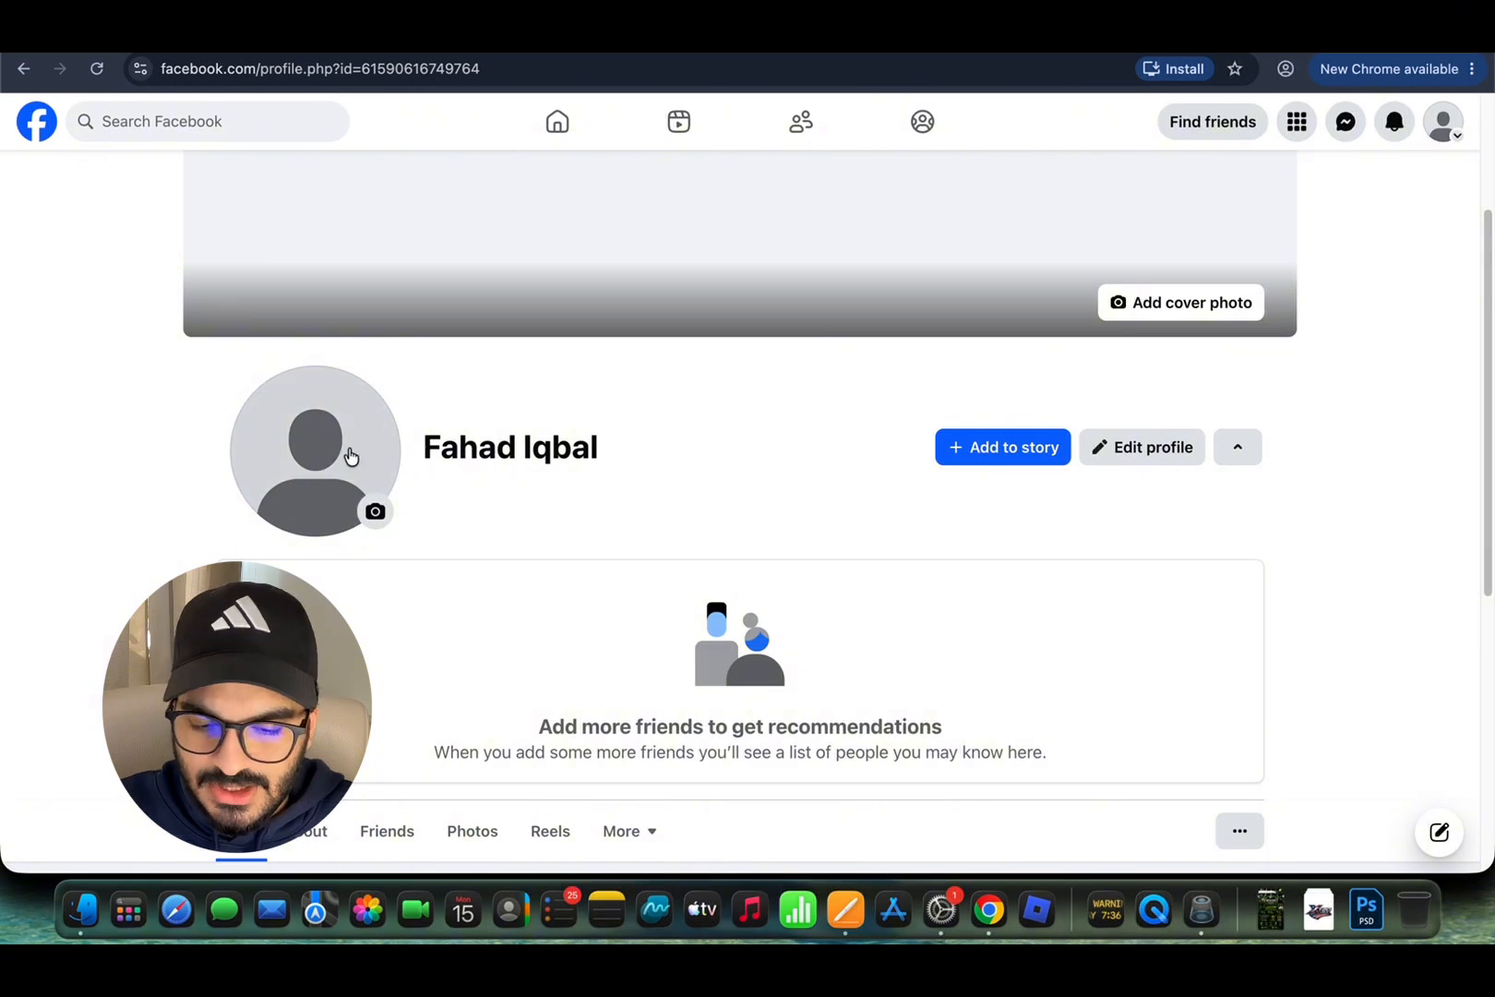
{"action": "scroll", "coordinate": [469, 484], "scroll_direction": "down", "scroll_amount": 5}
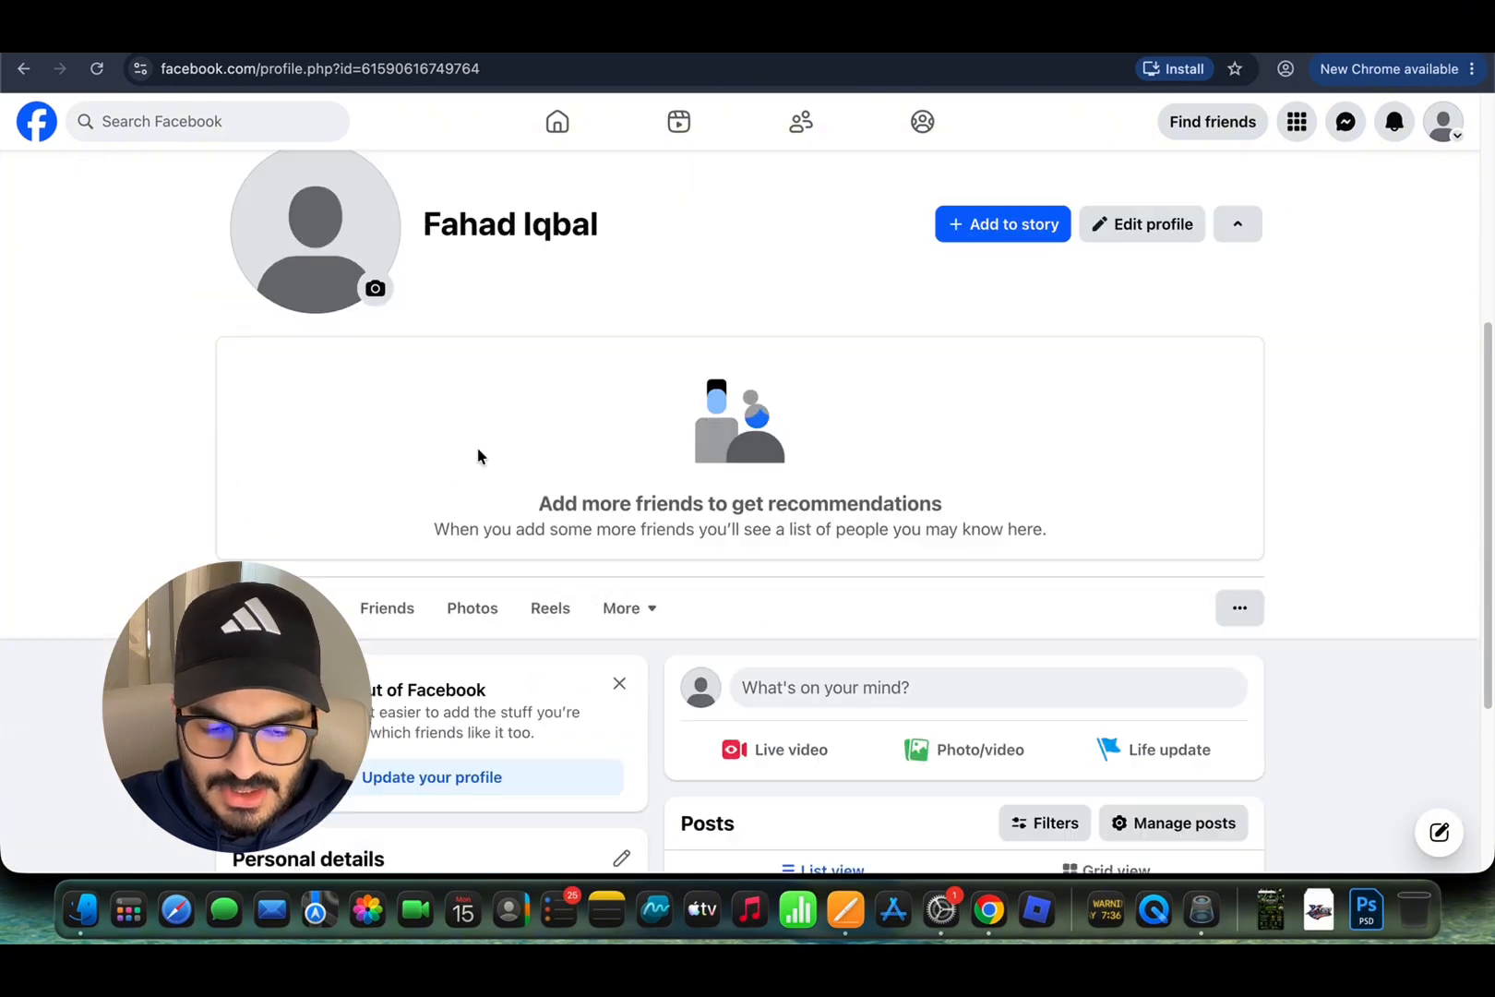
{"action": "scroll", "coordinate": [477, 454], "scroll_direction": "down", "scroll_amount": 7}
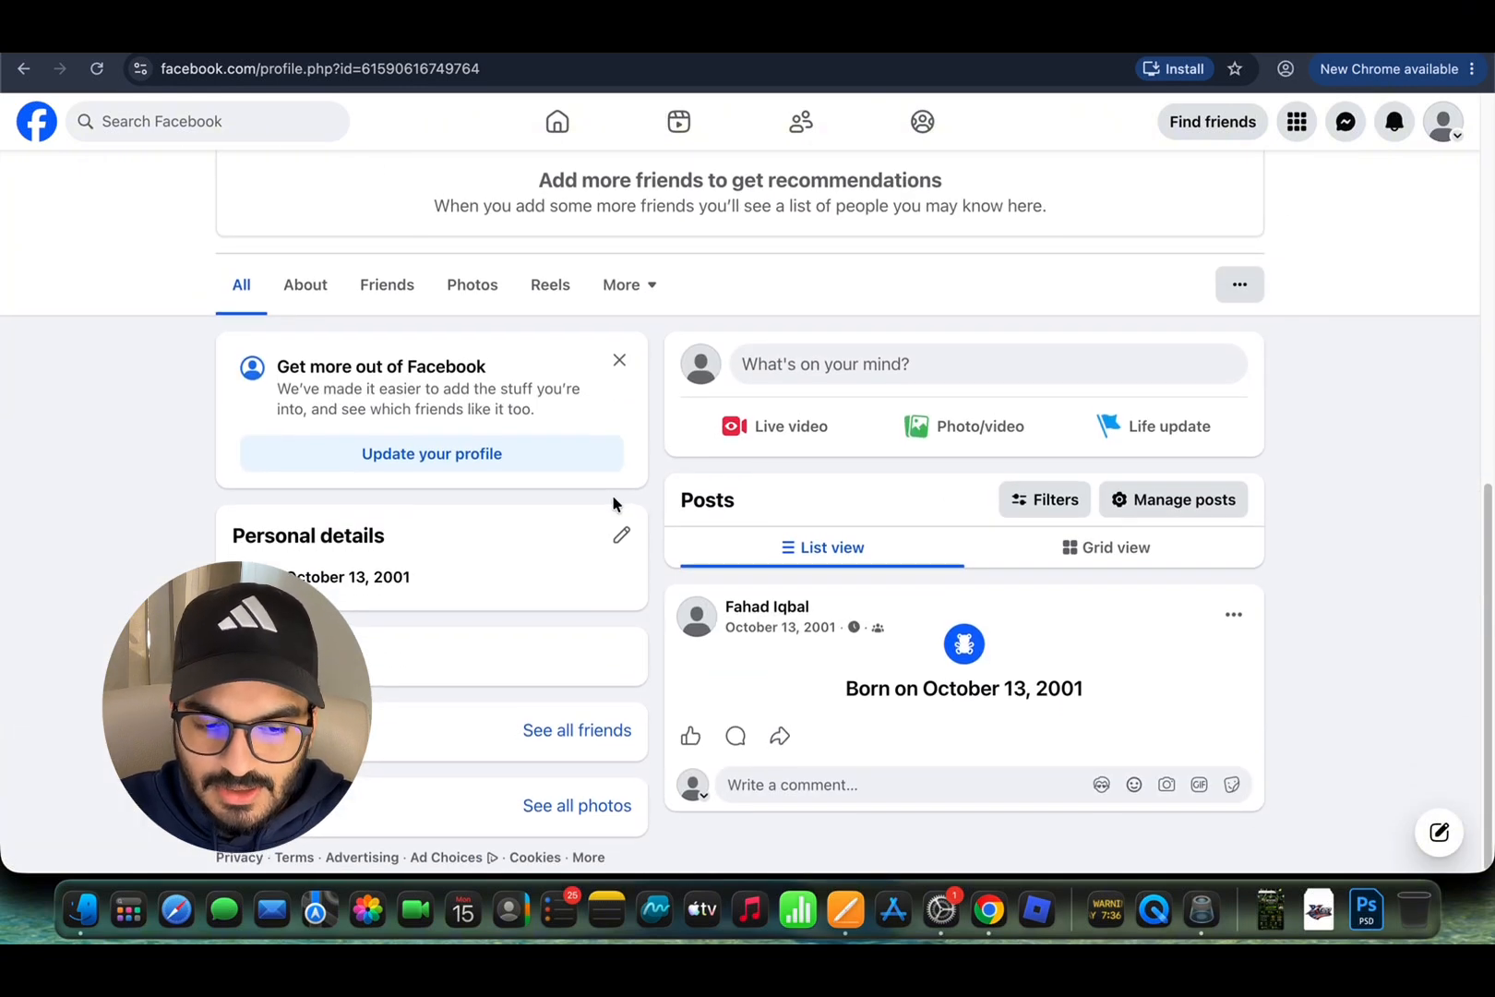
{"action": "scroll", "coordinate": [612, 497], "scroll_direction": "up", "scroll_amount": 2}
{"action": "scroll", "coordinate": [613, 497], "scroll_direction": "up", "scroll_amount": 4}
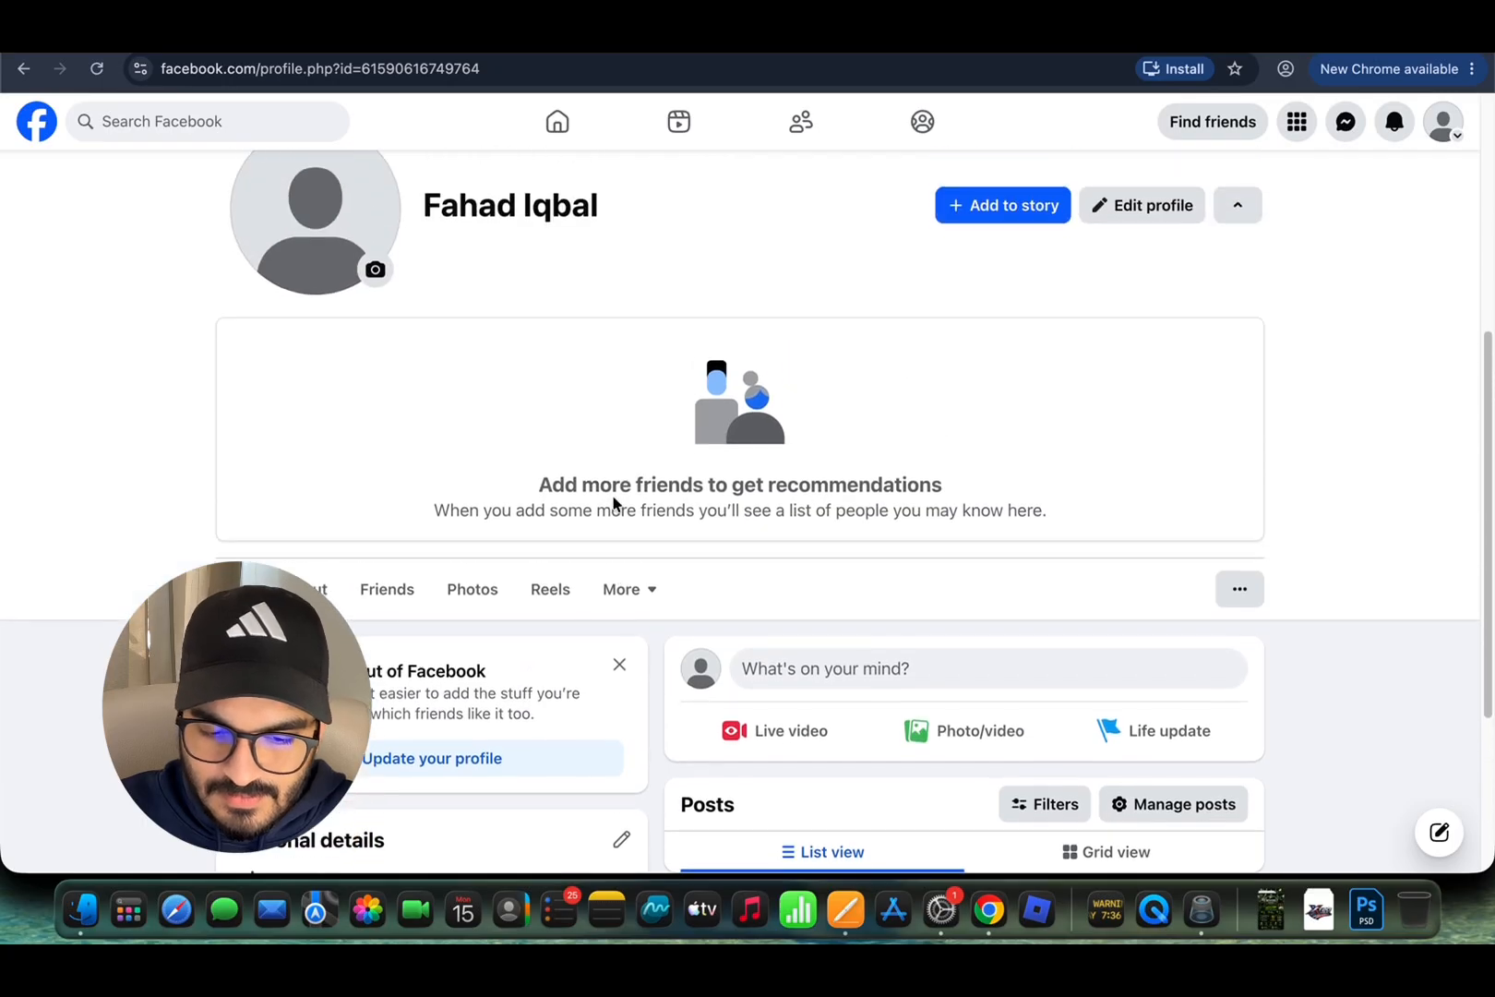
{"action": "scroll", "coordinate": [614, 503], "scroll_direction": "up", "scroll_amount": 8}
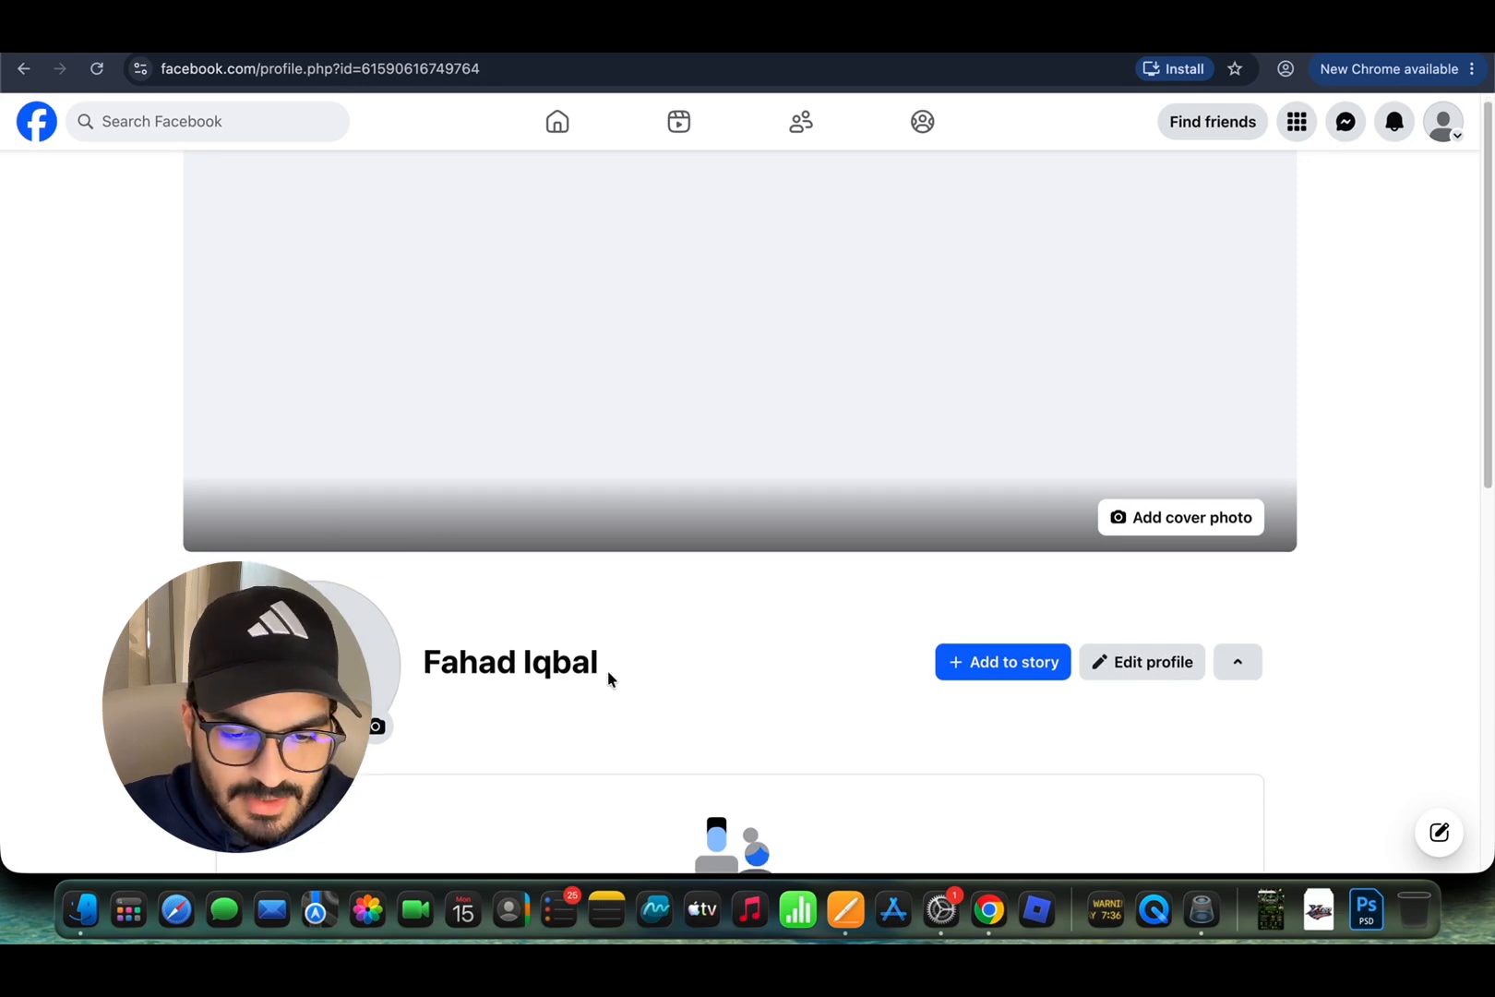
Step: Scroll the profile briefly, then return to the Facebook home feed via the logo
{"action": "scroll", "coordinate": [607, 677], "scroll_direction": "down", "scroll_amount": 3}
{"action": "scroll", "coordinate": [607, 678], "scroll_direction": "down", "scroll_amount": 3}
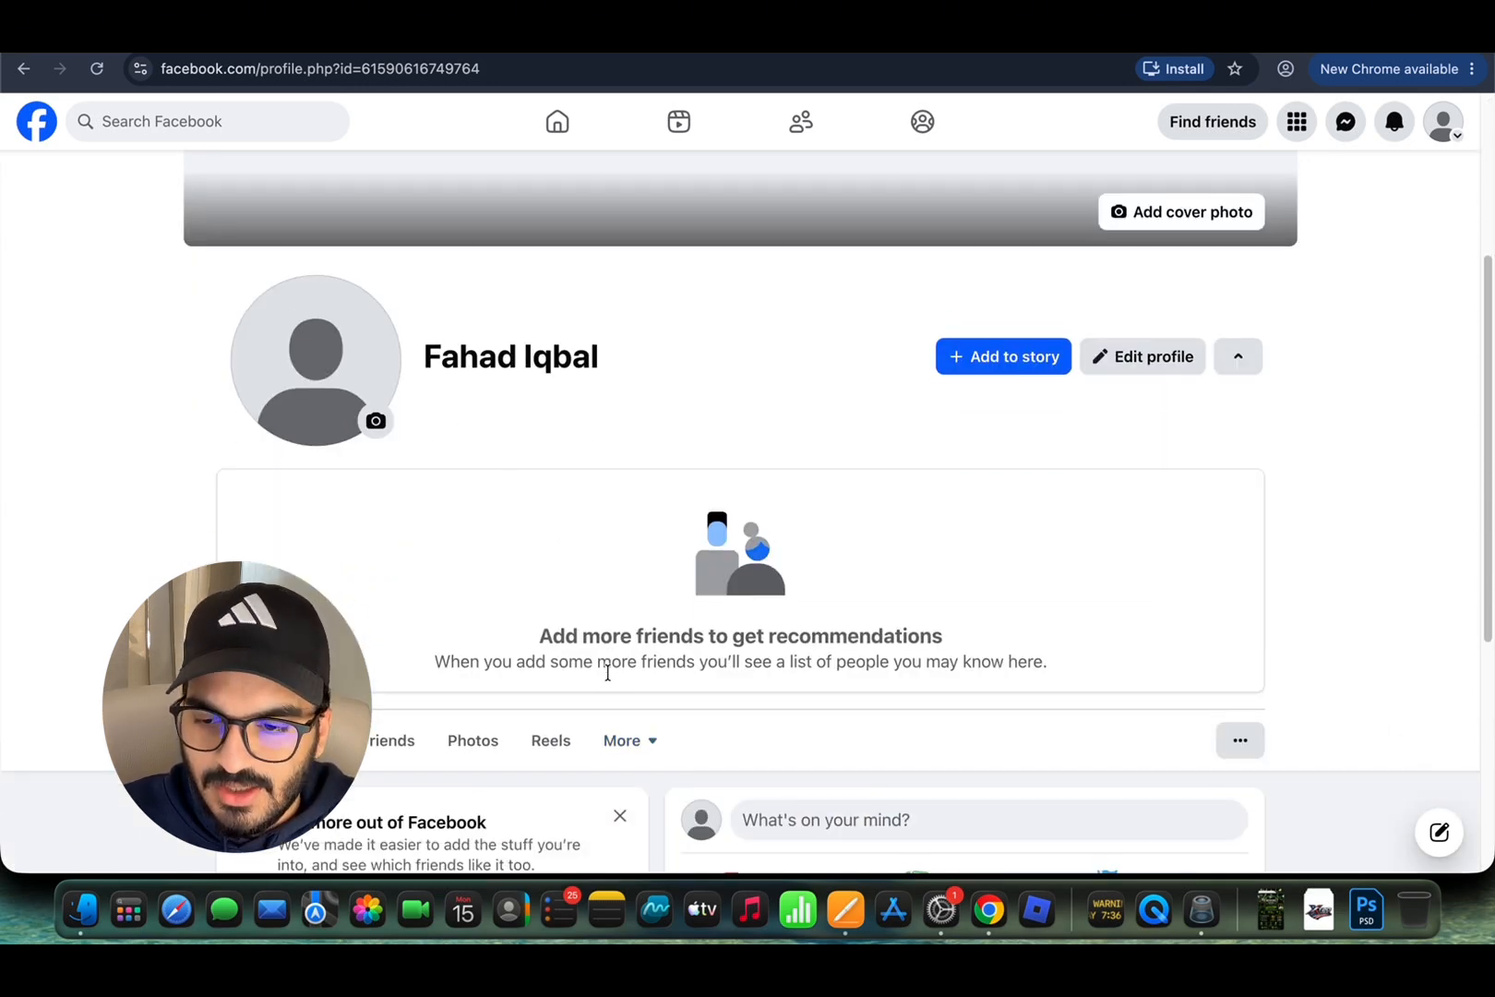
{"action": "scroll", "coordinate": [694, 499], "scroll_direction": "up", "scroll_amount": 2}
{"action": "scroll", "coordinate": [693, 502], "scroll_direction": "up", "scroll_amount": 5}
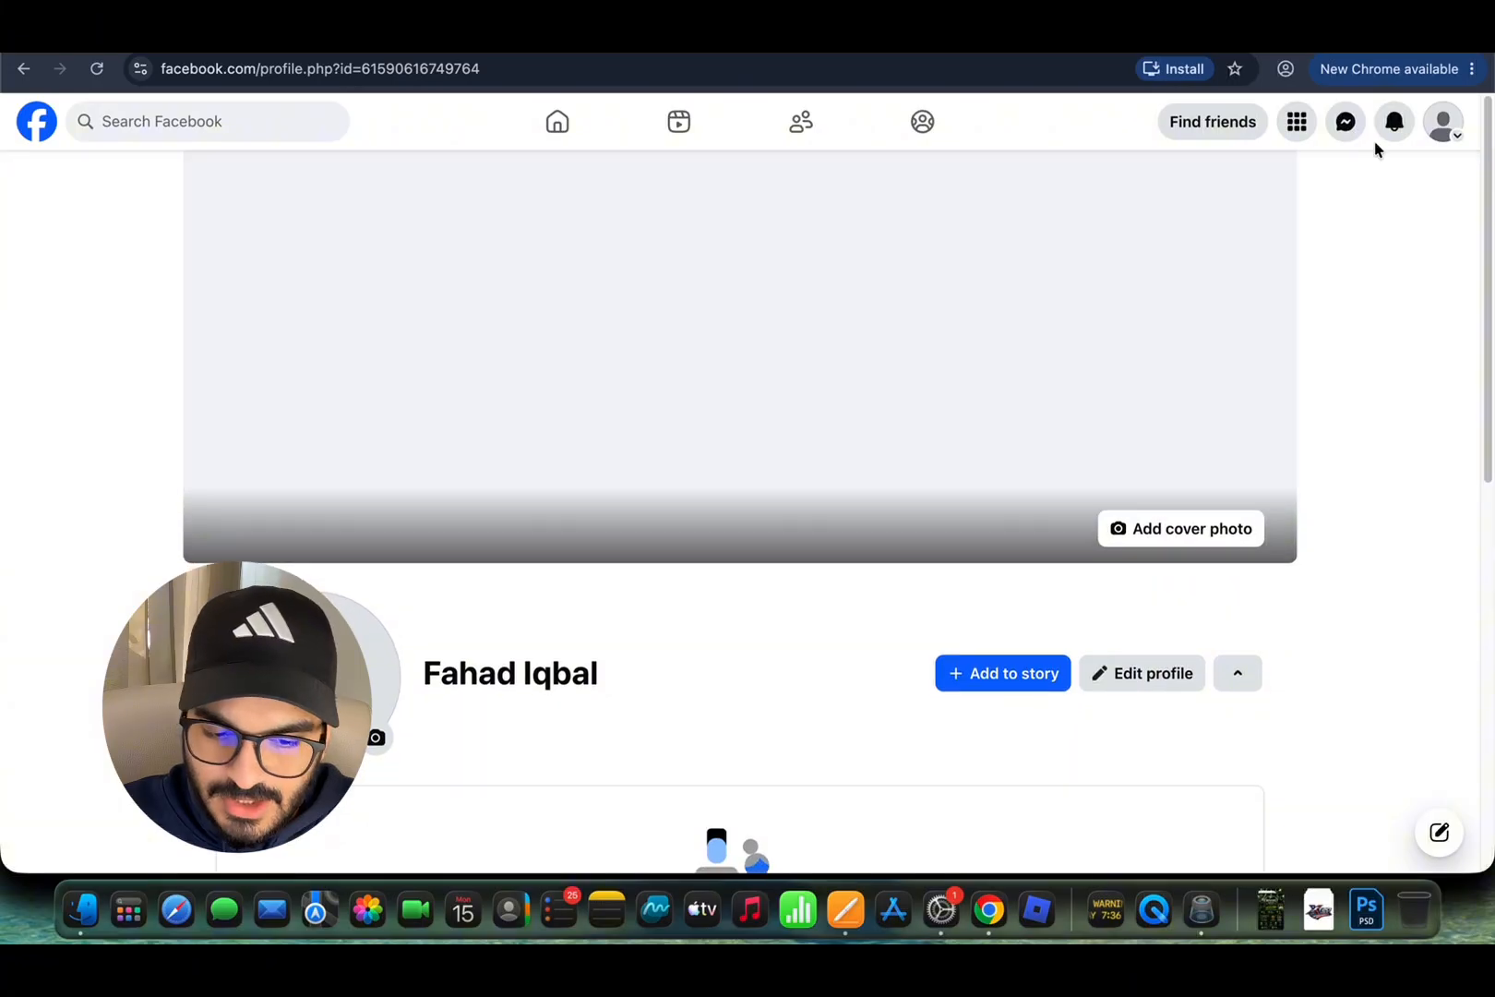
{"action": "left_click", "coordinate": [1447, 129]}
{"action": "left_click", "coordinate": [1445, 133]}
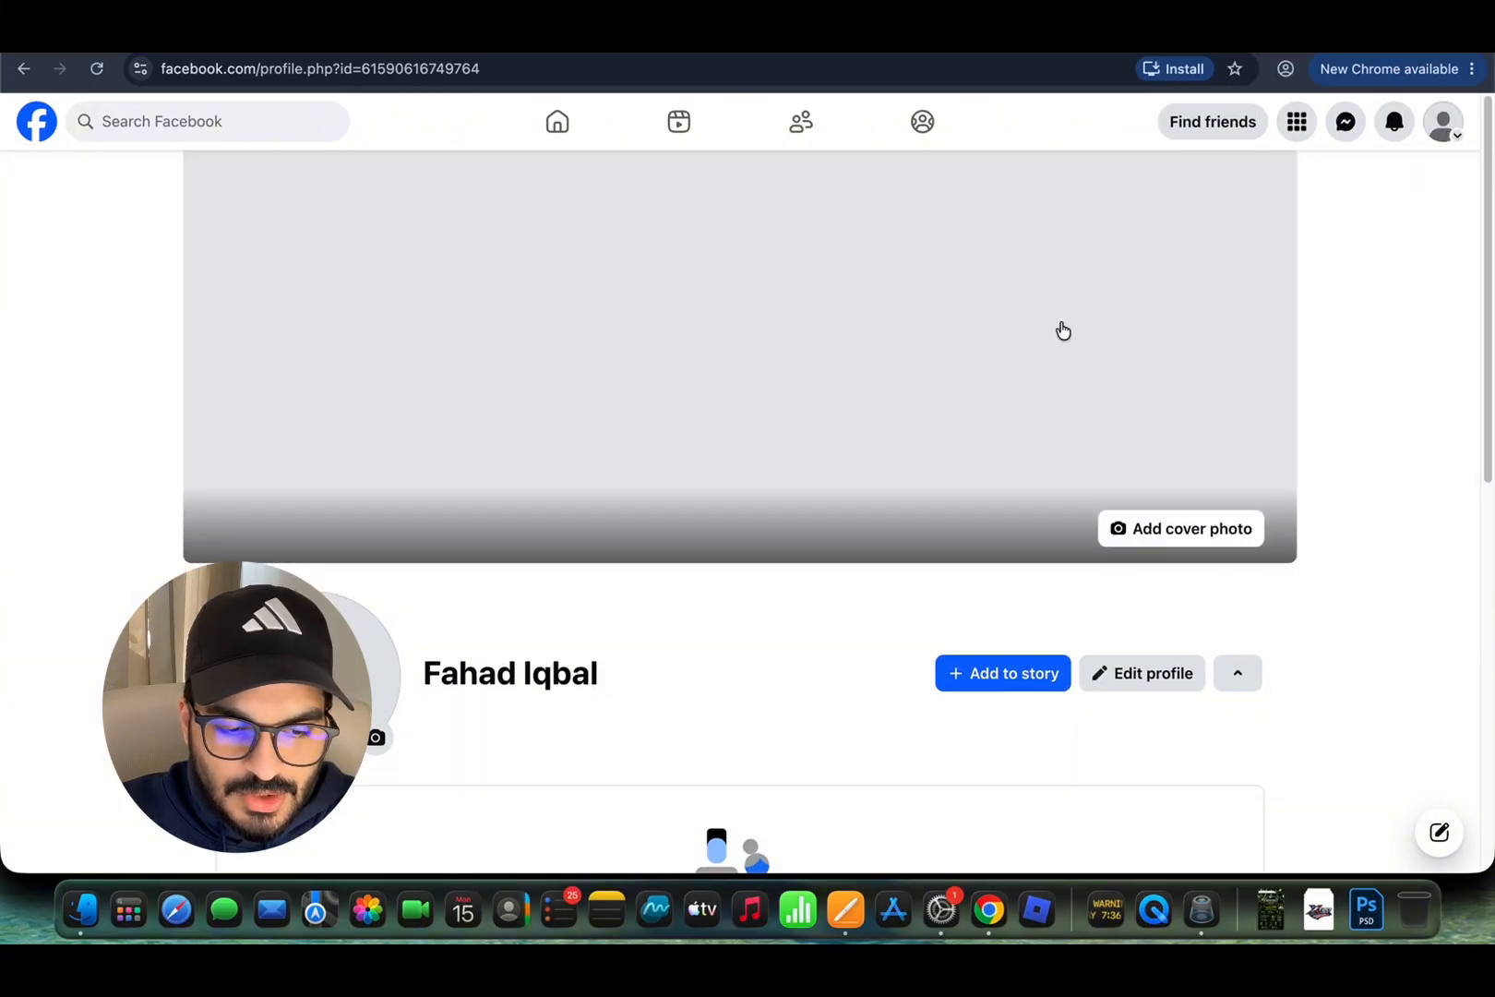
{"action": "left_click", "coordinate": [33, 122]}
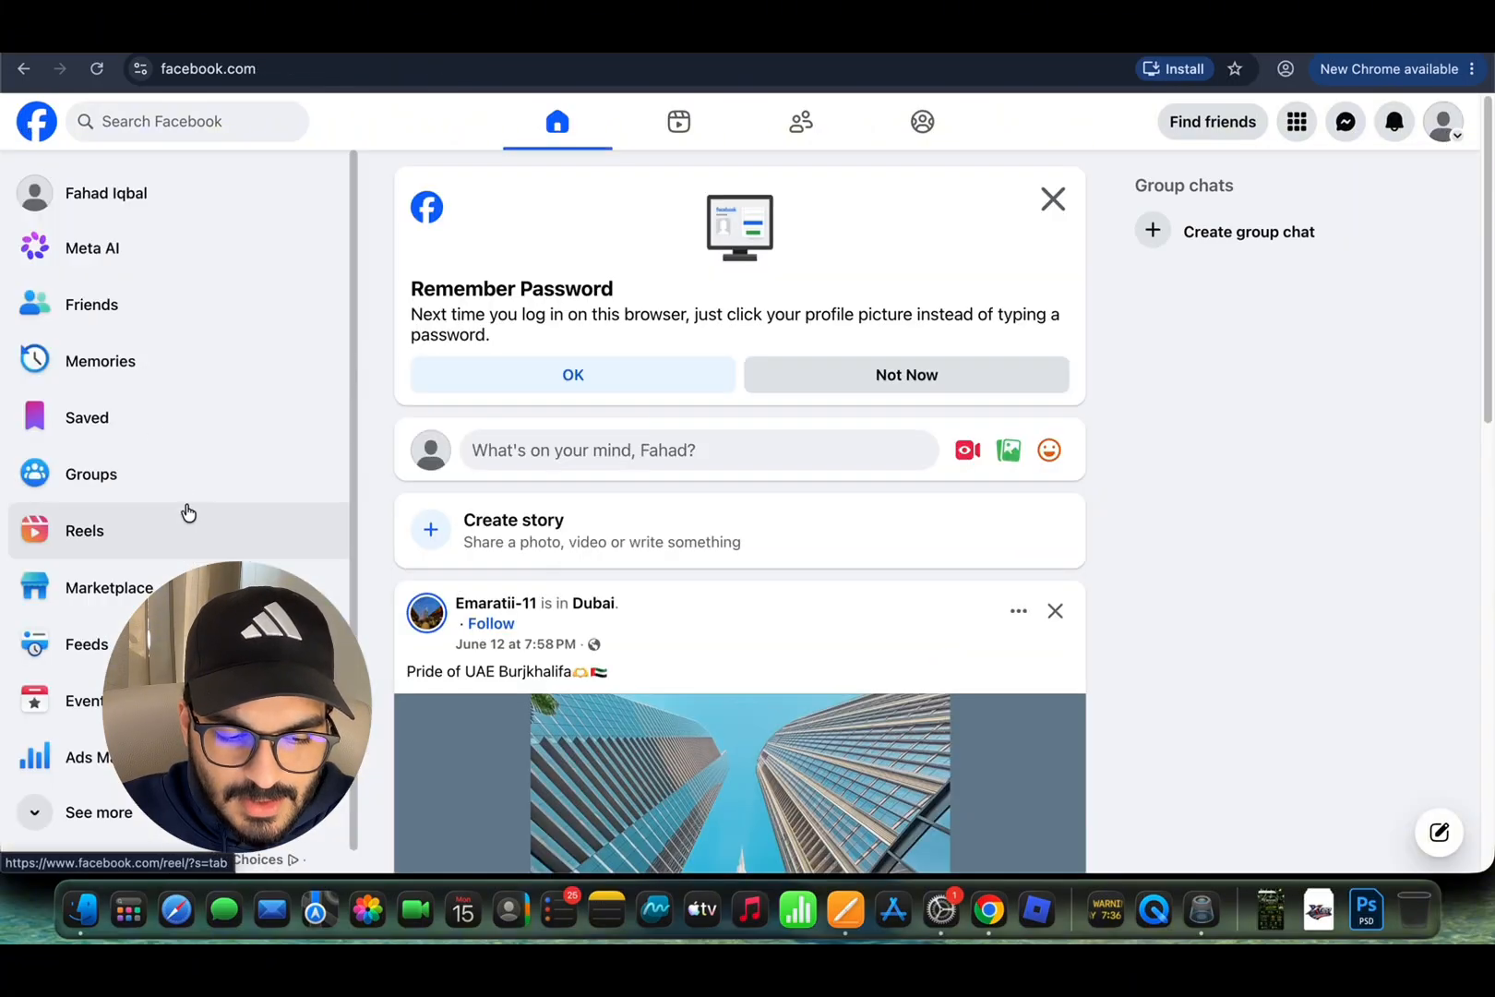
Step: Scroll the home feed and open the Pages area
{"action": "scroll", "coordinate": [159, 471], "scroll_direction": "down", "scroll_amount": 1}
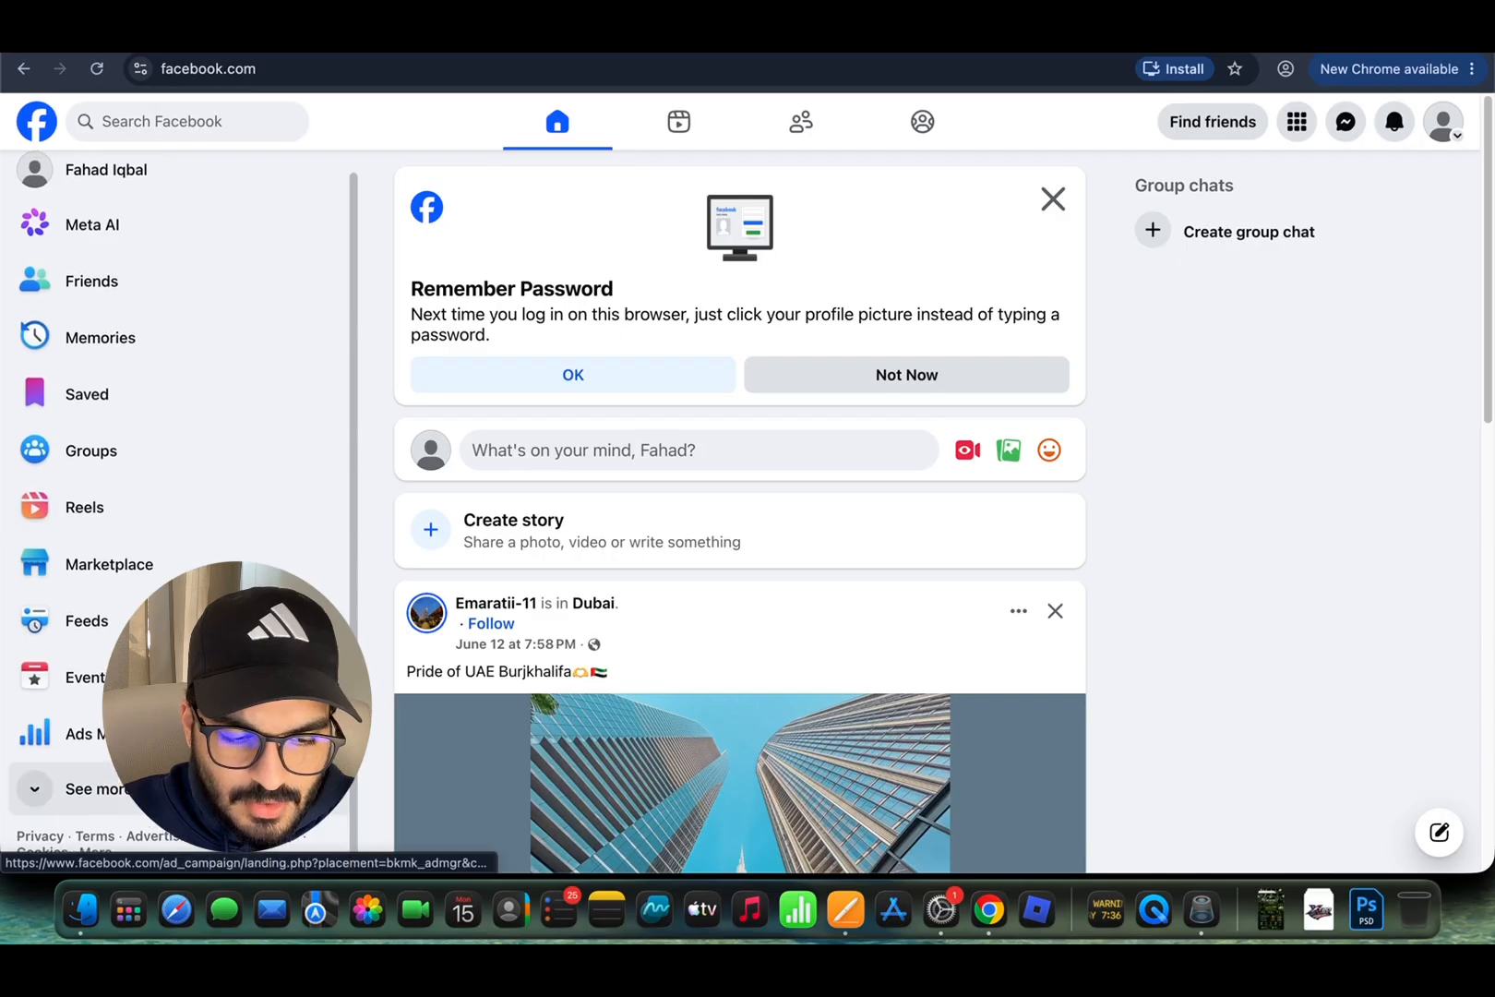
{"action": "scroll", "coordinate": [188, 528], "scroll_direction": "down", "scroll_amount": 5}
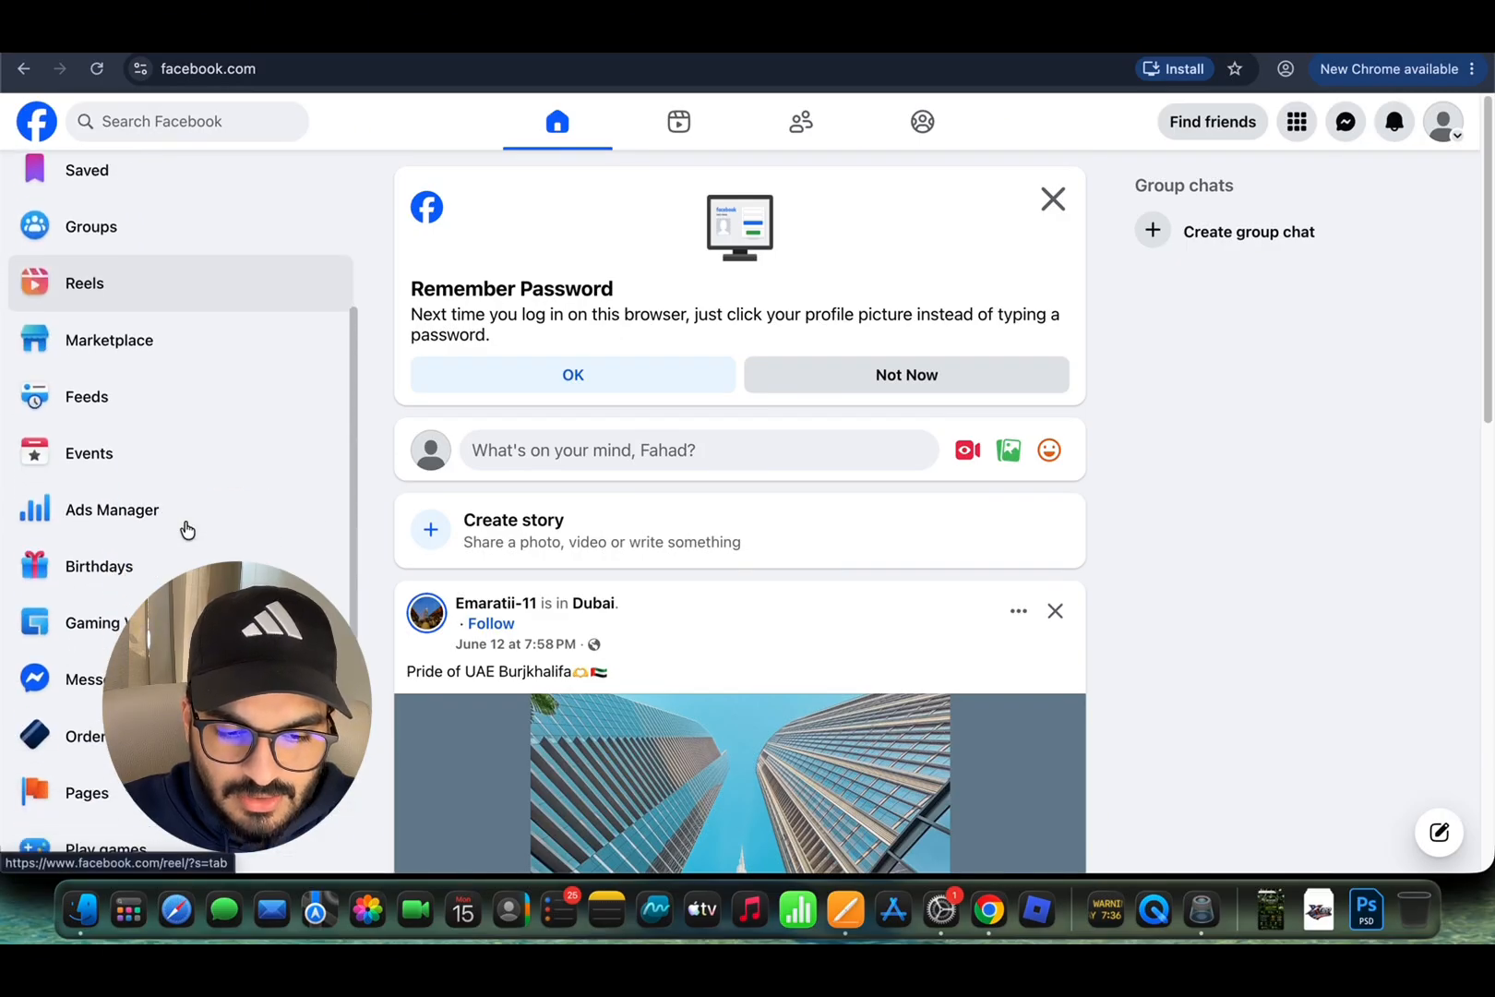
{"action": "left_click", "coordinate": [190, 620]}
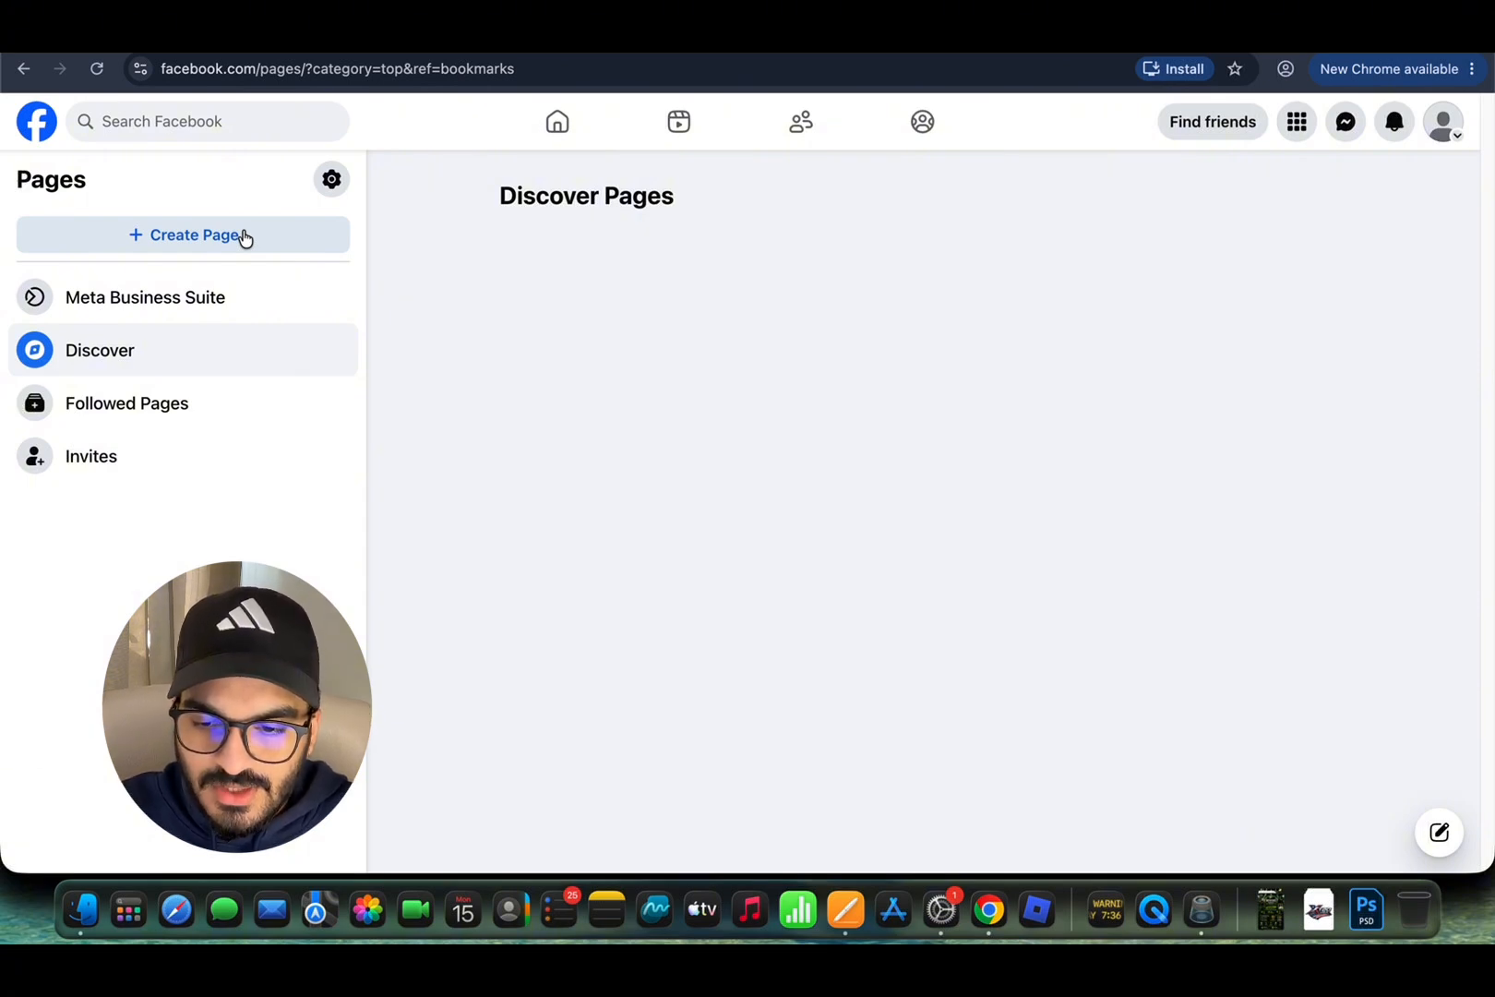
Step: Return to your profile and scroll down to the Posts section with the birth-date entry
{"action": "left_click", "coordinate": [1451, 137]}
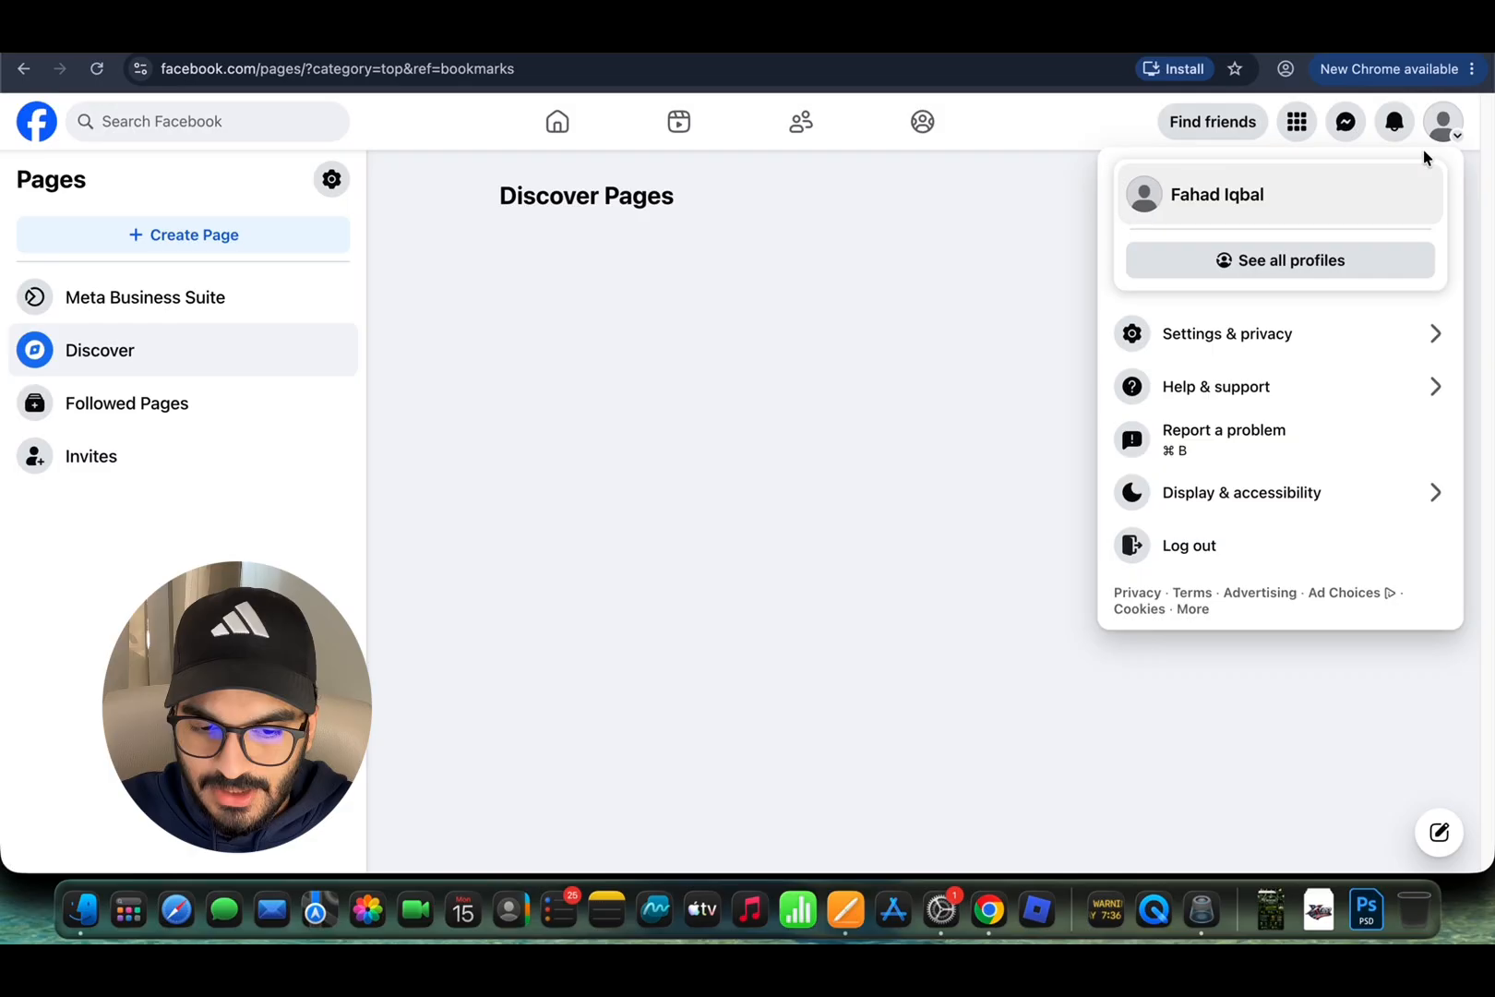
{"action": "left_click", "coordinate": [1289, 214]}
{"action": "scroll", "coordinate": [509, 397], "scroll_direction": "up", "scroll_amount": 2}
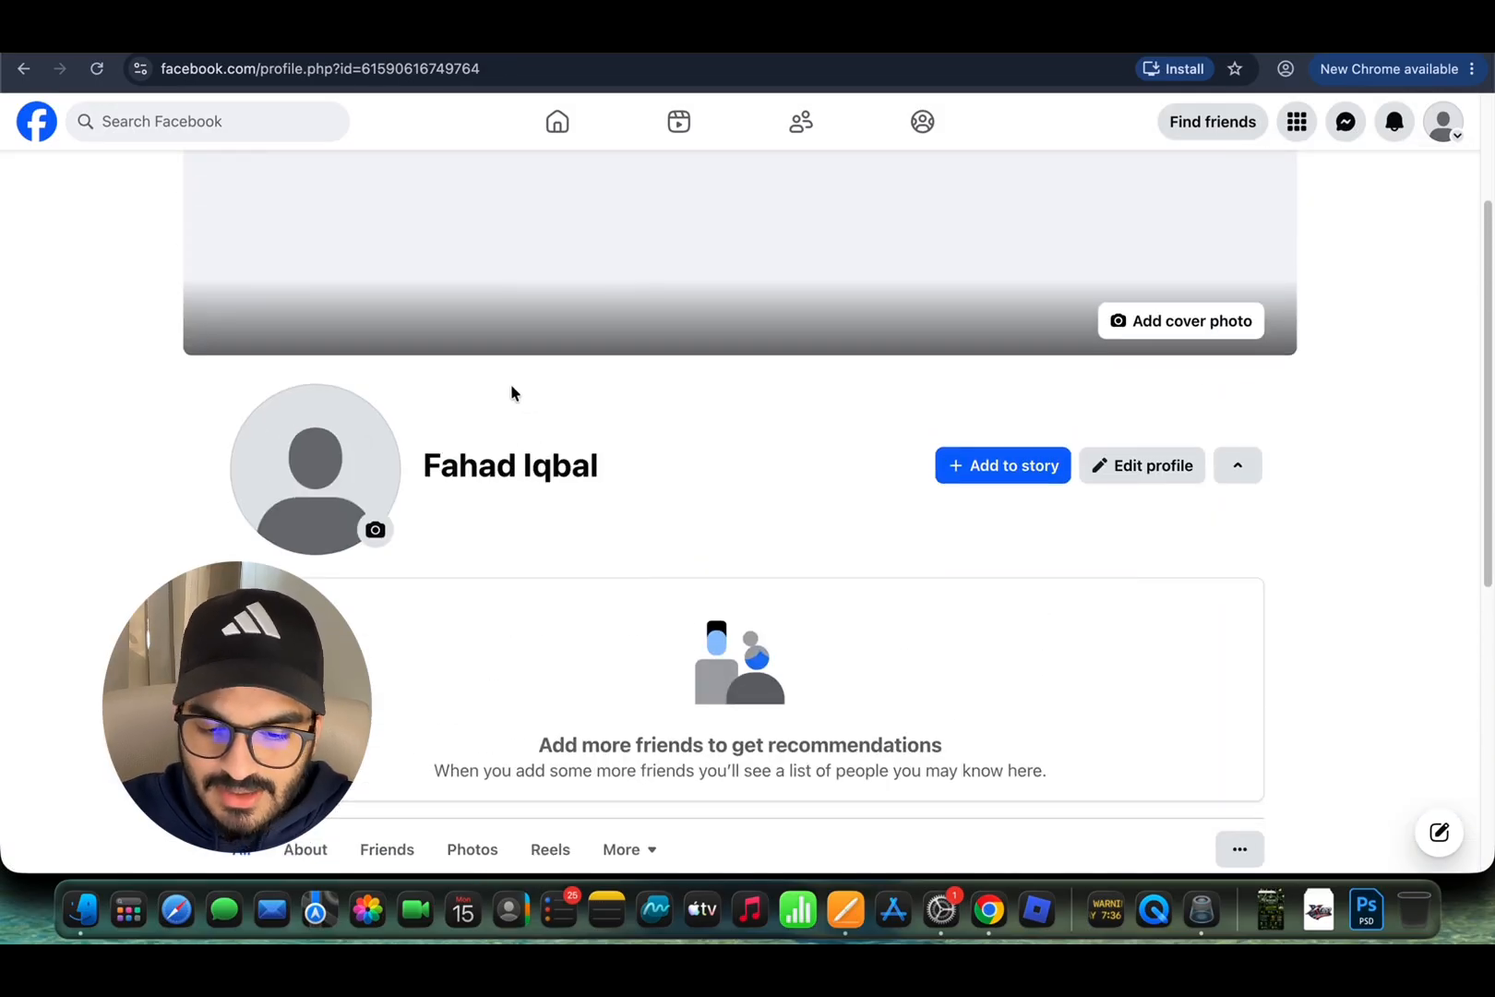
{"action": "scroll", "coordinate": [511, 392], "scroll_direction": "up", "scroll_amount": 3}
{"action": "scroll", "coordinate": [646, 461], "scroll_direction": "down", "scroll_amount": 7}
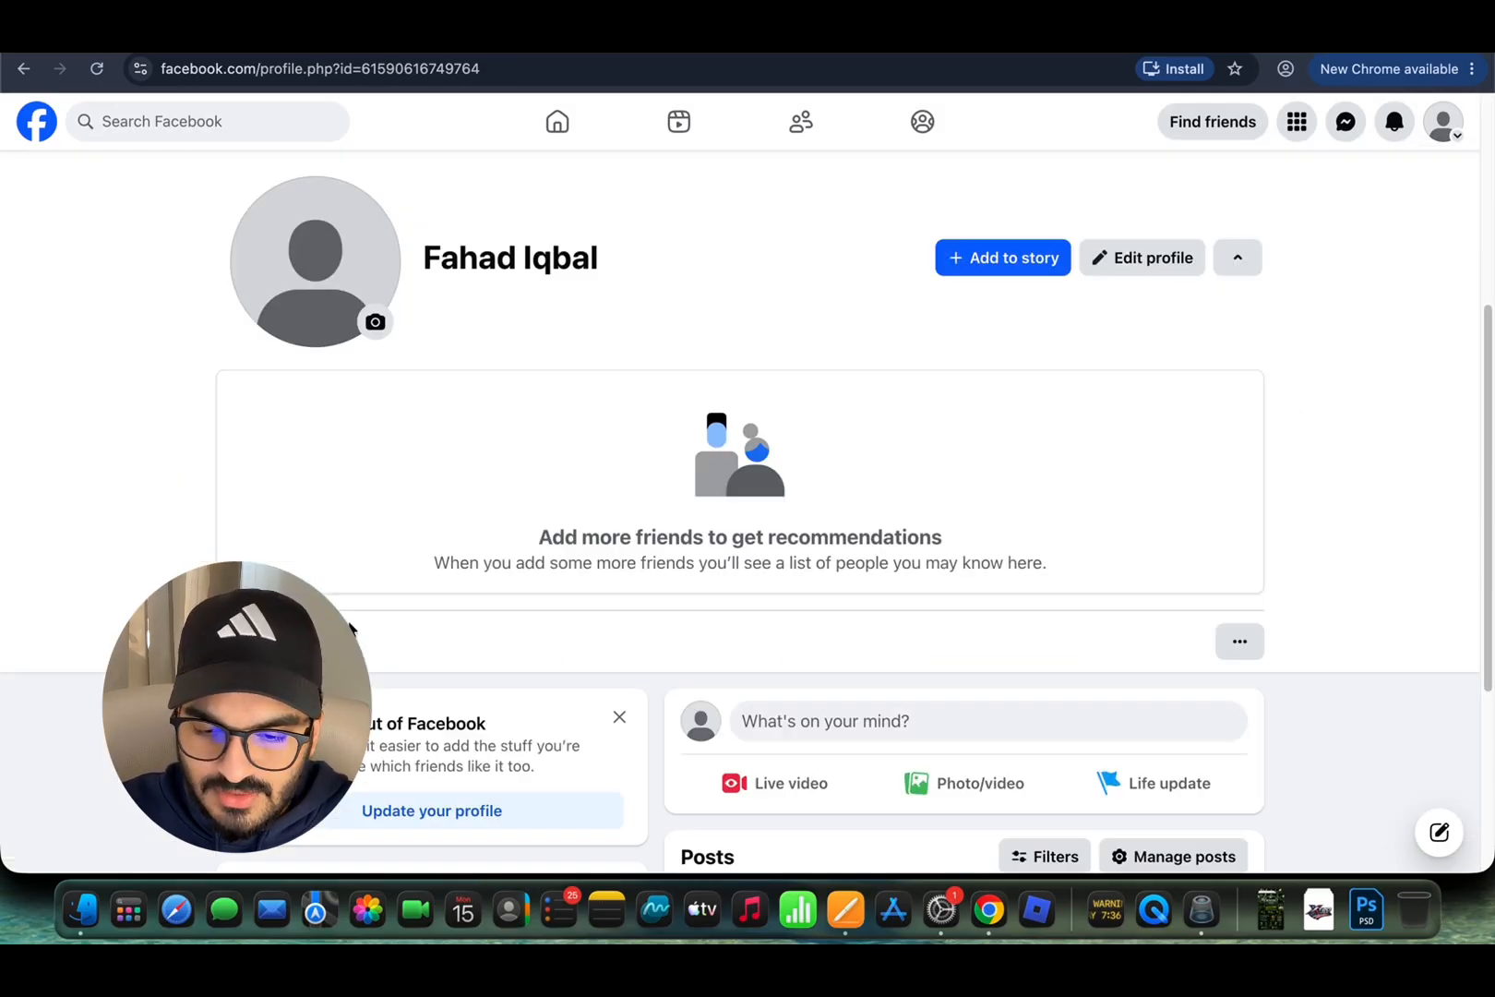
{"action": "scroll", "coordinate": [906, 571], "scroll_direction": "down", "scroll_amount": 1}
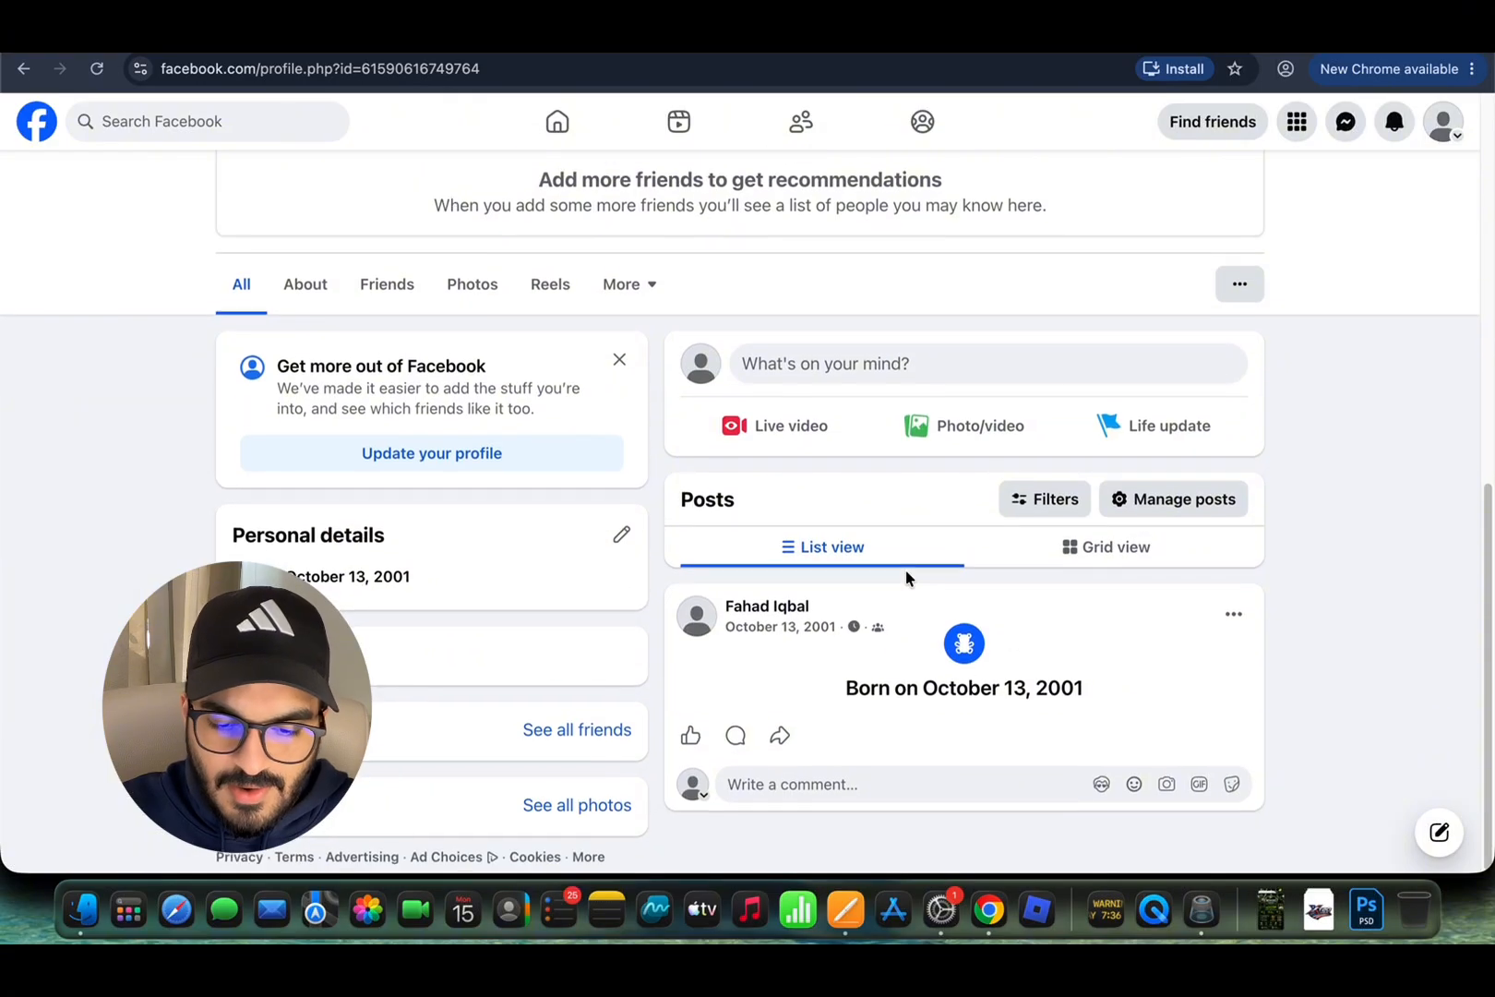
Step: Start a new post and change the default audience for future posts and reels to Public
{"action": "left_click", "coordinate": [827, 424]}
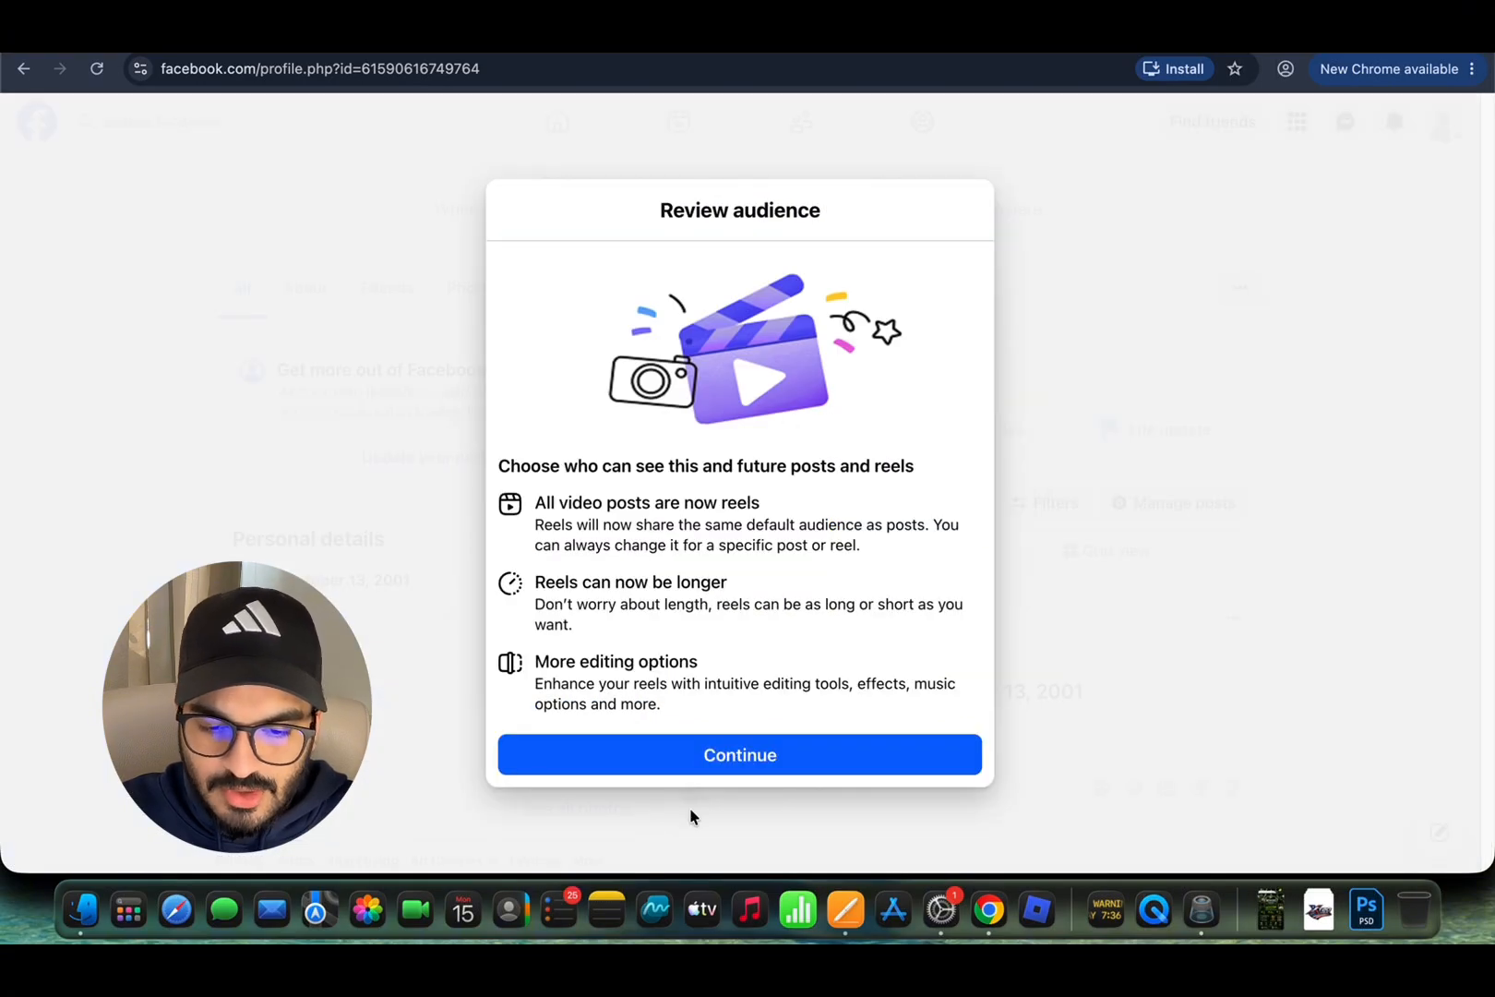
{"action": "left_click", "coordinate": [680, 761]}
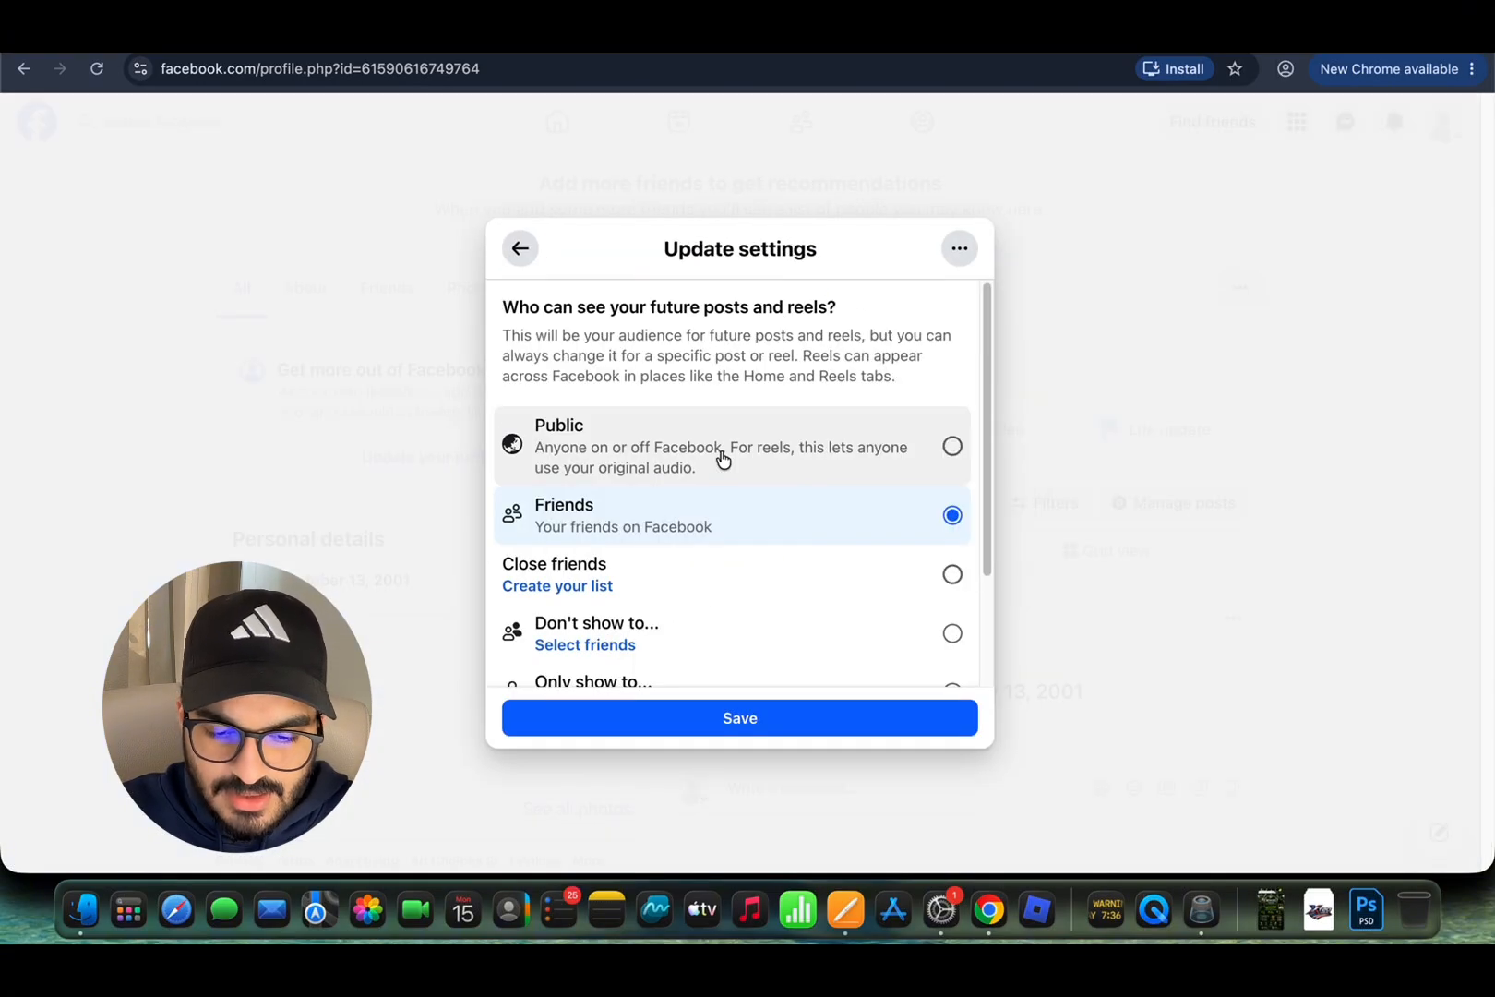
{"action": "scroll", "coordinate": [726, 572], "scroll_direction": "down", "scroll_amount": 3}
{"action": "scroll", "coordinate": [726, 572], "scroll_direction": "up", "scroll_amount": 4}
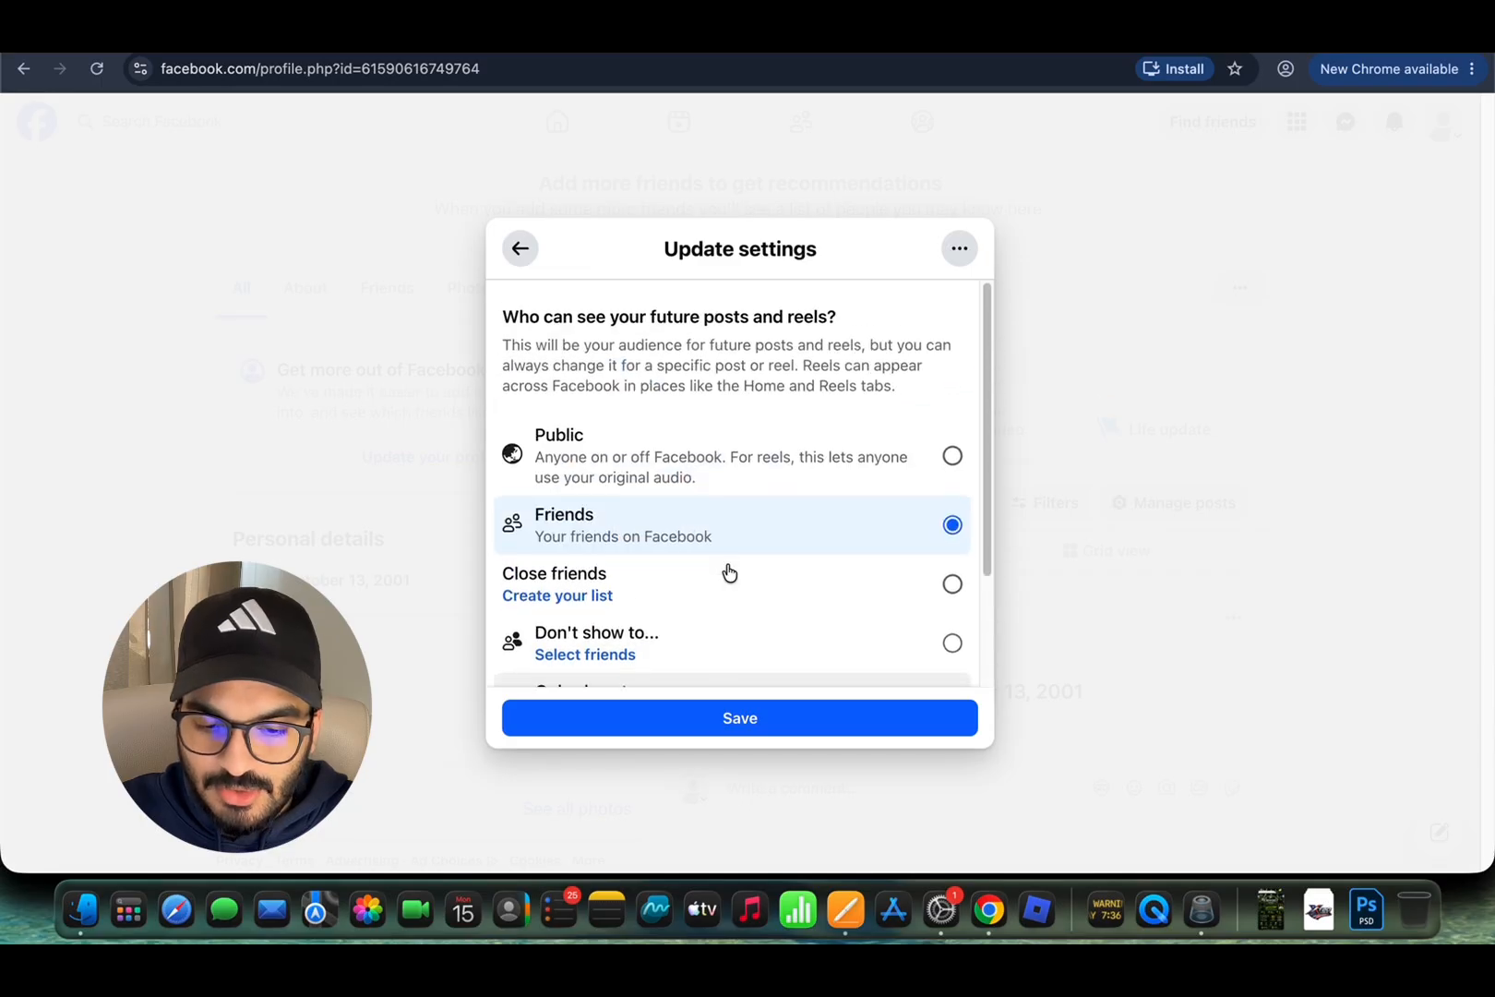
{"action": "scroll", "coordinate": [727, 572], "scroll_direction": "down", "scroll_amount": 1}
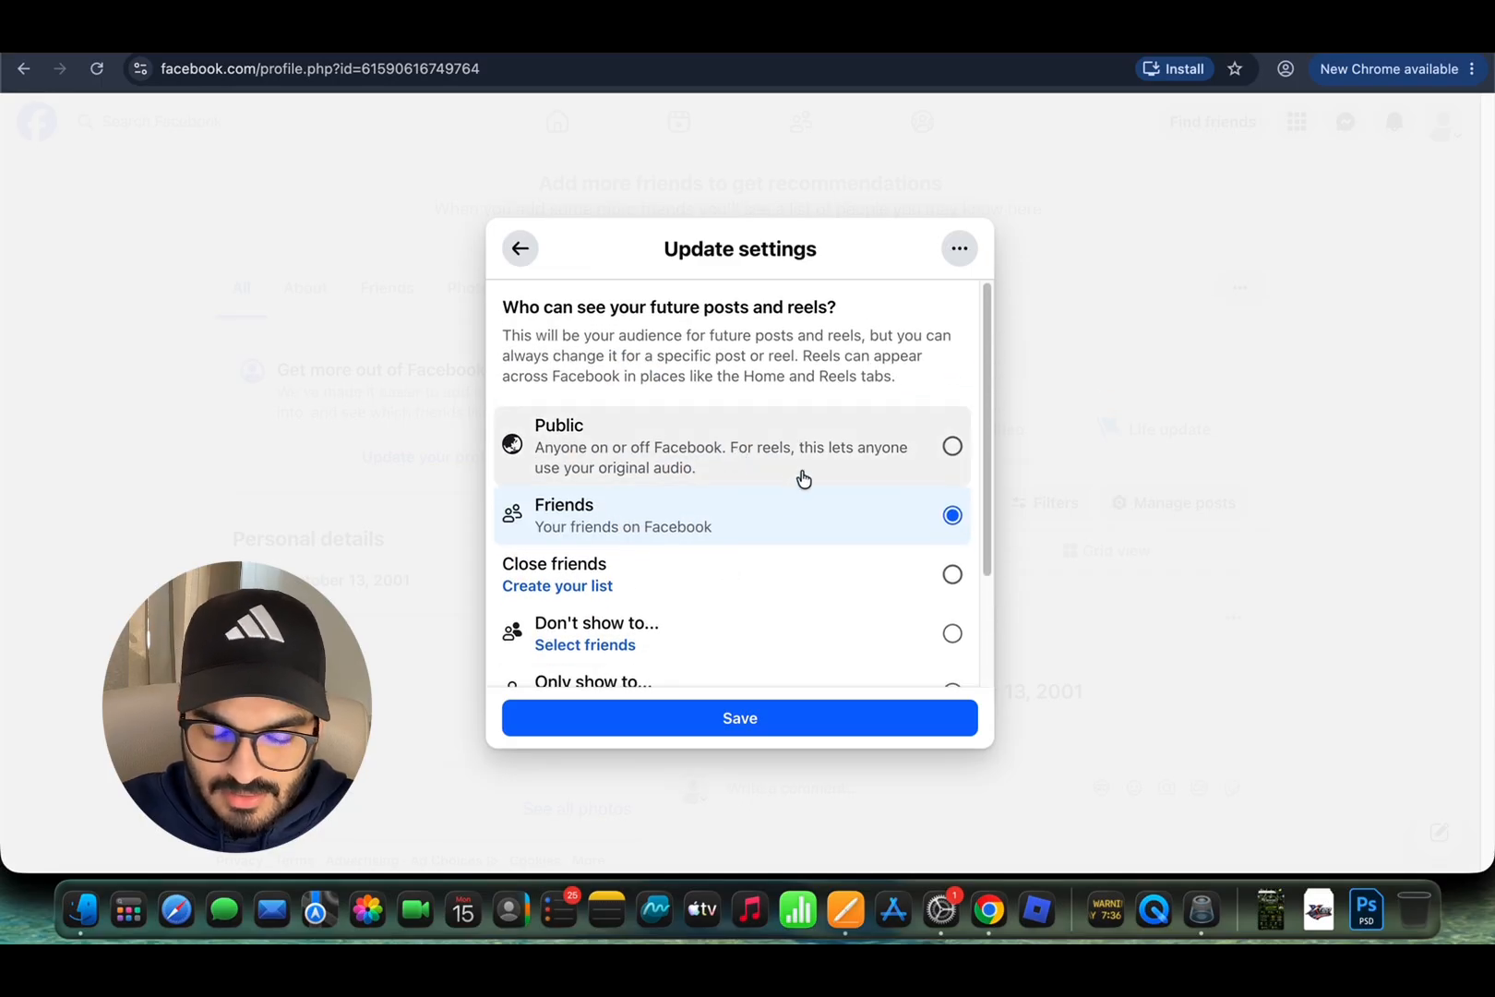
{"action": "left_click", "coordinate": [663, 471]}
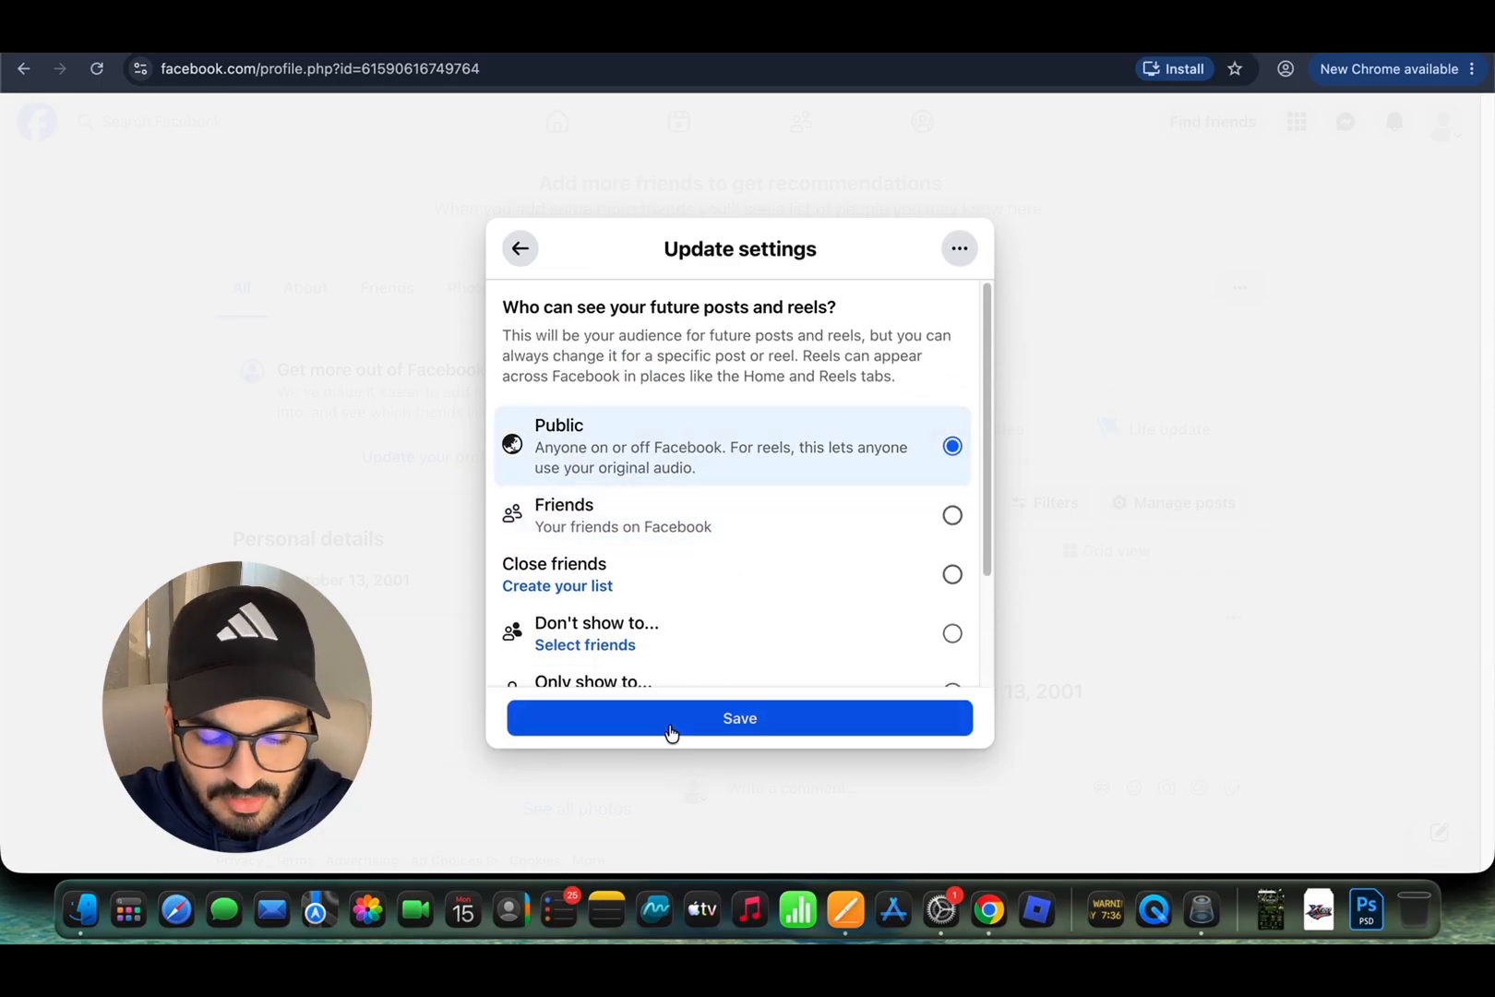
{"action": "left_click", "coordinate": [671, 729]}
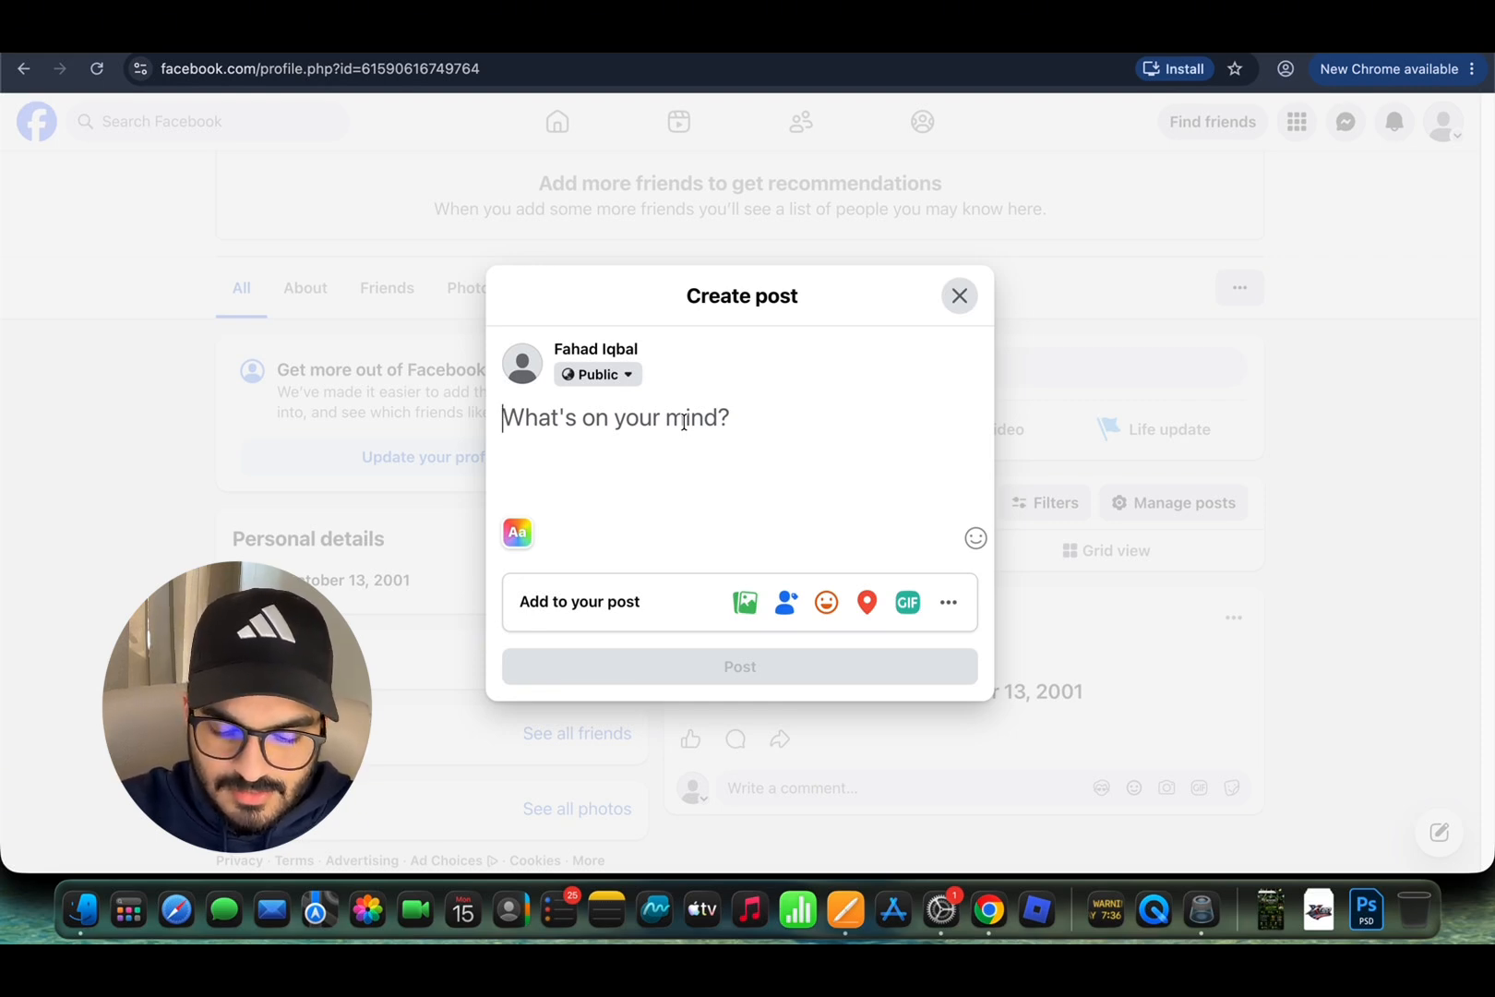
Step: Write 'Hello!' in the post composer and publish it publicly
{"action": "type", "text": "Hello!"}
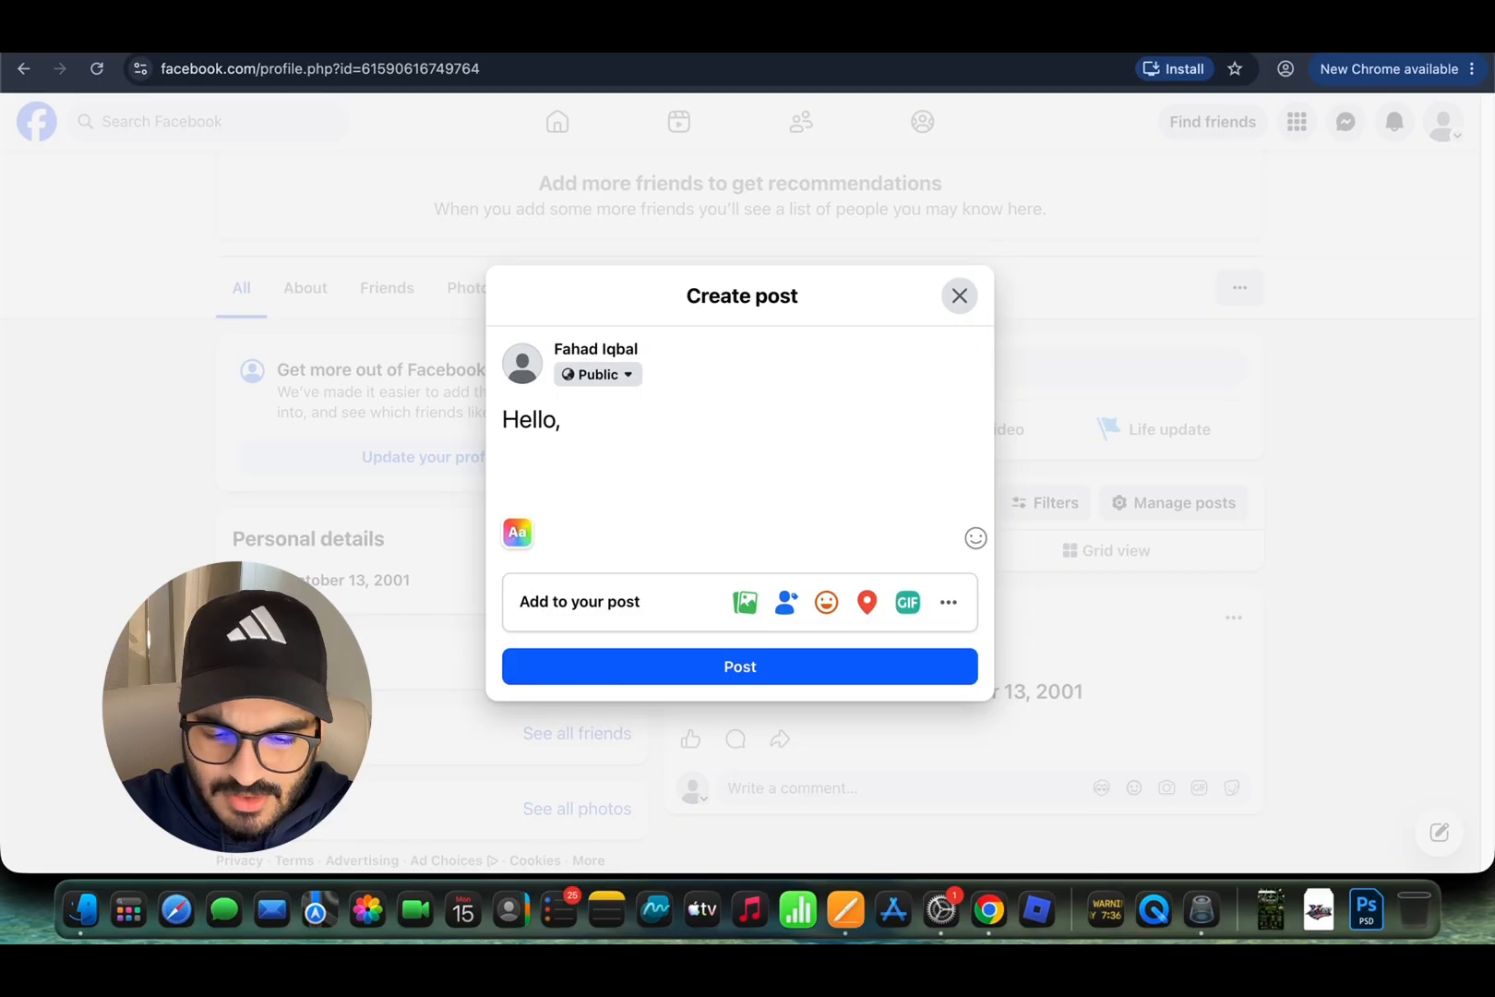
{"action": "left_click", "coordinate": [661, 670]}
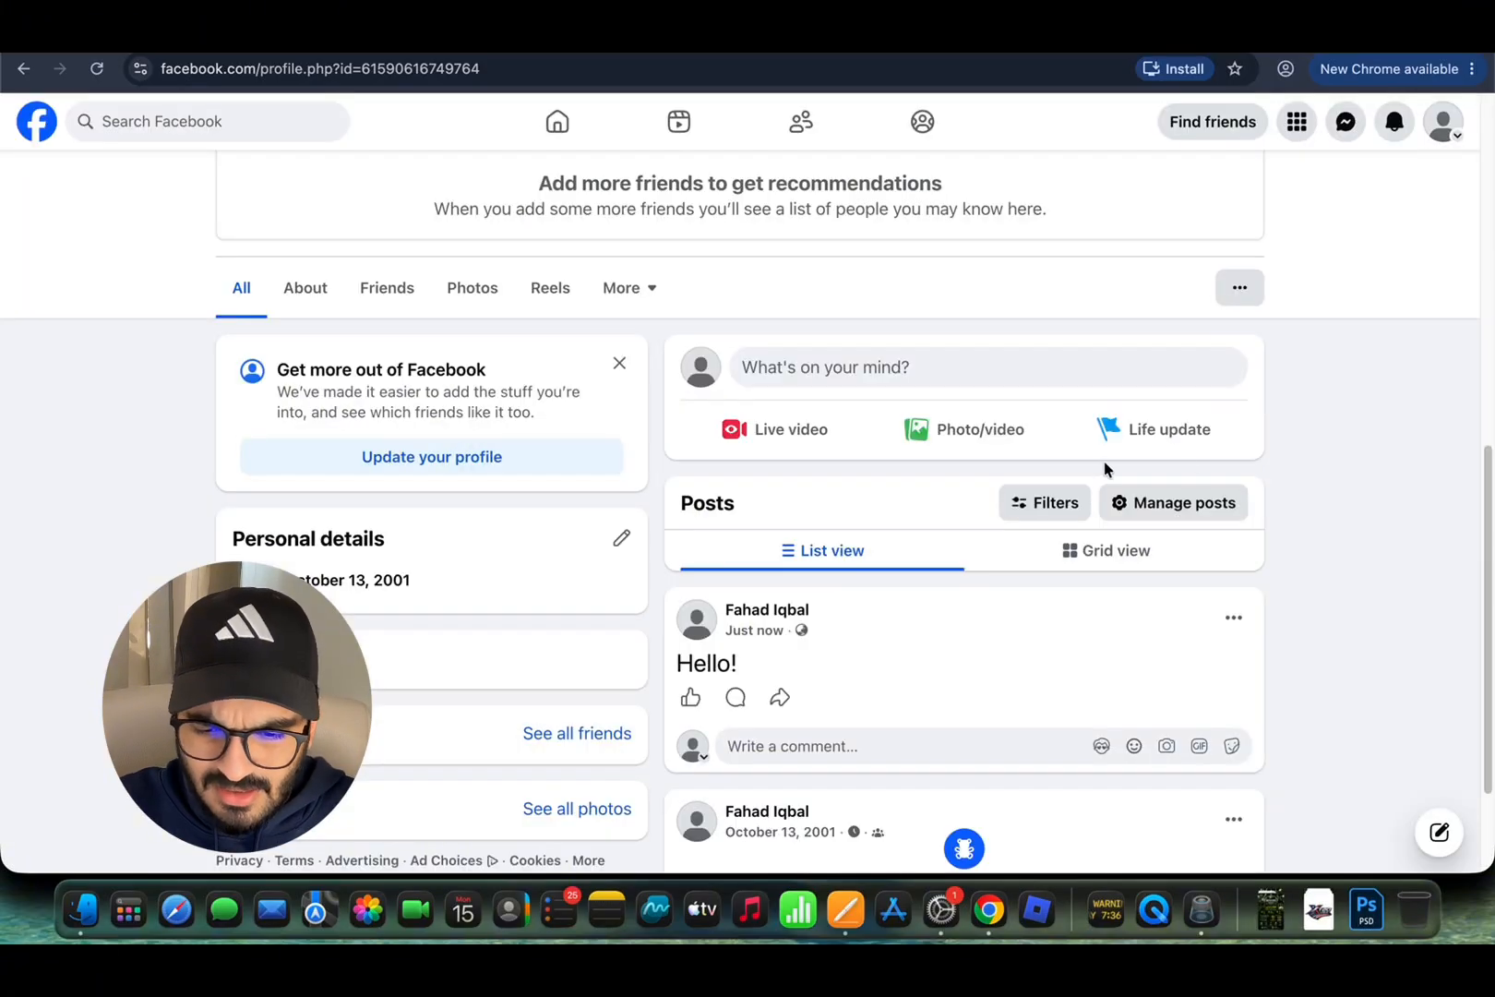
Step: Scroll up and down the profile, ending back near the top of the page
{"action": "scroll", "coordinate": [1105, 466], "scroll_direction": "up", "scroll_amount": 2}
{"action": "scroll", "coordinate": [1106, 466], "scroll_direction": "down", "scroll_amount": 2}
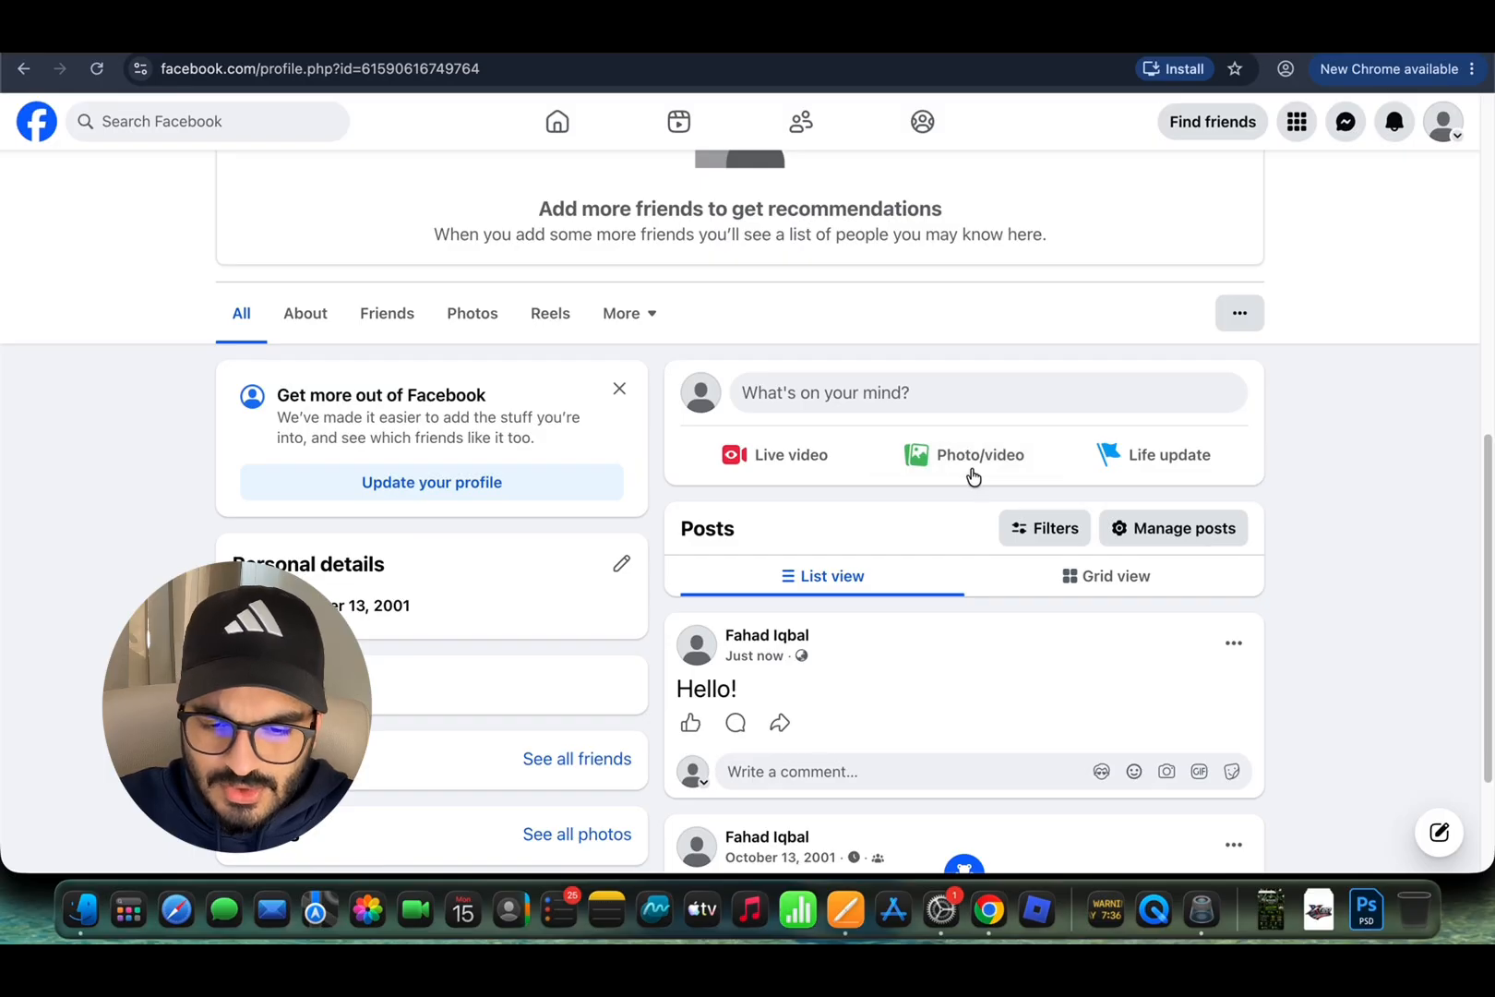
{"action": "scroll", "coordinate": [978, 475], "scroll_direction": "down", "scroll_amount": 3}
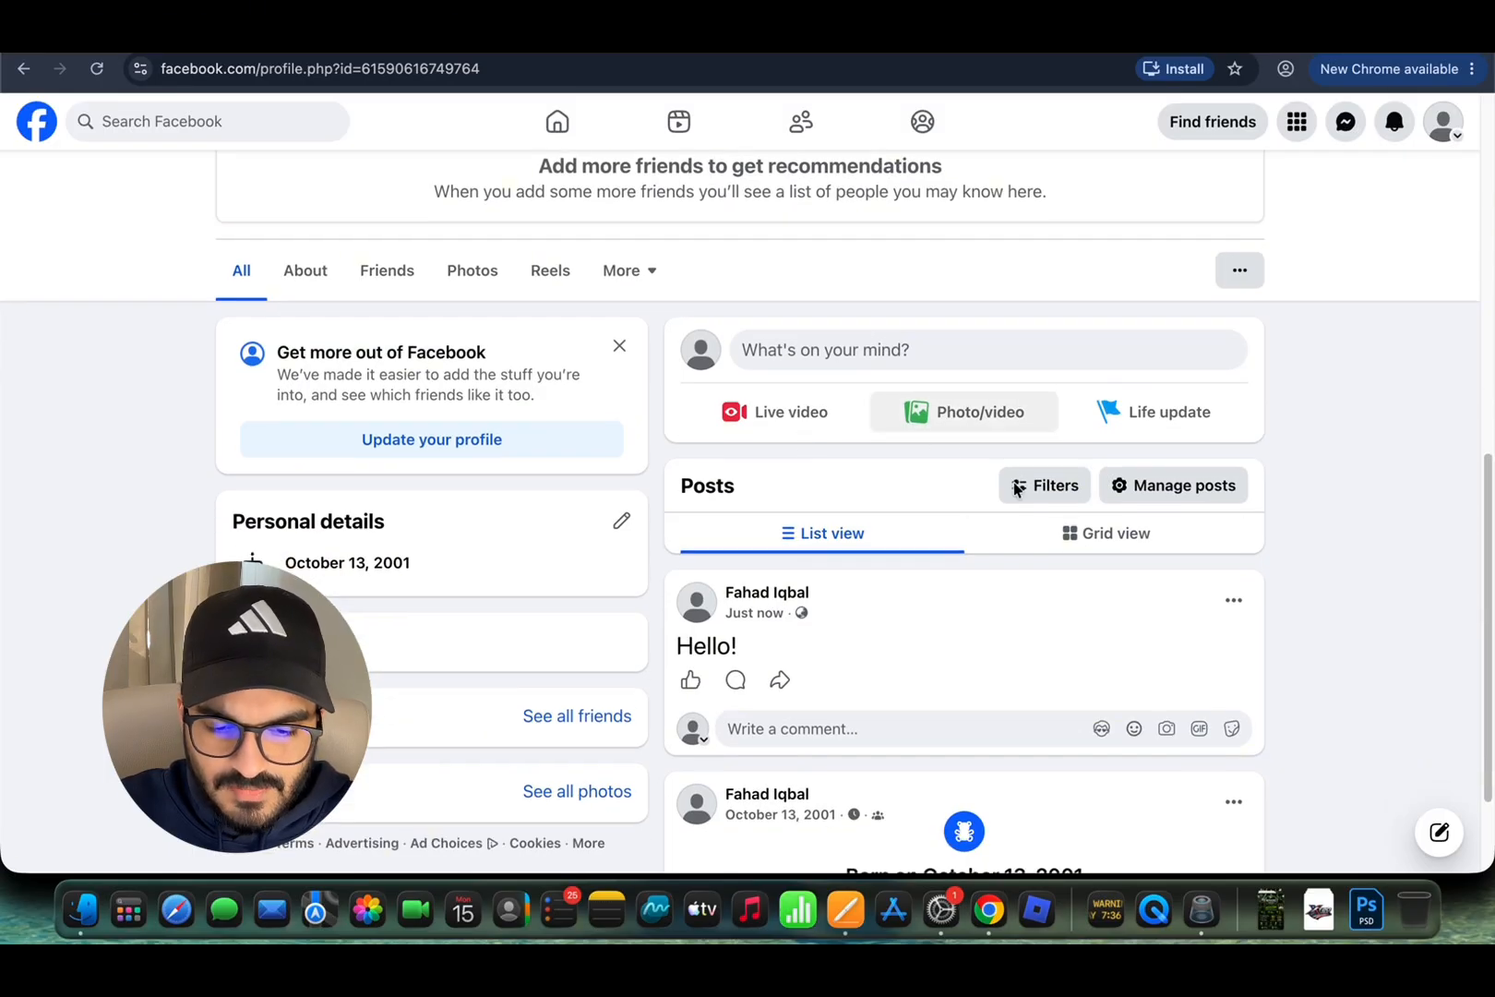
{"action": "scroll", "coordinate": [997, 519], "scroll_direction": "up", "scroll_amount": 5}
{"action": "scroll", "coordinate": [962, 519], "scroll_direction": "down", "scroll_amount": 6}
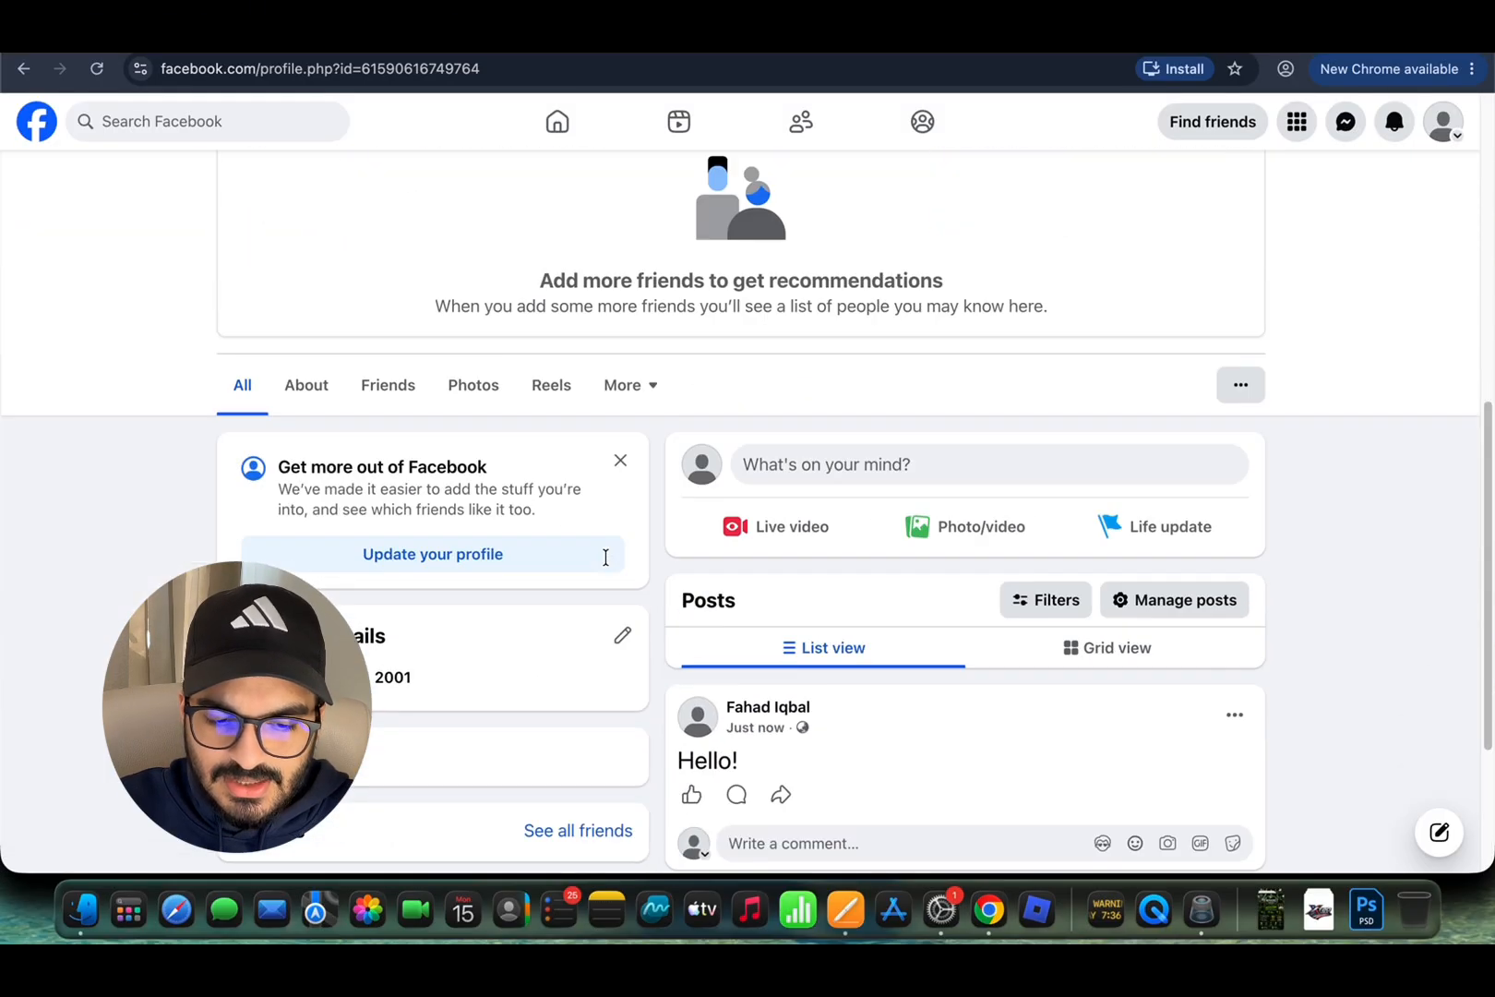
{"action": "scroll", "coordinate": [606, 553], "scroll_direction": "up", "scroll_amount": 1}
{"action": "scroll", "coordinate": [606, 563], "scroll_direction": "up", "scroll_amount": 5}
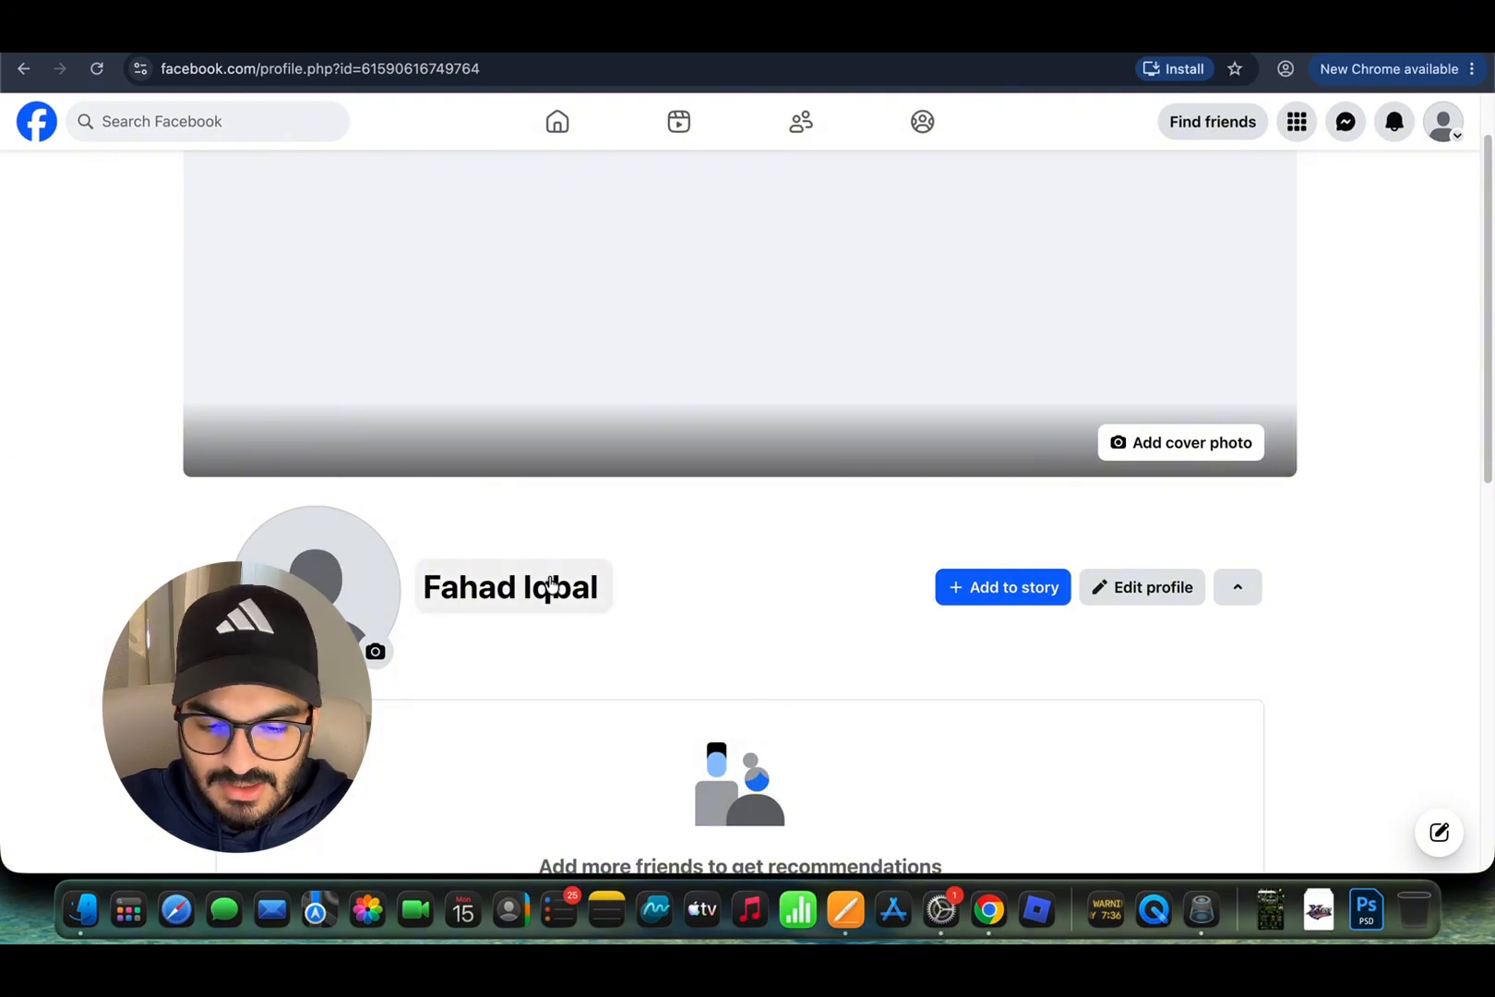
{"action": "scroll", "coordinate": [517, 586], "scroll_direction": "down", "scroll_amount": 5}
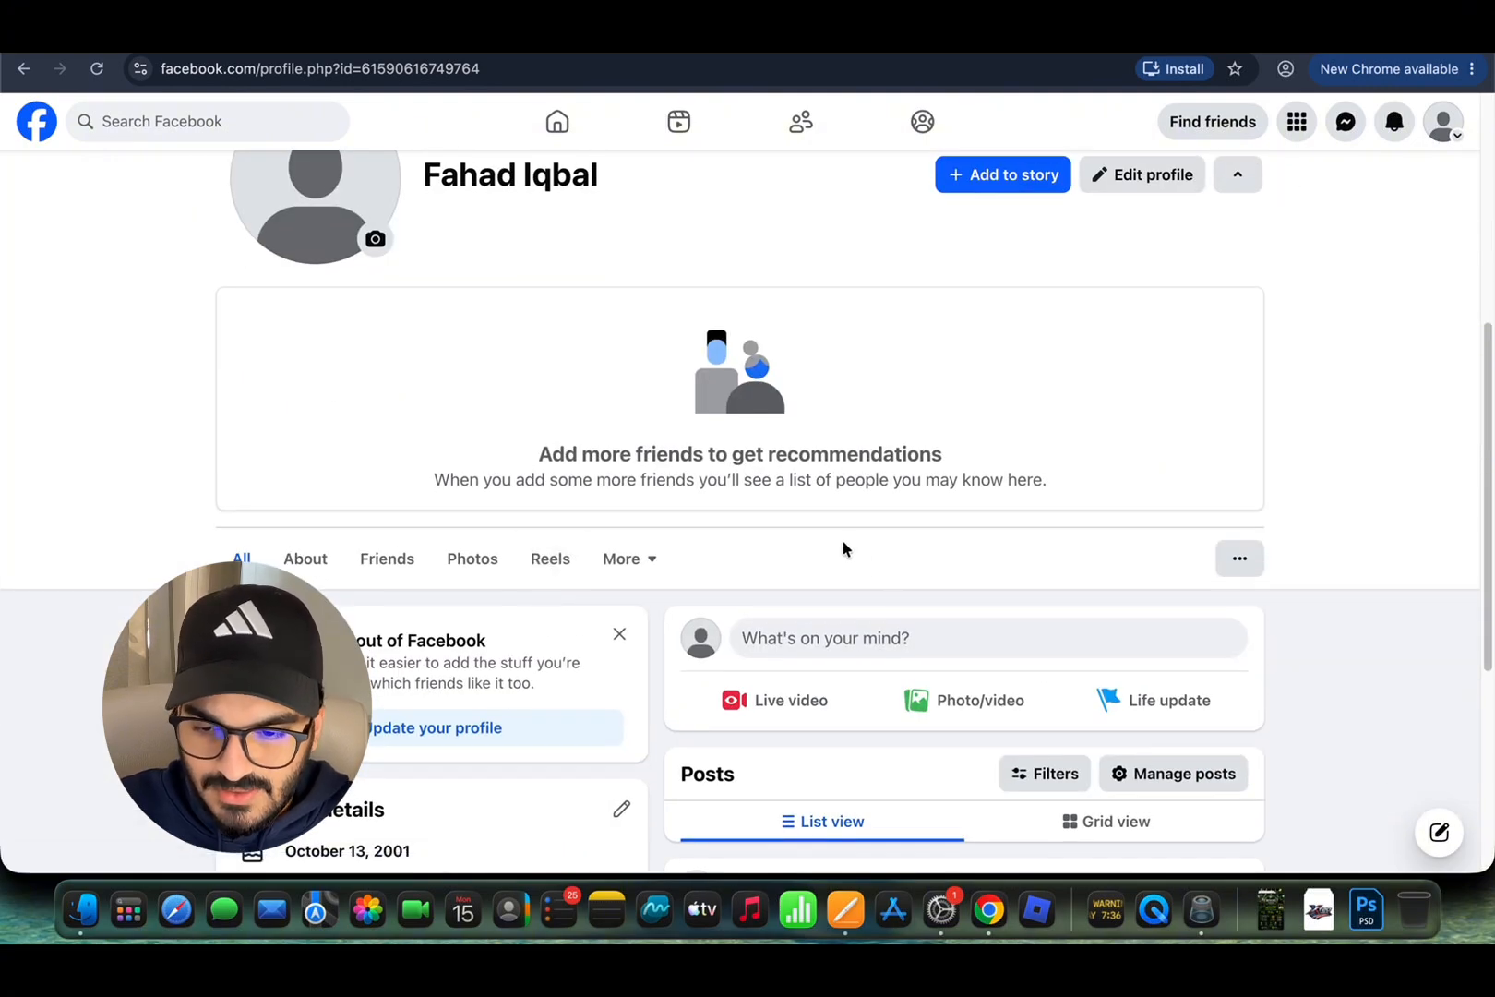
{"action": "scroll", "coordinate": [843, 548], "scroll_direction": "up", "scroll_amount": 6}
Step: Go to the home feed and open Pages from the expanded shortcuts list
{"action": "left_click", "coordinate": [1445, 140]}
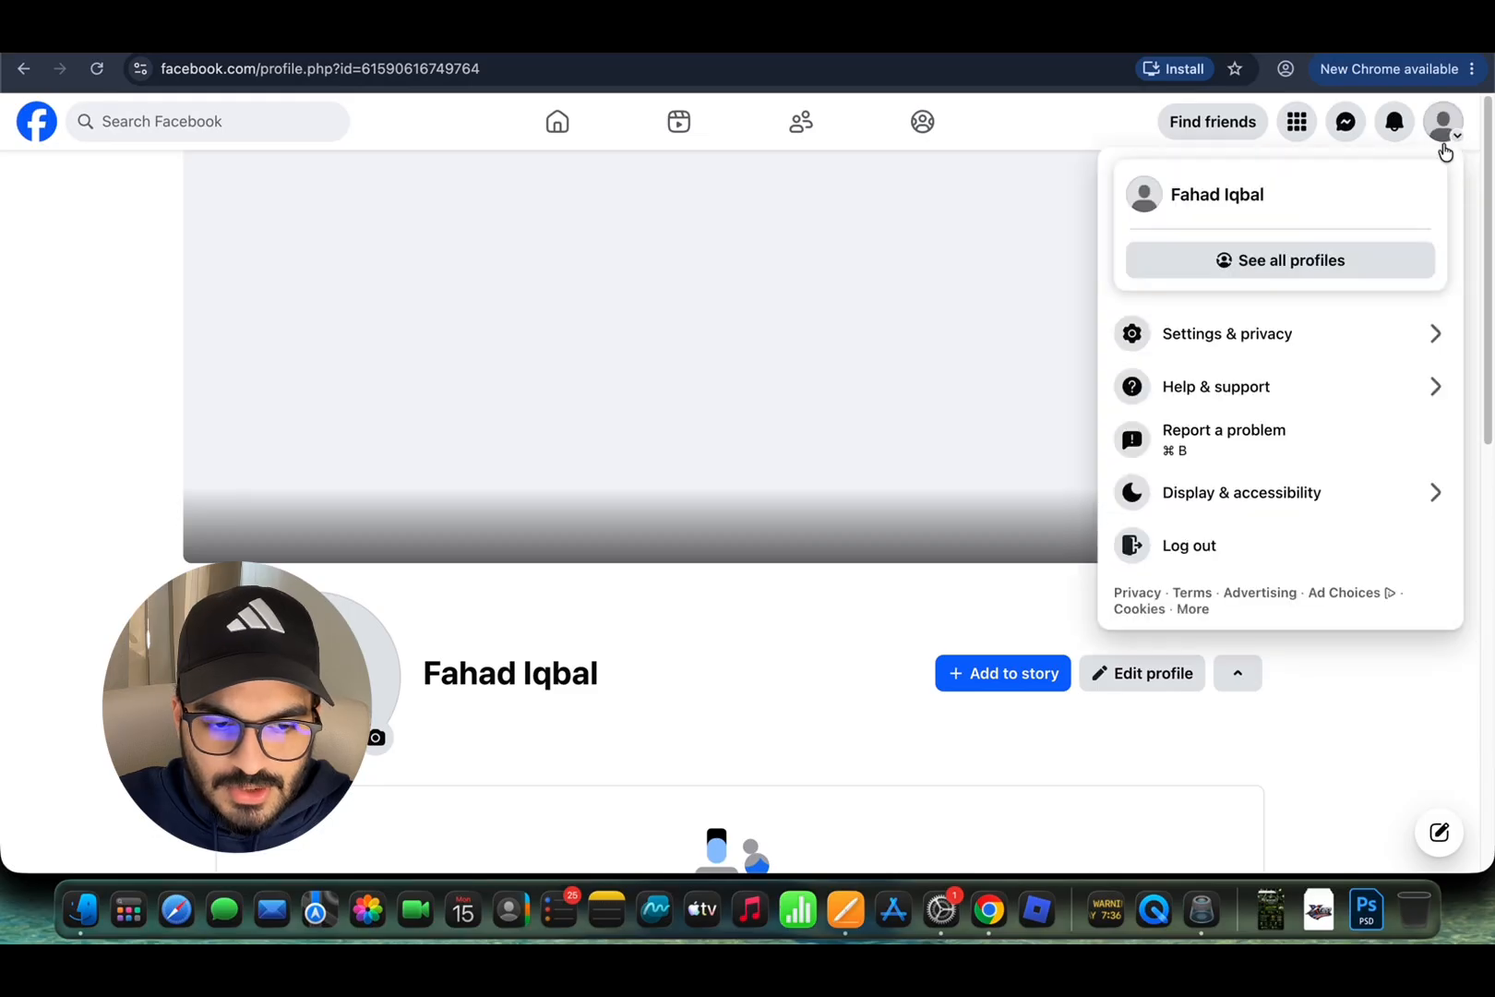
{"action": "left_click", "coordinate": [52, 128]}
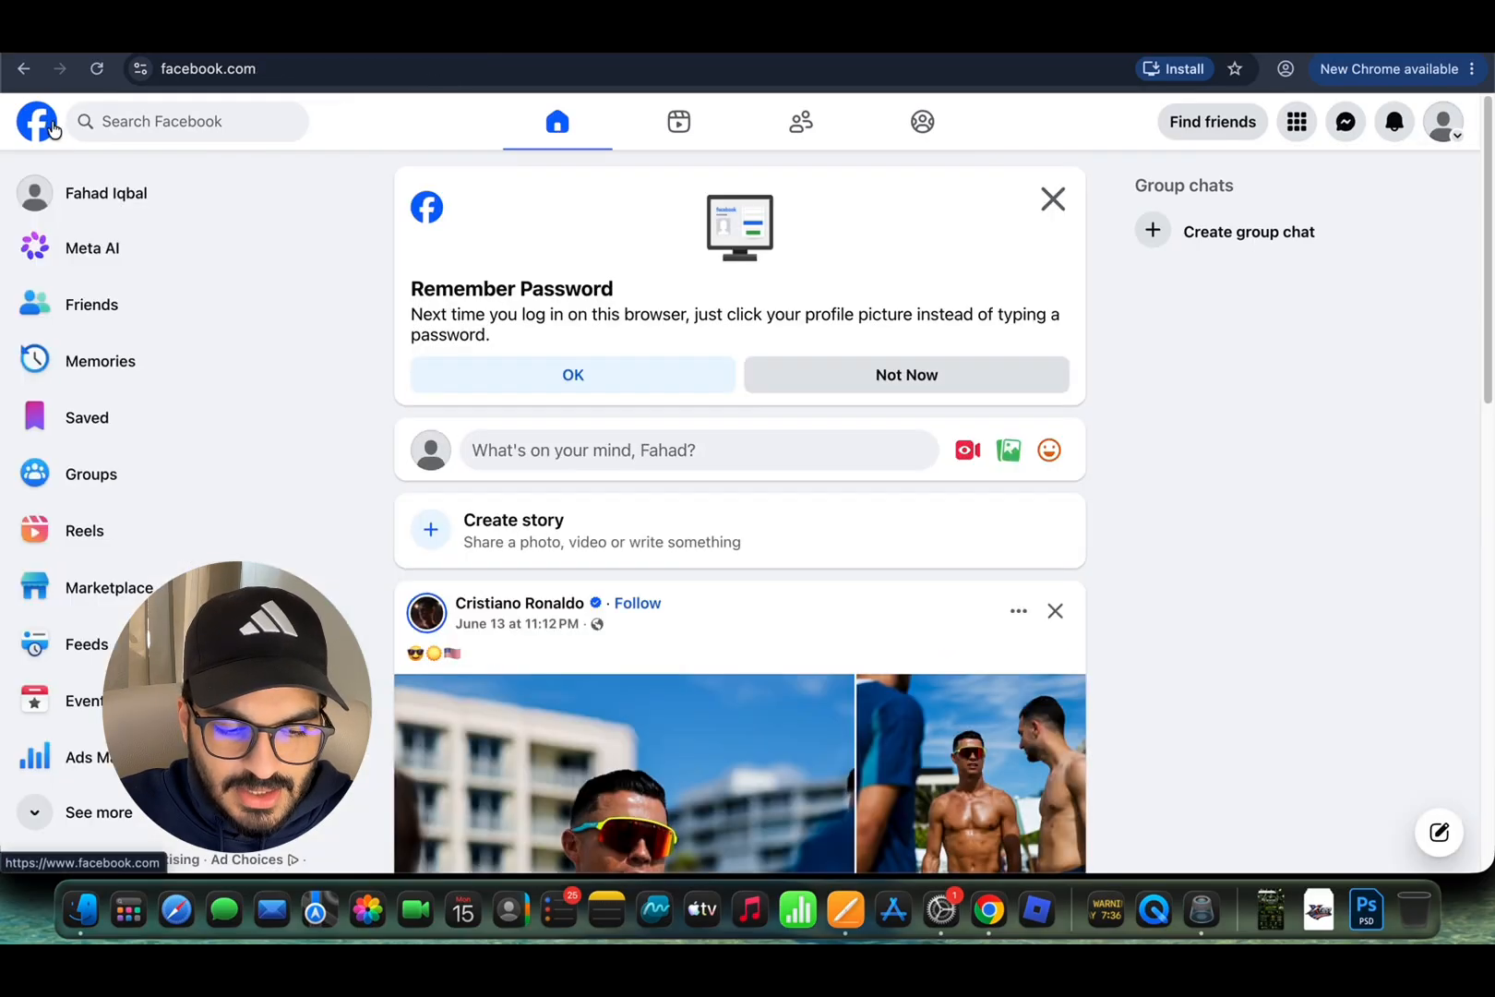
{"action": "scroll", "coordinate": [180, 543], "scroll_direction": "down", "scroll_amount": 2}
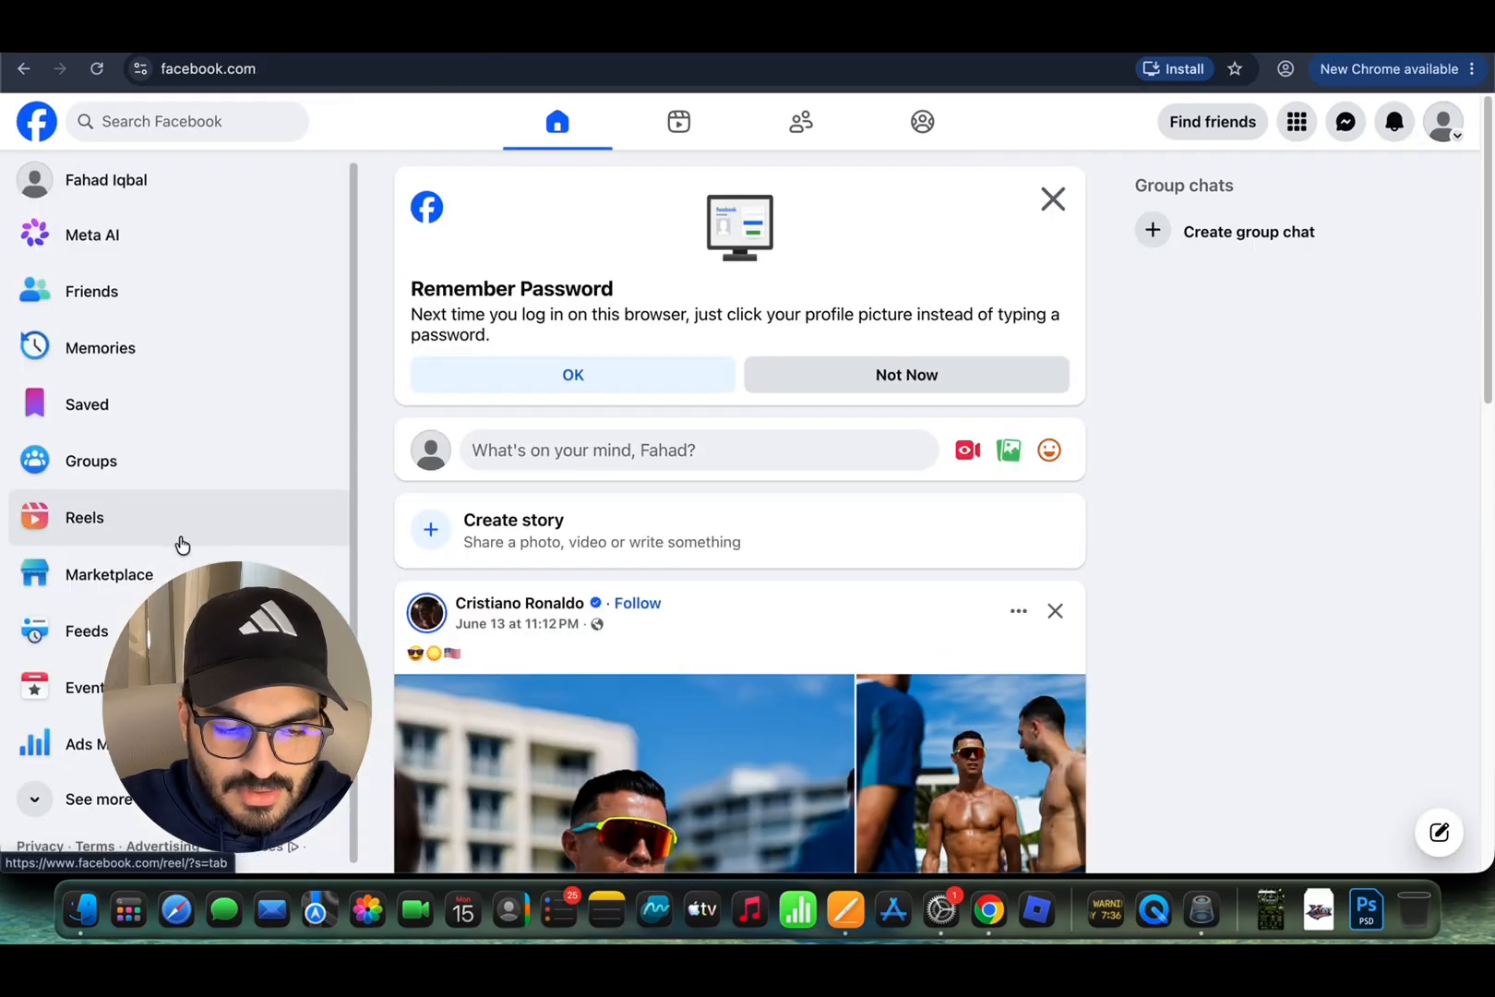
{"action": "left_click", "coordinate": [136, 818]}
{"action": "scroll", "coordinate": [129, 620], "scroll_direction": "down", "scroll_amount": 5}
{"action": "left_click", "coordinate": [81, 620]}
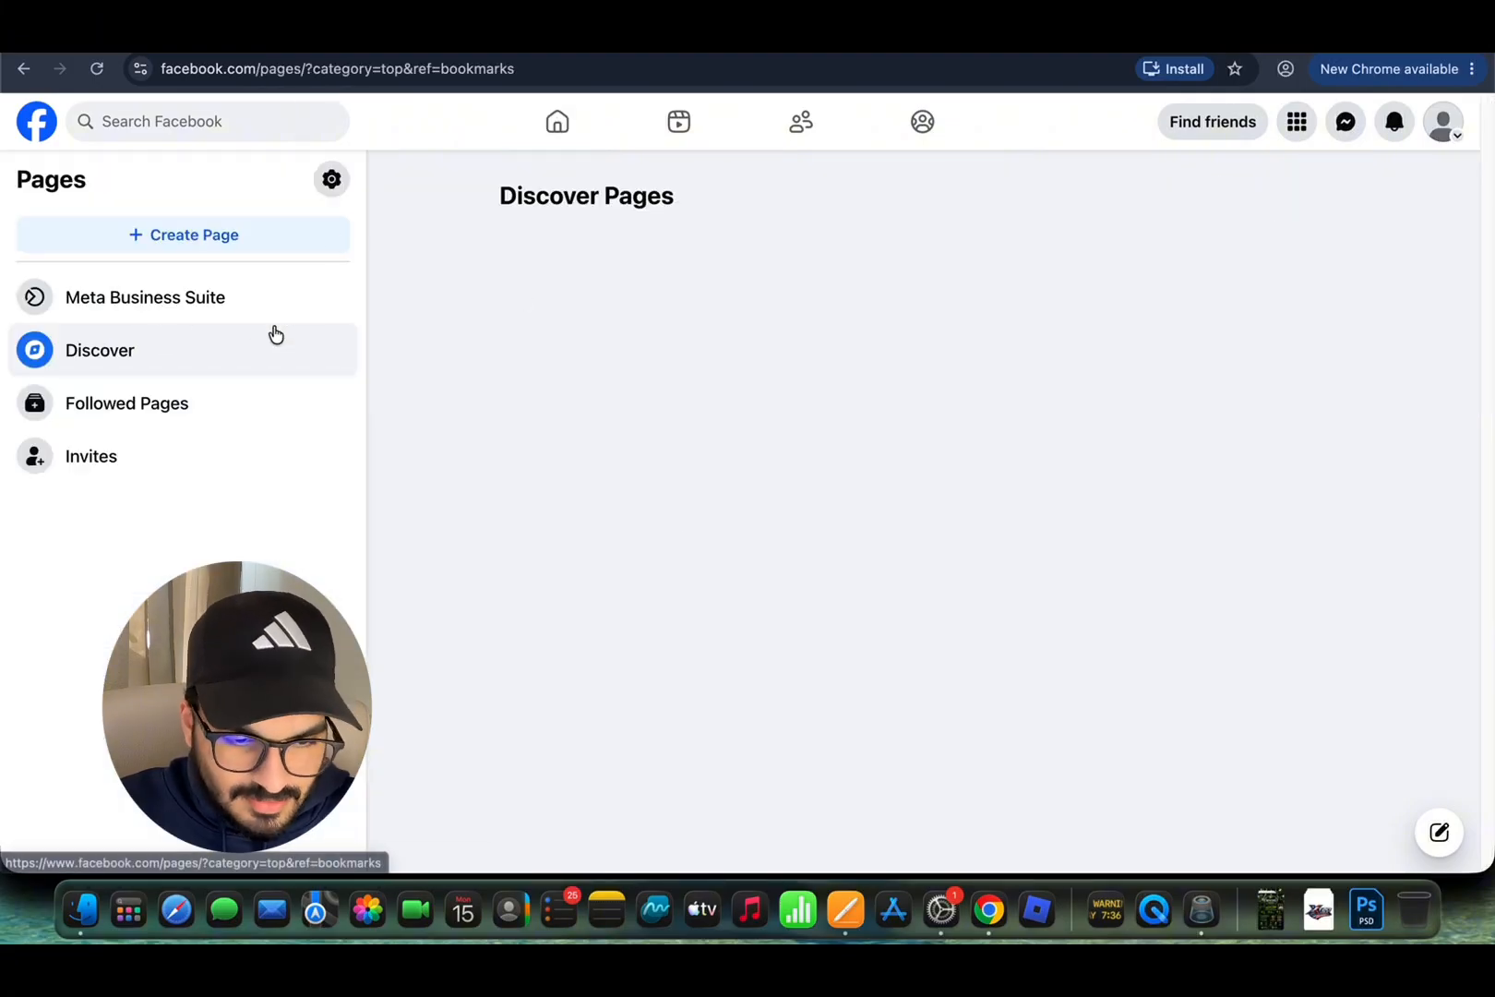
Step: Start creating a new Page, choosing Public Page and continuing to the introduction
{"action": "left_click", "coordinate": [191, 239]}
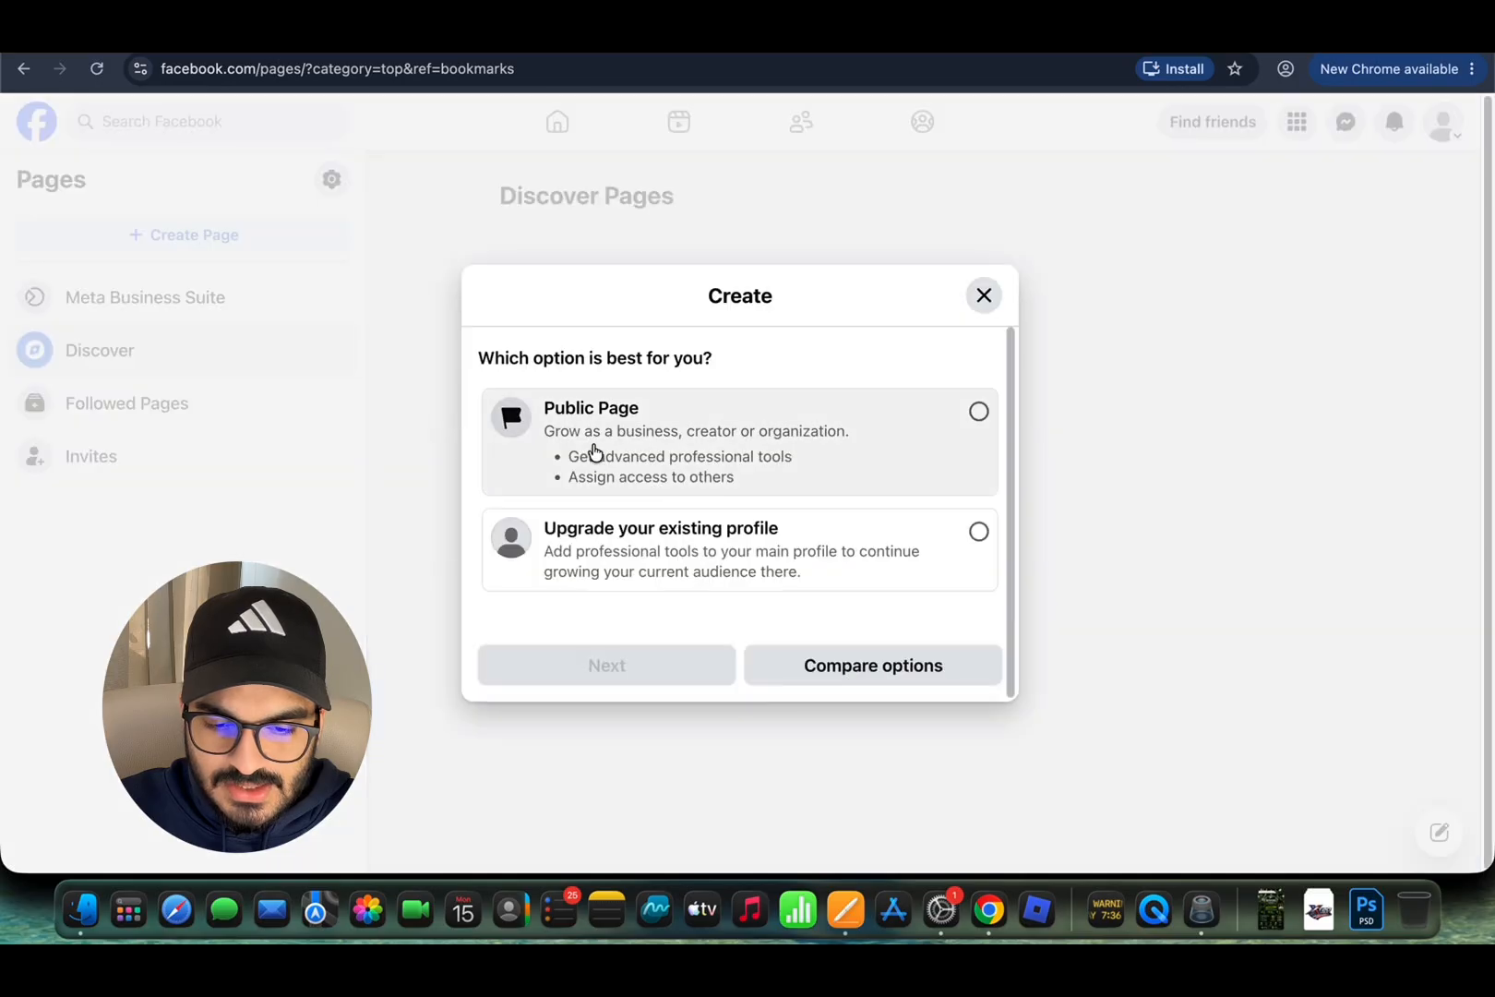
{"action": "left_click", "coordinate": [948, 414]}
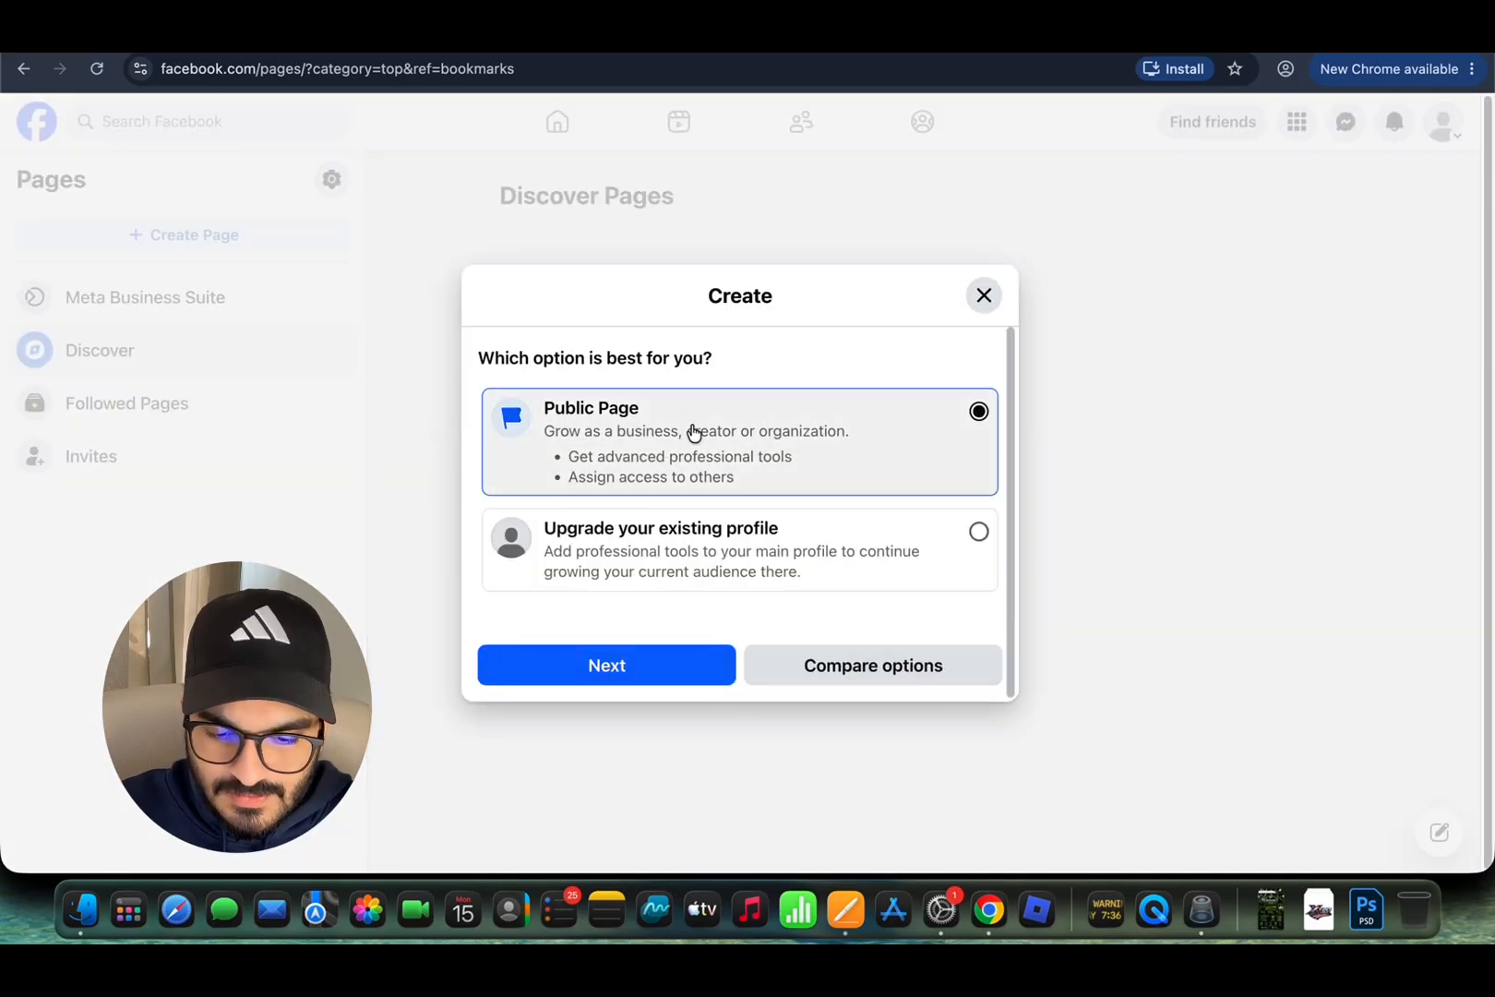
{"action": "left_click", "coordinate": [594, 665]}
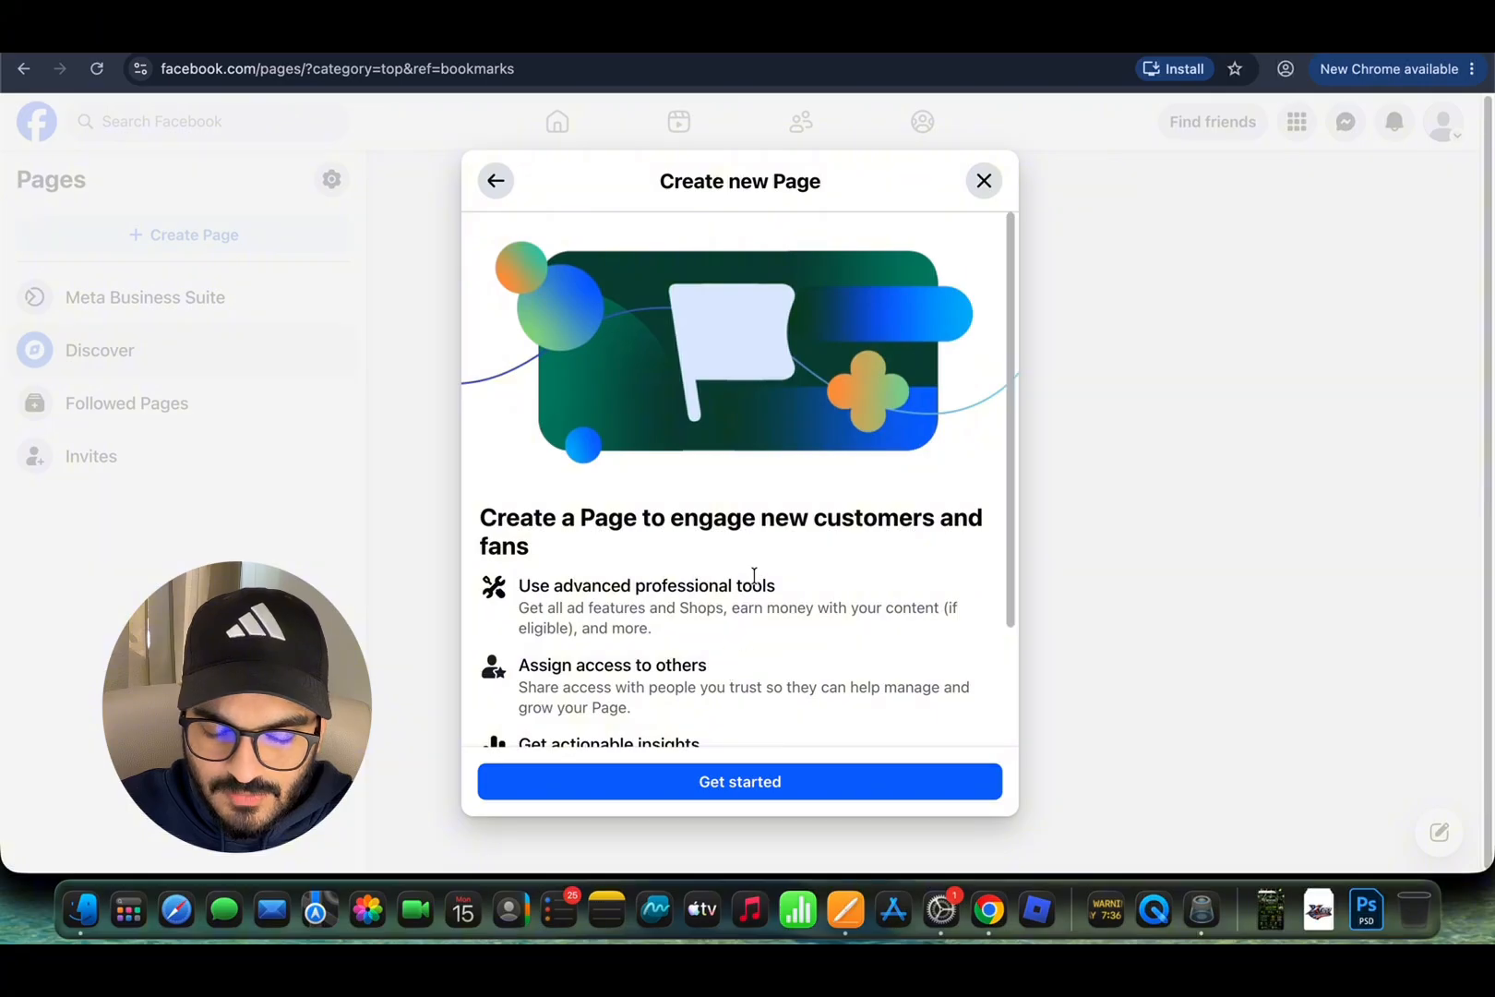
{"action": "scroll", "coordinate": [670, 637], "scroll_direction": "down", "scroll_amount": 3}
Step: Open the Create a Page form and name the page 'My Pest Control Business'
{"action": "left_click", "coordinate": [688, 786]}
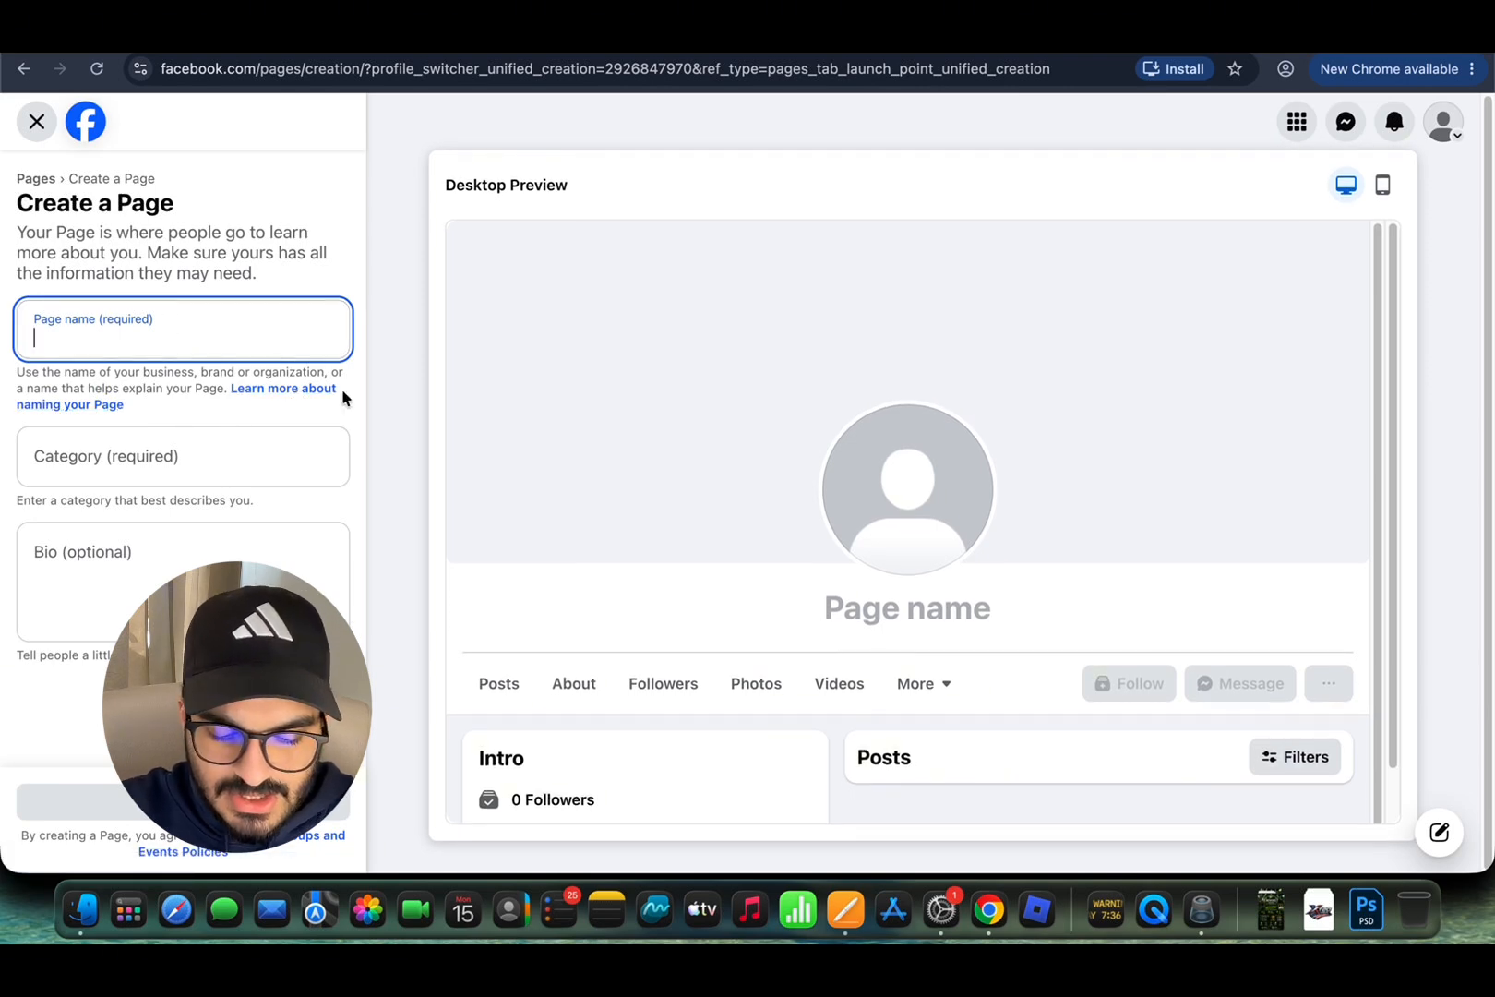
{"action": "type", "text": "Ma"}
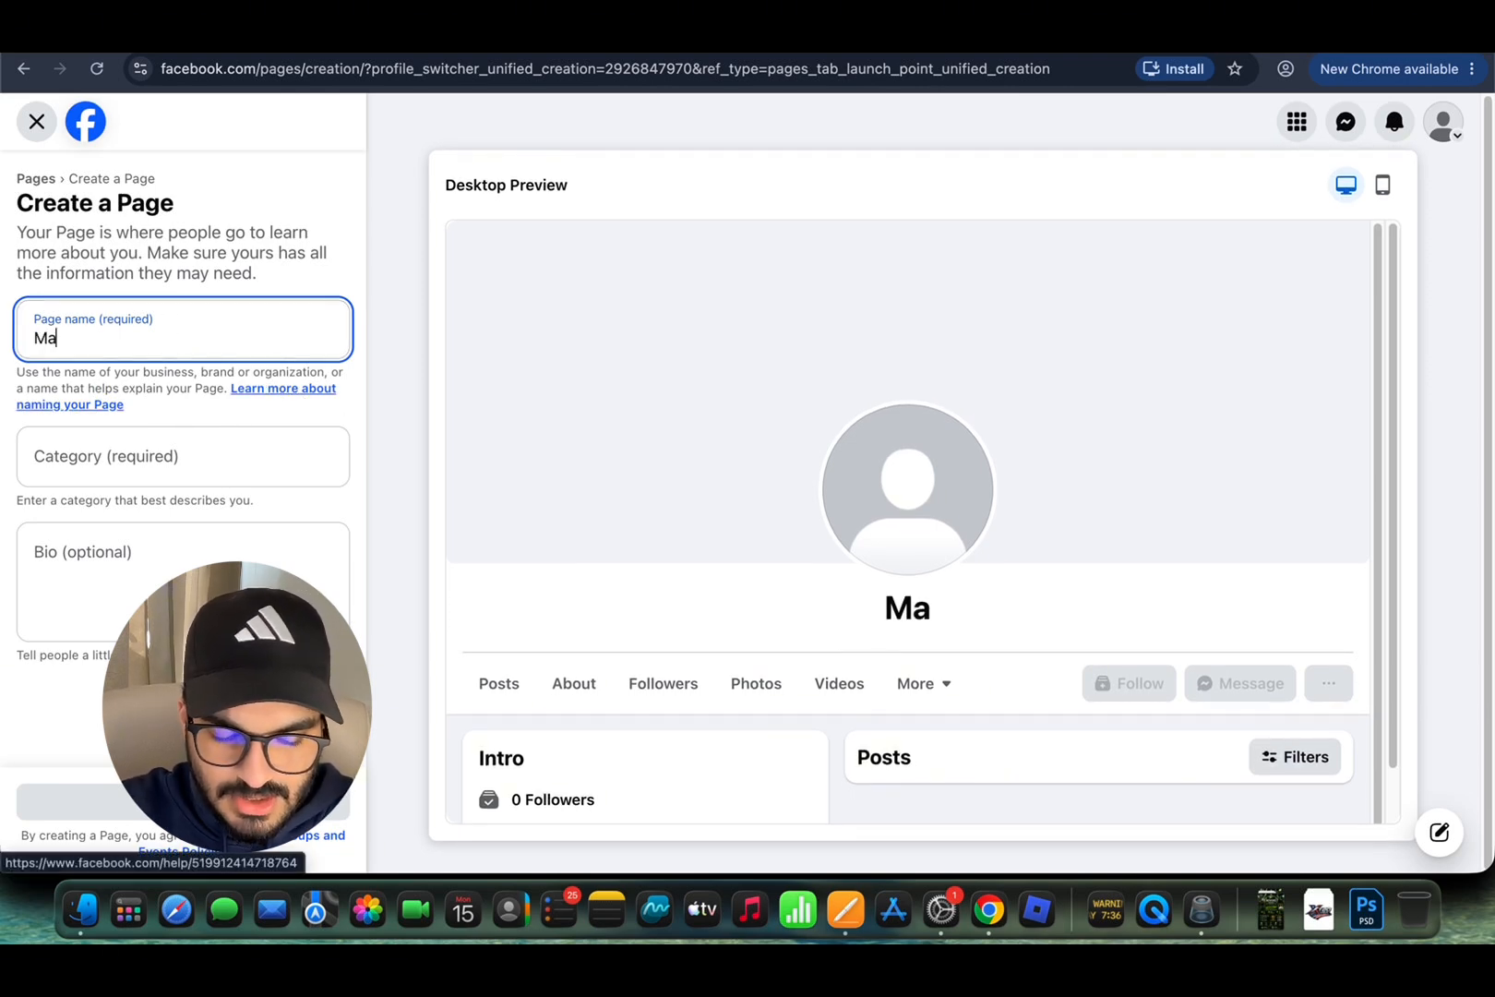
{"action": "type", "text": "rketeo US"}
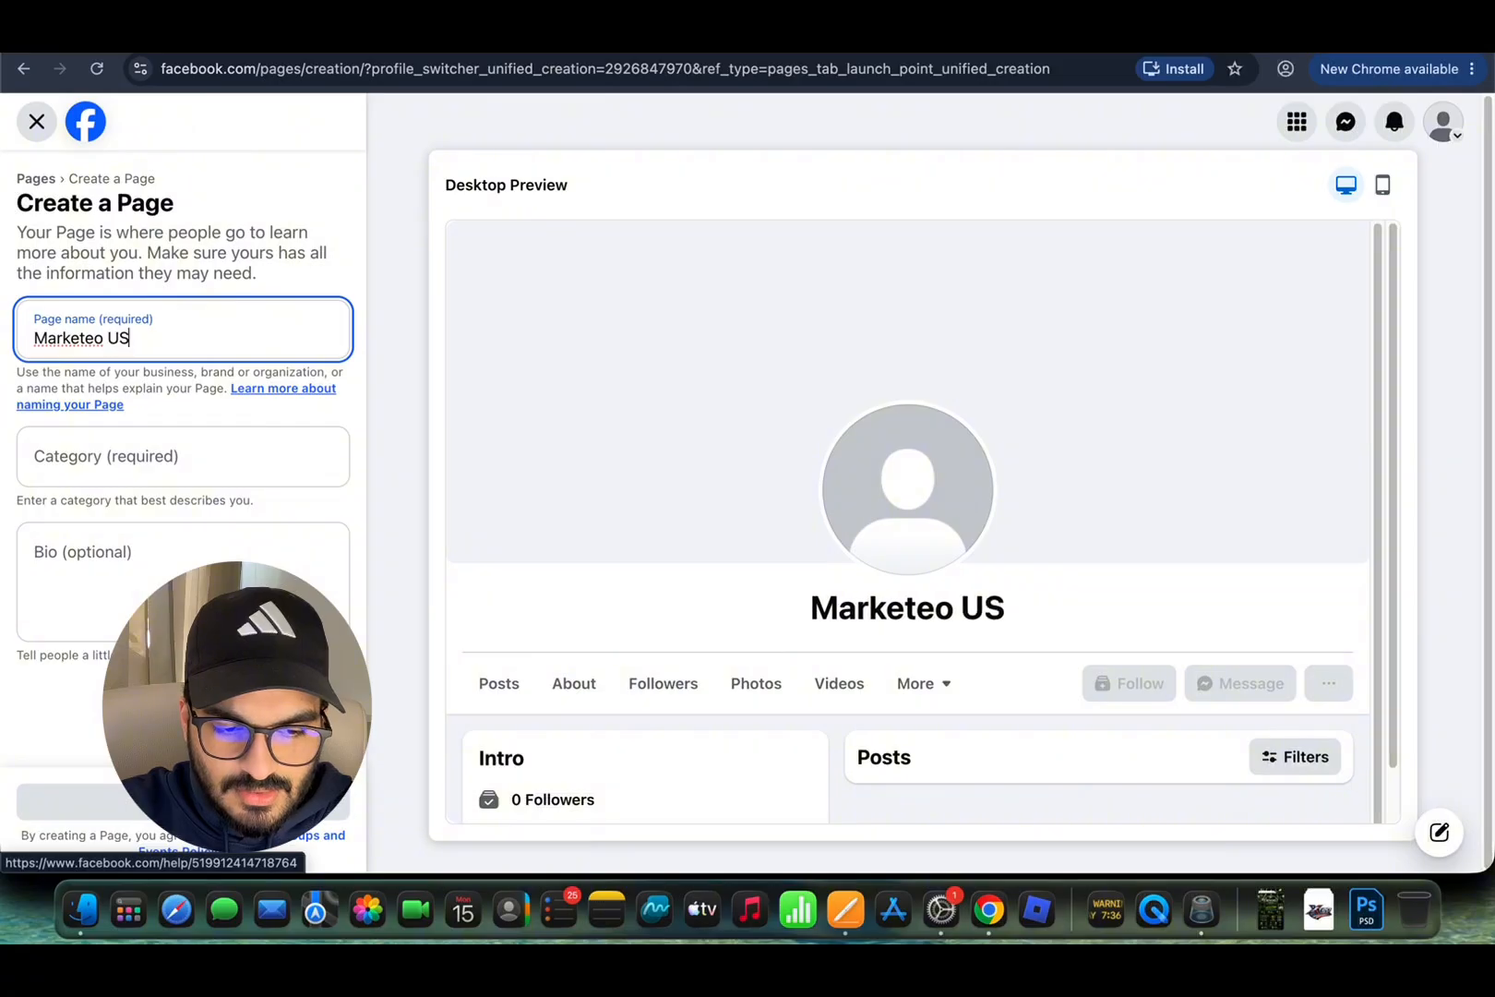
{"action": "type", "text": "A"}
{"action": "key", "text": "BackSpace"}
{"action": "key", "text": "BackSpace"}
{"action": "key", "text": "BackSpace"}
{"action": "key", "text": "BackSpace"}
{"action": "key", "text": "BackSpace"}
{"action": "key", "text": "BackSpace"}
{"action": "key", "text": "BackSpace"}
{"action": "key", "text": "BackSpace"}
{"action": "key", "text": "BackSpace"}
{"action": "key", "text": "BackSpace"}
{"action": "key", "text": "BackSpace"}
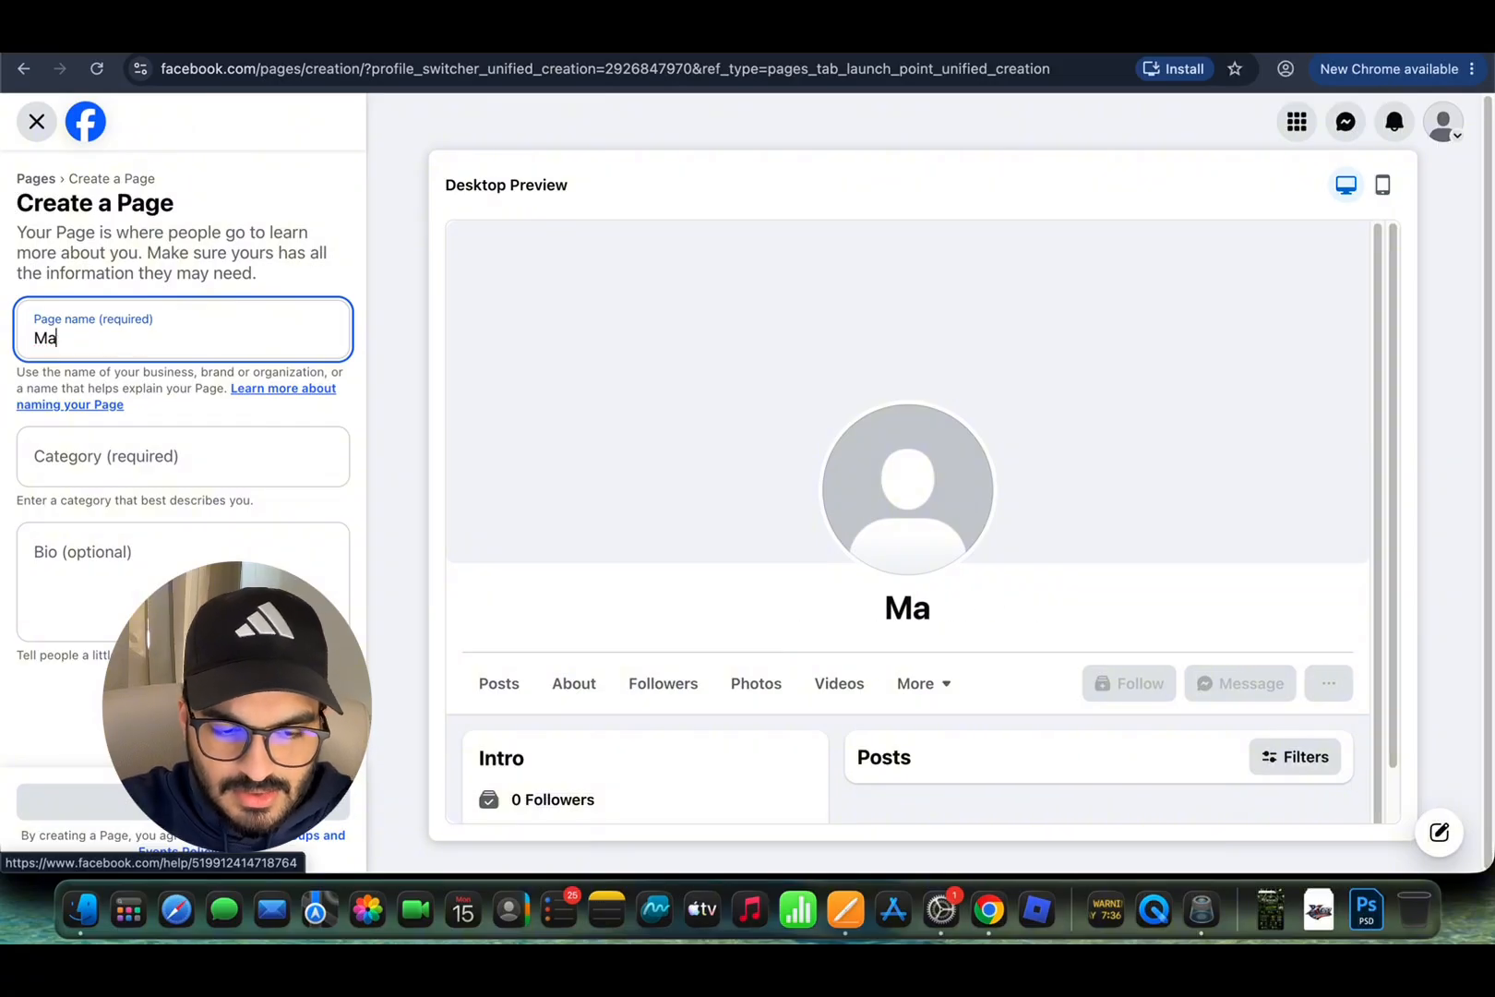
{"action": "type", "text": "y Pest COntro"}
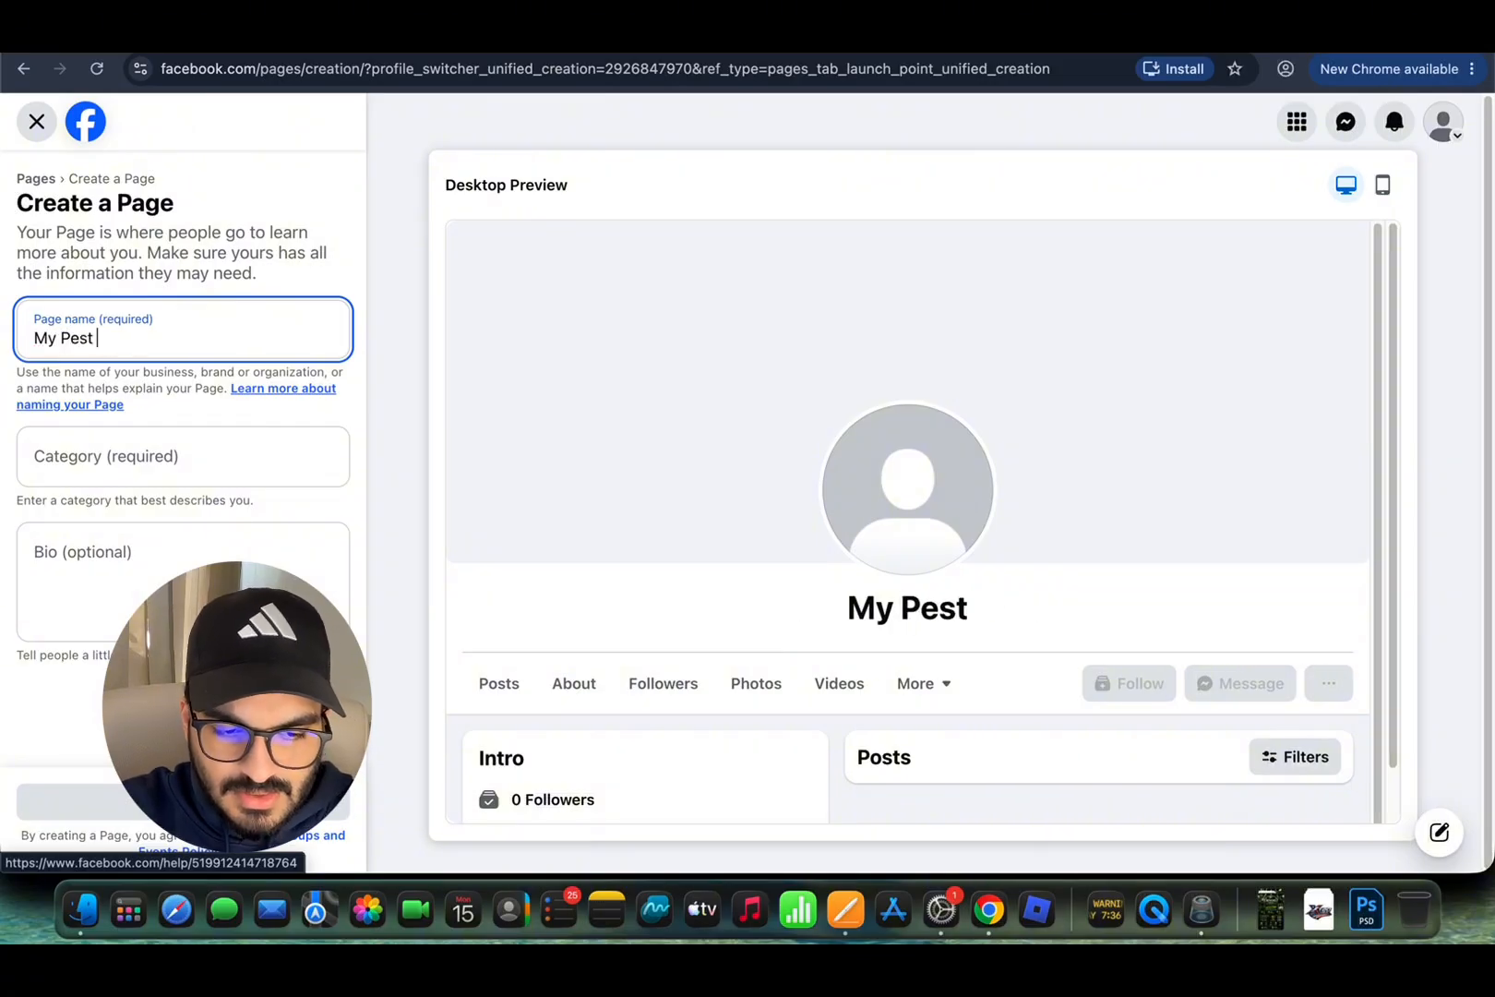
{"action": "key", "text": "BackSpace"}
{"action": "key", "text": "BackSpace"}
{"action": "key", "text": "BackSpace"}
{"action": "key", "text": "BackSpace"}
{"action": "key", "text": "BackSpace"}
{"action": "type", "text": "on"}
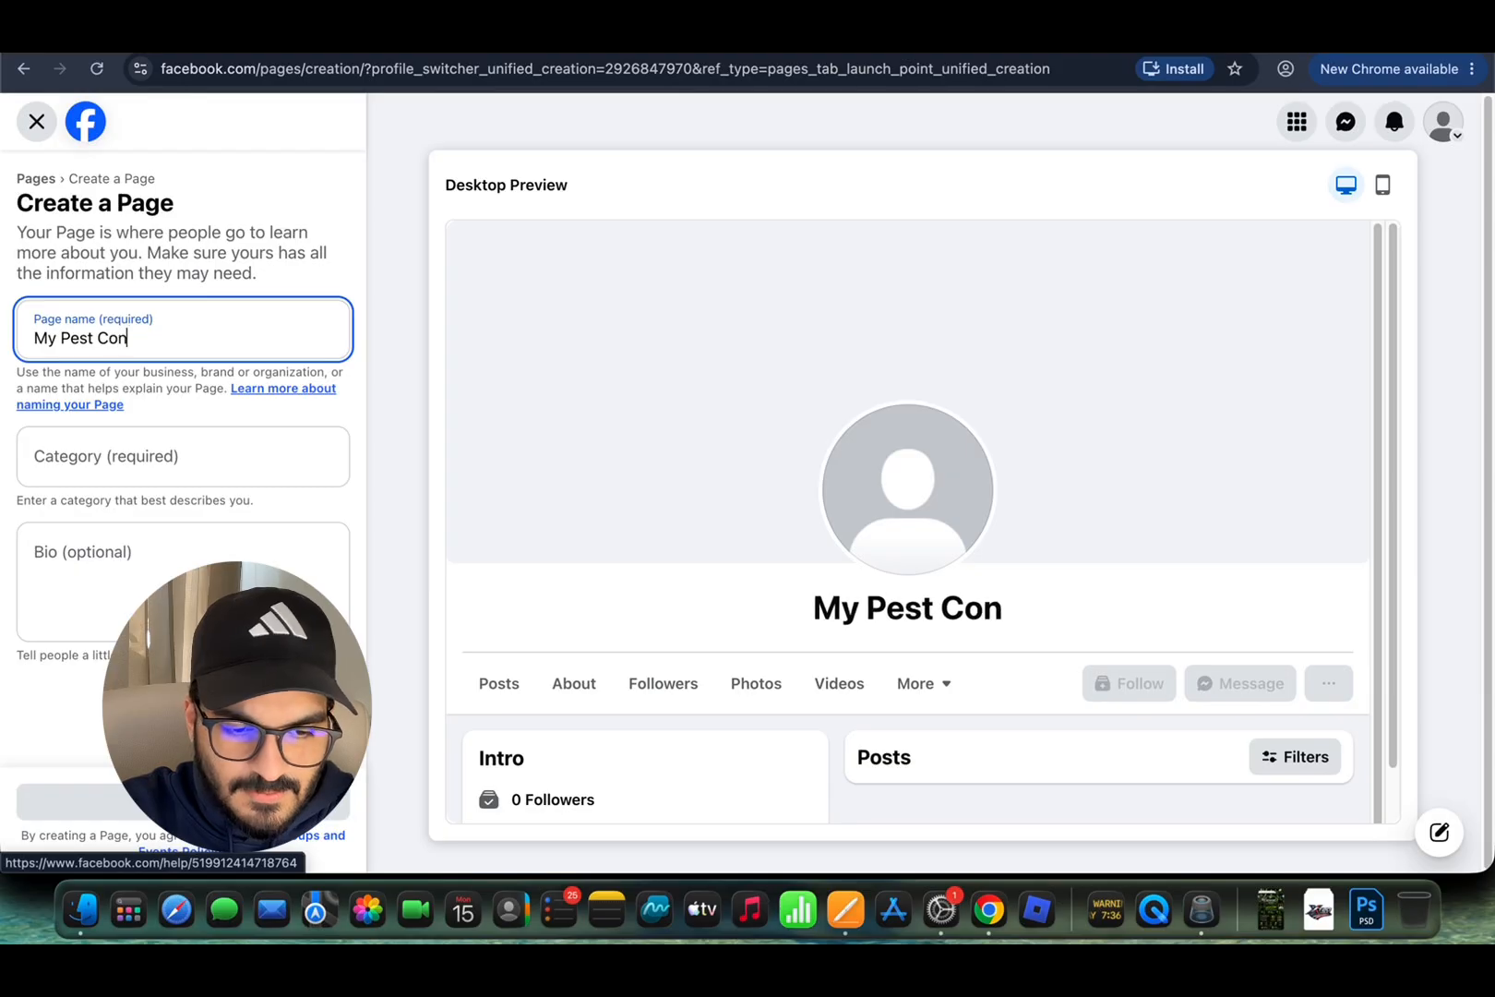
{"action": "type", "text": "trol Business"}
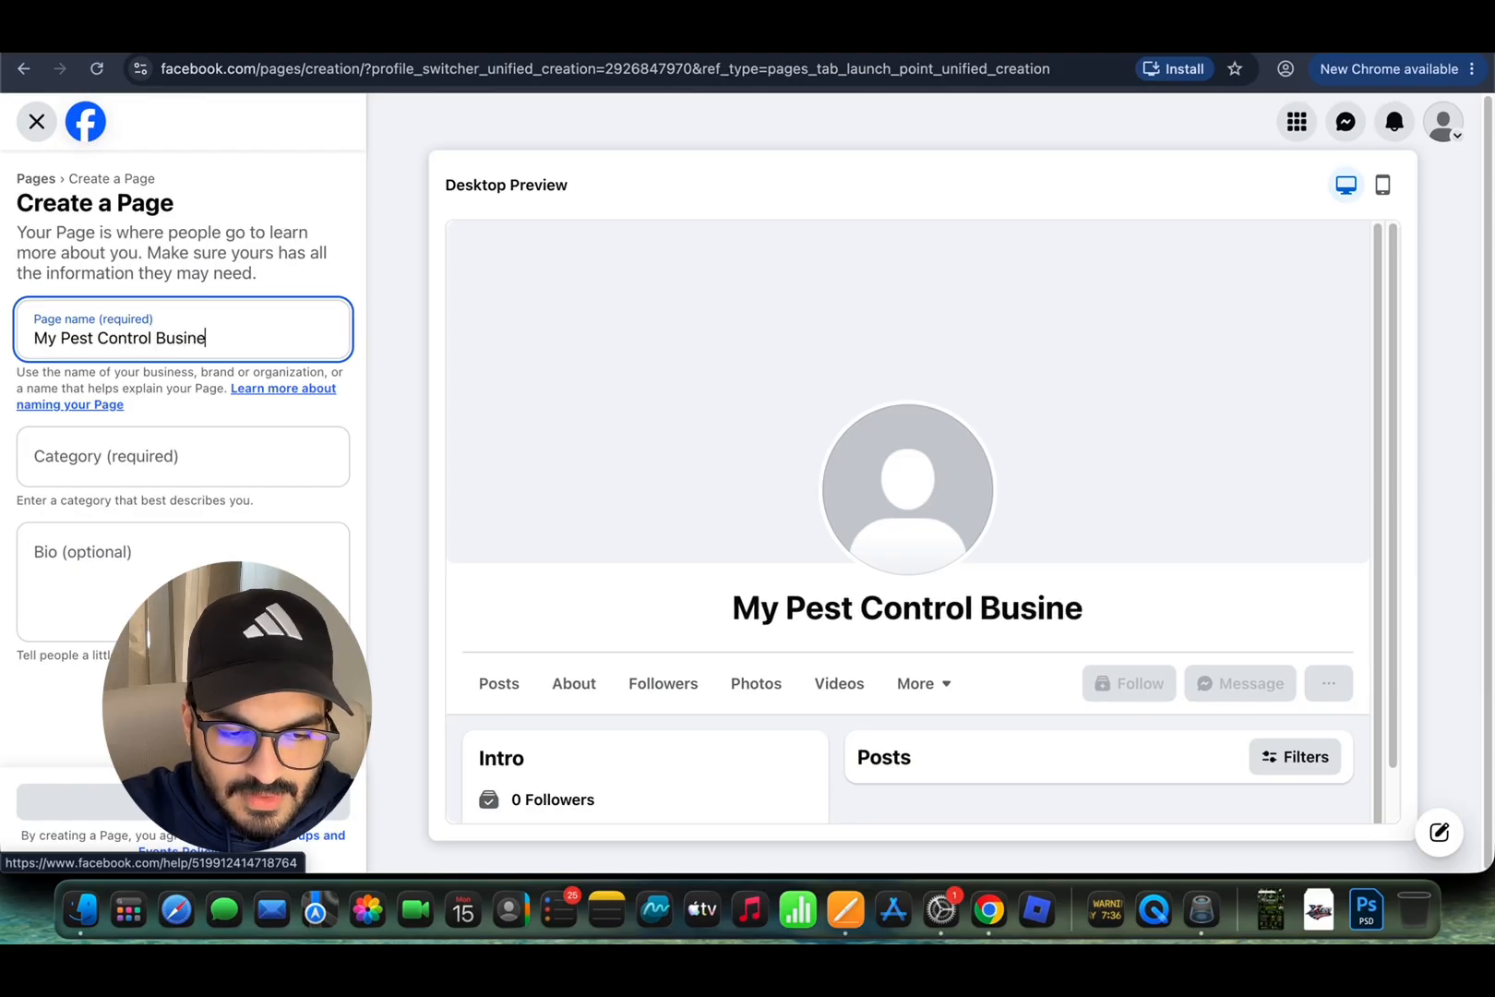
{"action": "left_click", "coordinate": [226, 453]}
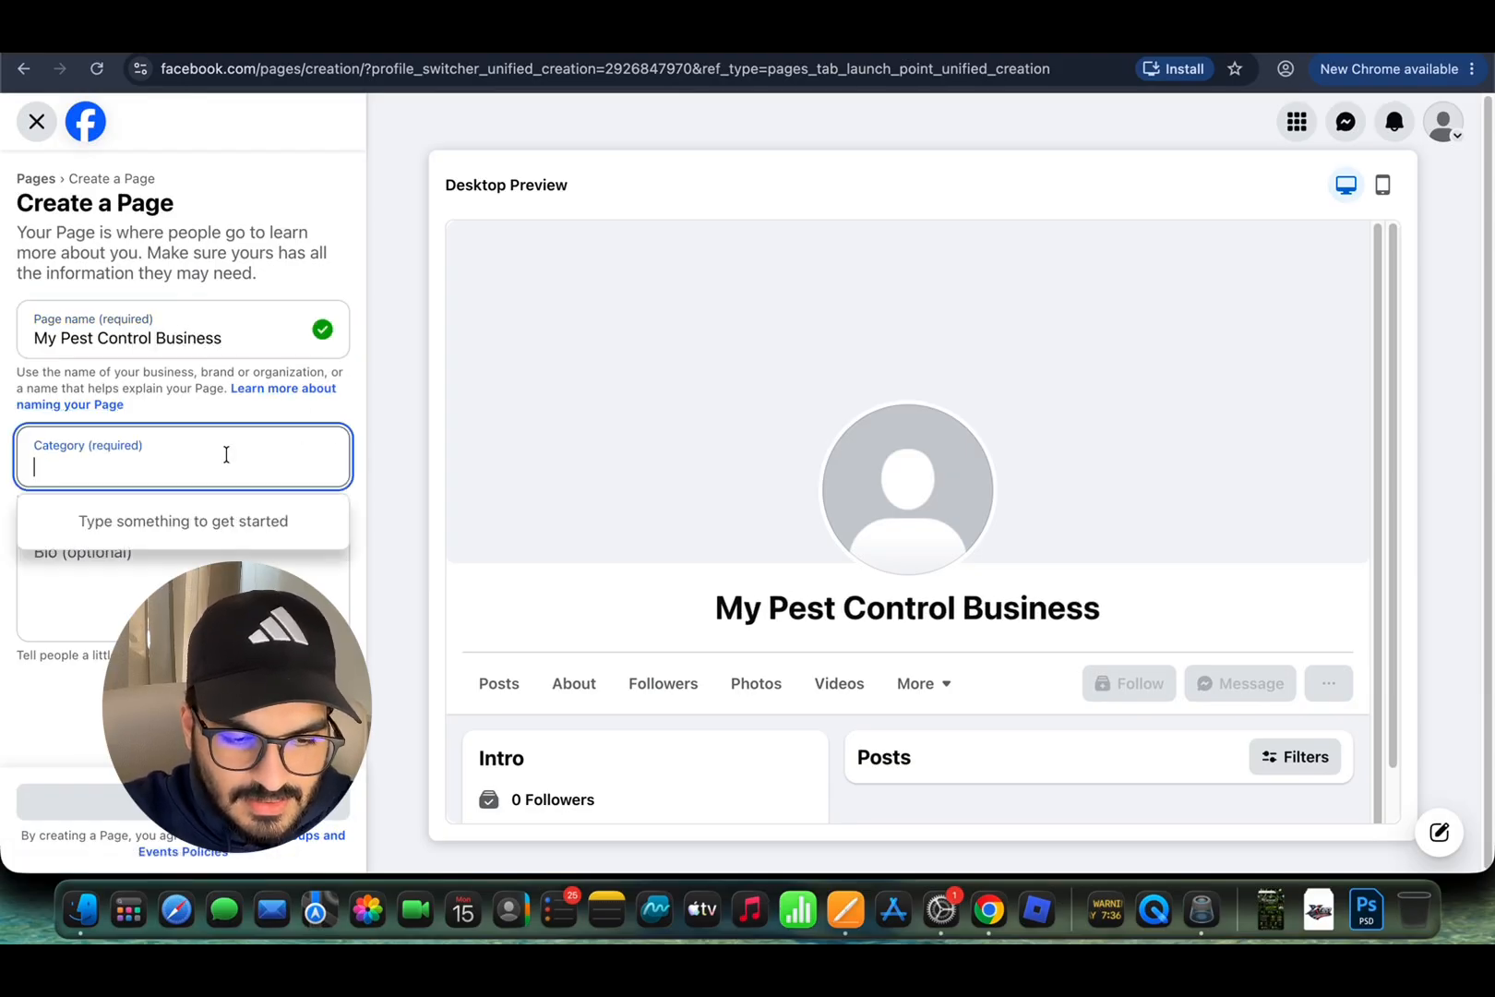
Step: Set the page category to Pest Control Service and enter the bio 'About your company'
{"action": "type", "text": "Pest"}
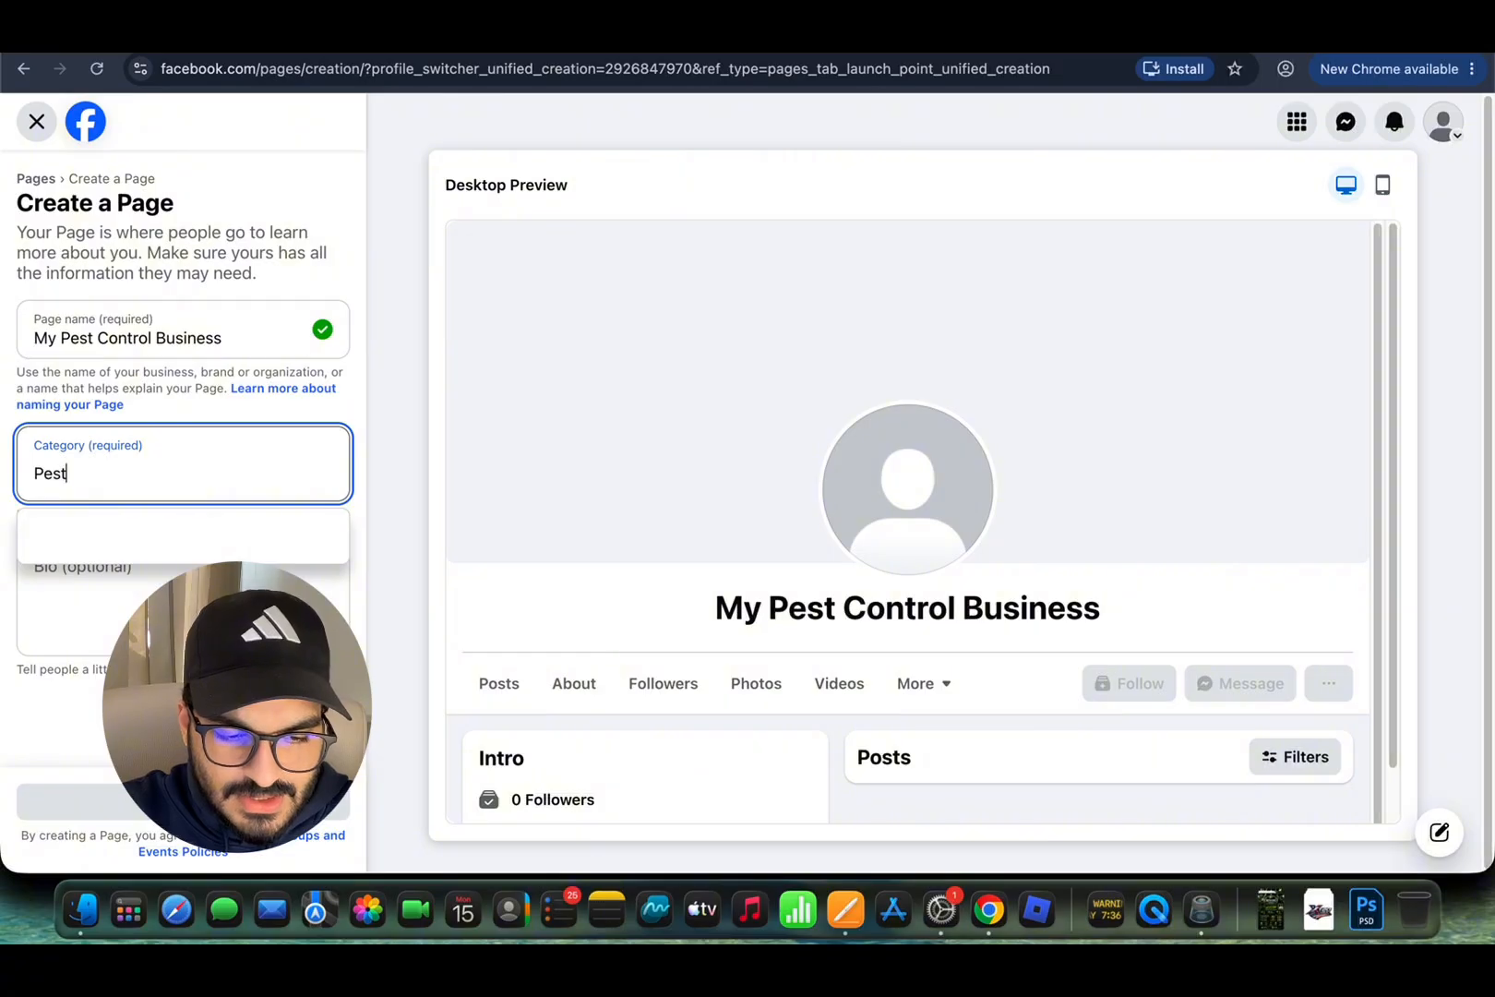
{"action": "type", "text": " co"}
{"action": "left_click", "coordinate": [281, 541]}
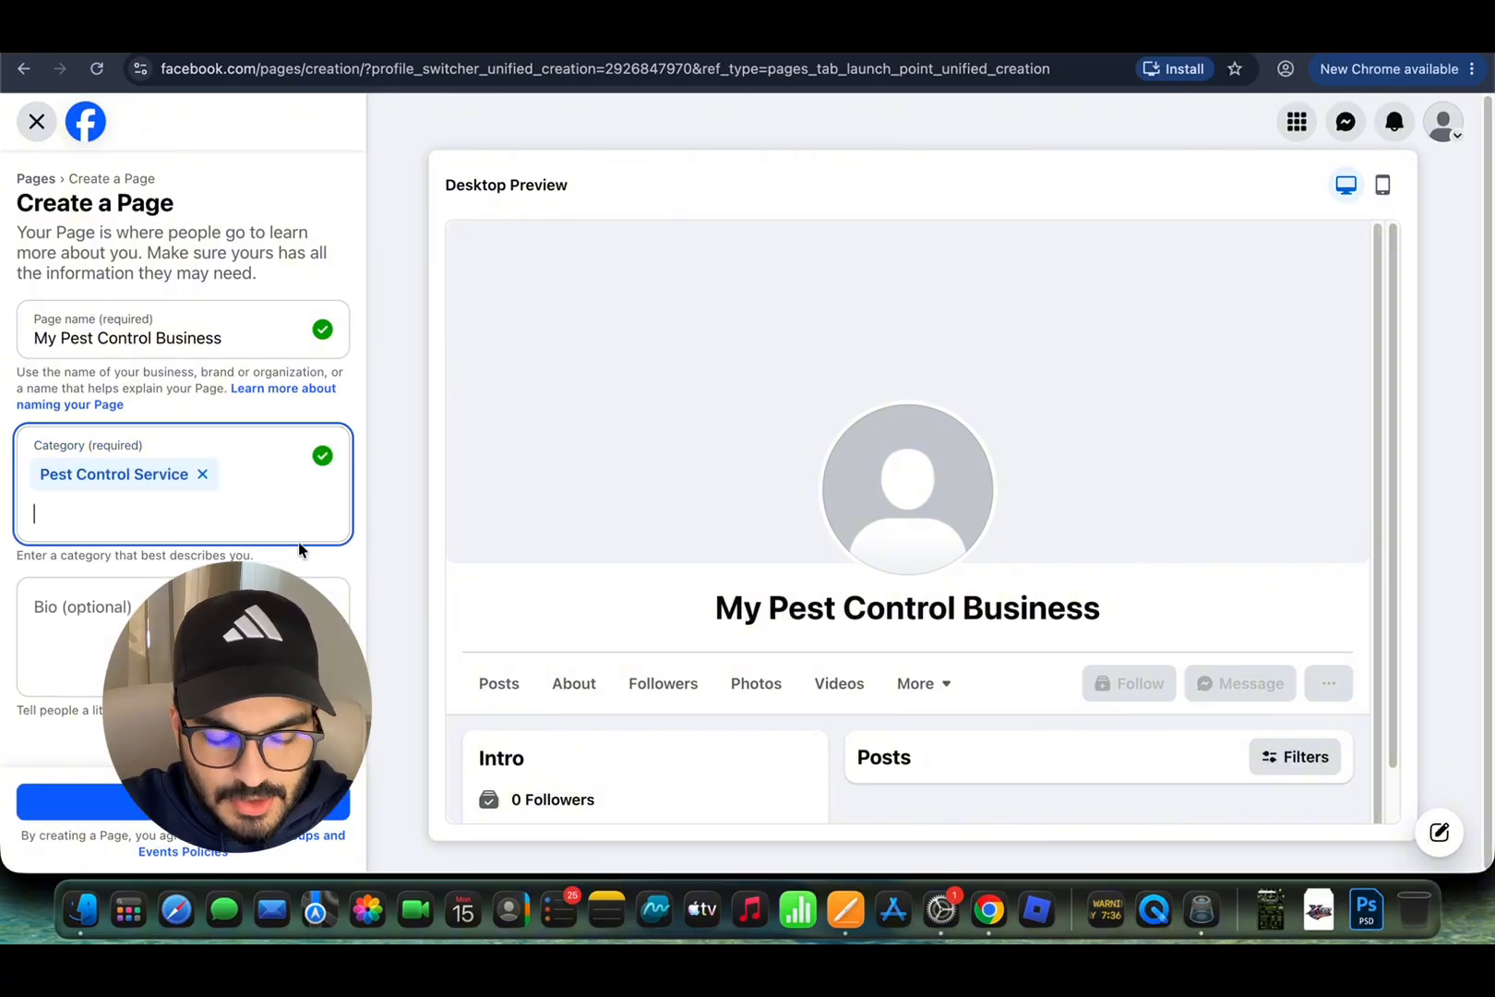
{"action": "left_click", "coordinate": [100, 618]}
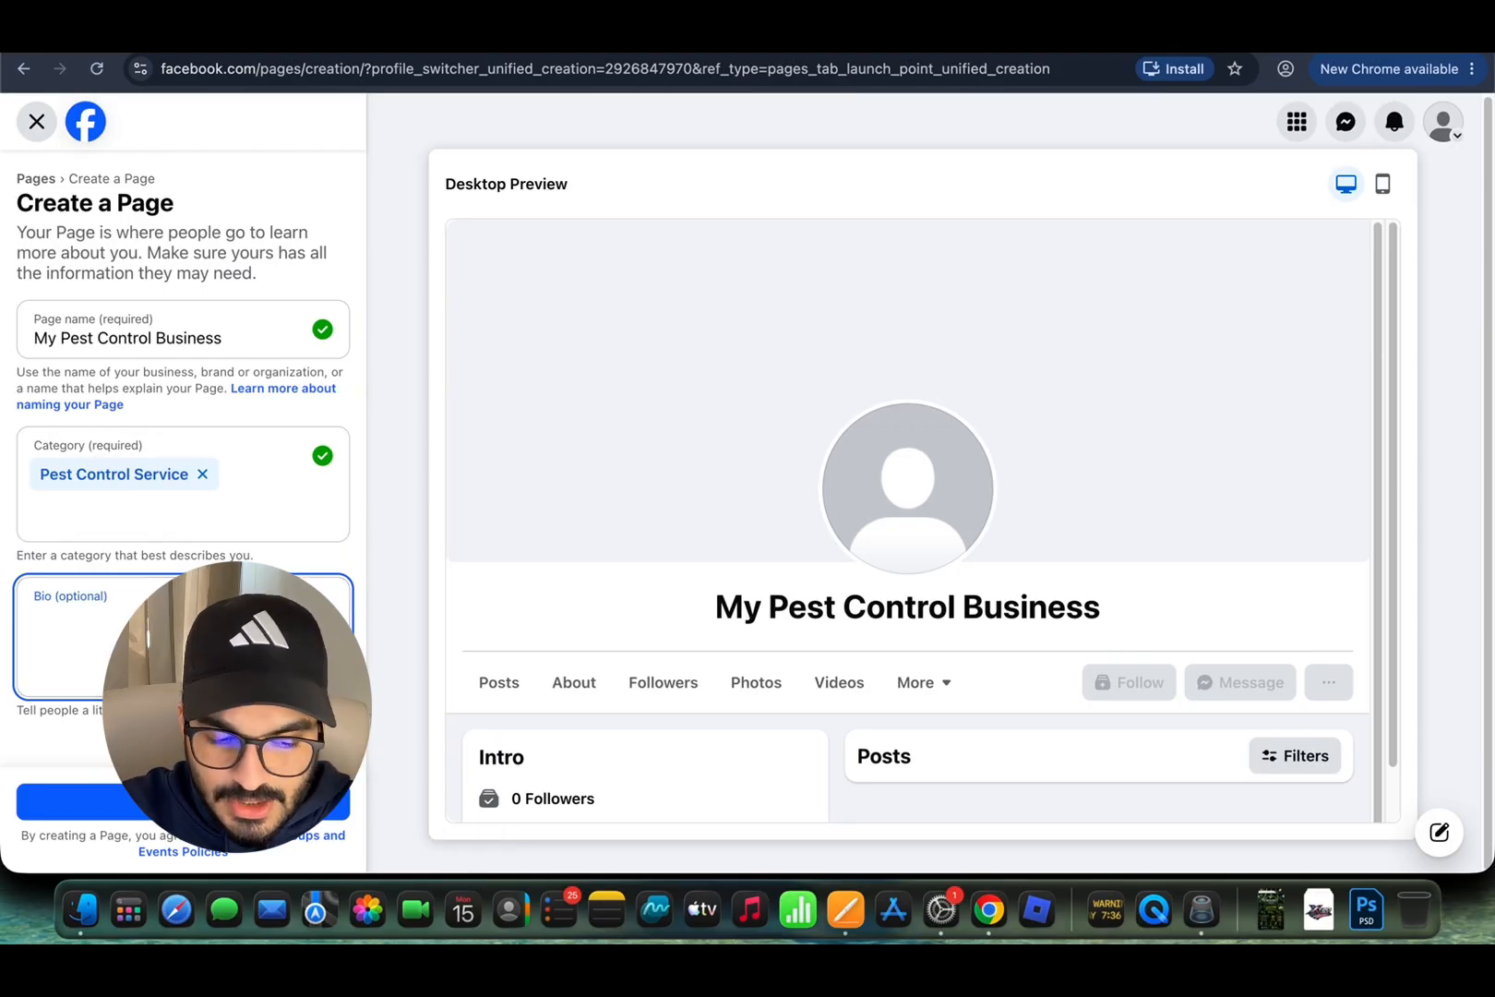
{"action": "left_click_drag", "start_coordinate": [126, 602], "coordinate": [17, 602]}
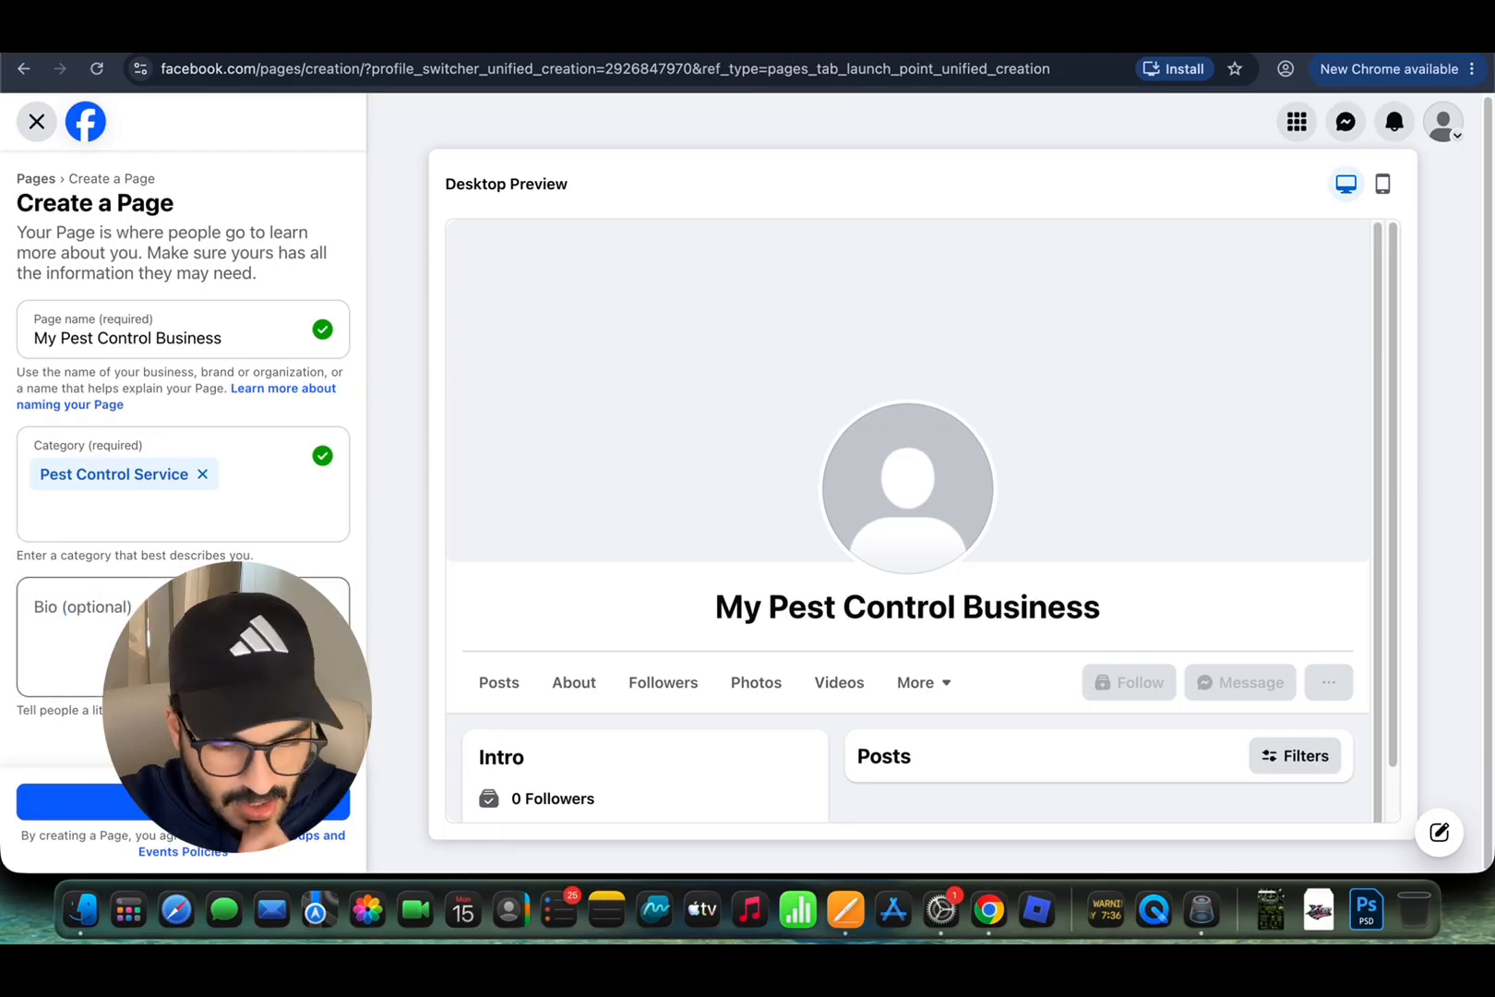
{"action": "left_click", "coordinate": [19, 604]}
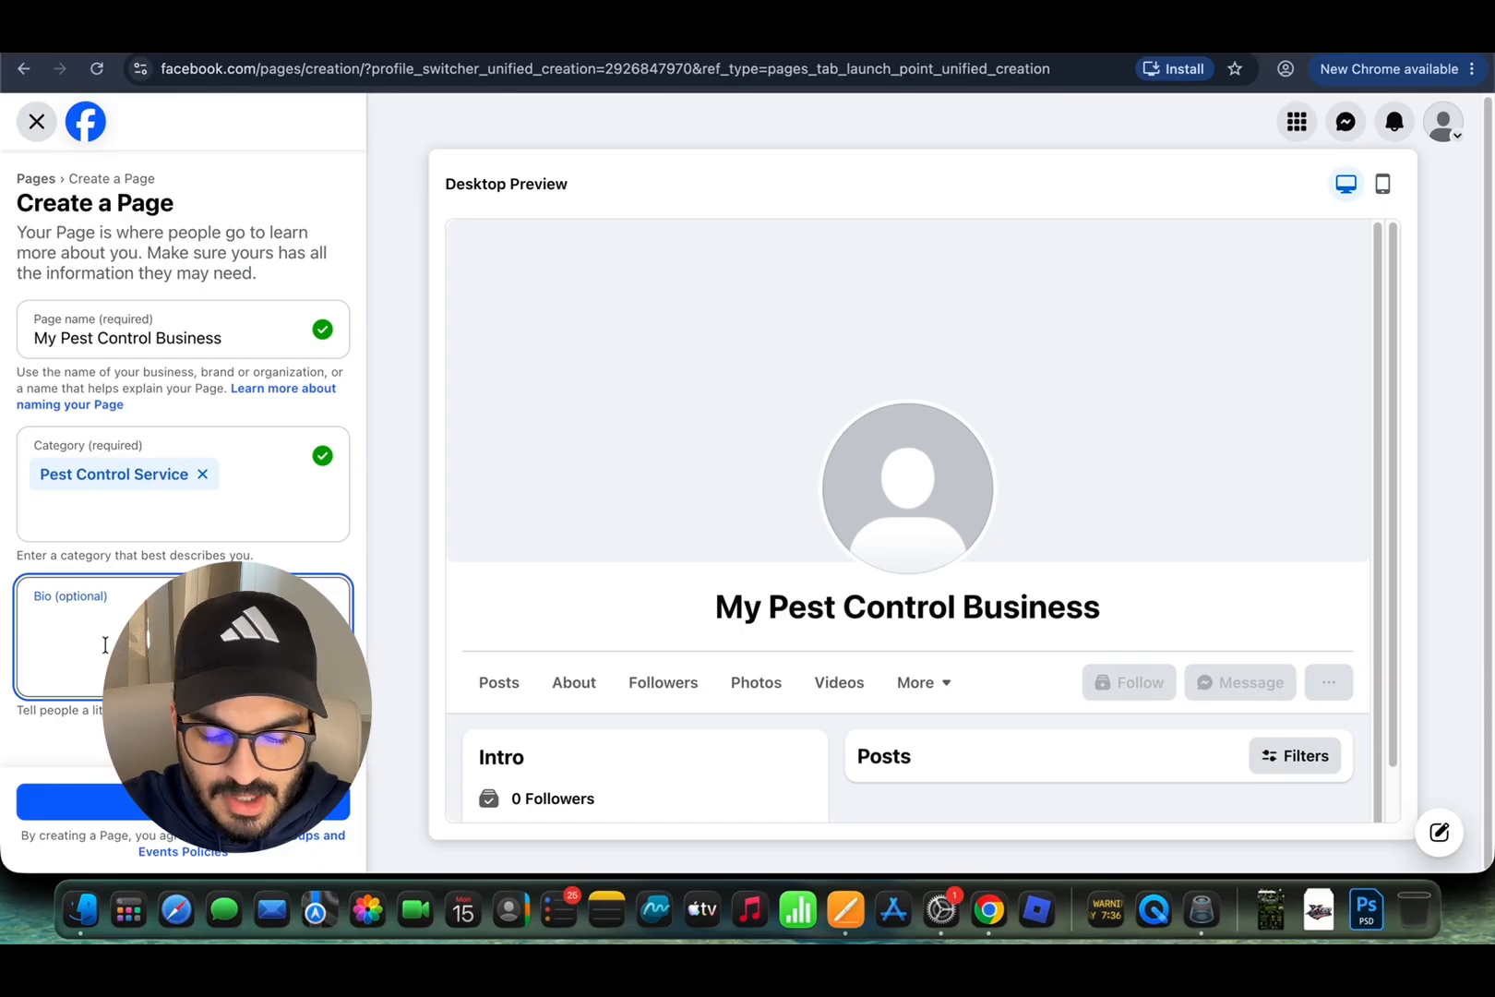
{"action": "type", "text": "a"}
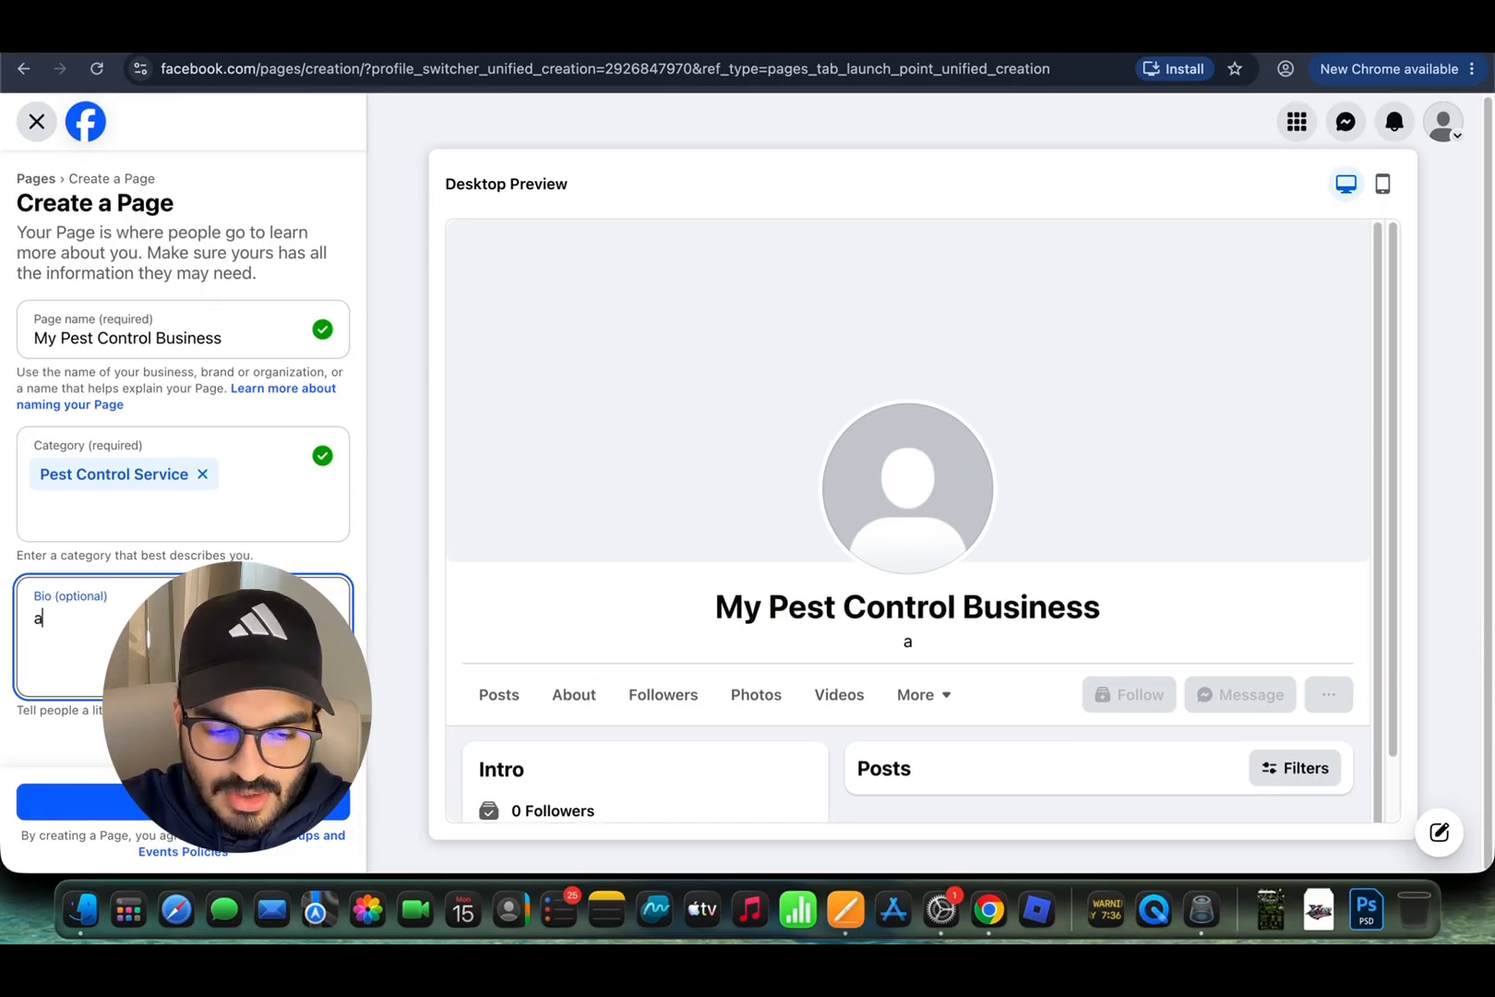
{"action": "key", "text": "BackSpace"}
{"action": "type", "text": "ABout"}
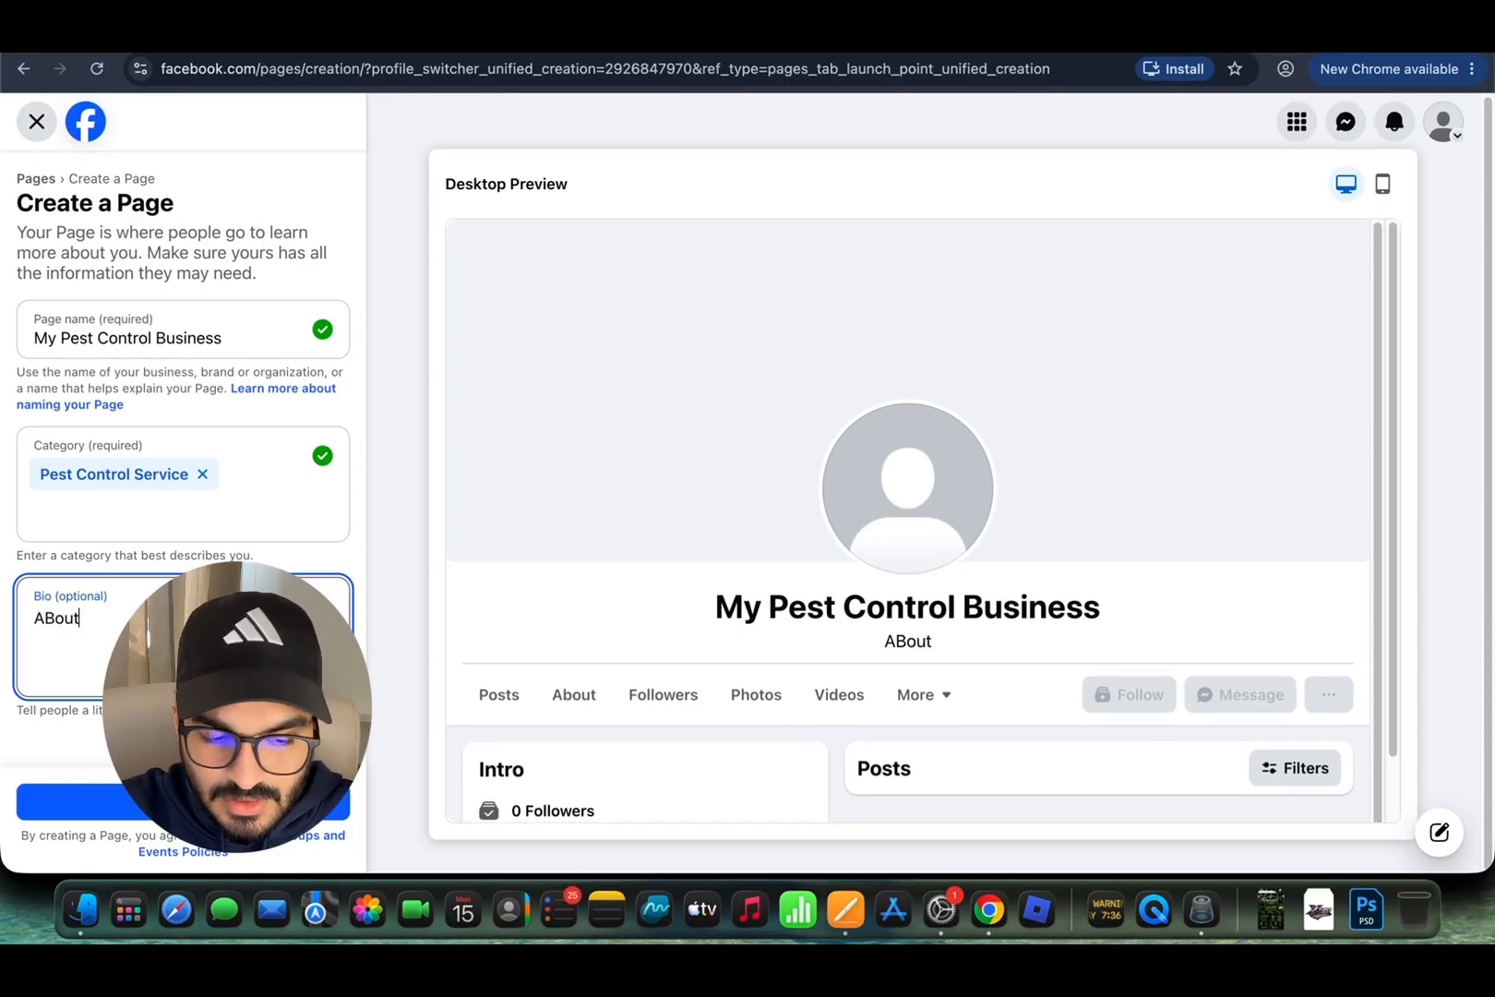
{"action": "type", "text": " y"}
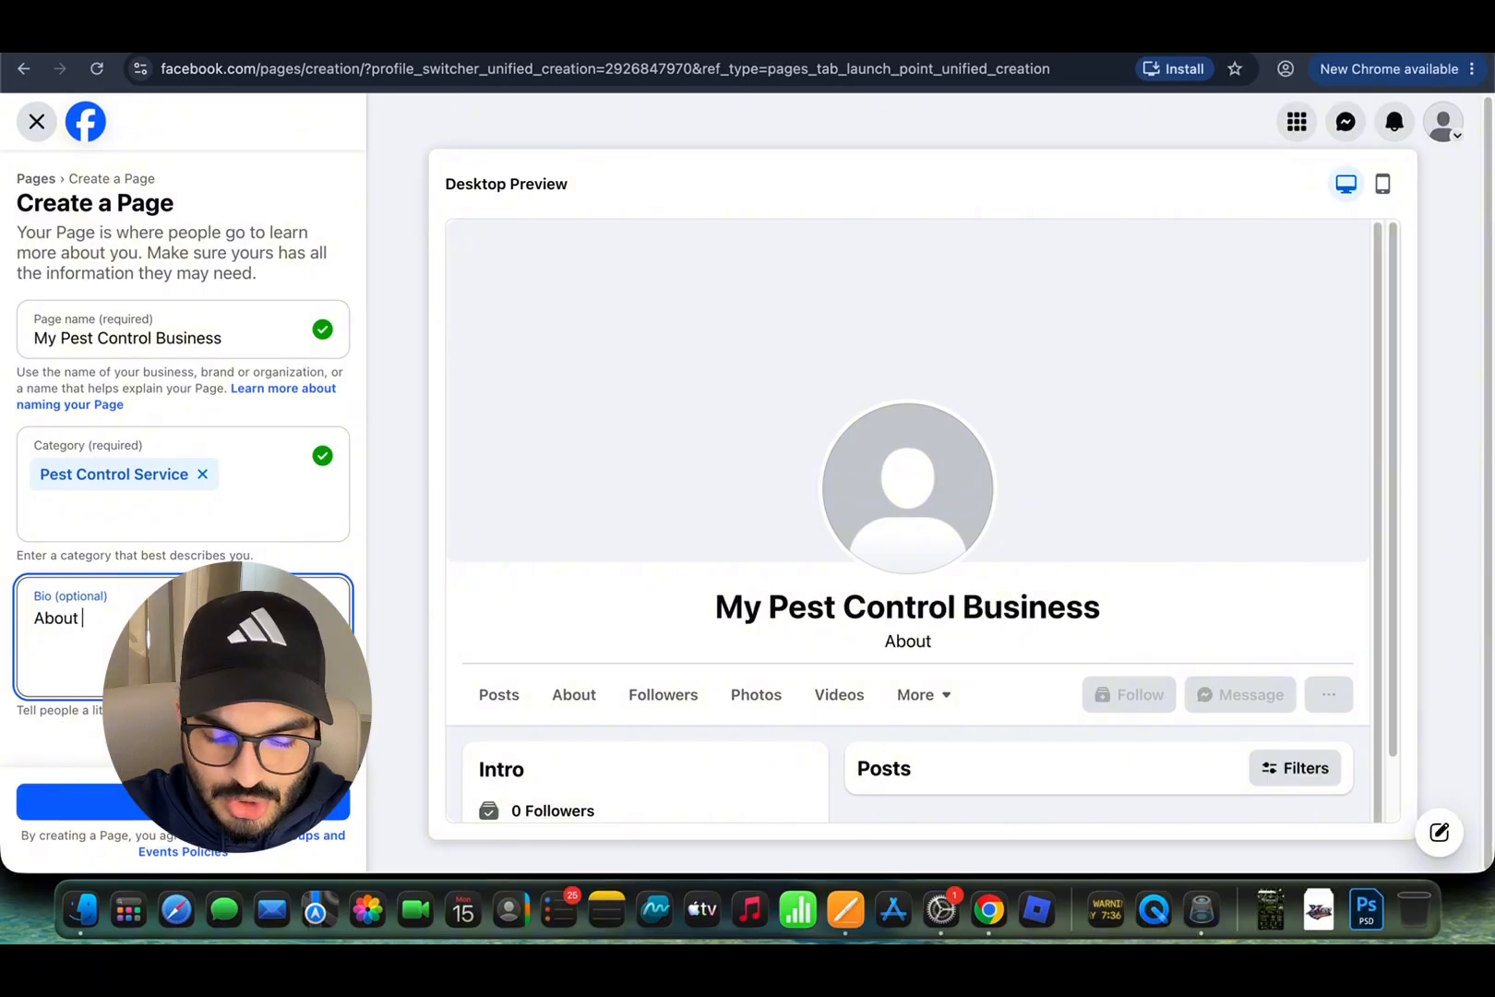
{"action": "type", "text": "your company"}
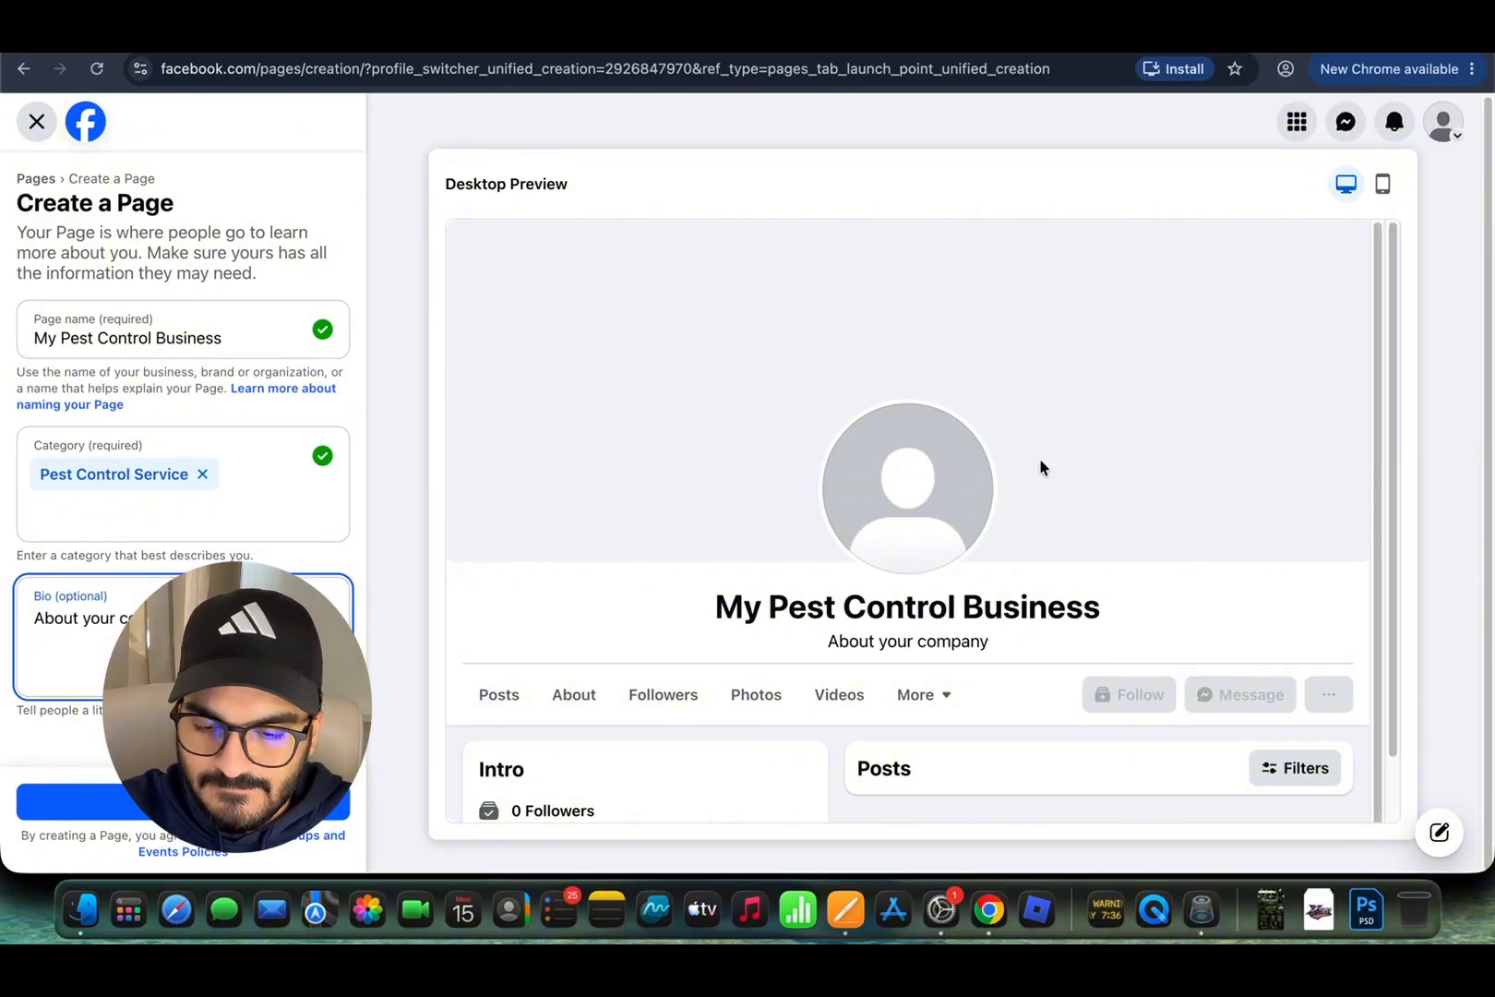
{"action": "left_click", "coordinate": [1285, 68]}
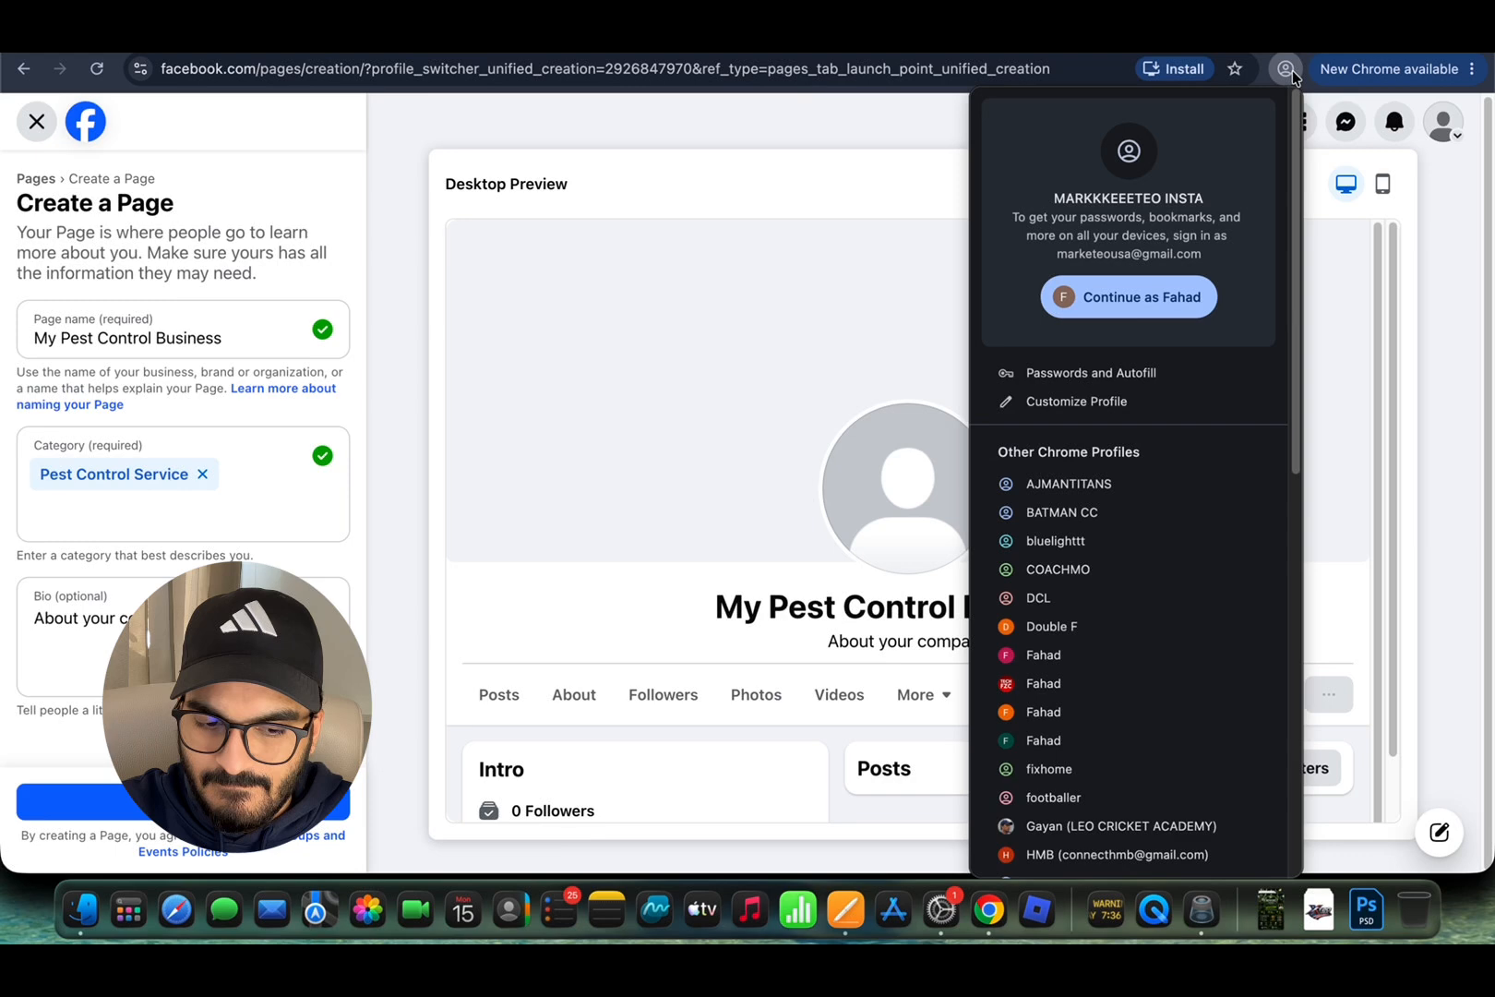
Step: Switch to another Chrome profile and load chatgpt.com in a new tab
{"action": "left_click", "coordinate": [1145, 657]}
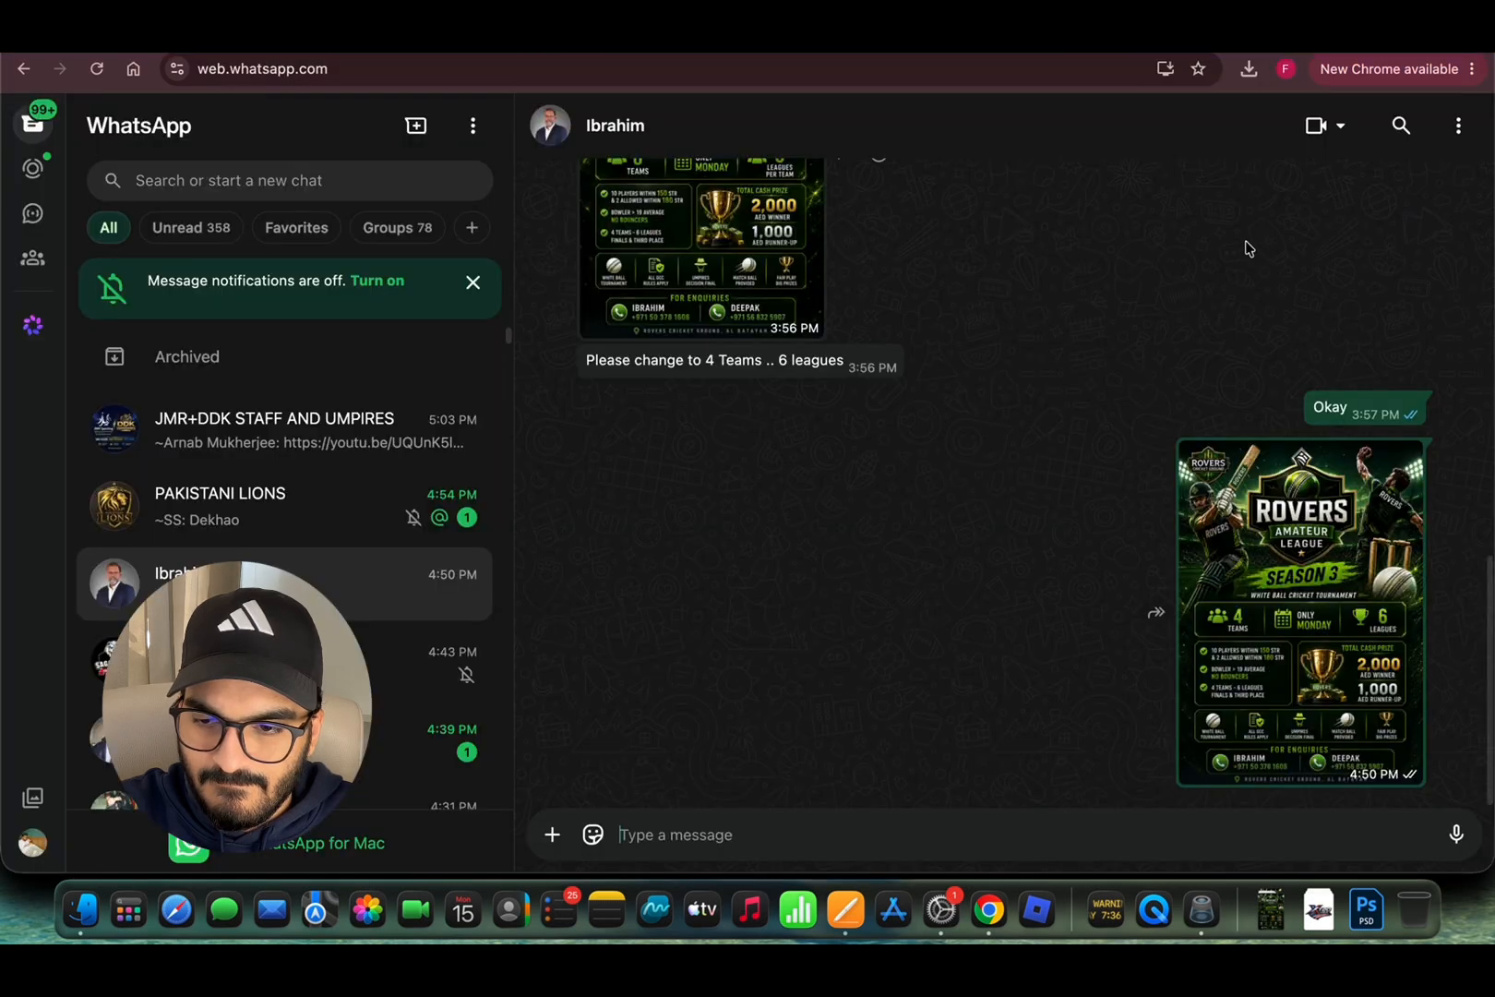
{"action": "left_click", "coordinate": [1411, 35]}
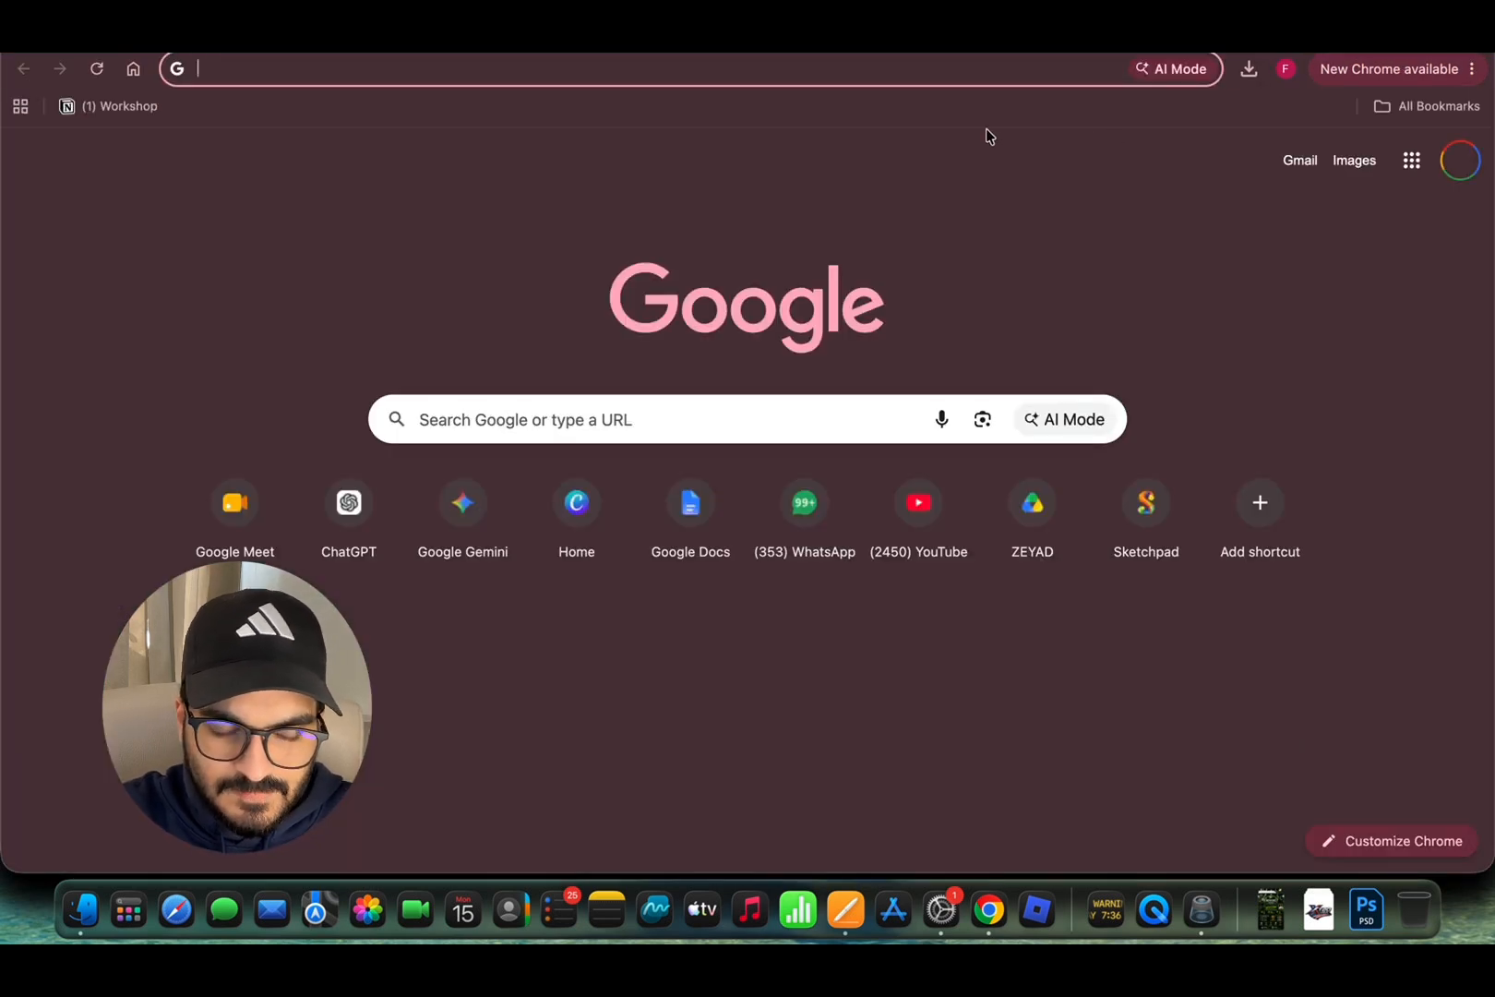
{"action": "type", "text": "chat"}
{"action": "key", "text": "Return"}
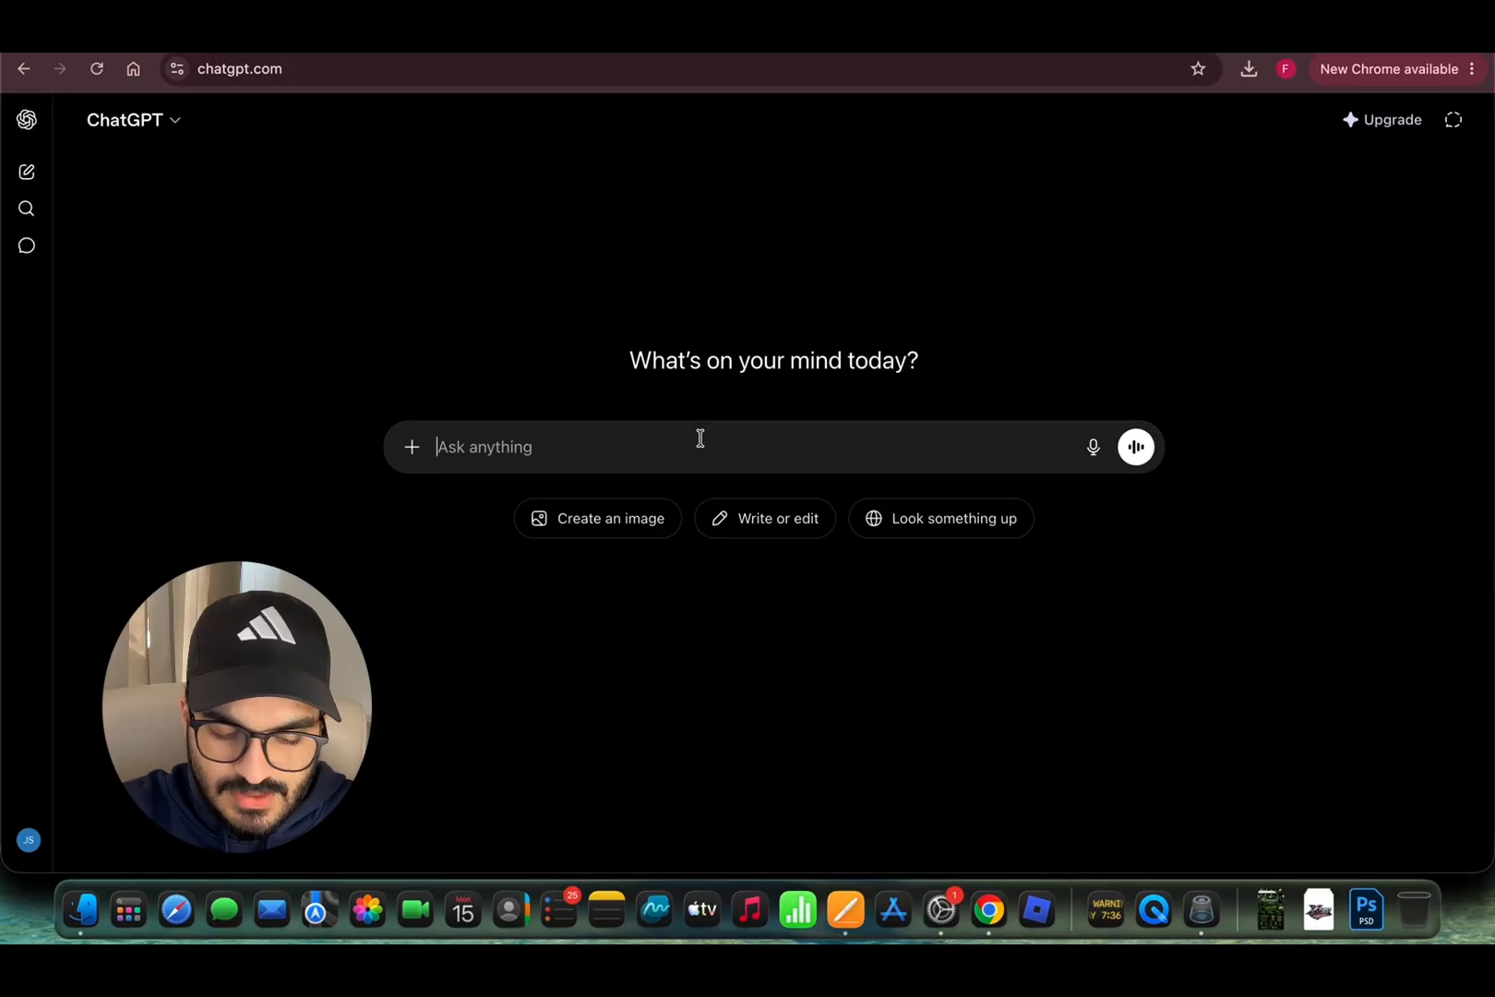
Step: Ask ChatGPT to 'Write a facebook bio for my pest control business'
{"action": "type", "text": "W"}
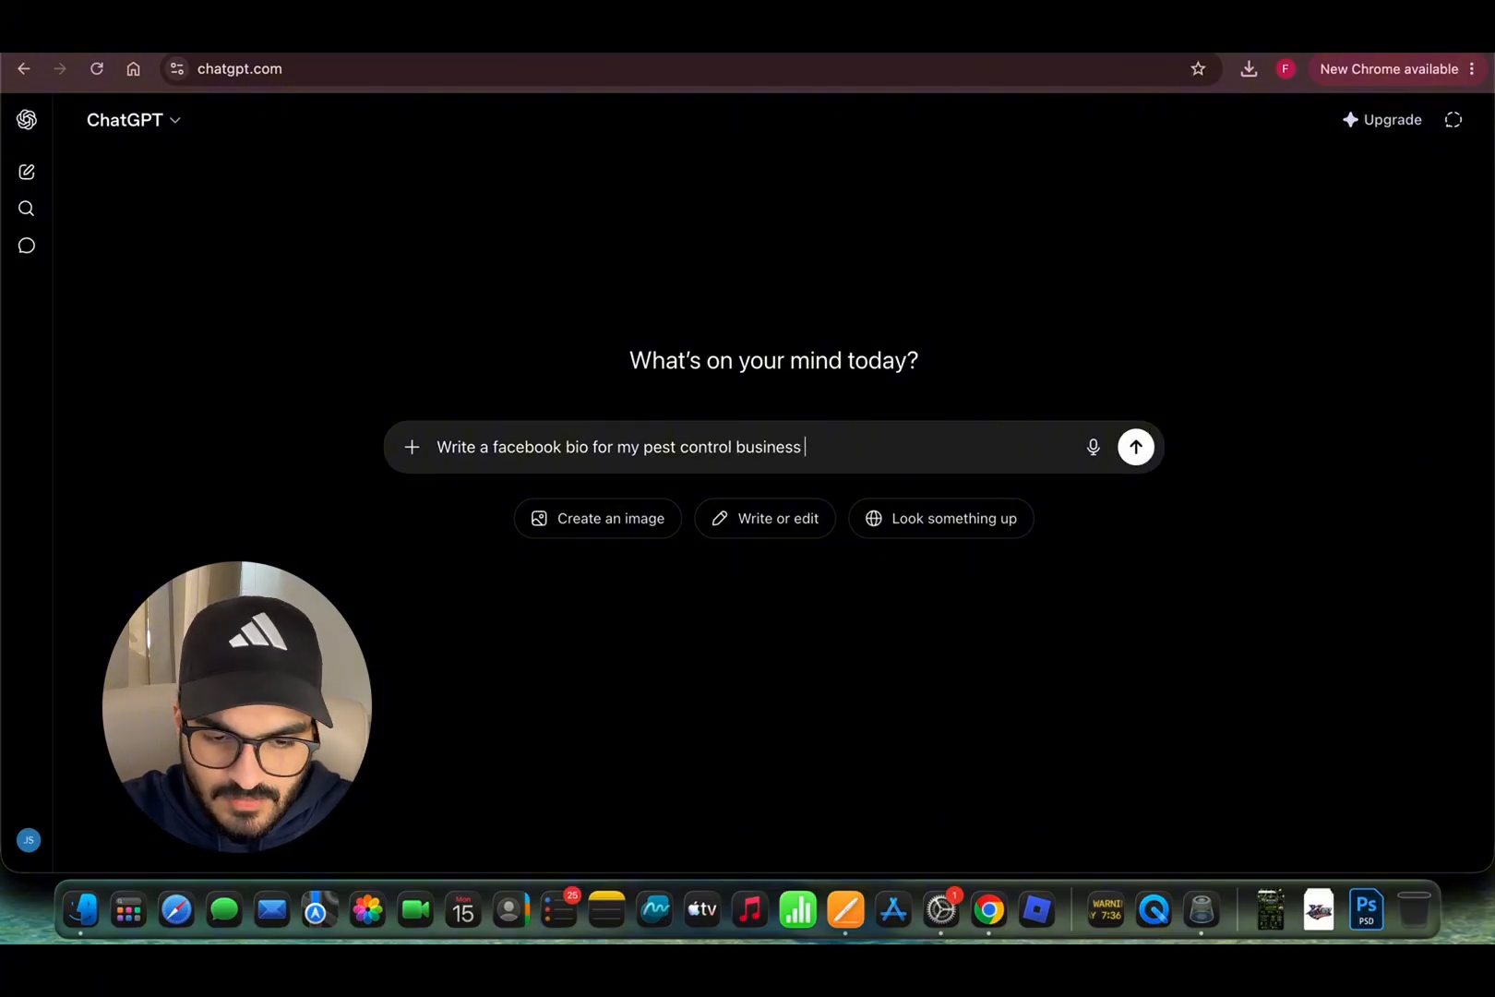
{"action": "type", "text": "rite a facebook bio for my pest control business"}
{"action": "key", "text": "Return"}
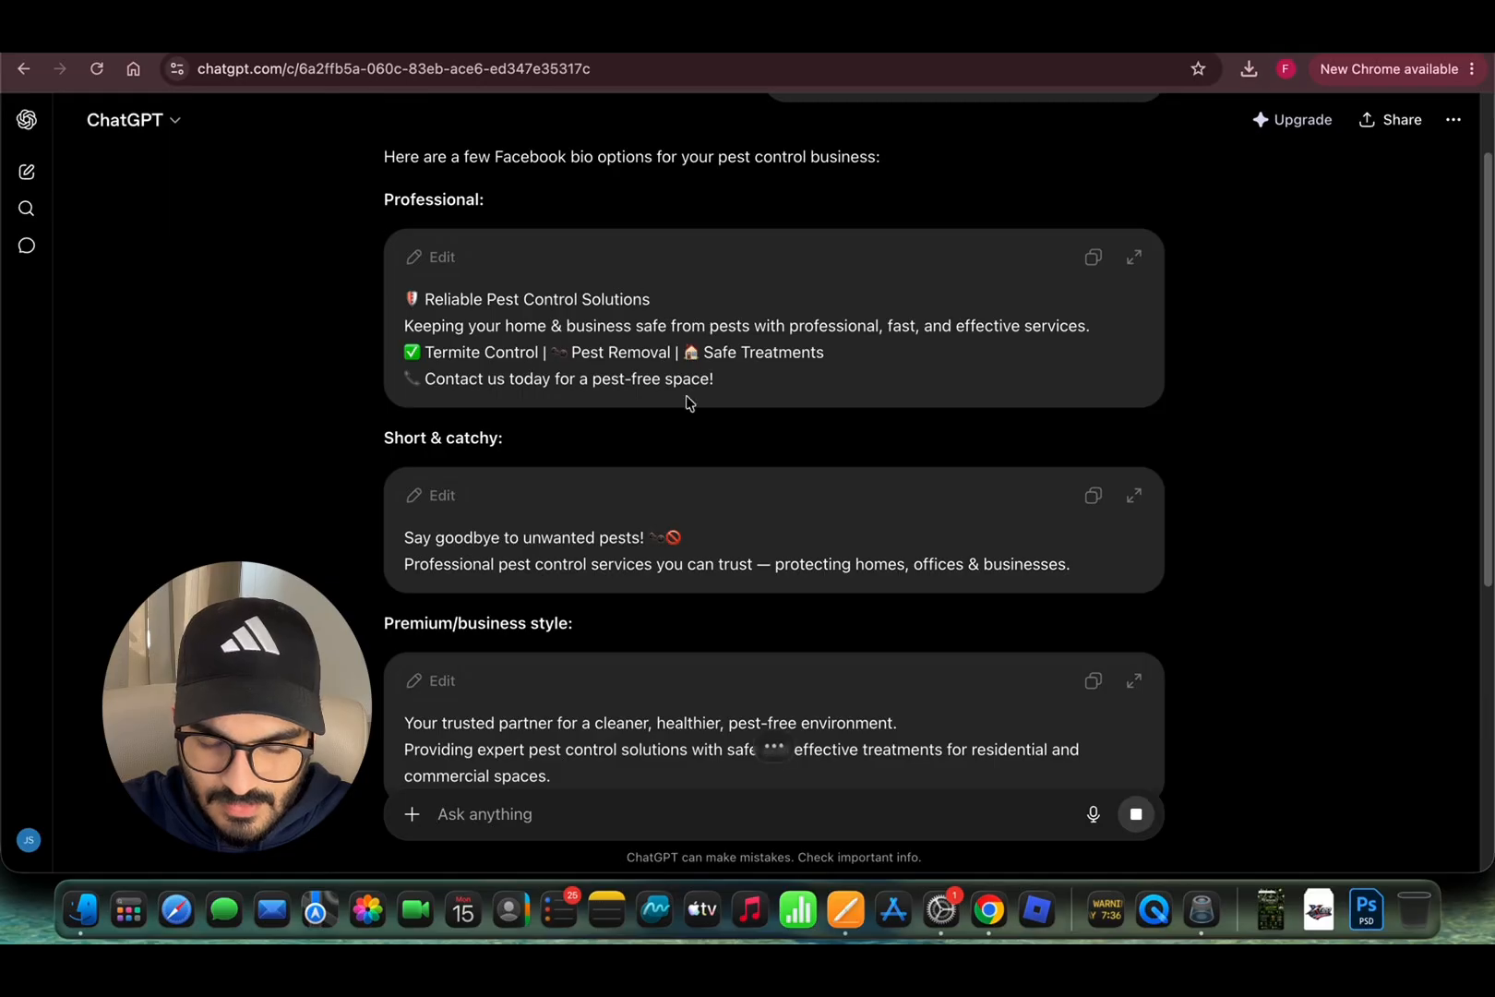
Step: Copy the premium business-style bio from ChatGPT's list of bio options
{"action": "scroll", "coordinate": [686, 400], "scroll_direction": "up", "scroll_amount": 2}
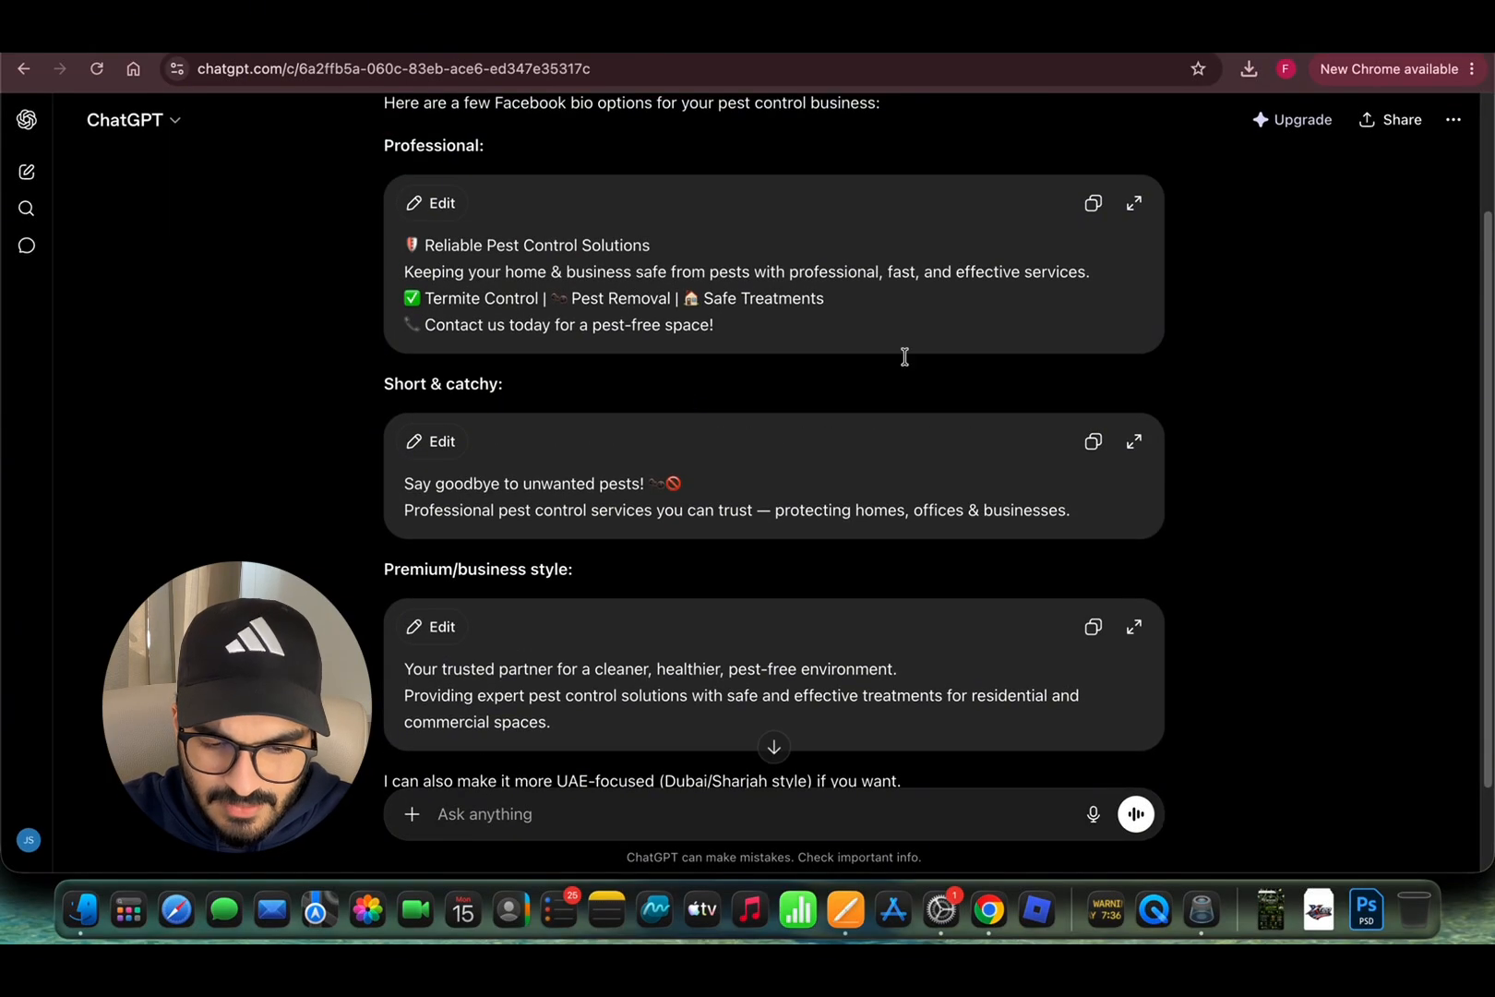
{"action": "scroll", "coordinate": [904, 356], "scroll_direction": "up", "scroll_amount": 2}
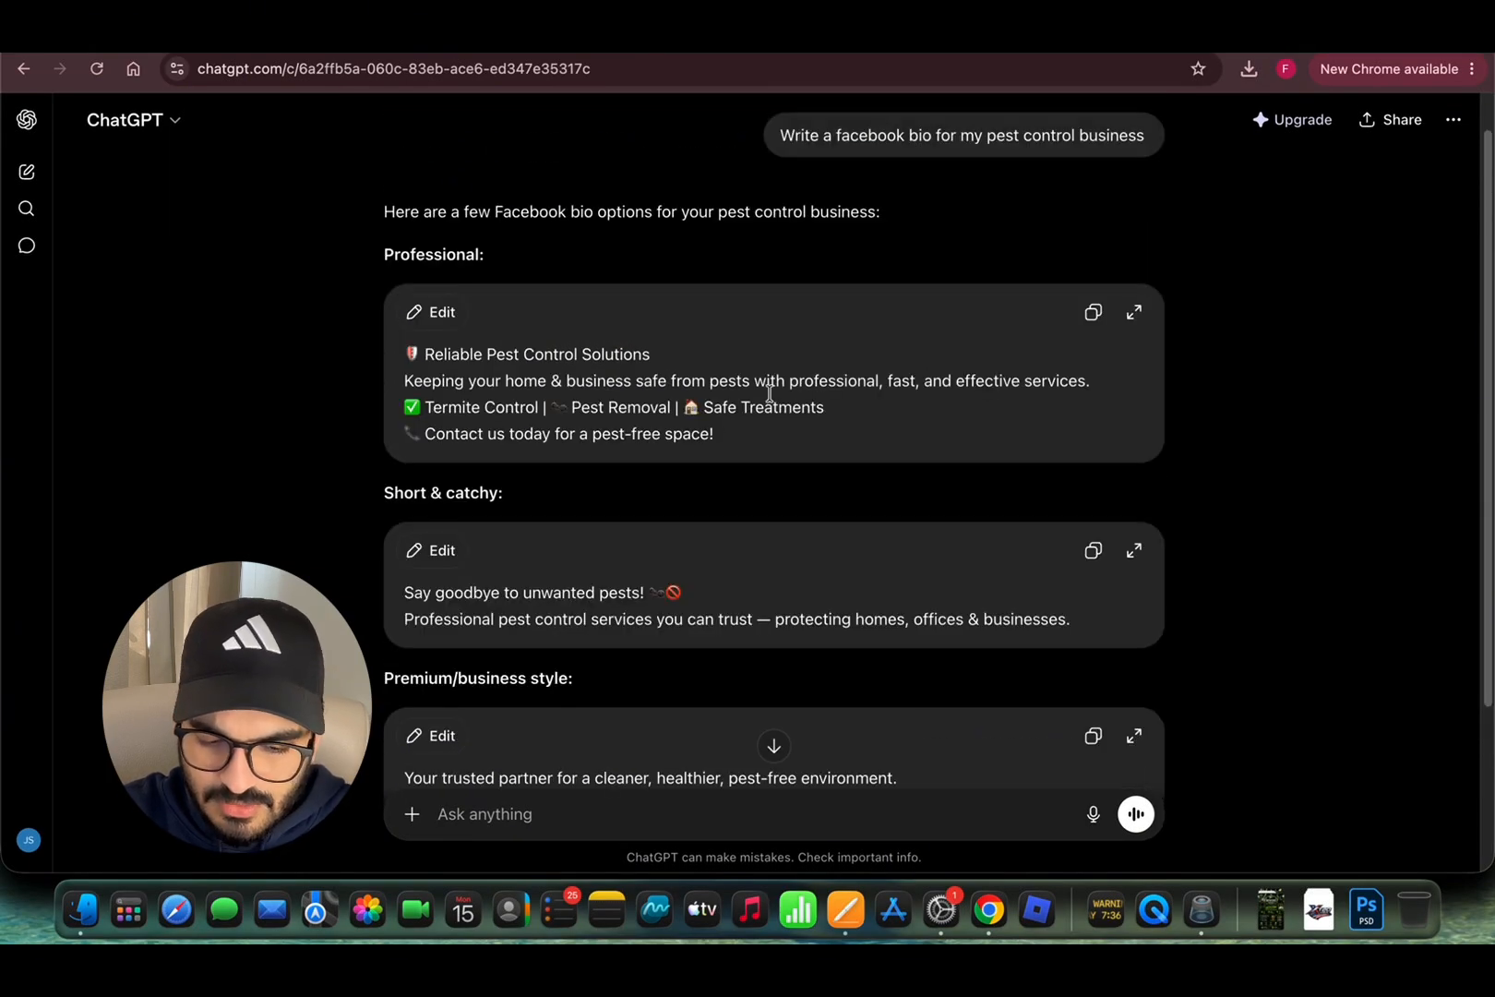
{"action": "scroll", "coordinate": [768, 393], "scroll_direction": "down", "scroll_amount": 1}
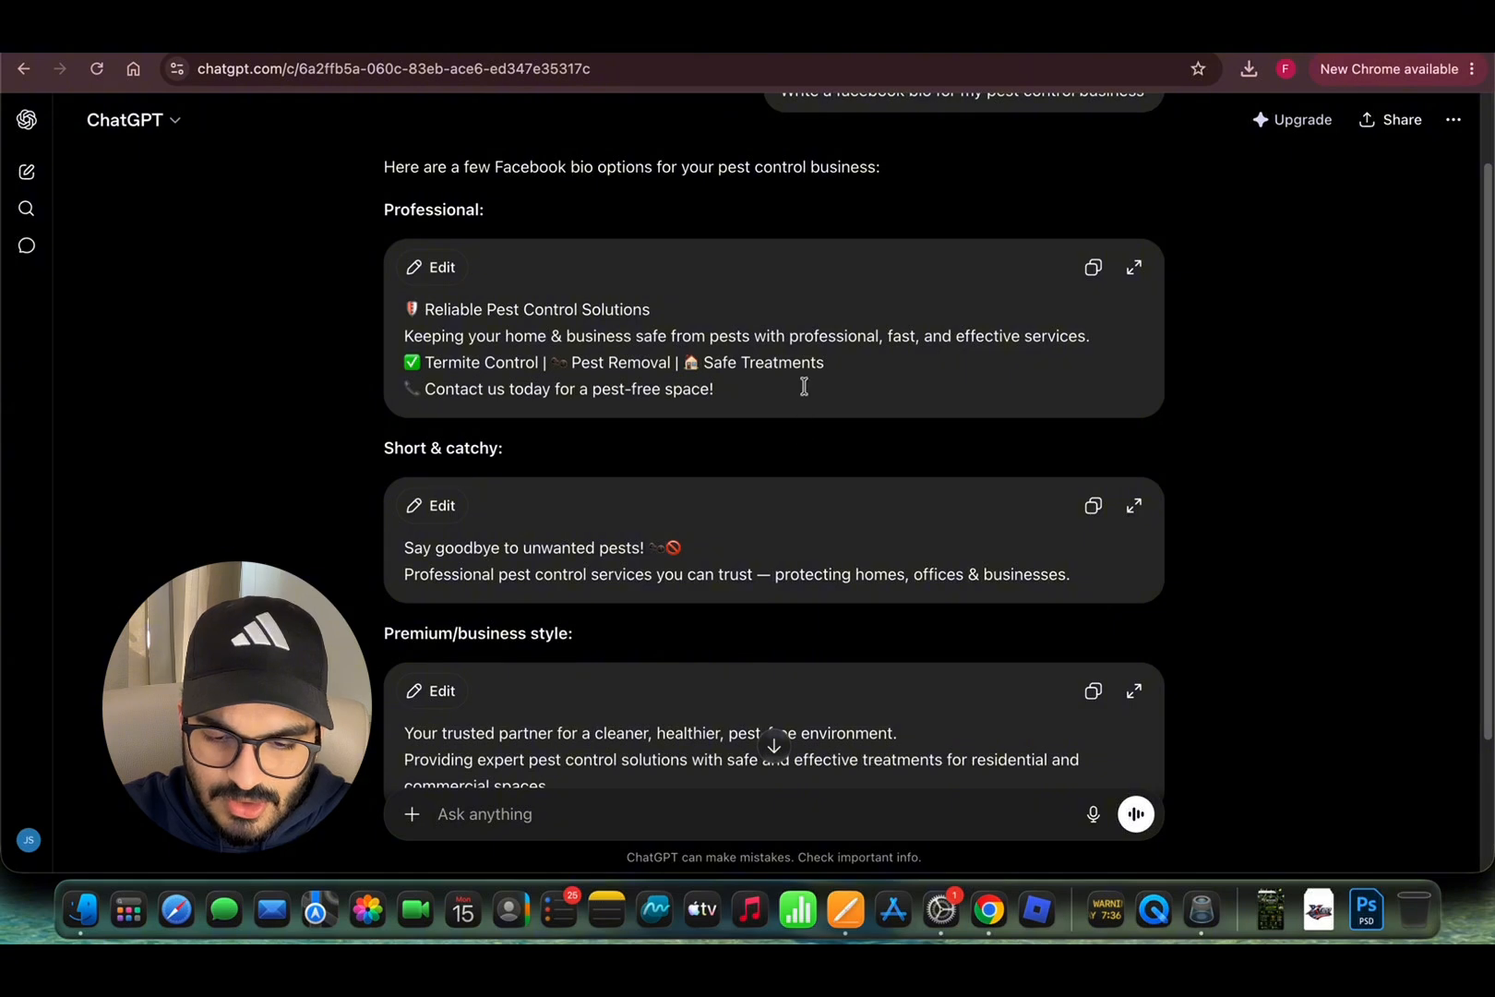
{"action": "scroll", "coordinate": [804, 386], "scroll_direction": "down", "scroll_amount": 4}
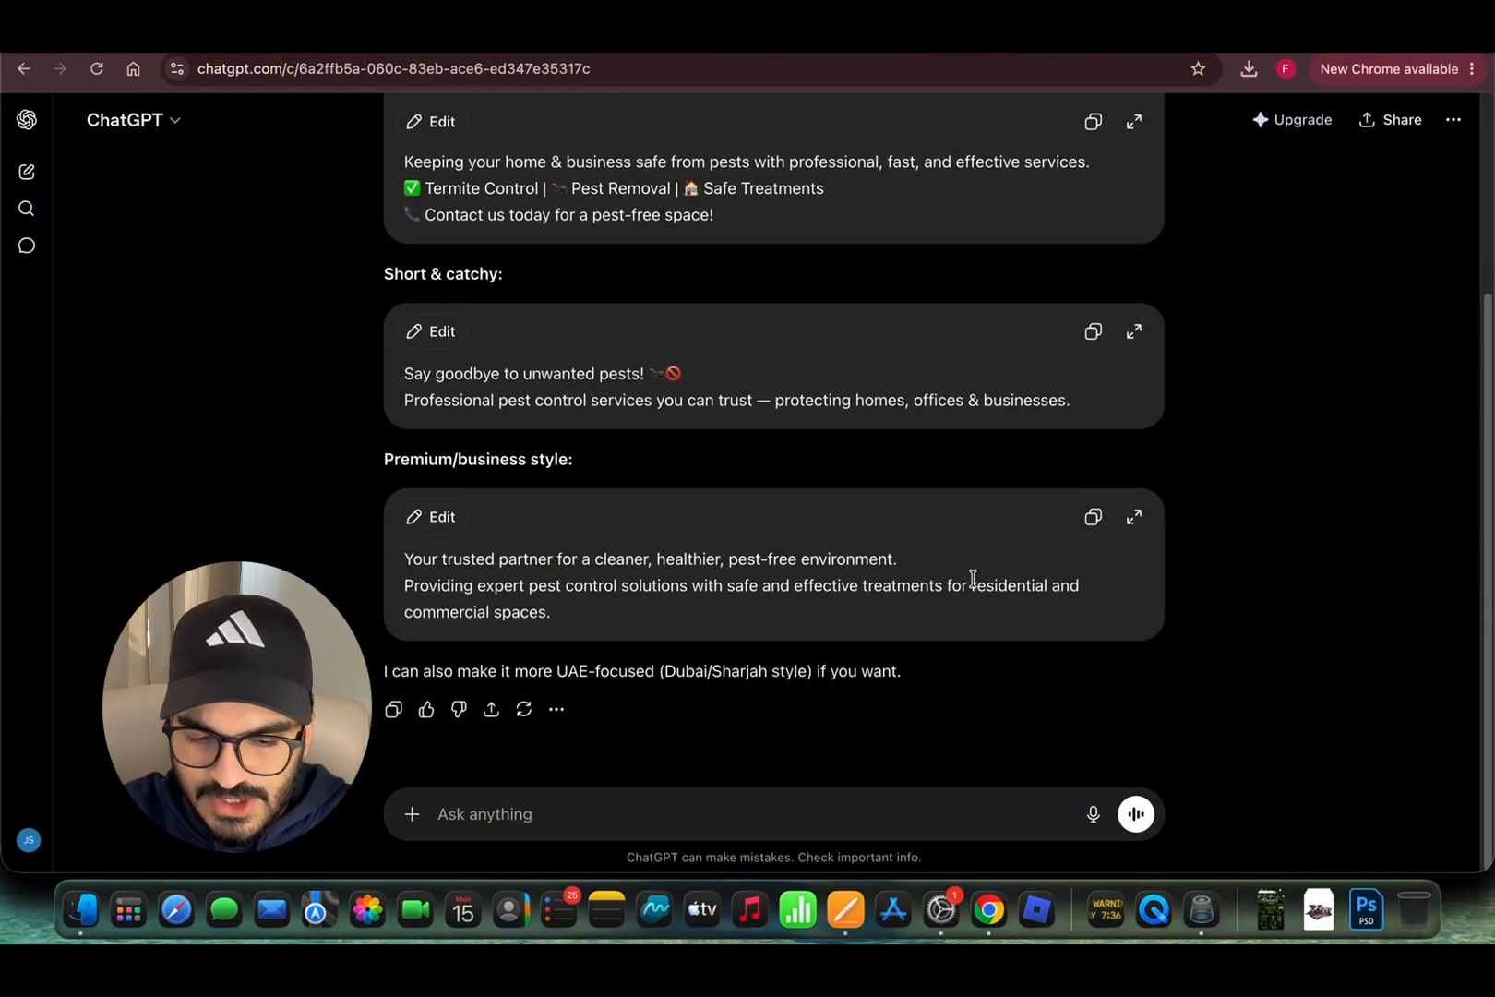
{"action": "left_click_drag", "start_coordinate": [594, 618], "coordinate": [372, 566]}
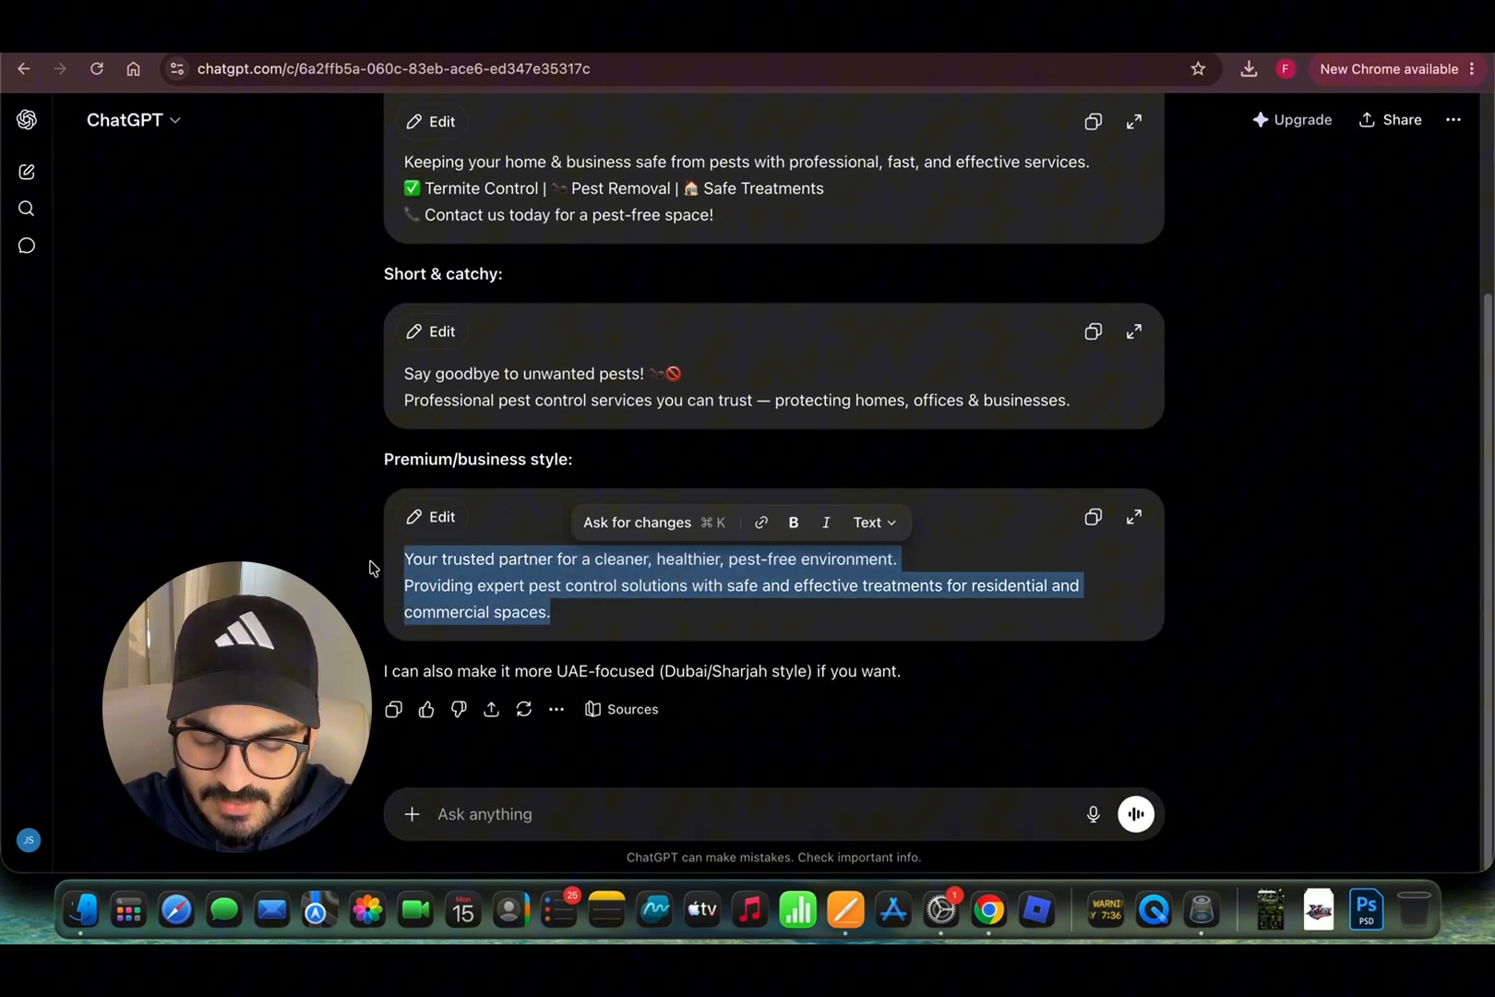
{"action": "left_click", "coordinate": [429, 571]}
{"action": "left_click_drag", "start_coordinate": [588, 635], "coordinate": [398, 557]}
{"action": "left_click", "coordinate": [528, 611]}
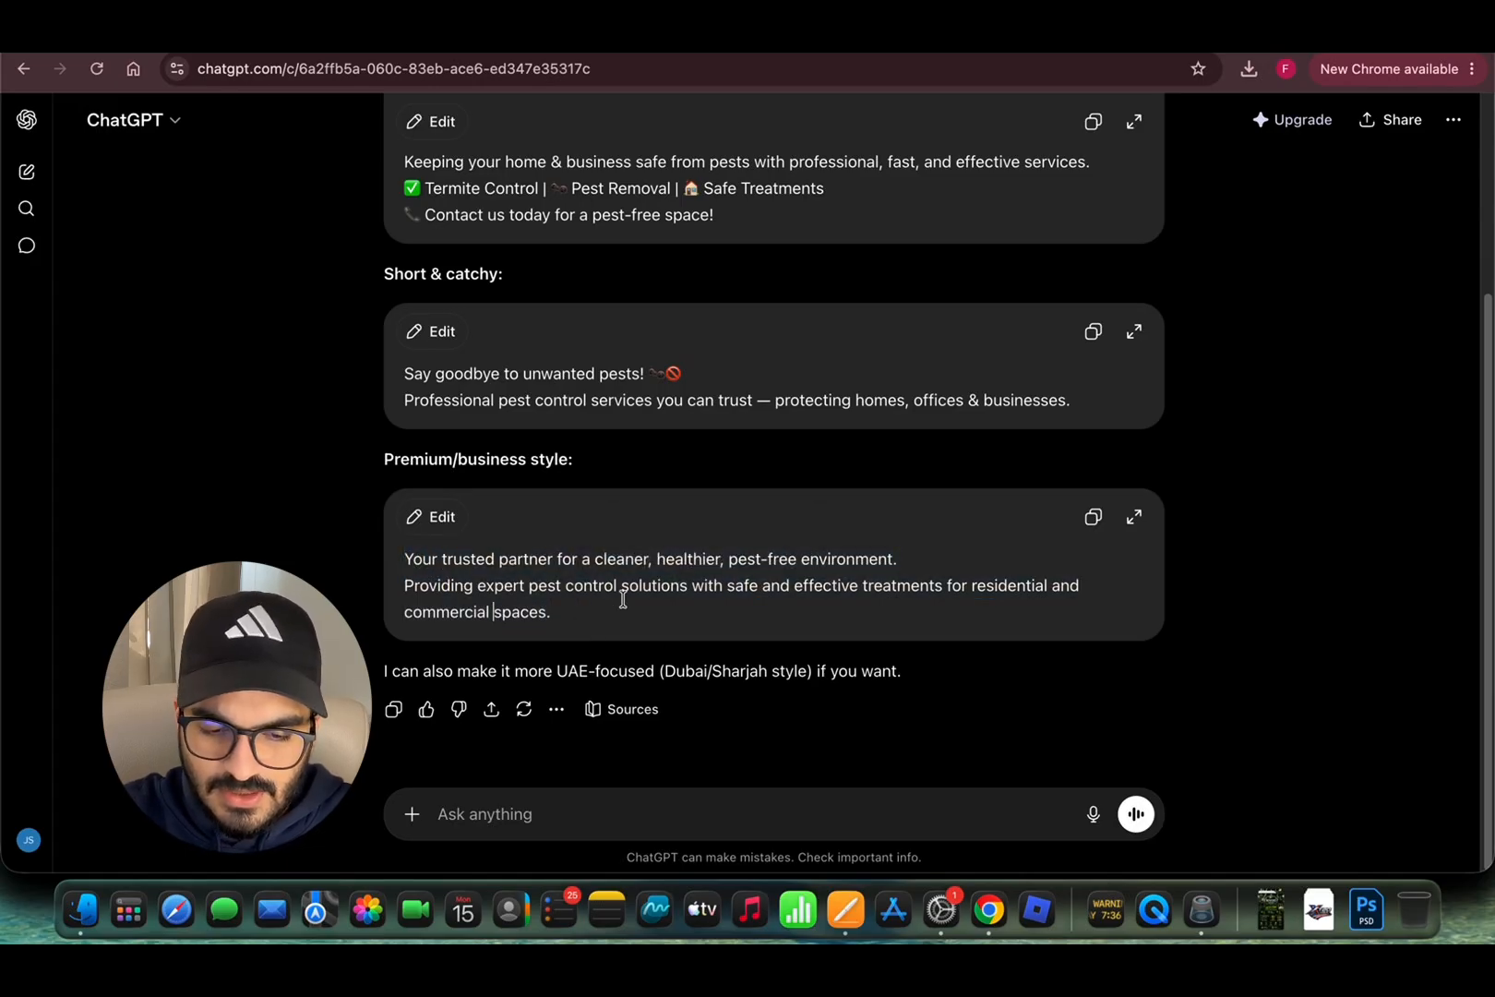
{"action": "left_click_drag", "start_coordinate": [542, 614], "coordinate": [392, 556]}
{"action": "left_click", "coordinate": [464, 560]}
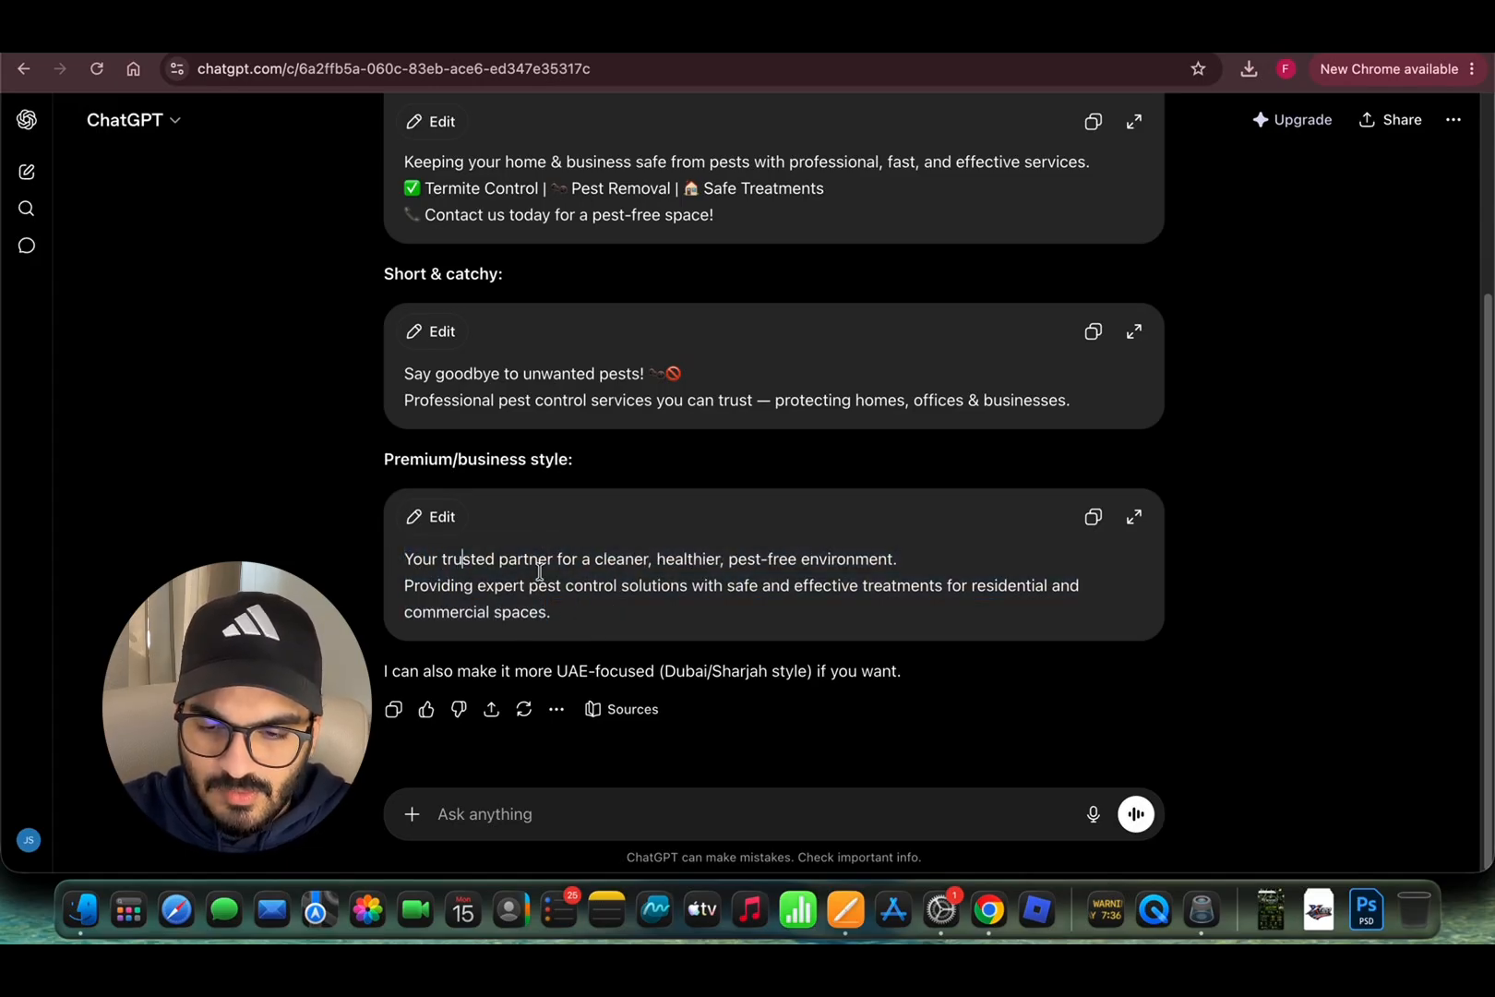
{"action": "left_click", "coordinate": [1093, 516]}
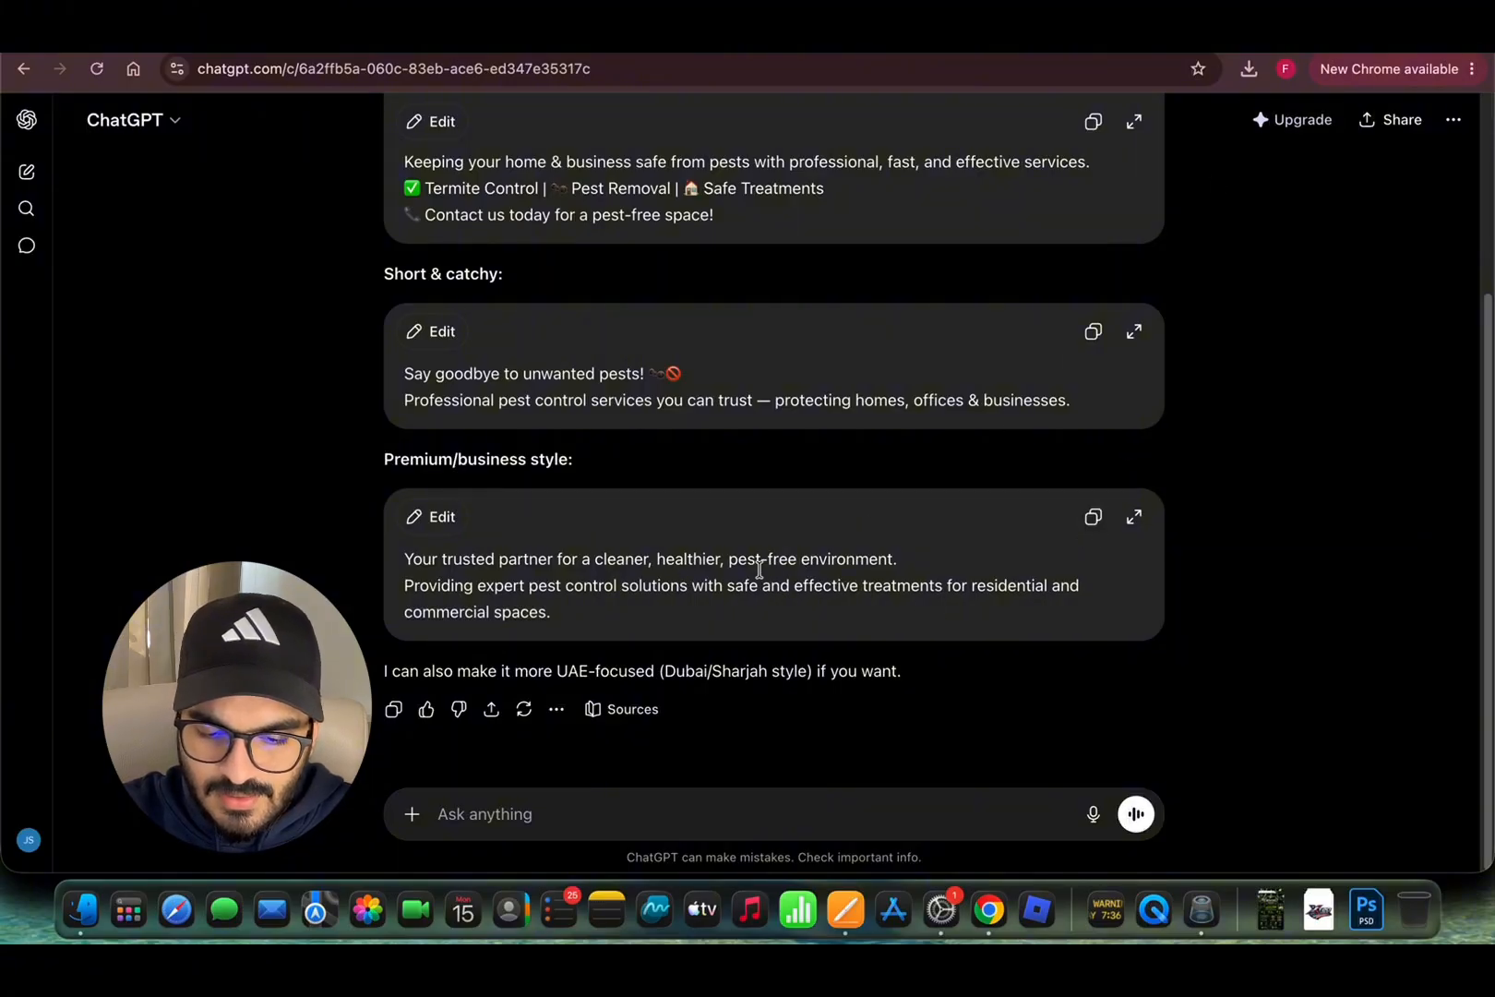
{"action": "key", "text": "ctrl+Up"}
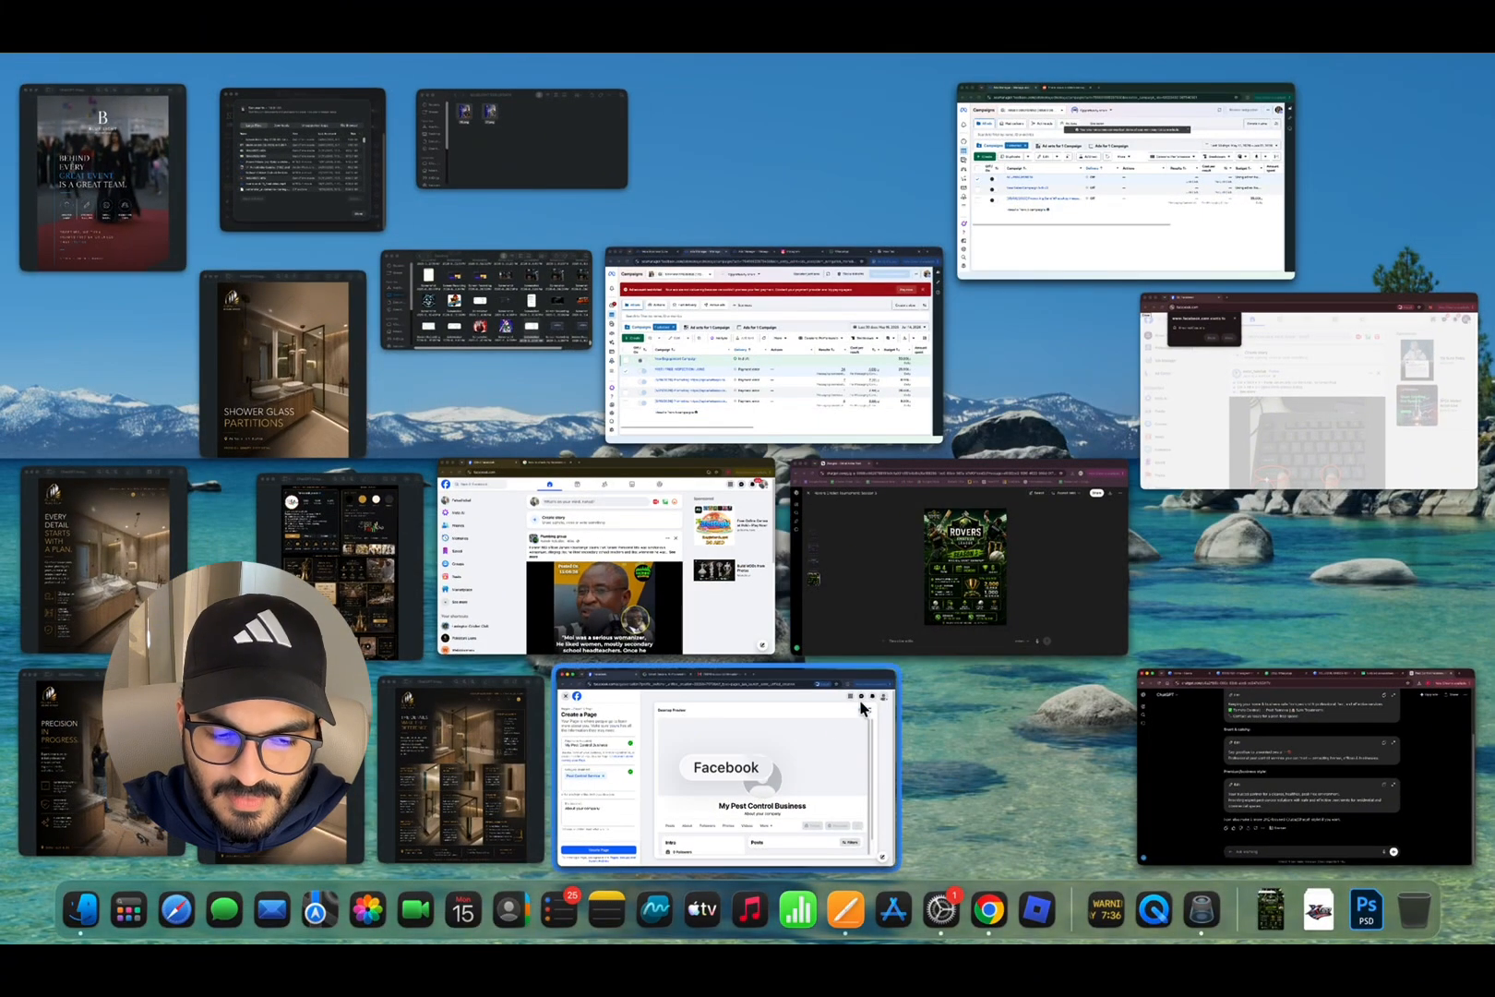
Step: Replace the placeholder Page bio with the copied ChatGPT bio
{"action": "left_click", "coordinate": [821, 738]}
{"action": "key", "text": "super+a"}
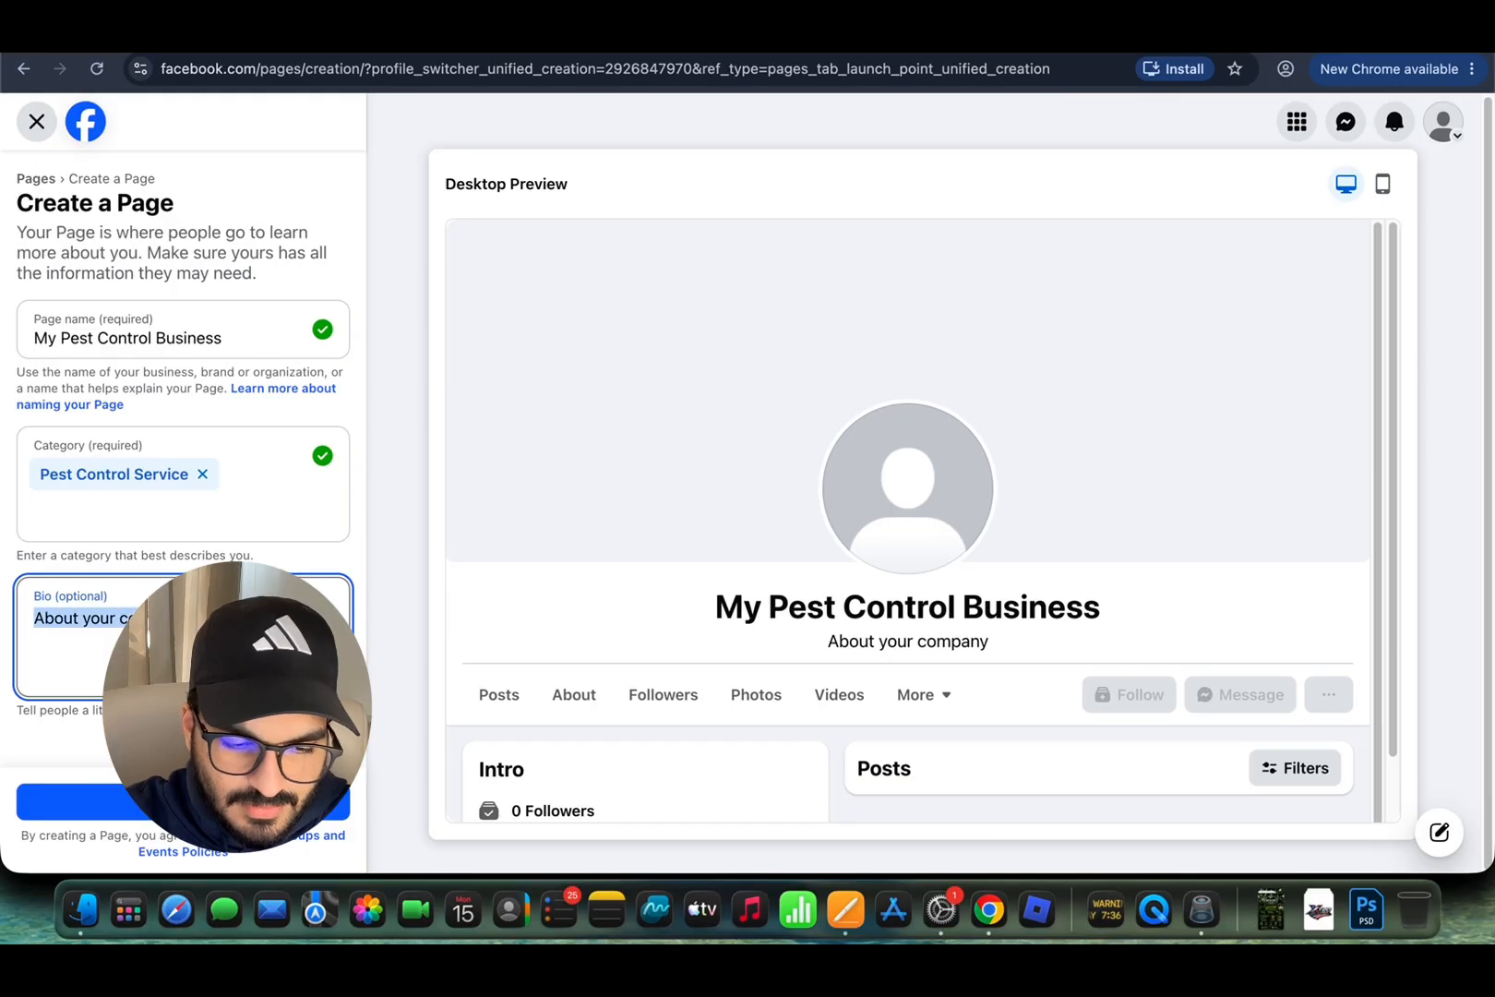
{"action": "key", "text": "super+v"}
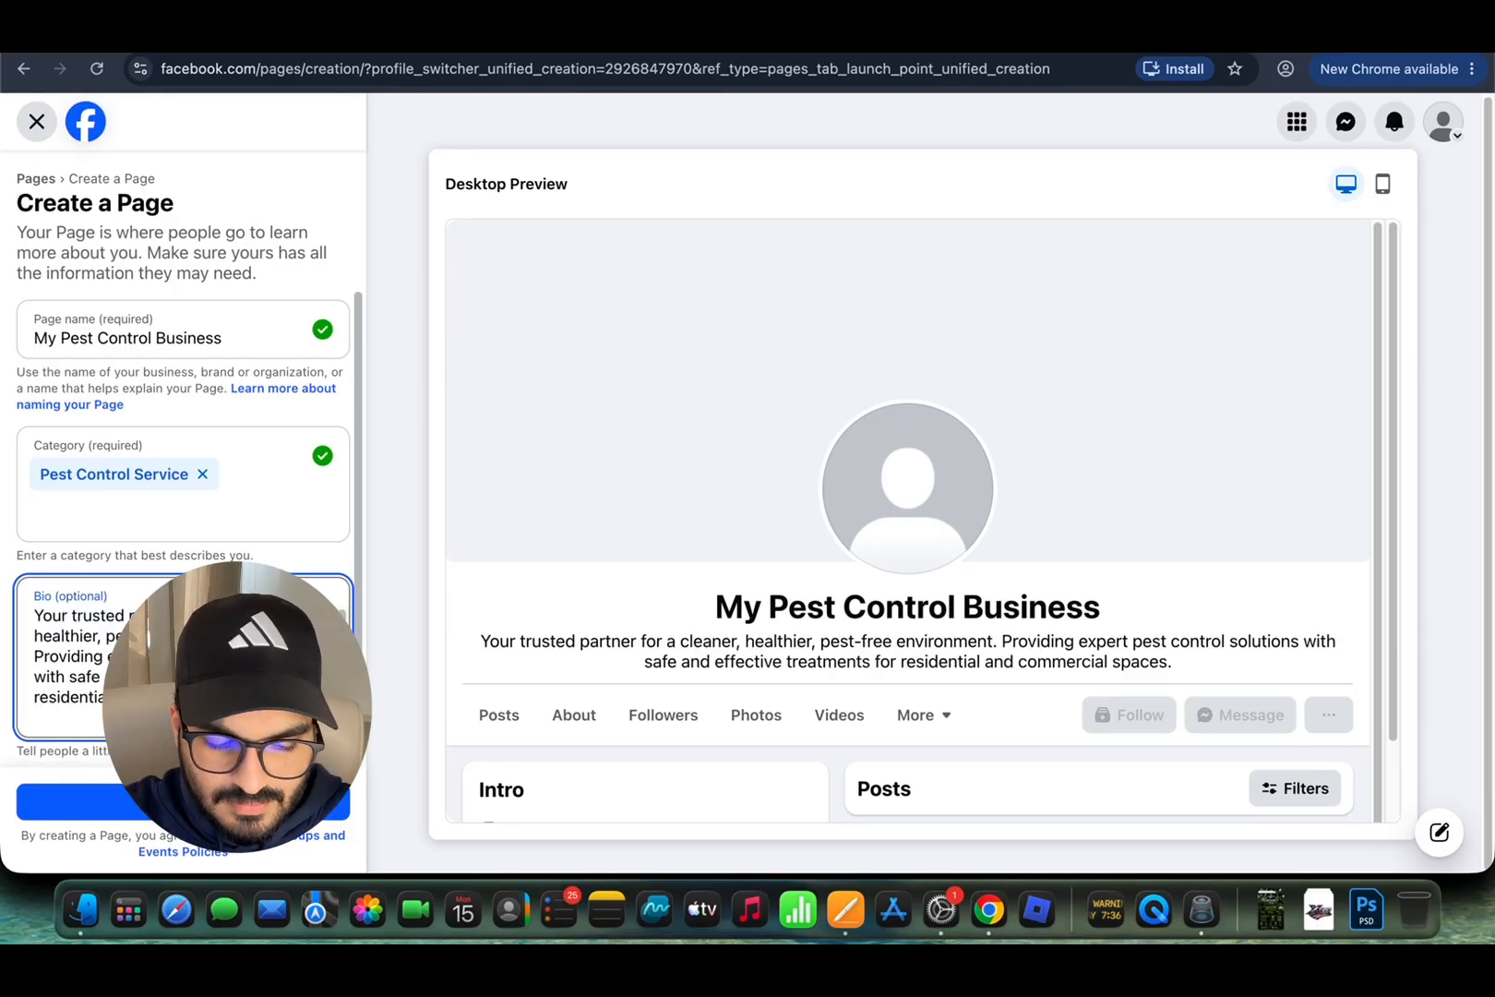
{"action": "key", "text": "Return"}
Step: Add a '0000000, Location' line and delete the 'Providing expert pest control' sentence
{"action": "left_click", "coordinate": [33, 651]}
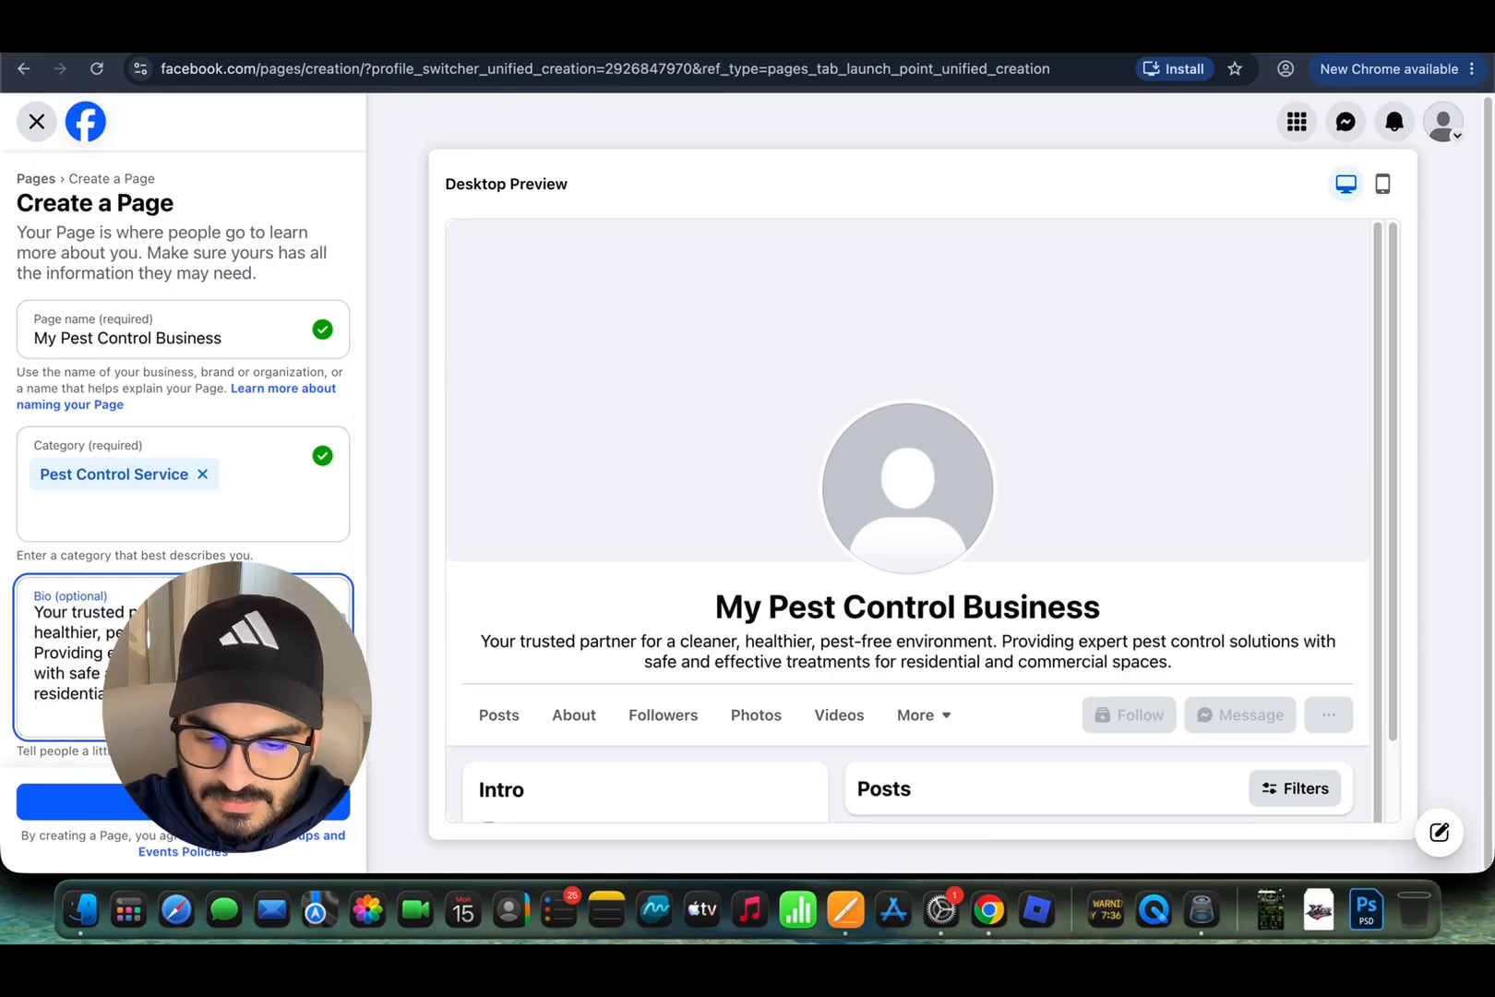
{"action": "key", "text": "Return"}
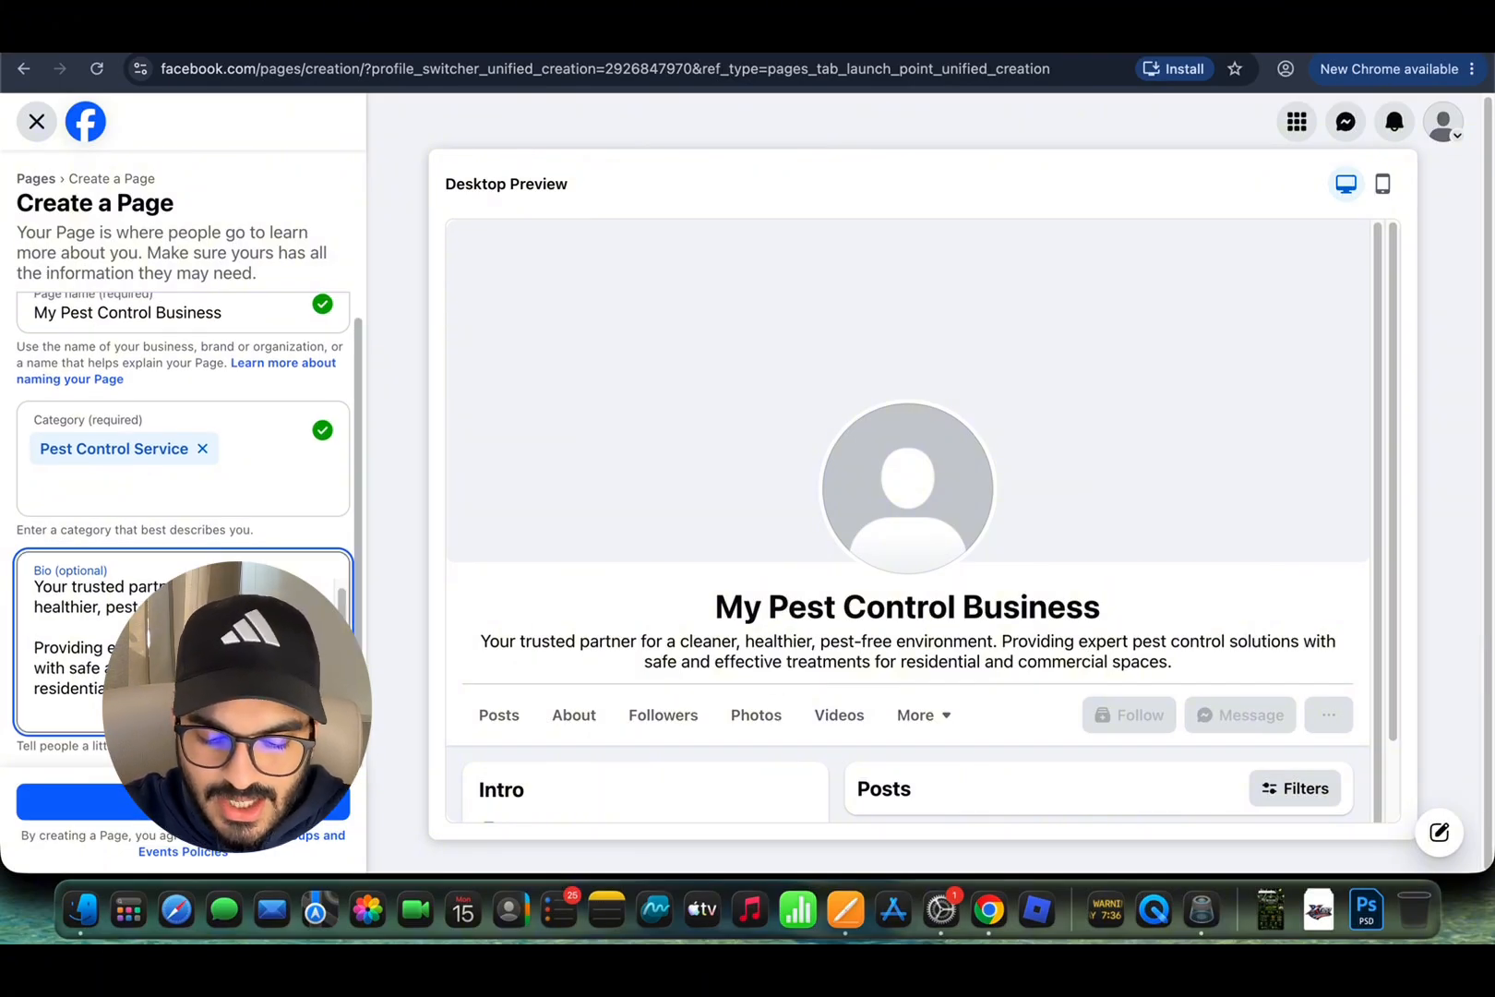
{"action": "key", "text": "Return"}
{"action": "key", "text": "Return"}
{"action": "type", "text": "0"}
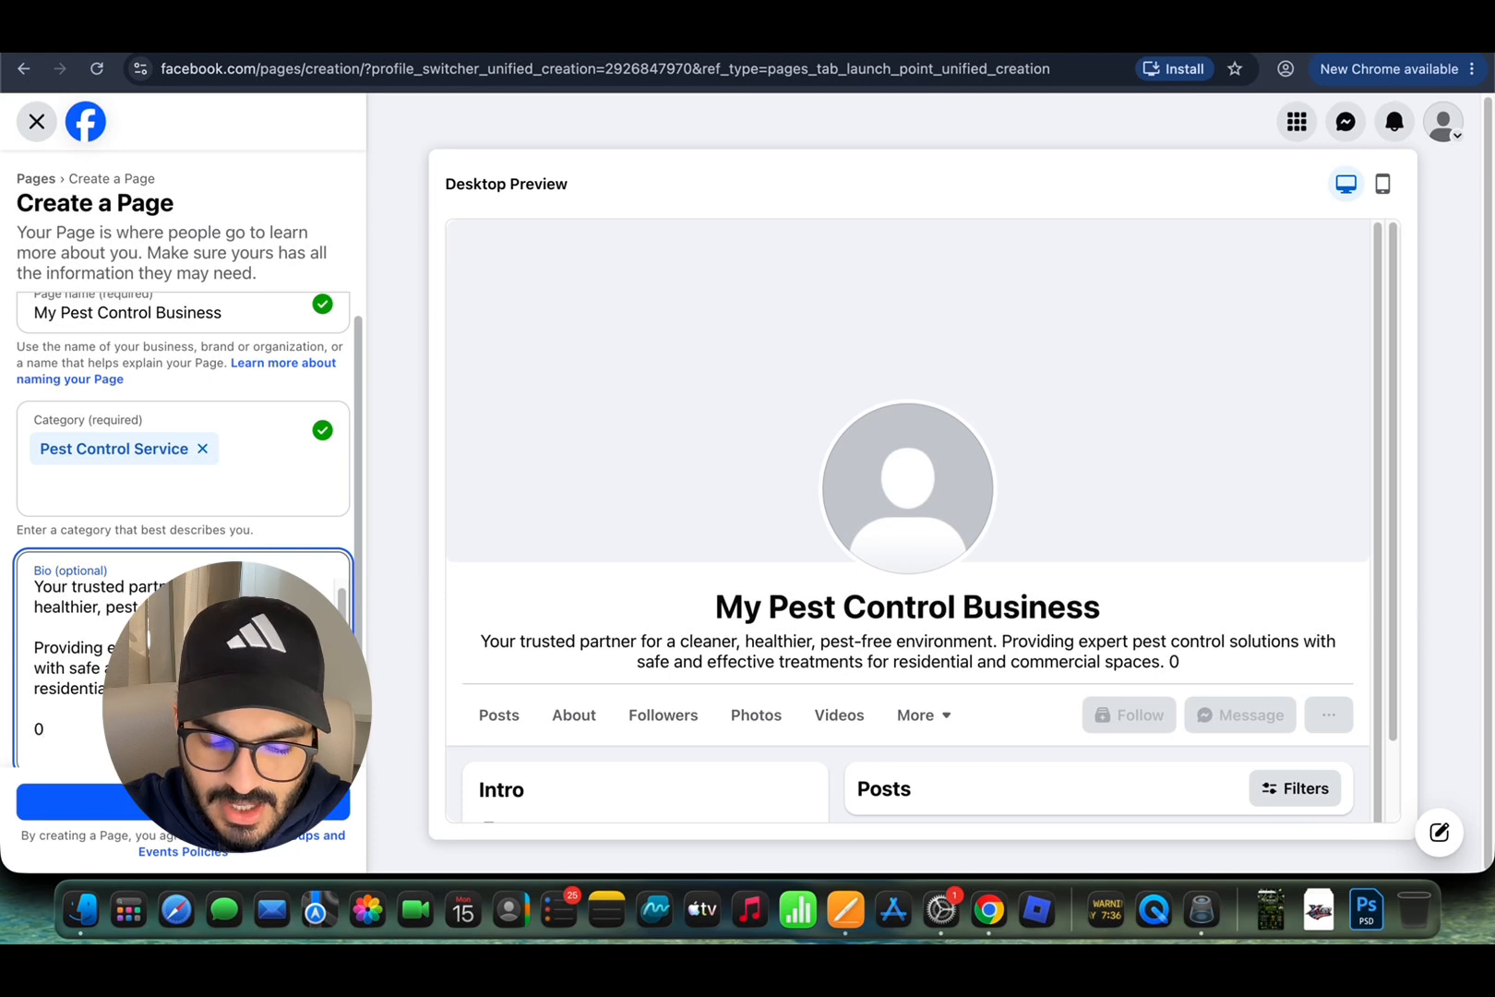
{"action": "type", "text": "000000,"}
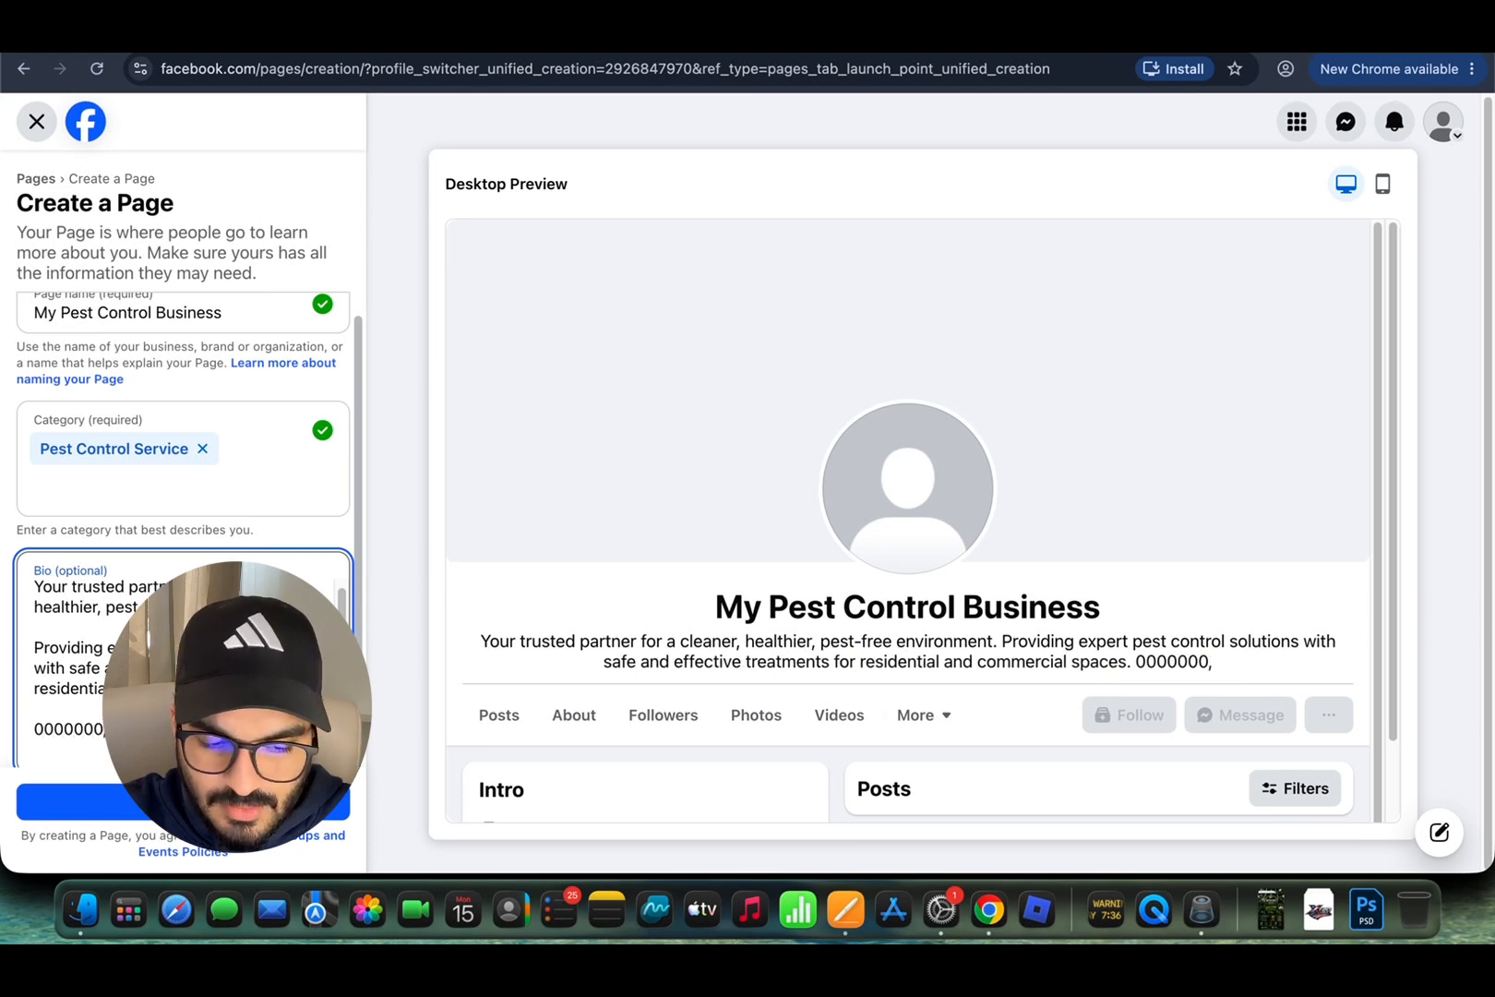
{"action": "type", "text": " Location"}
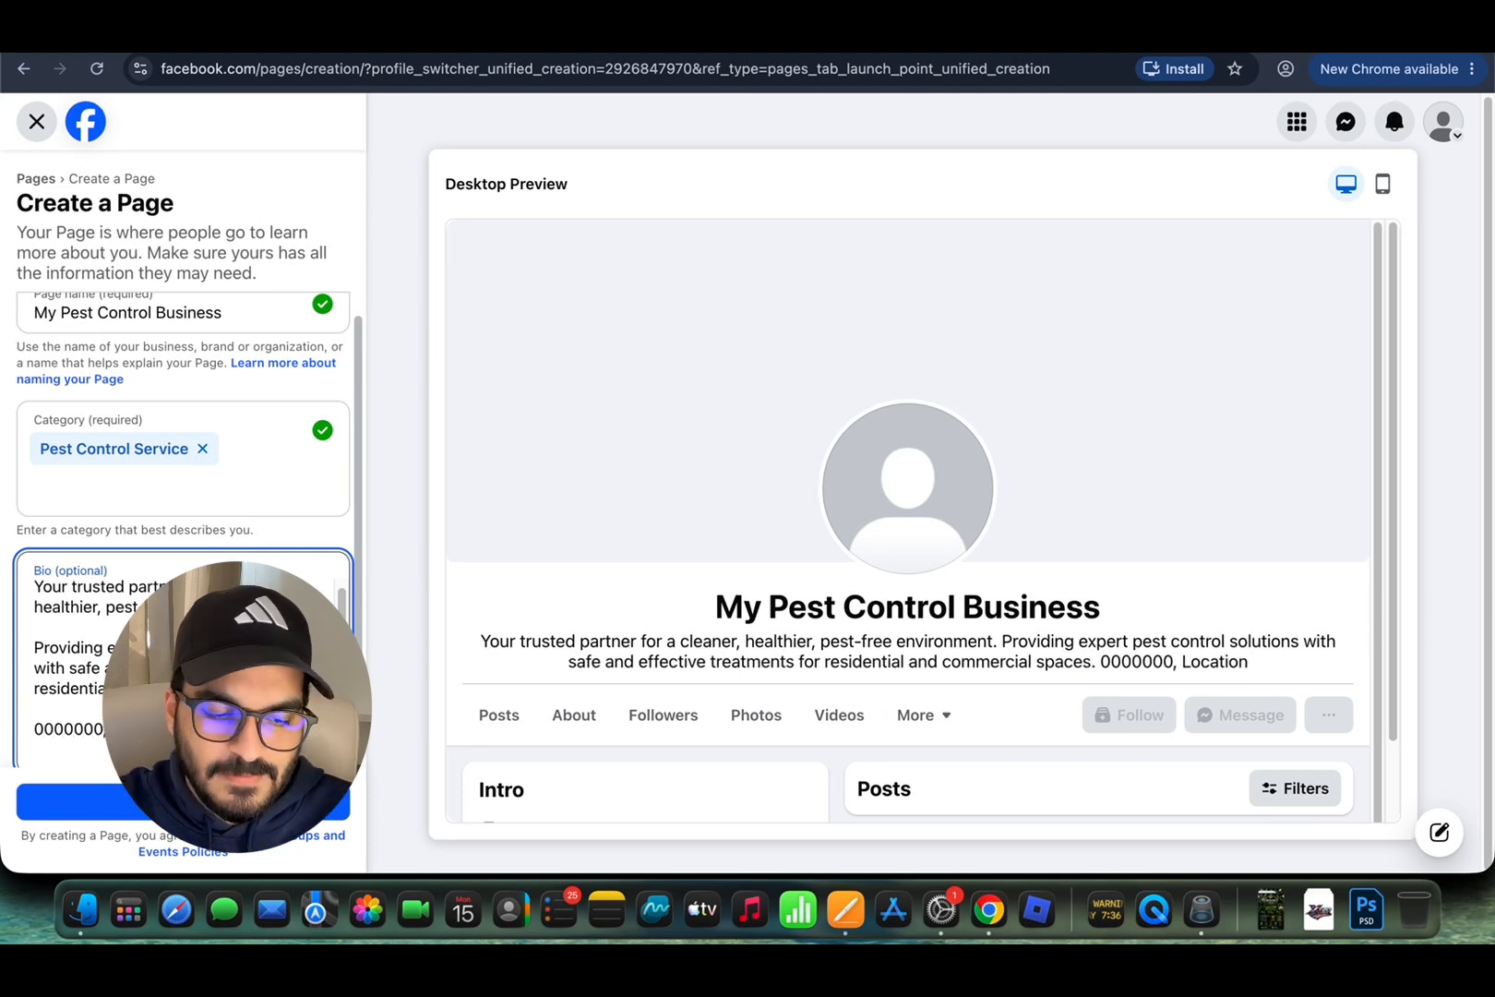
{"action": "scroll", "coordinate": [277, 683], "scroll_direction": "down", "scroll_amount": 1}
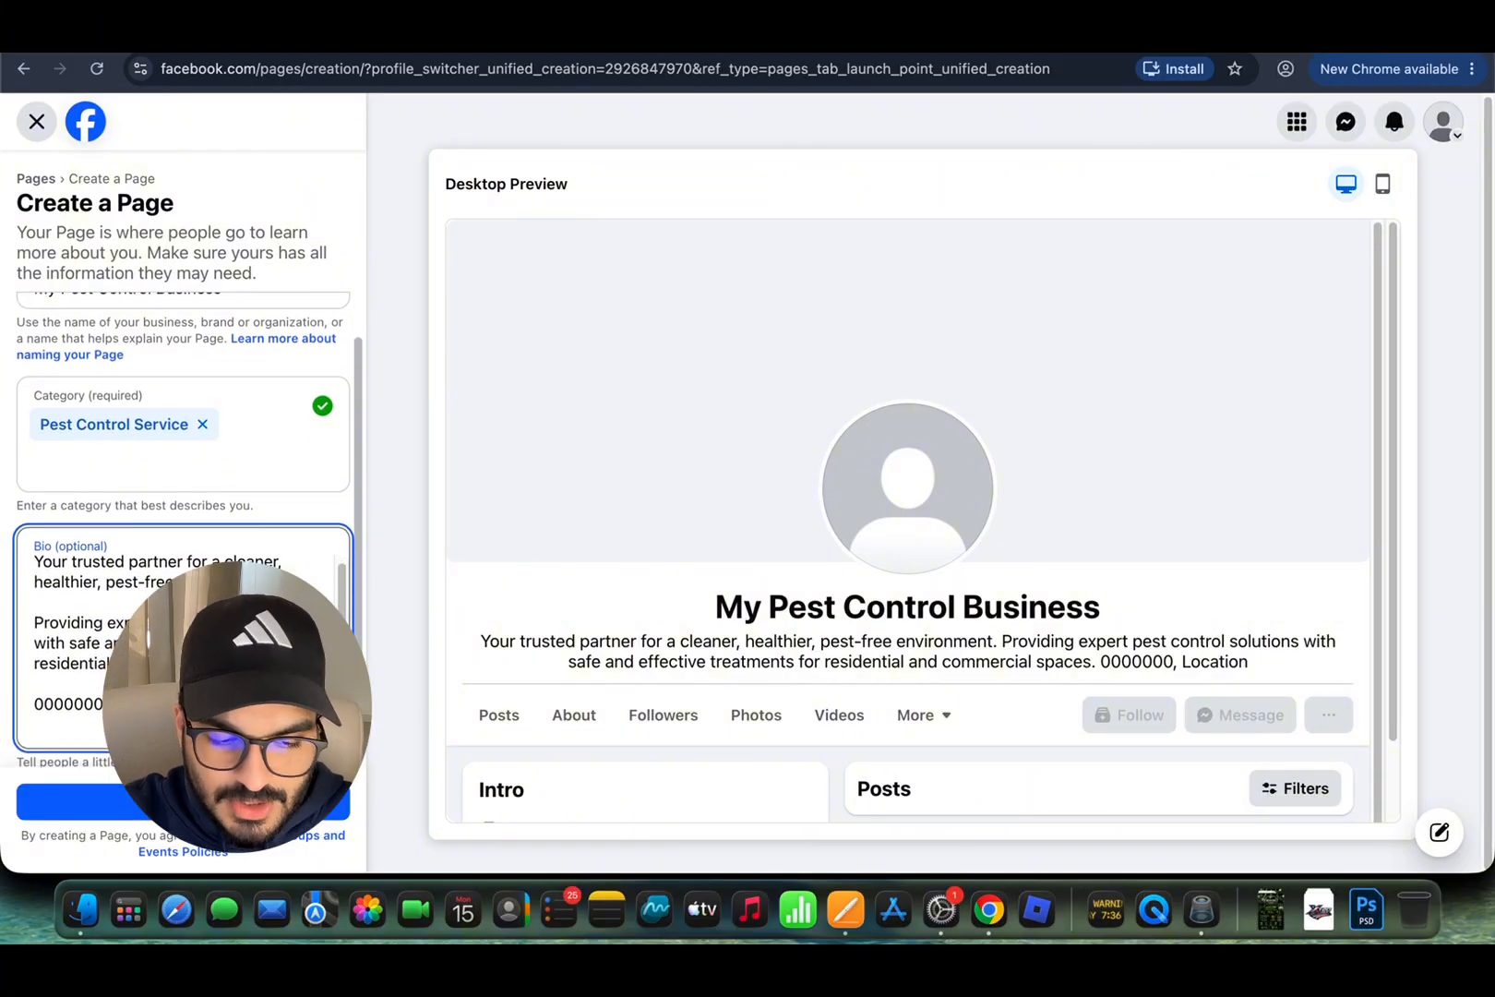
{"action": "left_click_drag", "start_coordinate": [288, 664], "coordinate": [33, 624]}
{"action": "key", "text": "BackSpace"}
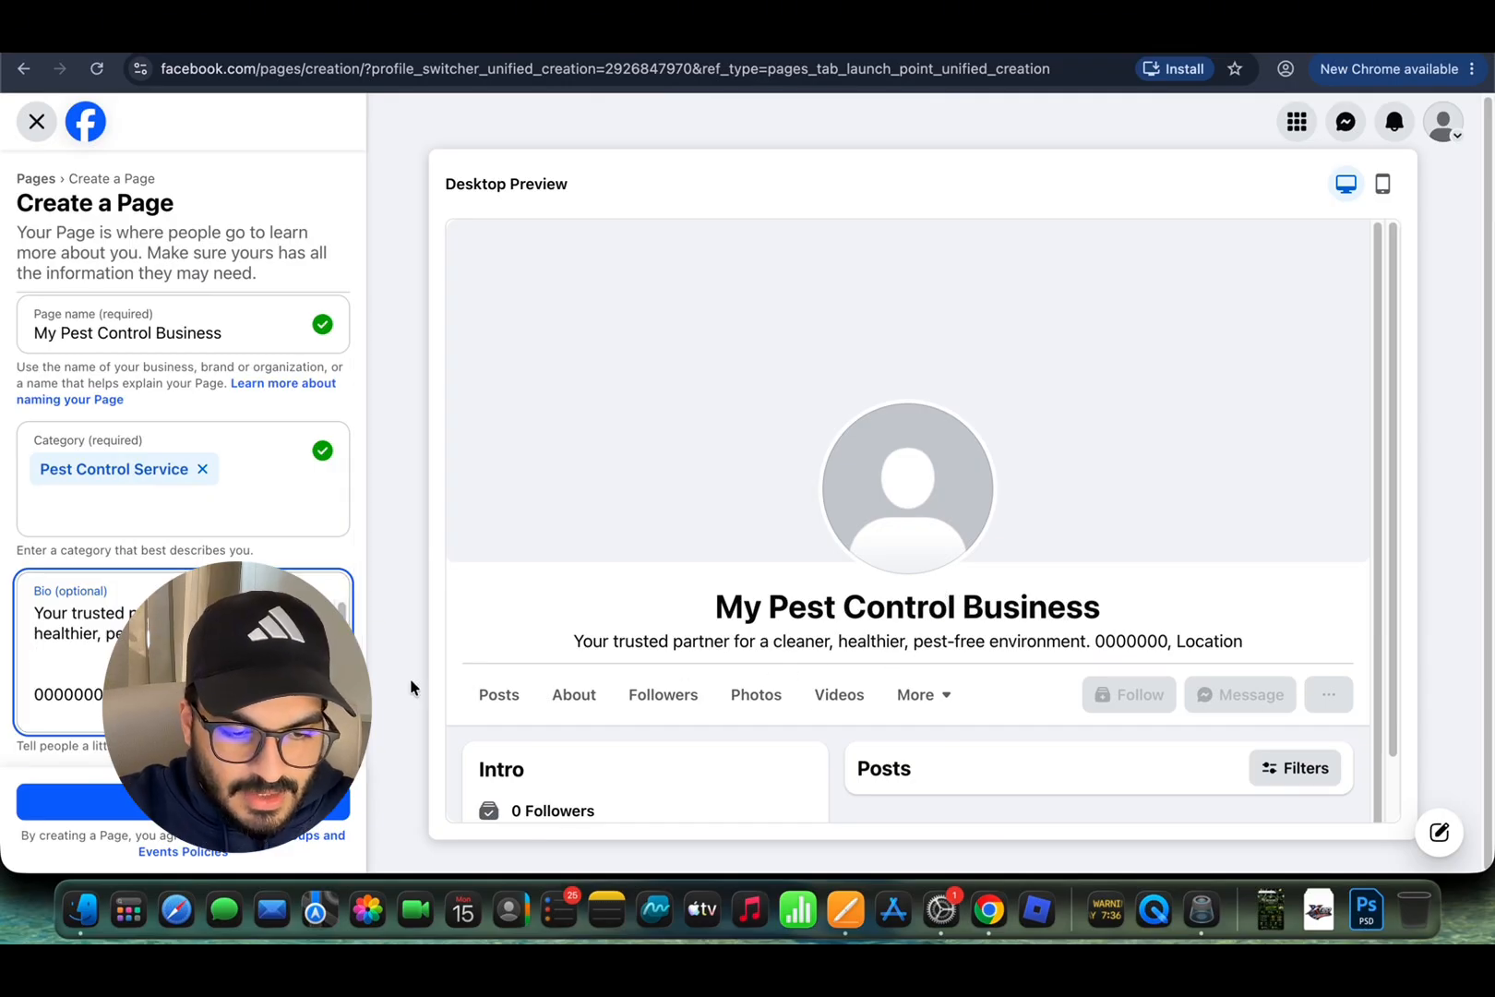
Step: Create the My Pest Control Business Page with the edited bio
{"action": "scroll", "coordinate": [305, 669], "scroll_direction": "down", "scroll_amount": 1}
{"action": "scroll", "coordinate": [304, 670], "scroll_direction": "up", "scroll_amount": 1}
{"action": "scroll", "coordinate": [305, 669], "scroll_direction": "down", "scroll_amount": 1}
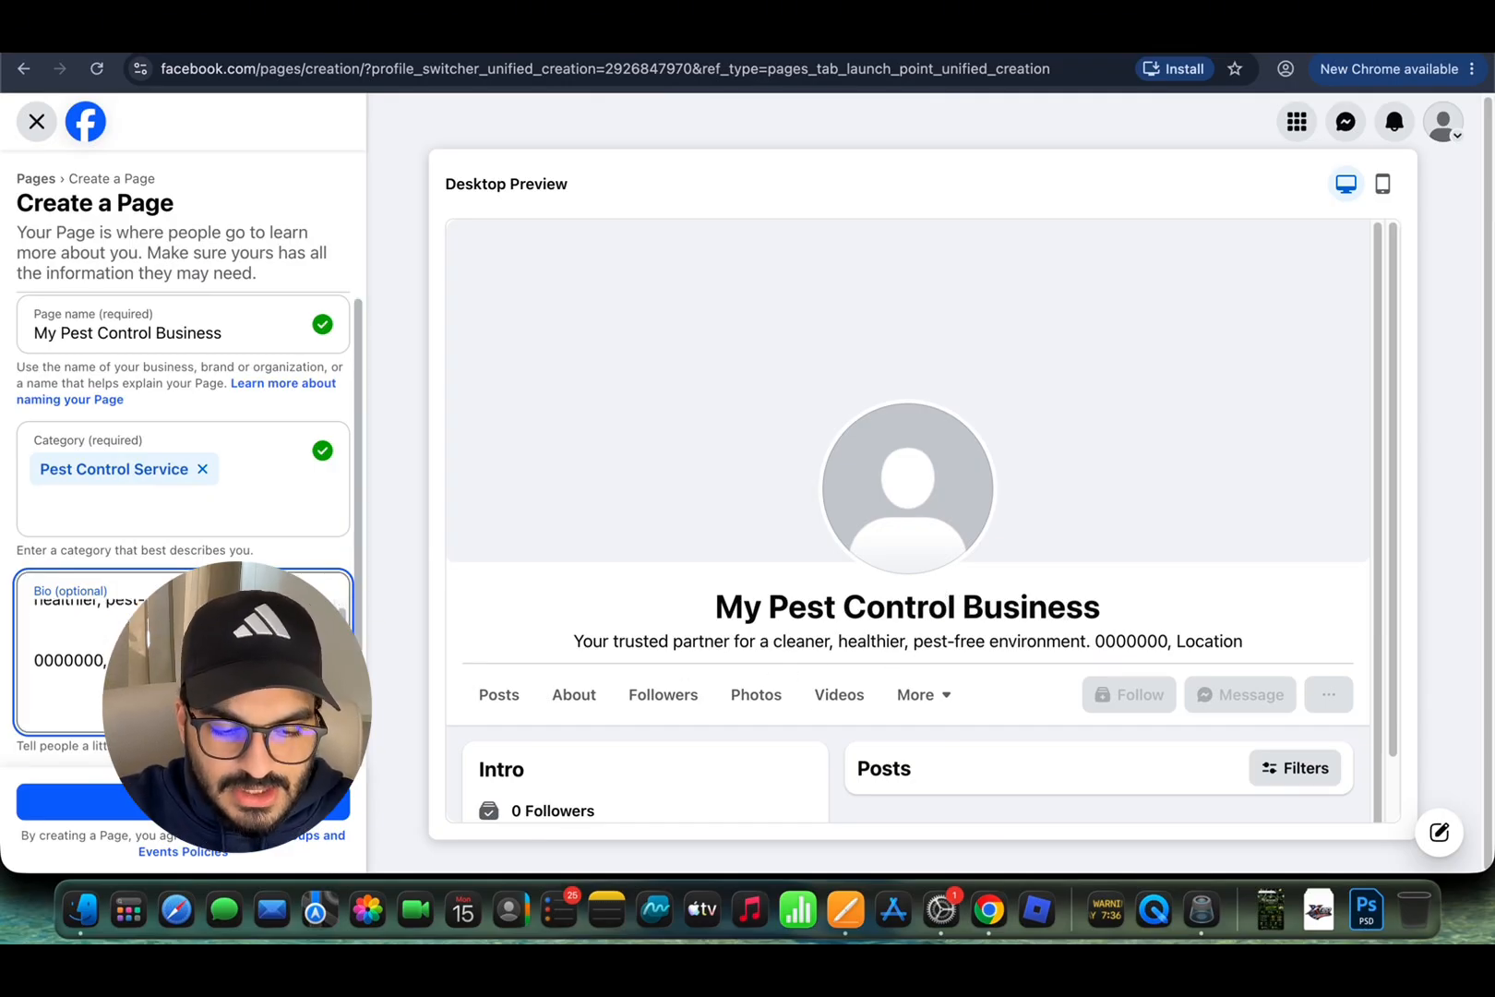
{"action": "scroll", "coordinate": [304, 669], "scroll_direction": "up", "scroll_amount": 1}
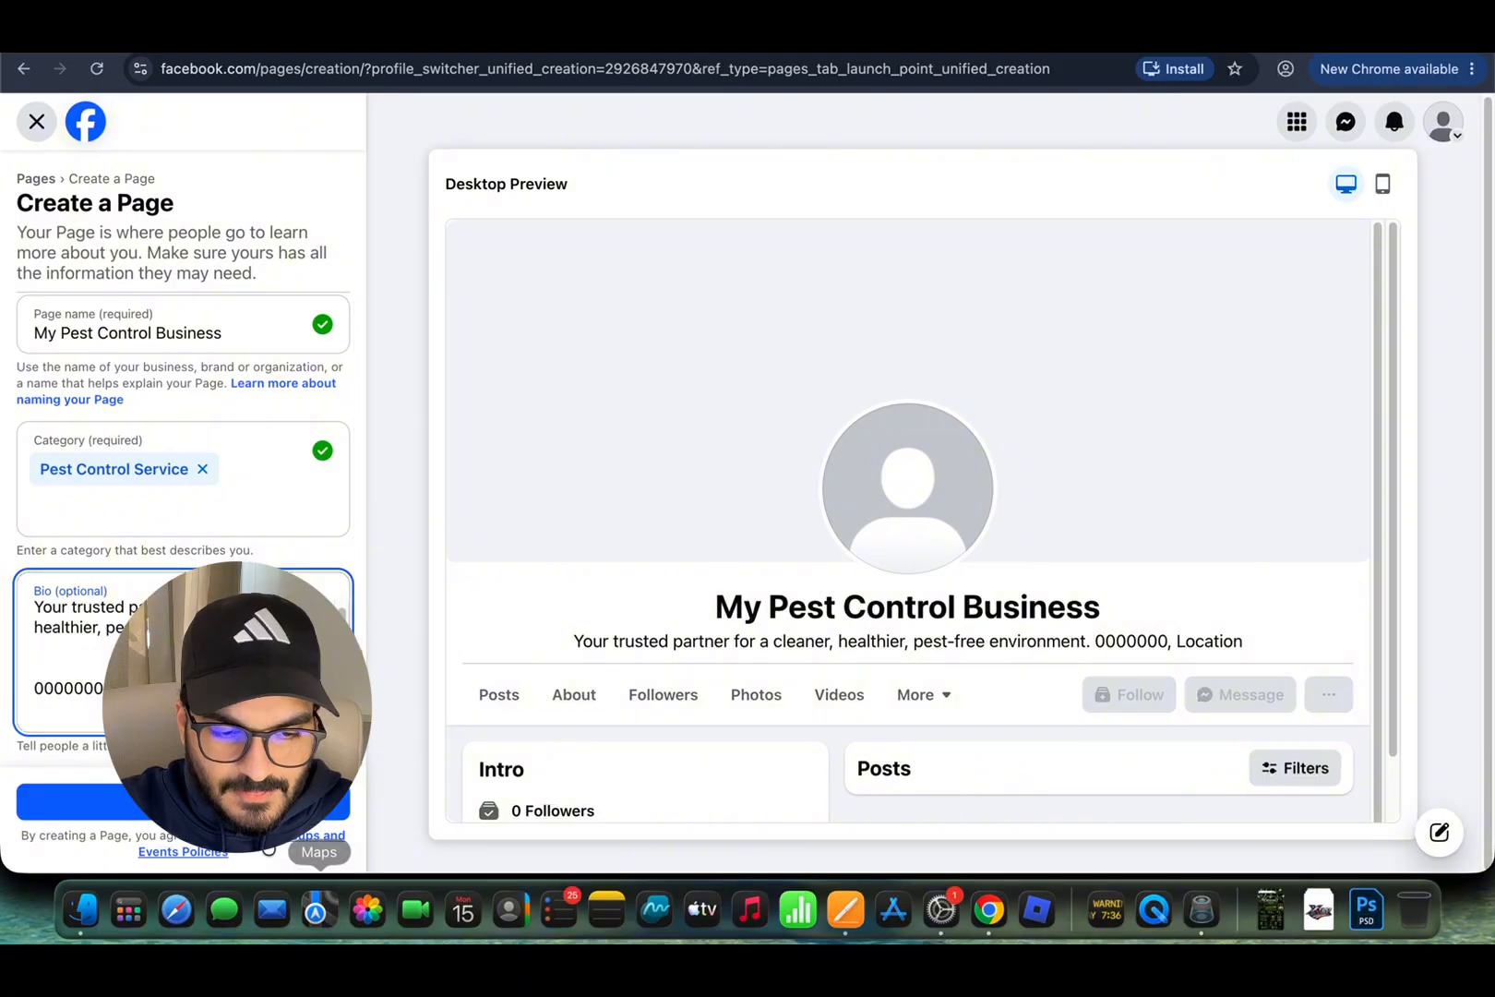
{"action": "left_click", "coordinate": [261, 805]}
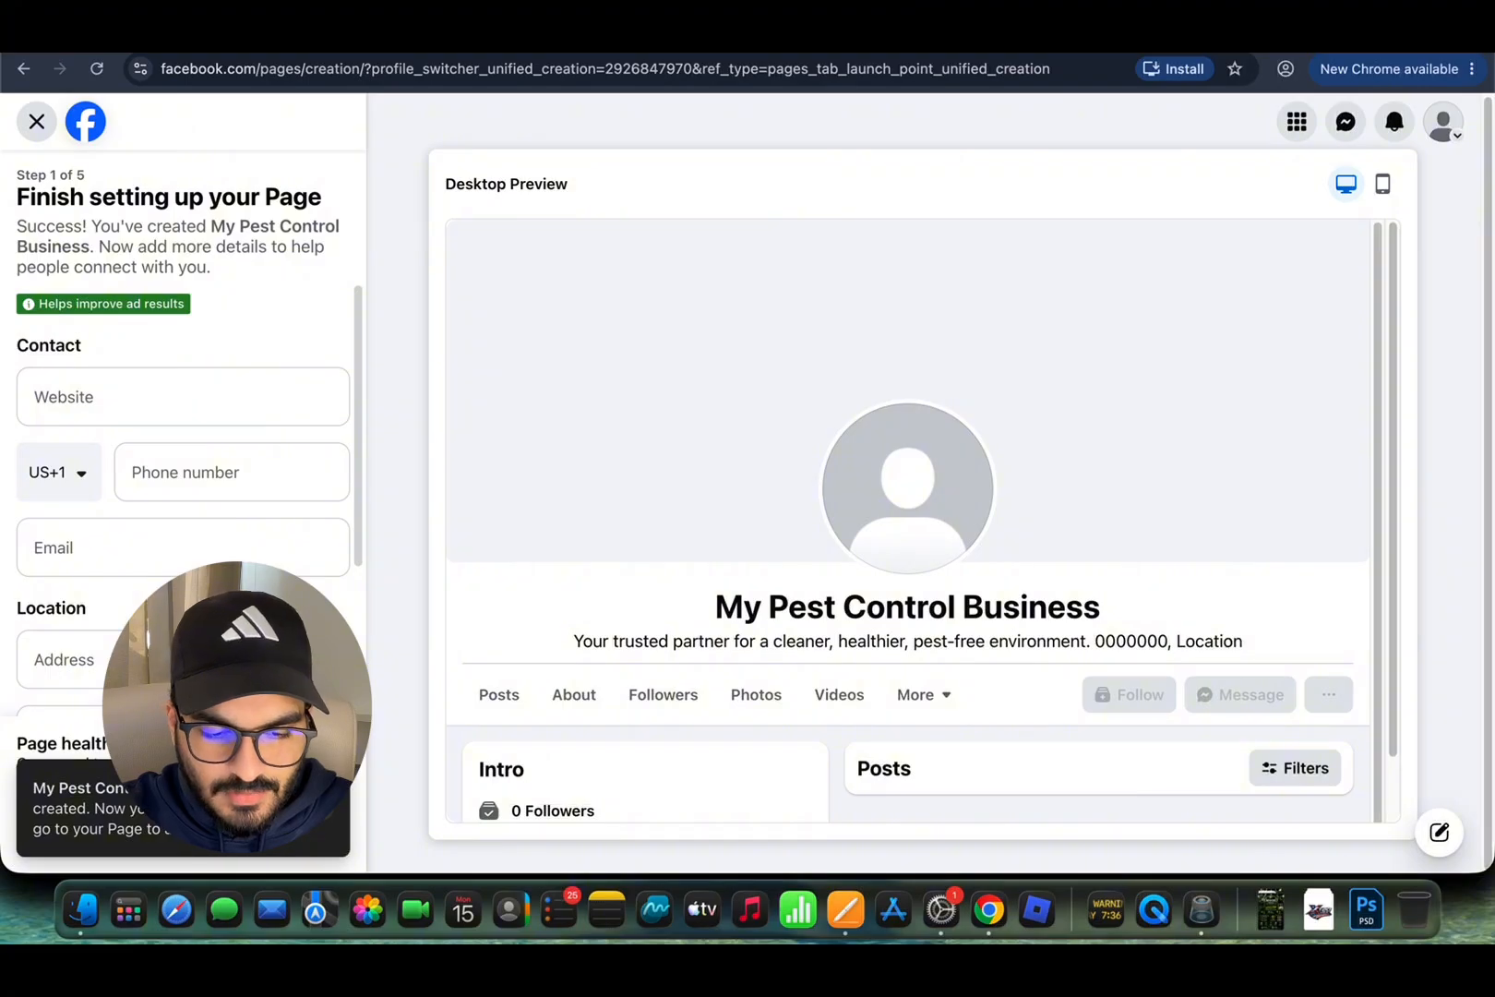
Step: Look over setup step 1 and click into the Website and Phone fields
{"action": "scroll", "coordinate": [167, 554], "scroll_direction": "down", "scroll_amount": 3}
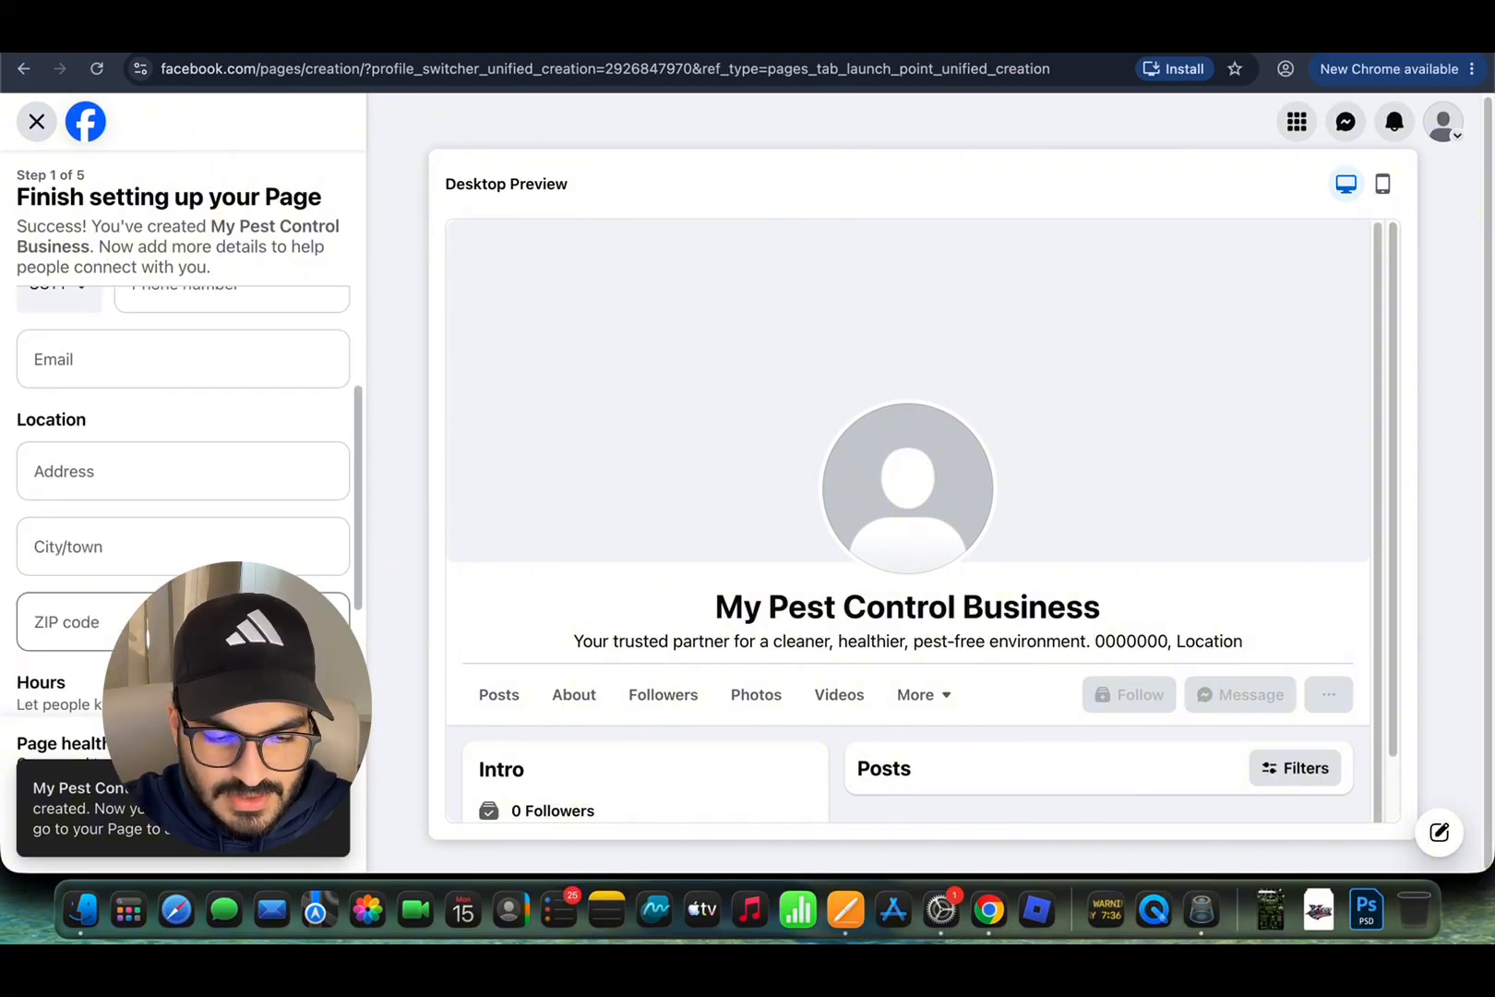
{"action": "scroll", "coordinate": [190, 554], "scroll_direction": "down", "scroll_amount": 2}
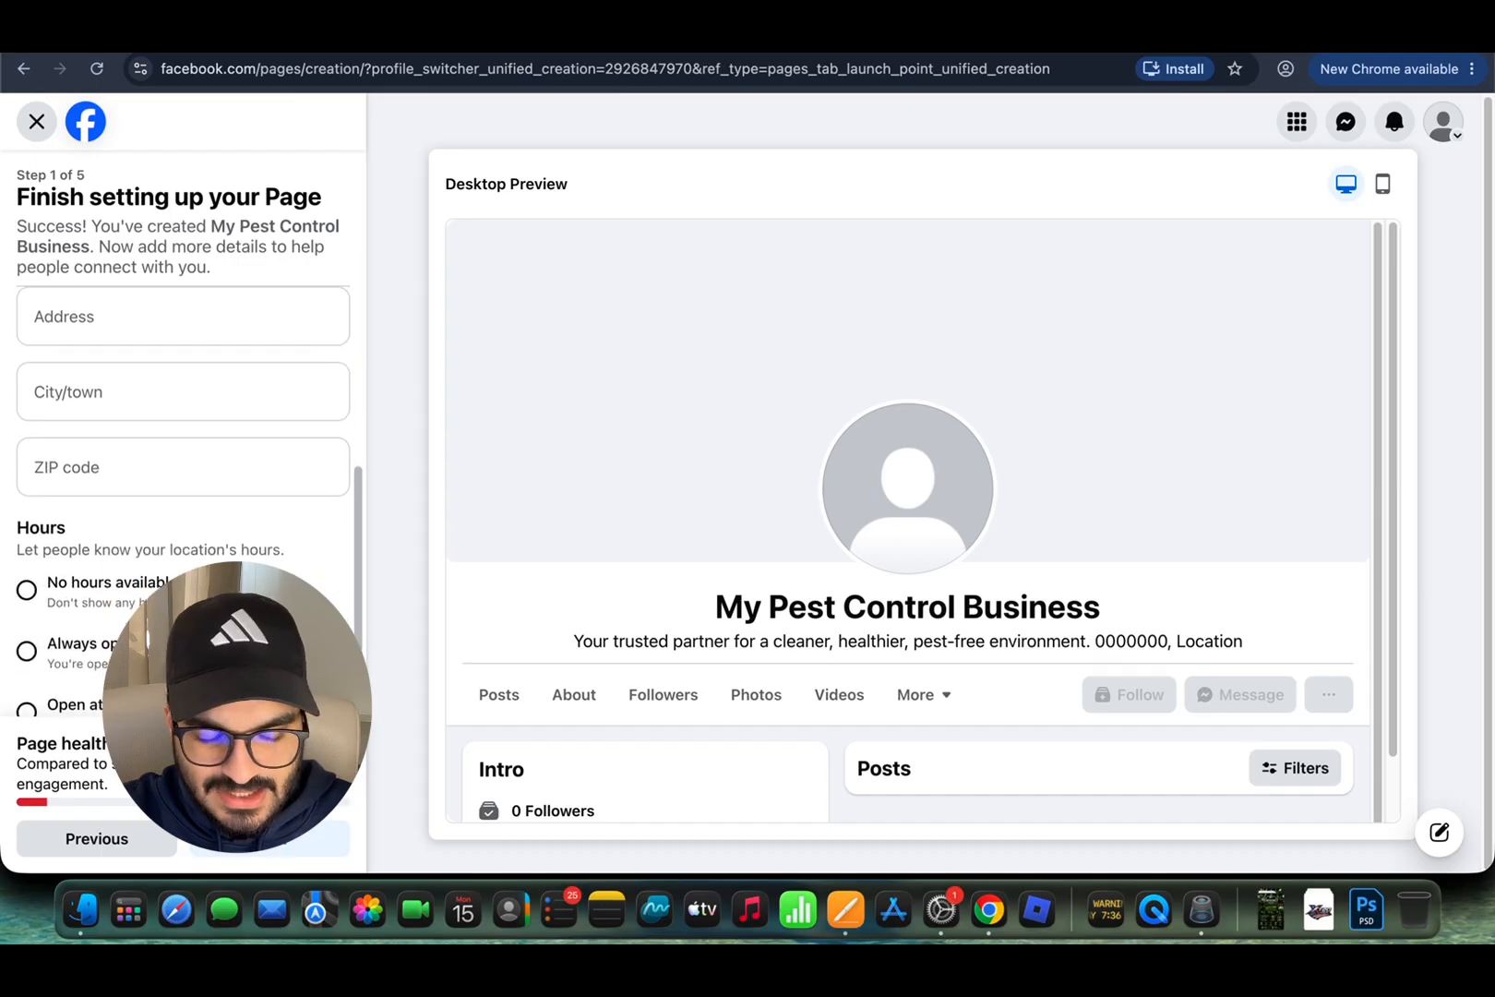
{"action": "scroll", "coordinate": [190, 493], "scroll_direction": "up", "scroll_amount": 5}
{"action": "scroll", "coordinate": [167, 491], "scroll_direction": "down", "scroll_amount": 1}
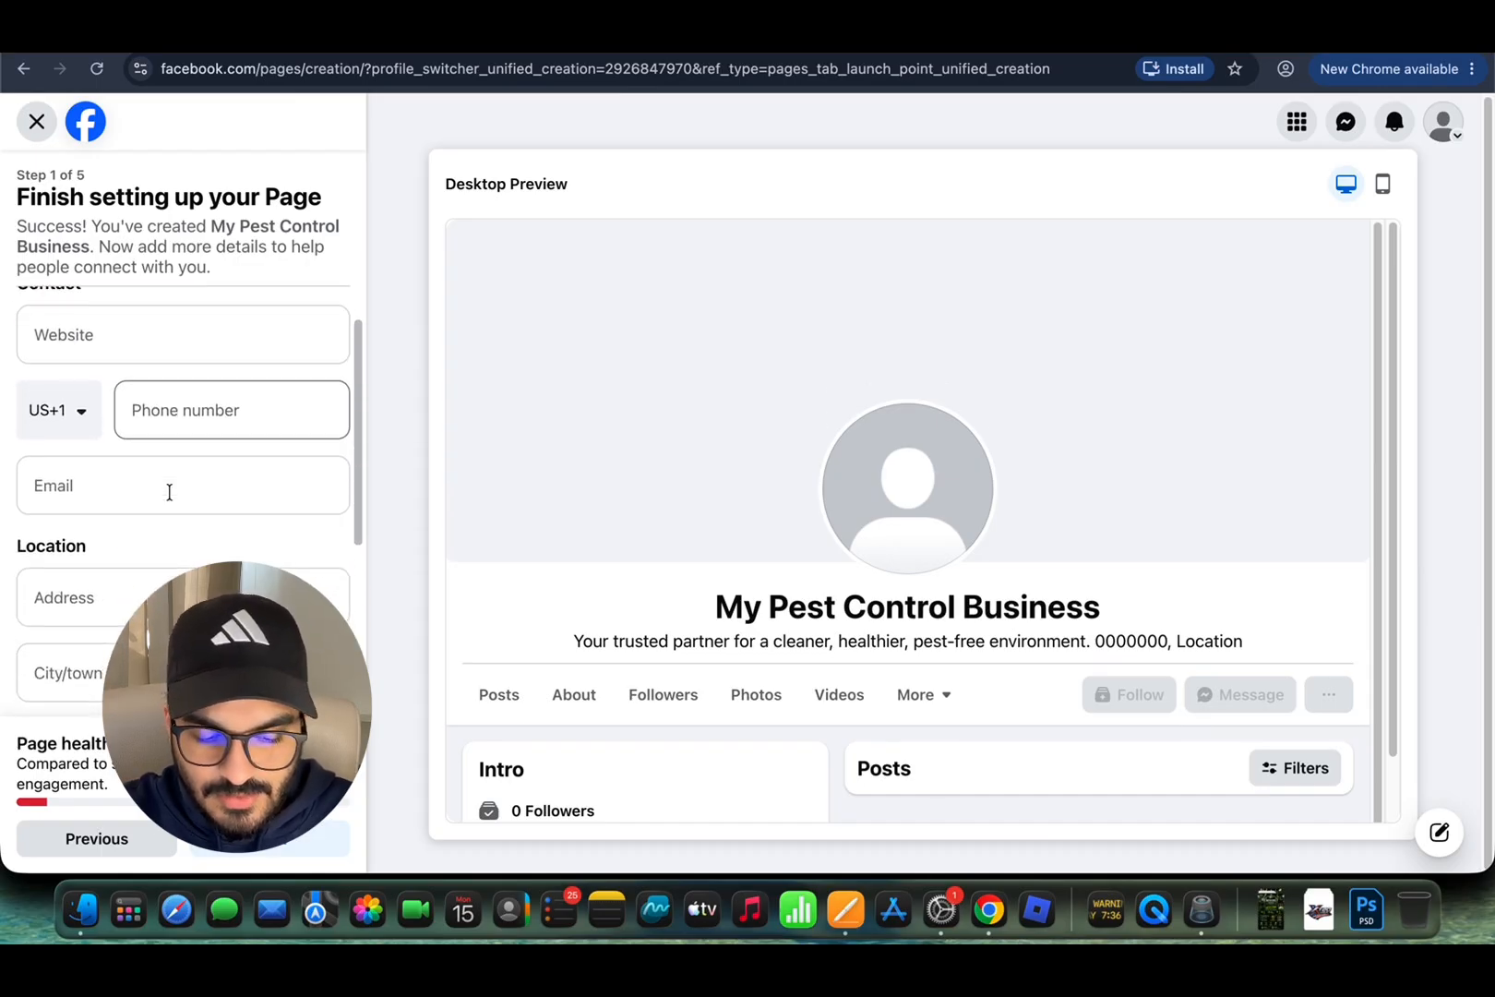
{"action": "scroll", "coordinate": [148, 443], "scroll_direction": "up", "scroll_amount": 1}
{"action": "left_click", "coordinate": [134, 404]}
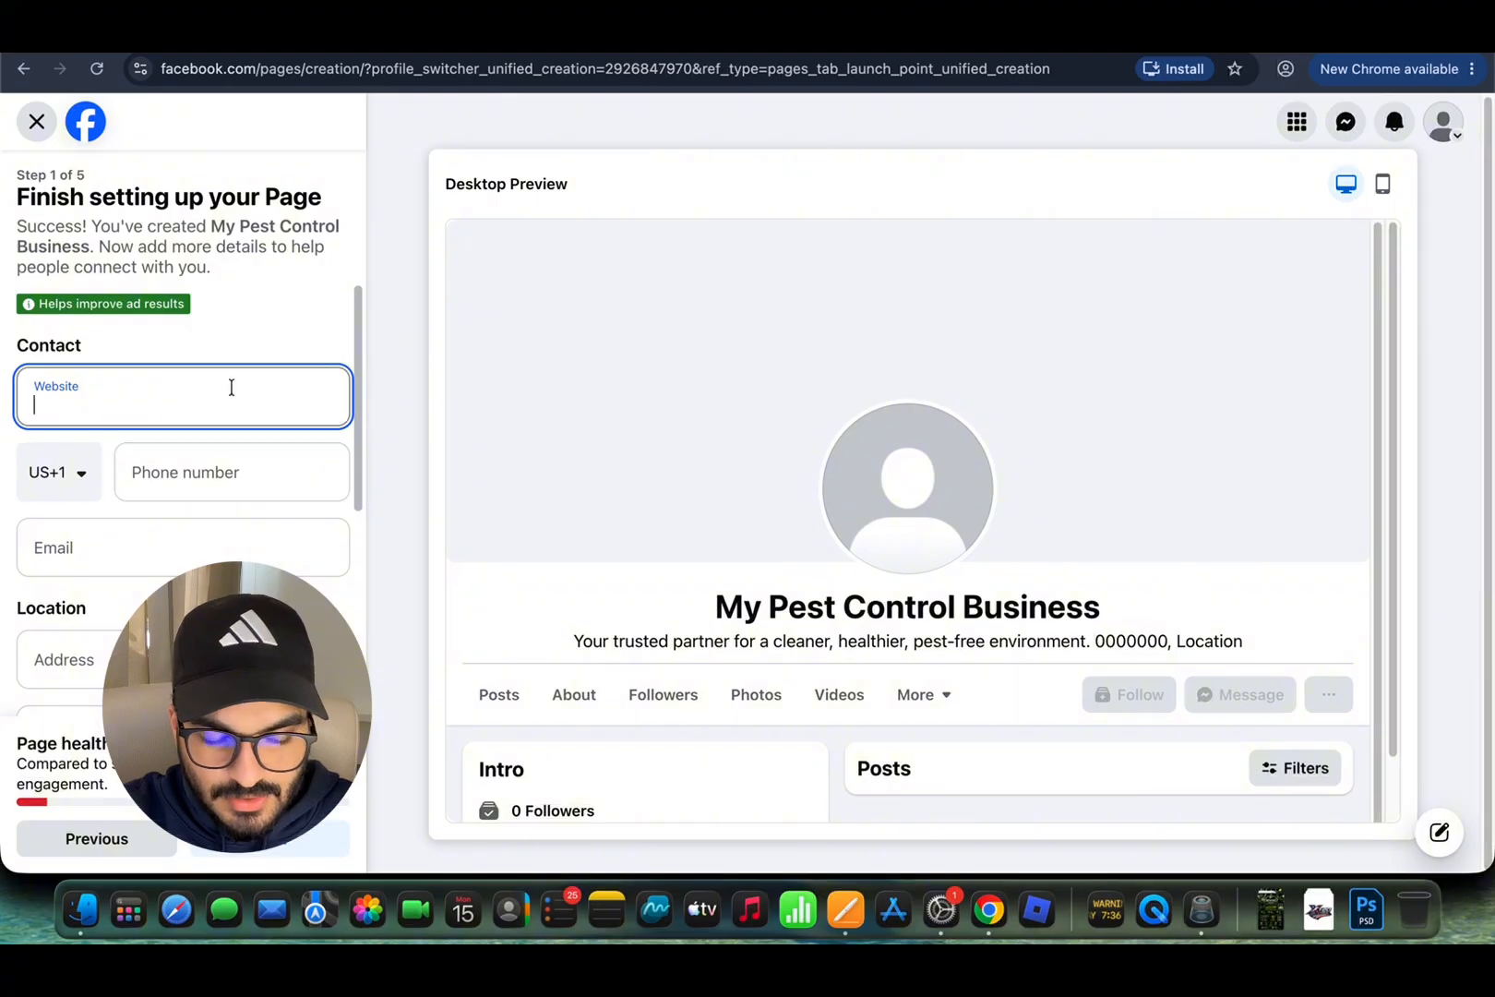
{"action": "left_click", "coordinate": [244, 467]}
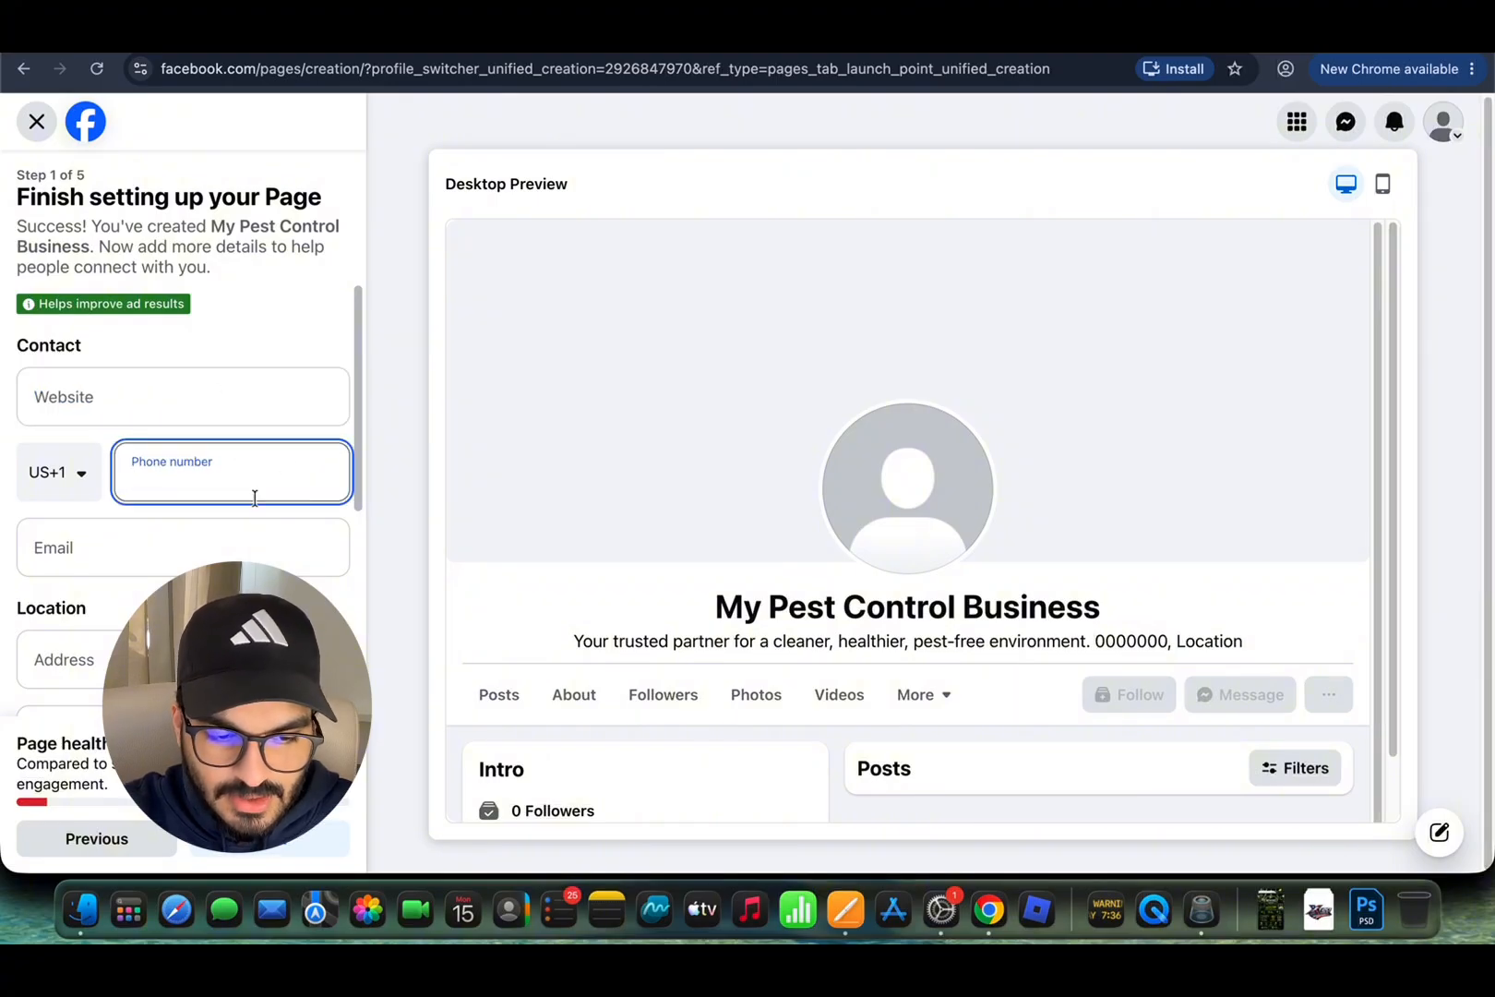
Step: Step through the Email and Address fields, then return to the Website field
{"action": "scroll", "coordinate": [259, 501], "scroll_direction": "down", "scroll_amount": 1}
{"action": "left_click", "coordinate": [200, 475]}
{"action": "scroll", "coordinate": [250, 527], "scroll_direction": "down", "scroll_amount": 1}
{"action": "left_click", "coordinate": [180, 492]}
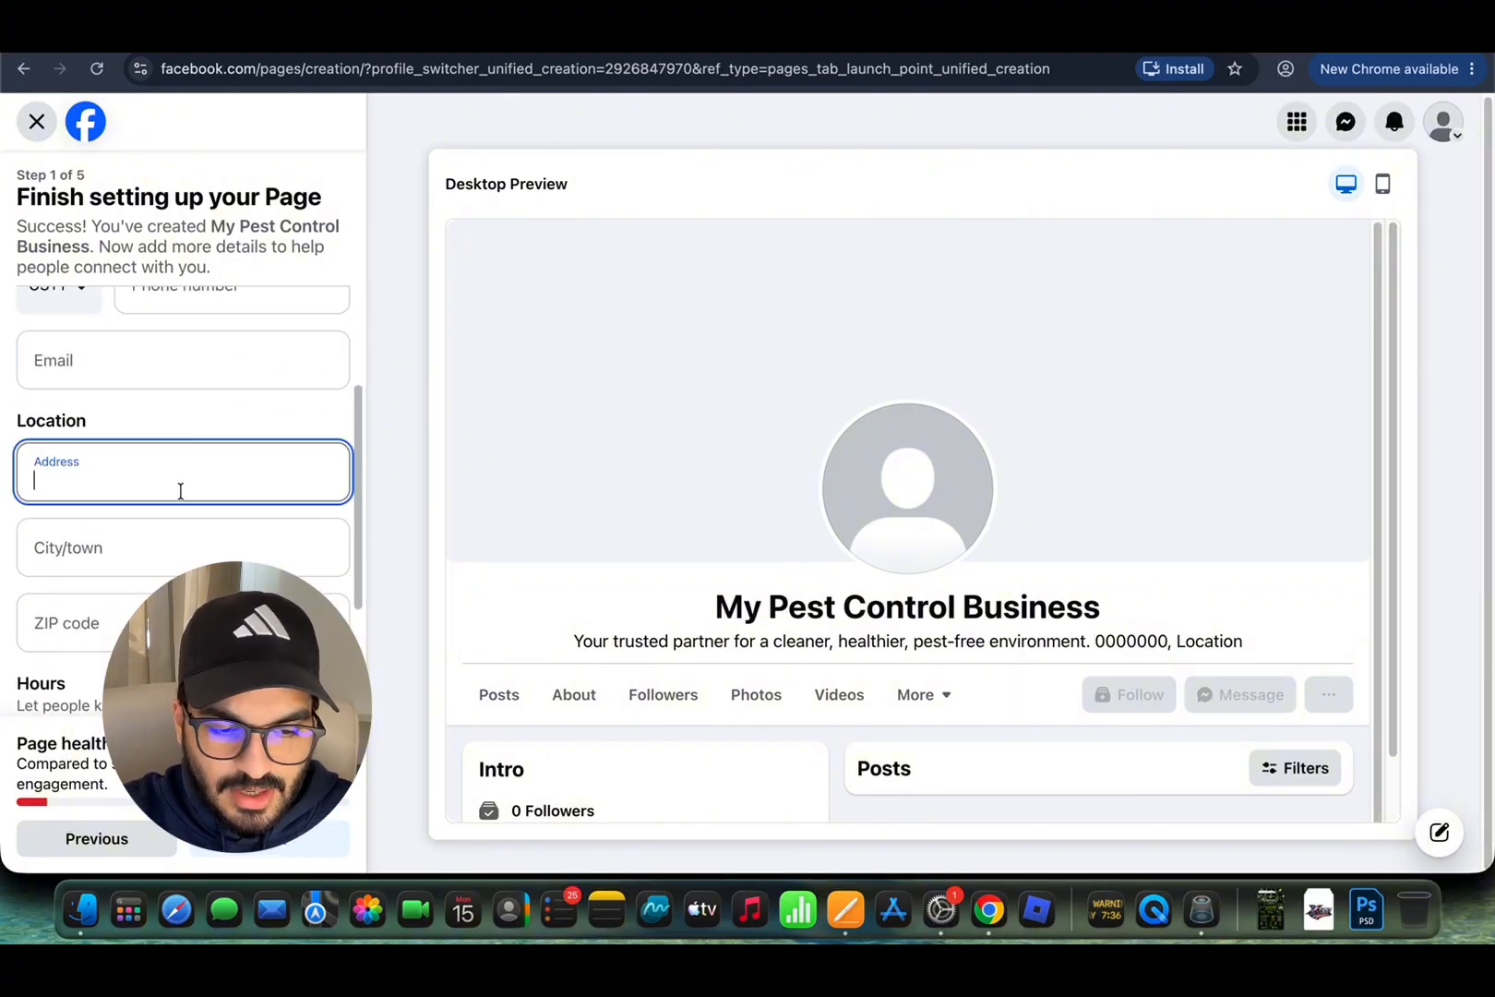
{"action": "scroll", "coordinate": [214, 541], "scroll_direction": "down", "scroll_amount": 1}
{"action": "scroll", "coordinate": [214, 541], "scroll_direction": "down", "scroll_amount": 2}
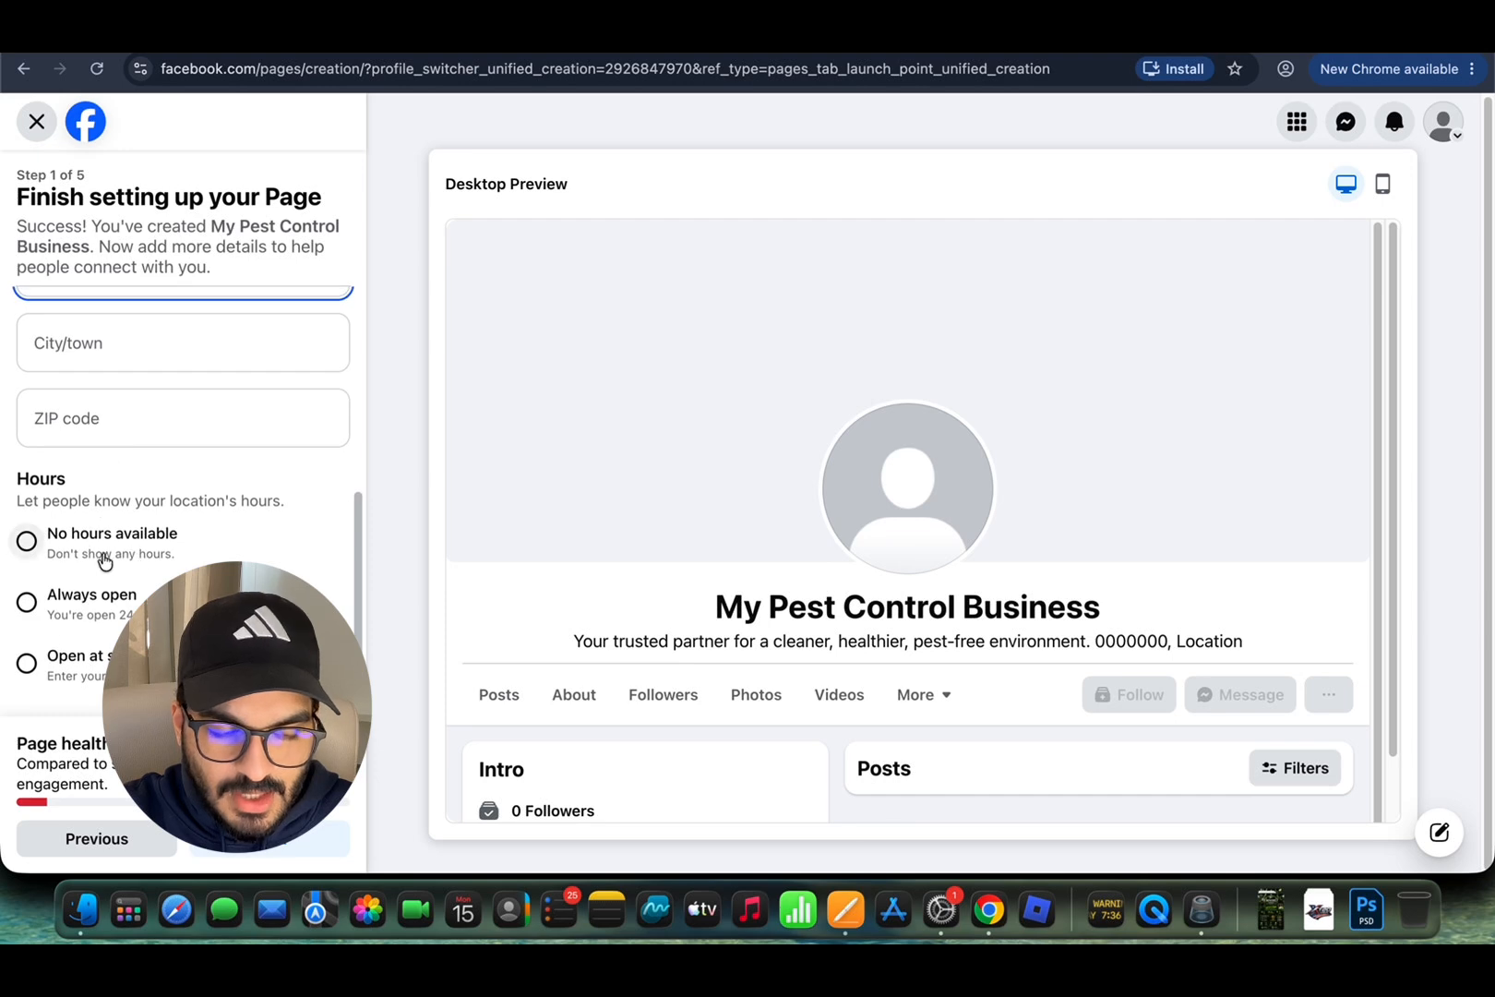
{"action": "scroll", "coordinate": [117, 635], "scroll_direction": "up", "scroll_amount": 4}
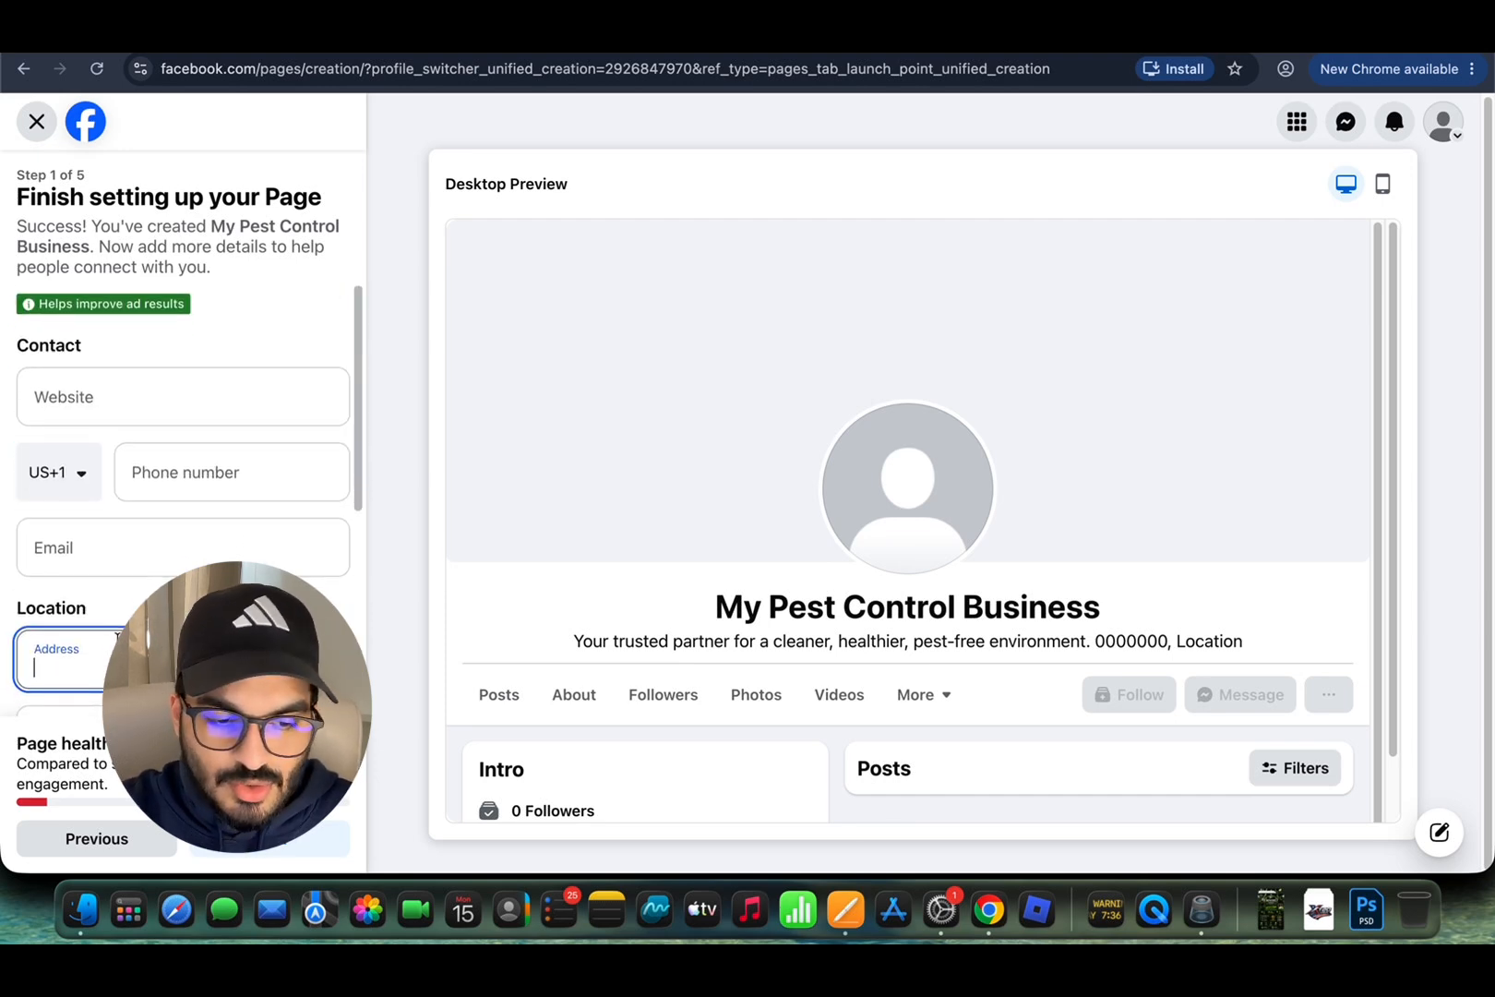
{"action": "left_click", "coordinate": [120, 383]}
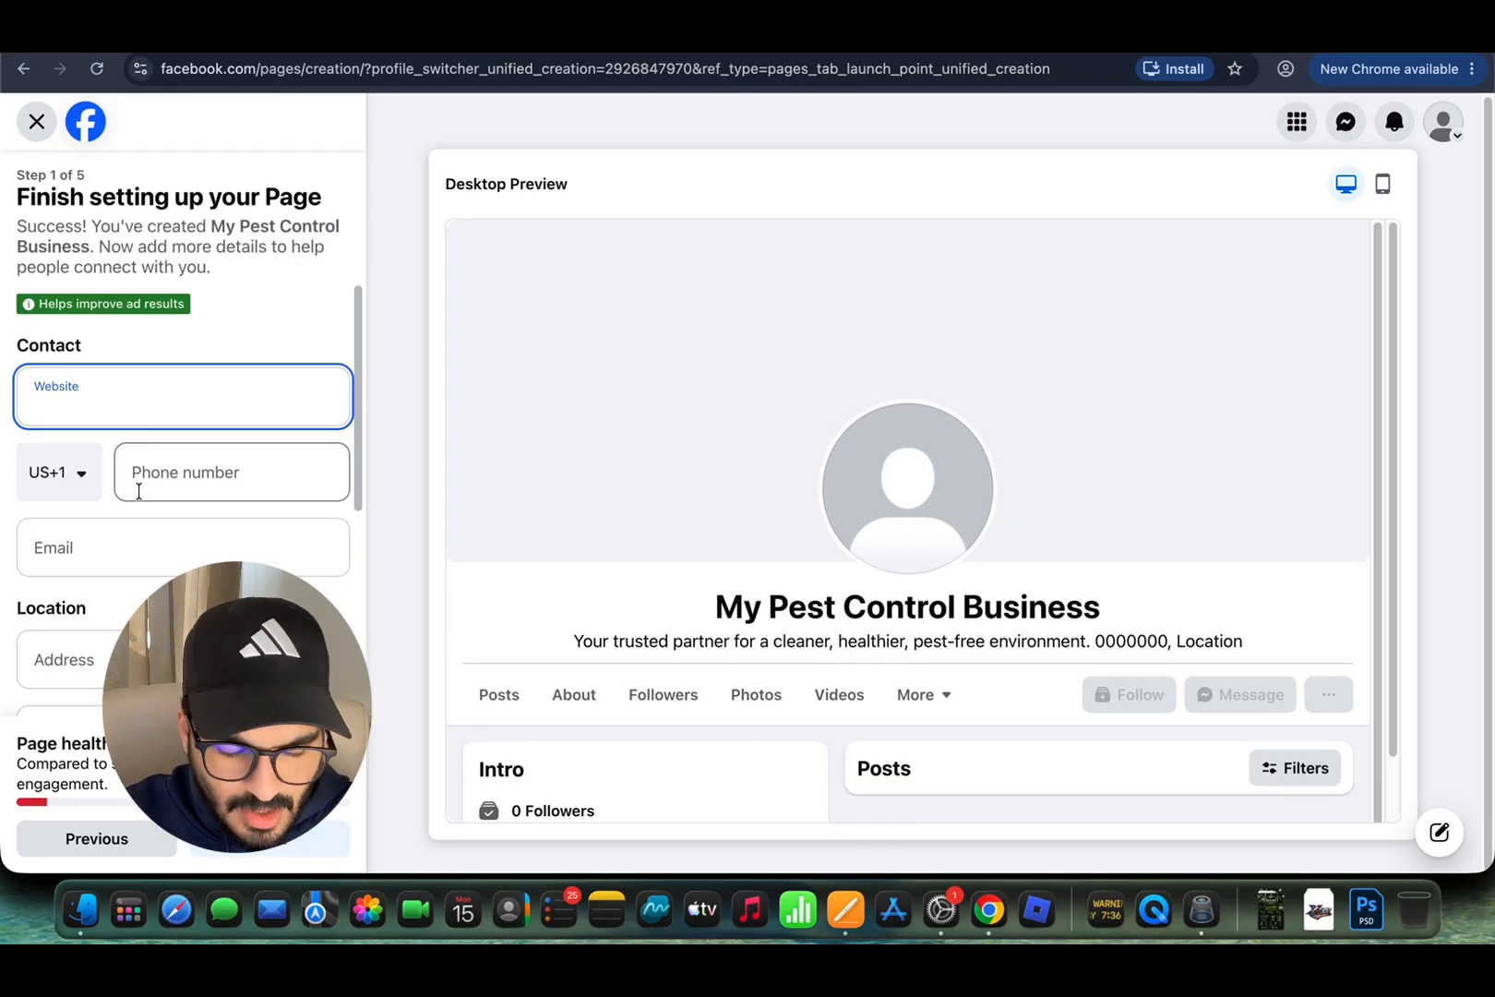
{"action": "scroll", "coordinate": [138, 491], "scroll_direction": "down", "scroll_amount": 2}
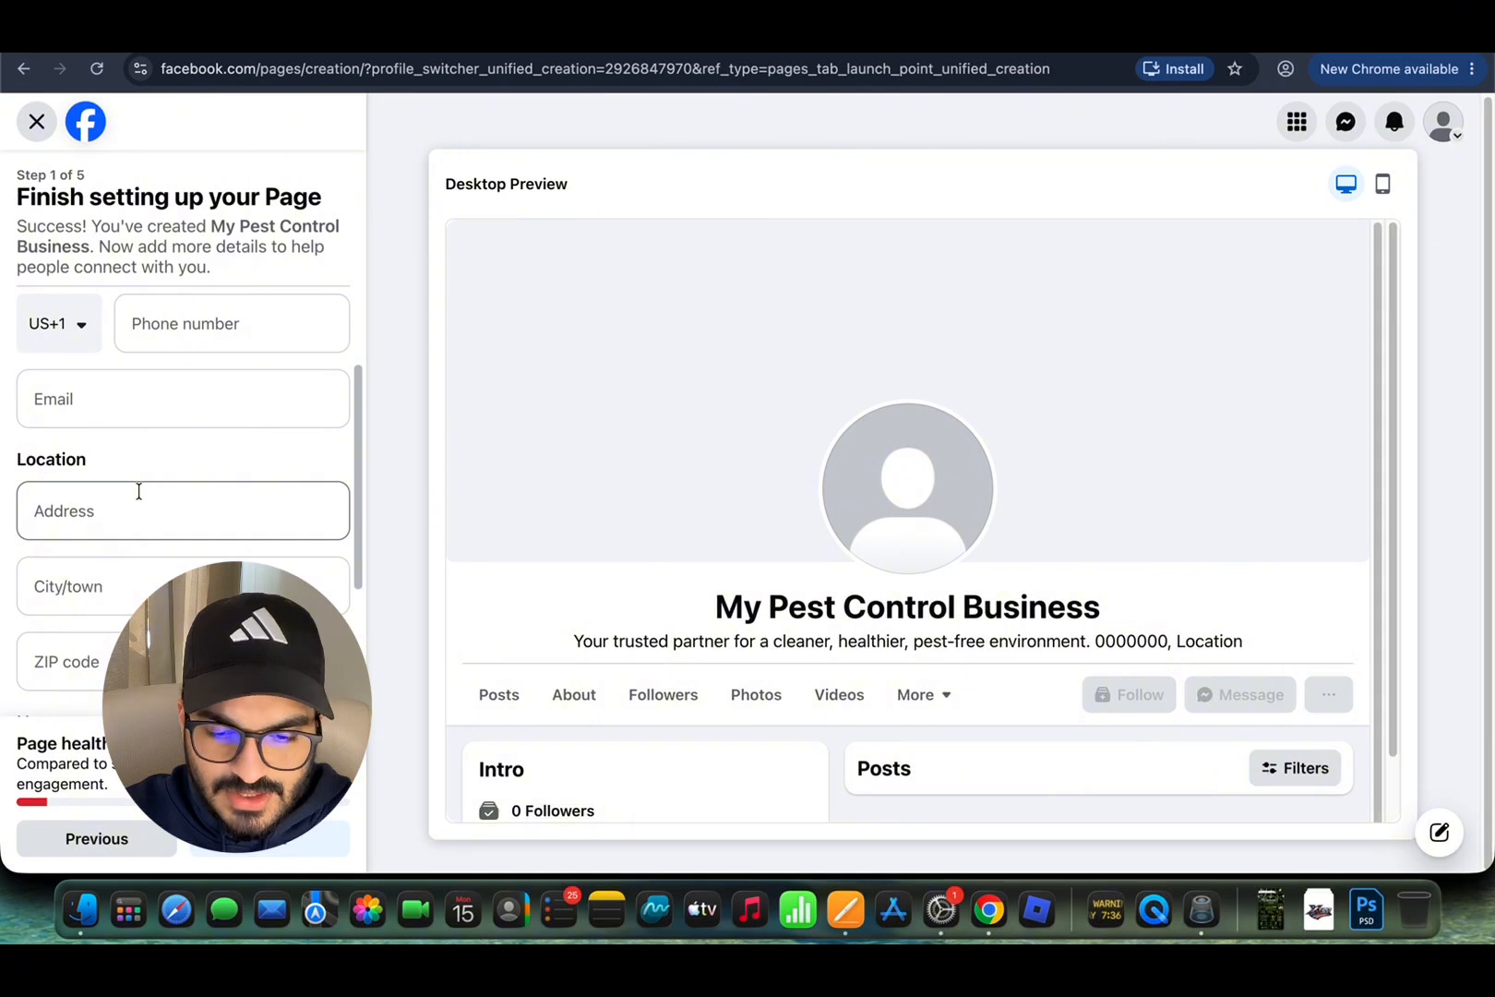
{"action": "scroll", "coordinate": [139, 492], "scroll_direction": "up", "scroll_amount": 2}
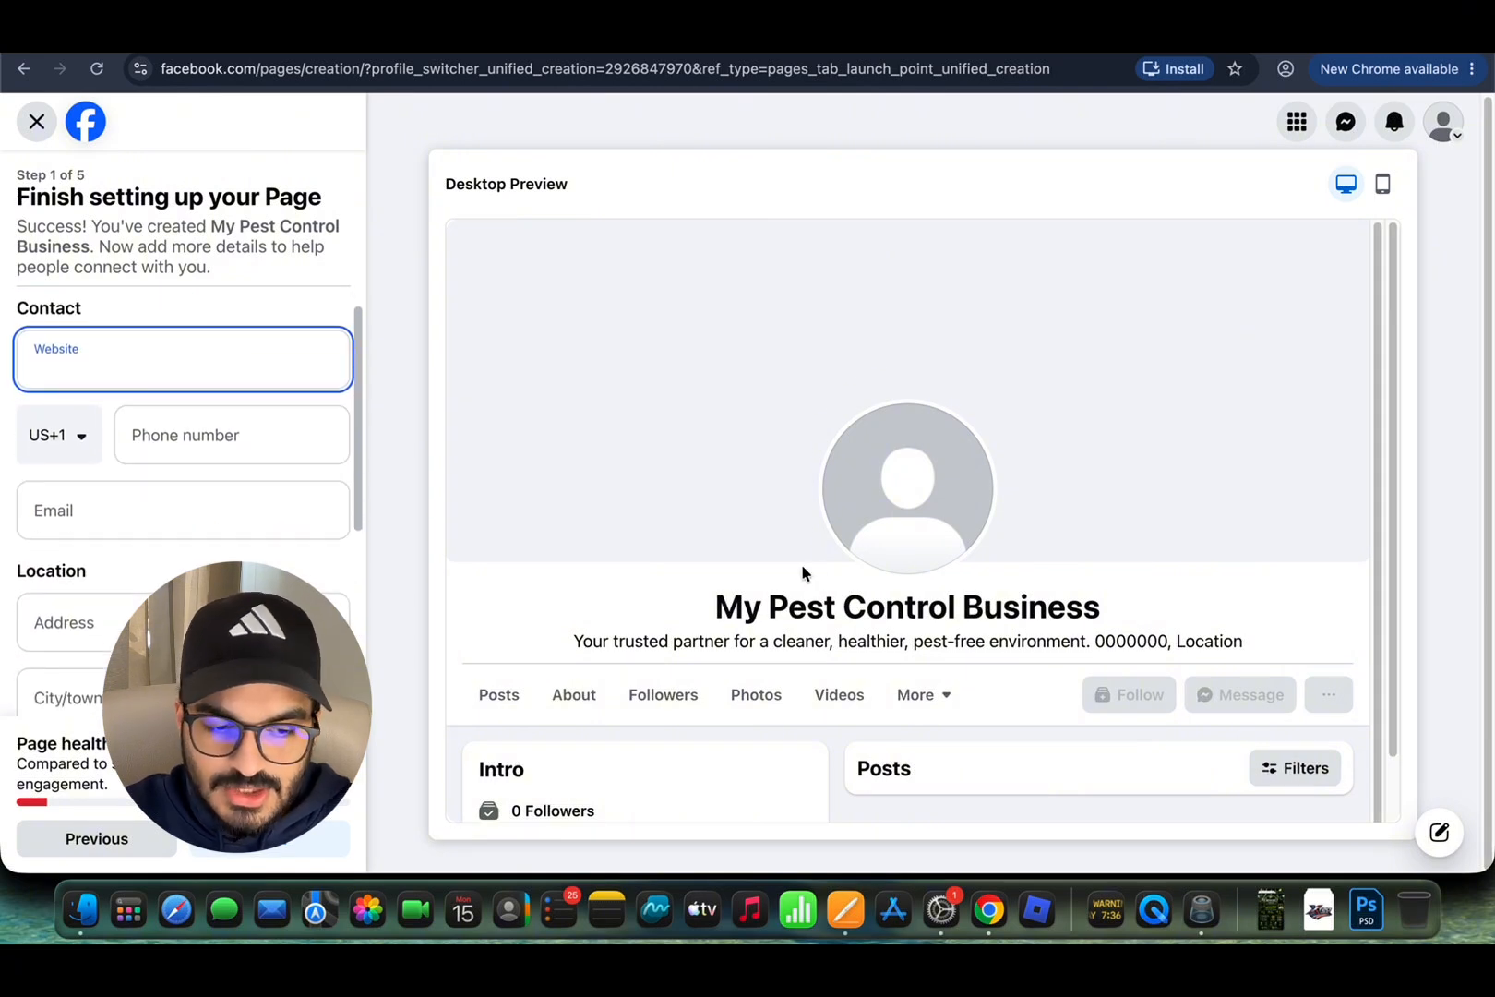
{"action": "scroll", "coordinate": [789, 557], "scroll_direction": "down", "scroll_amount": 1}
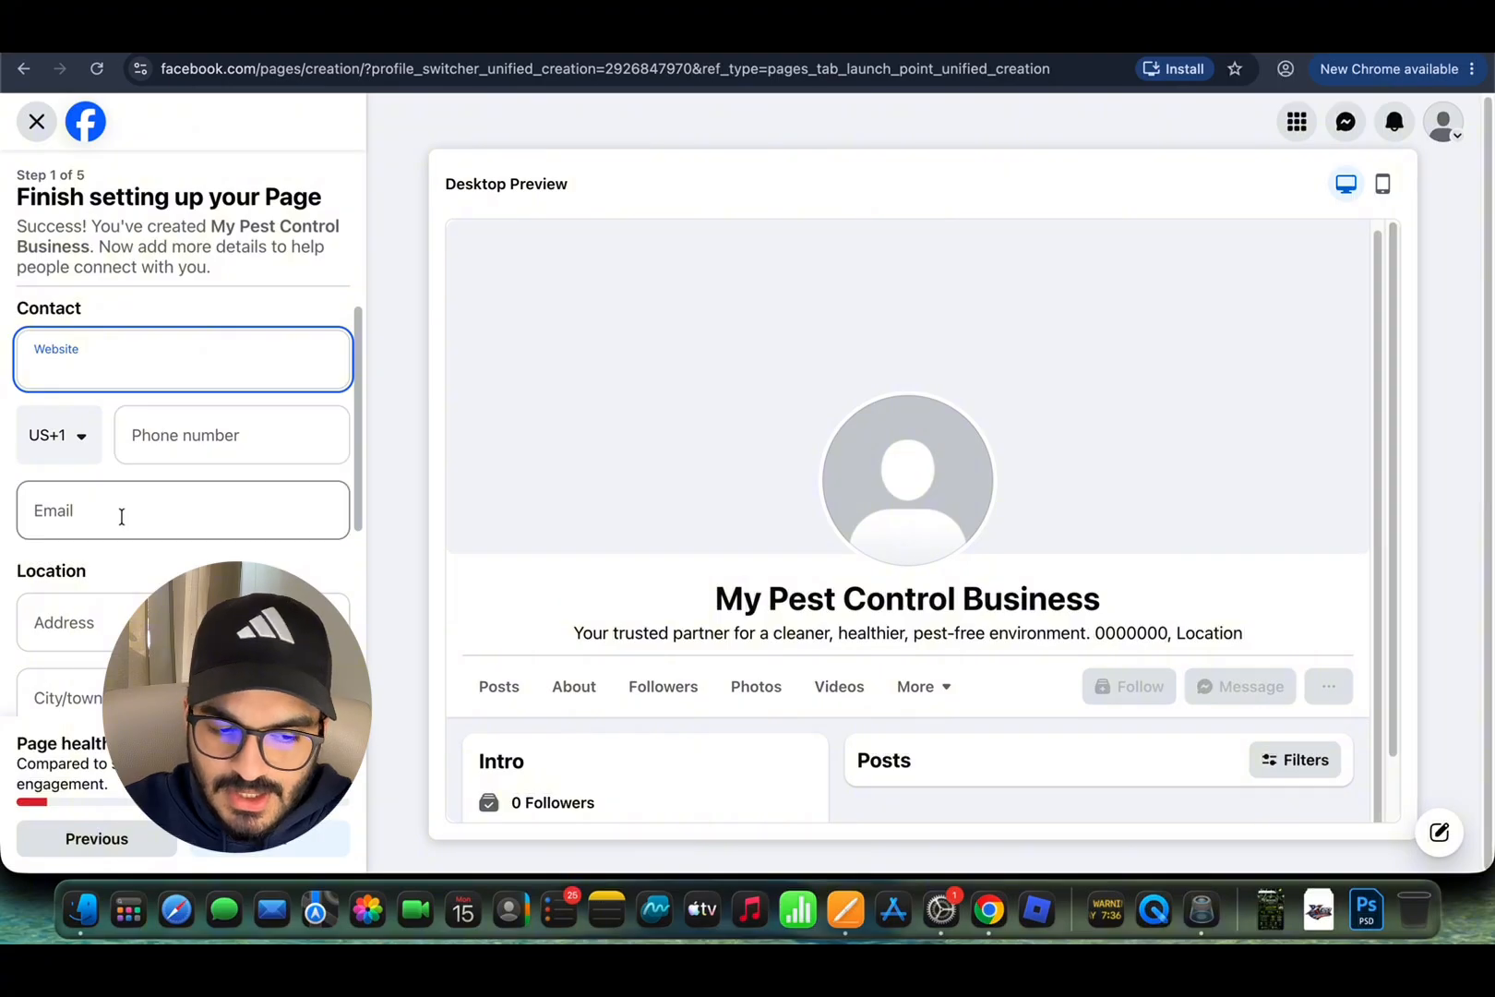
{"action": "scroll", "coordinate": [124, 429], "scroll_direction": "down", "scroll_amount": 2}
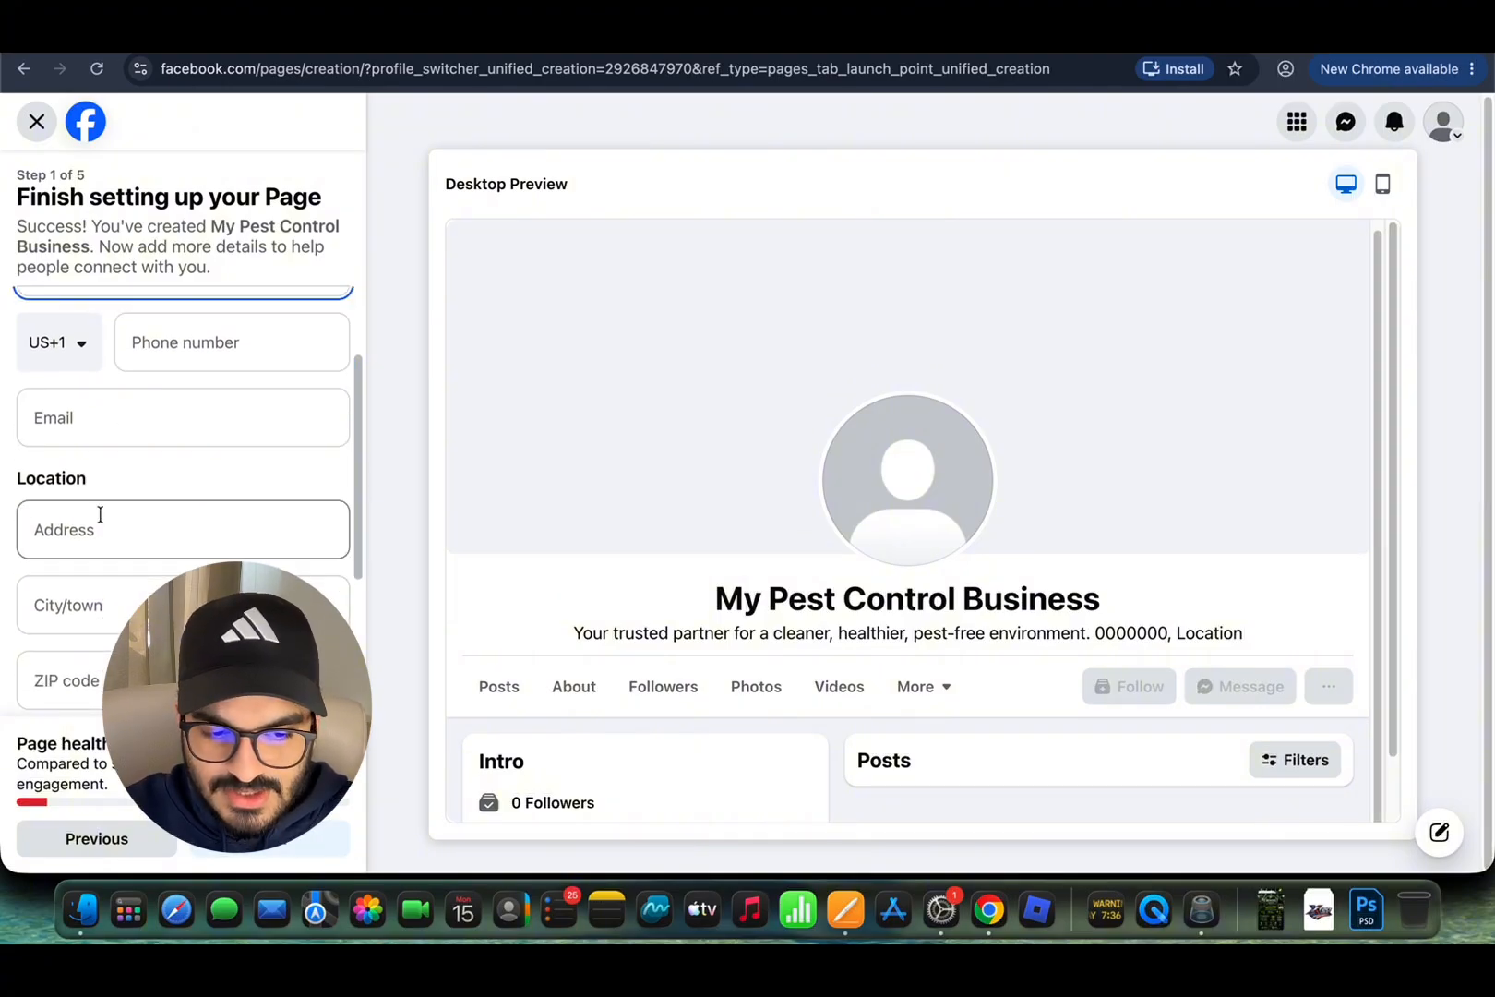
{"action": "scroll", "coordinate": [99, 514], "scroll_direction": "down", "scroll_amount": 2}
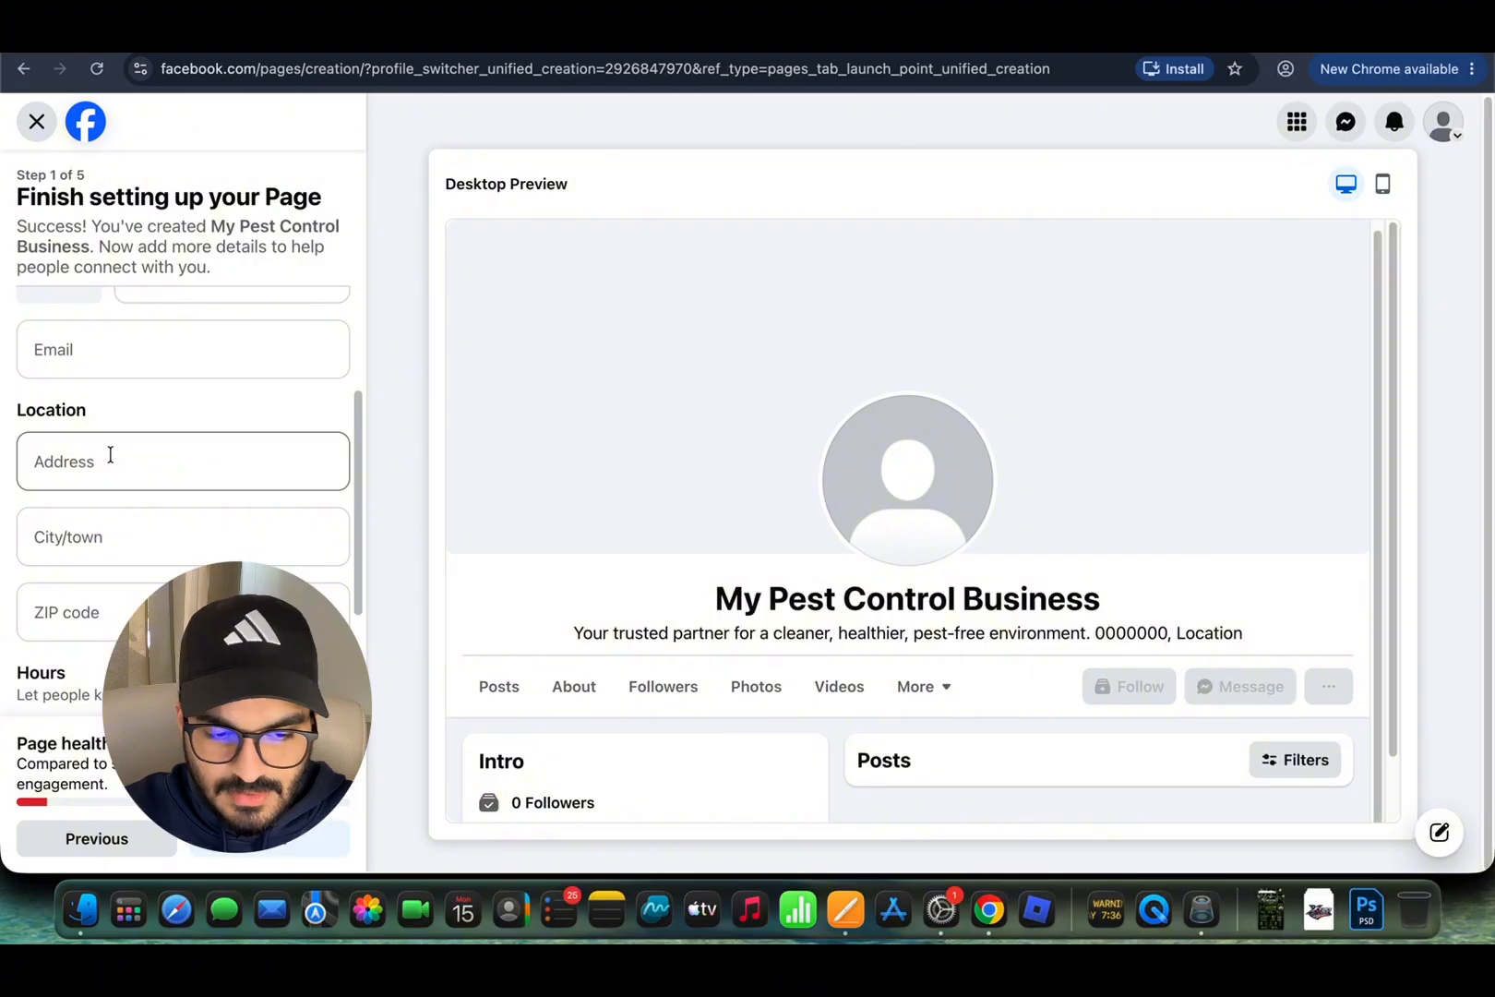
{"action": "scroll", "coordinate": [160, 533], "scroll_direction": "down", "scroll_amount": 5}
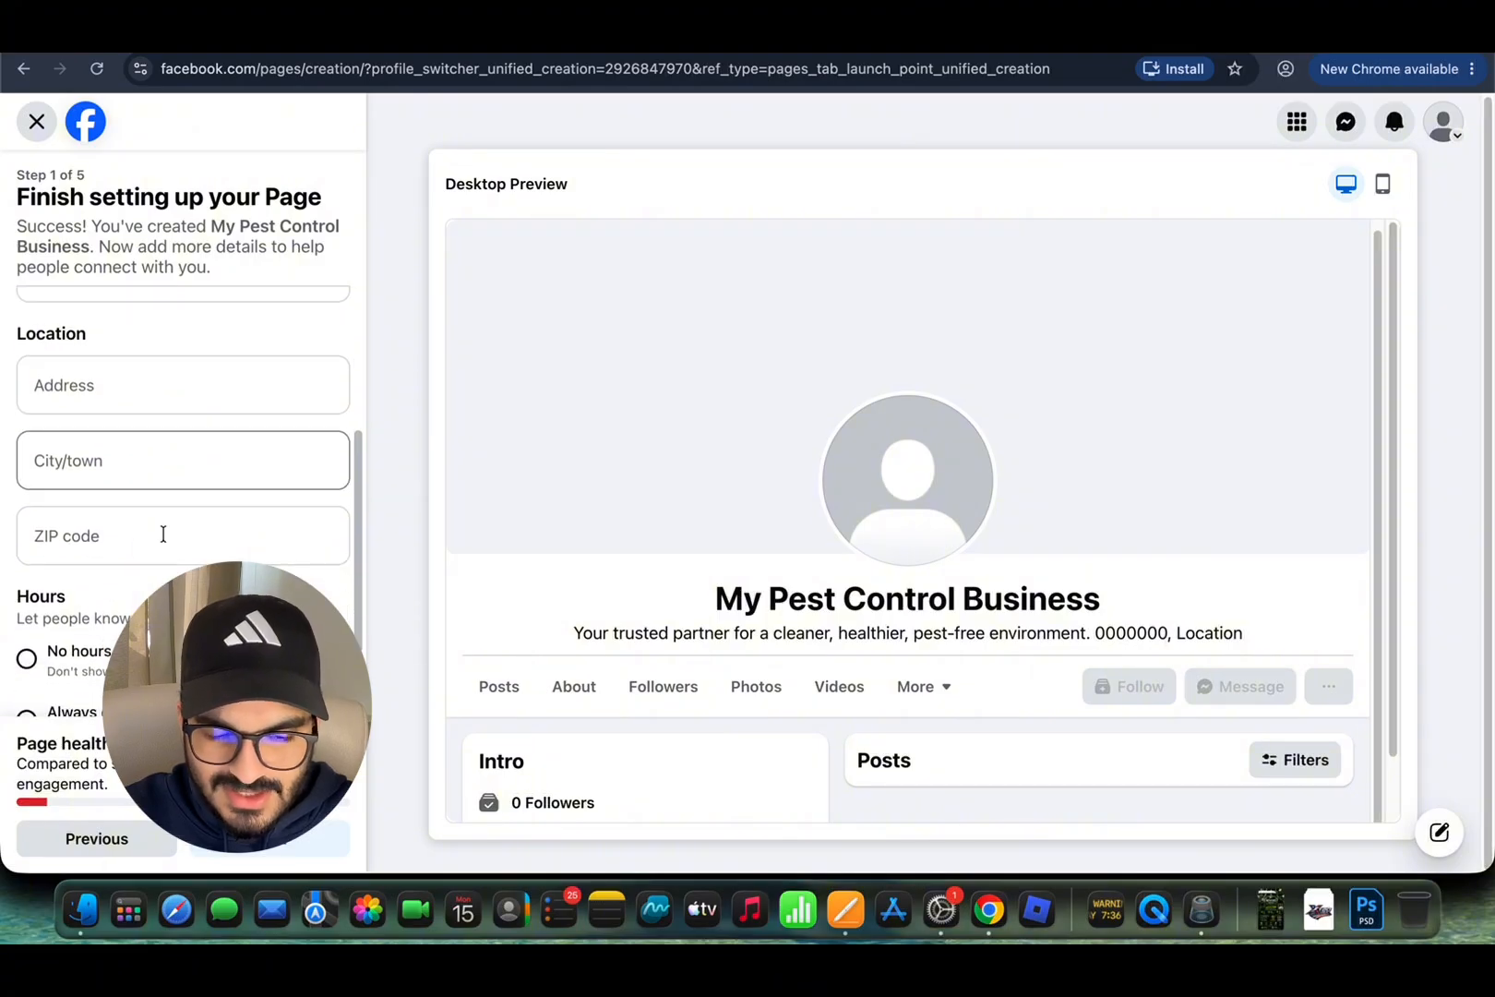
{"action": "scroll", "coordinate": [166, 542], "scroll_direction": "up", "scroll_amount": 10}
{"action": "scroll", "coordinate": [250, 474], "scroll_direction": "down", "scroll_amount": 10}
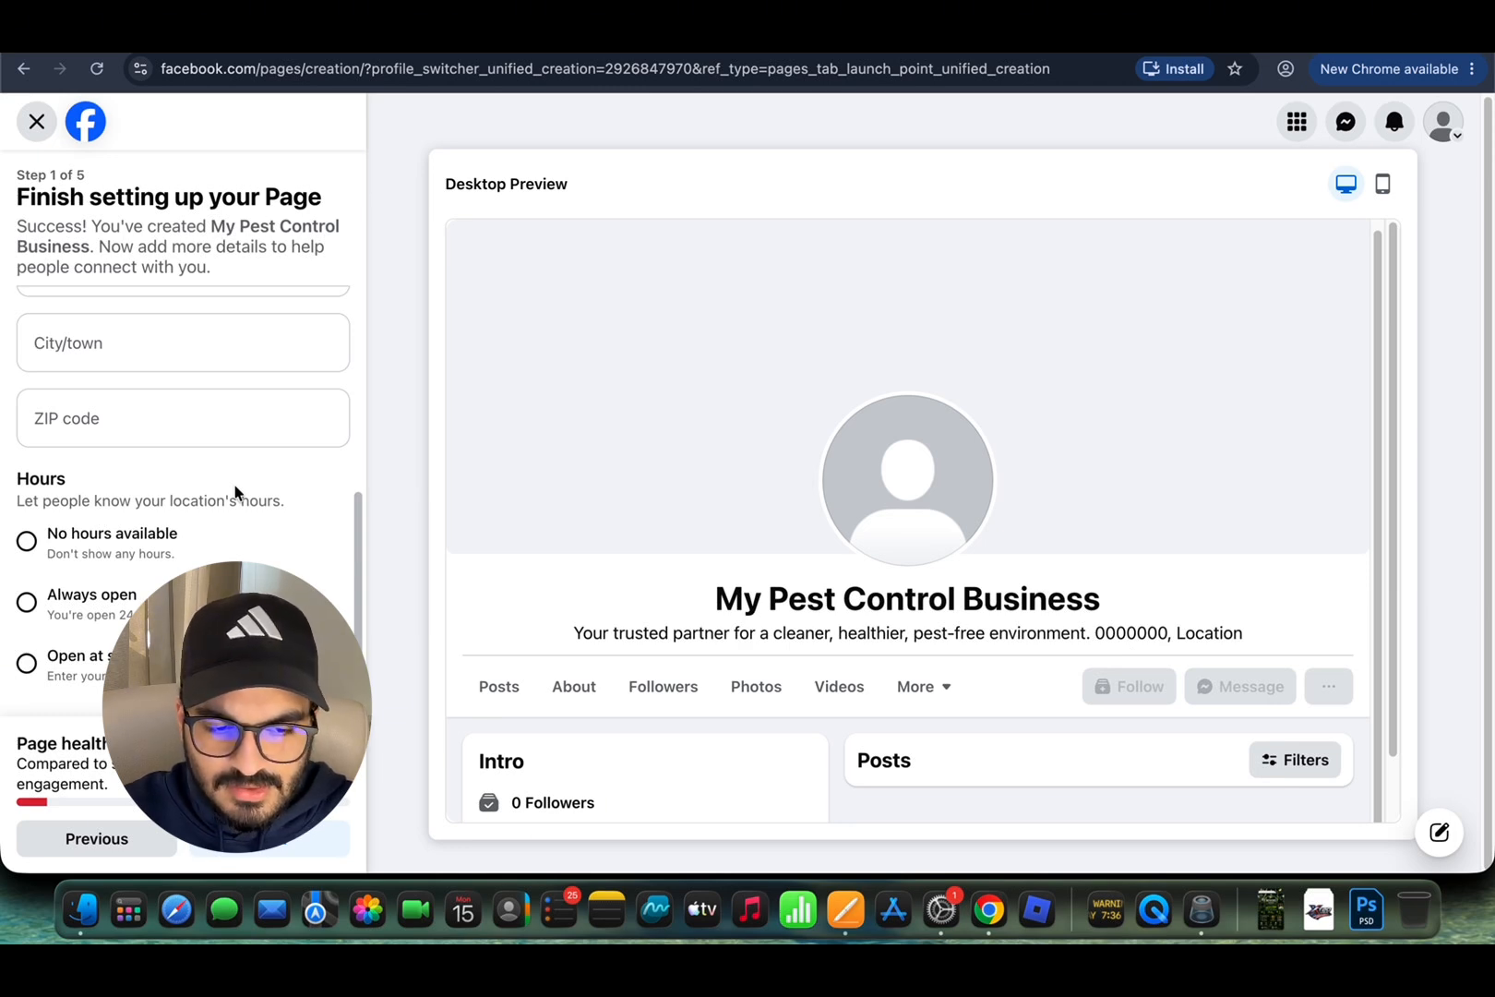
{"action": "scroll", "coordinate": [235, 492], "scroll_direction": "up", "scroll_amount": 10}
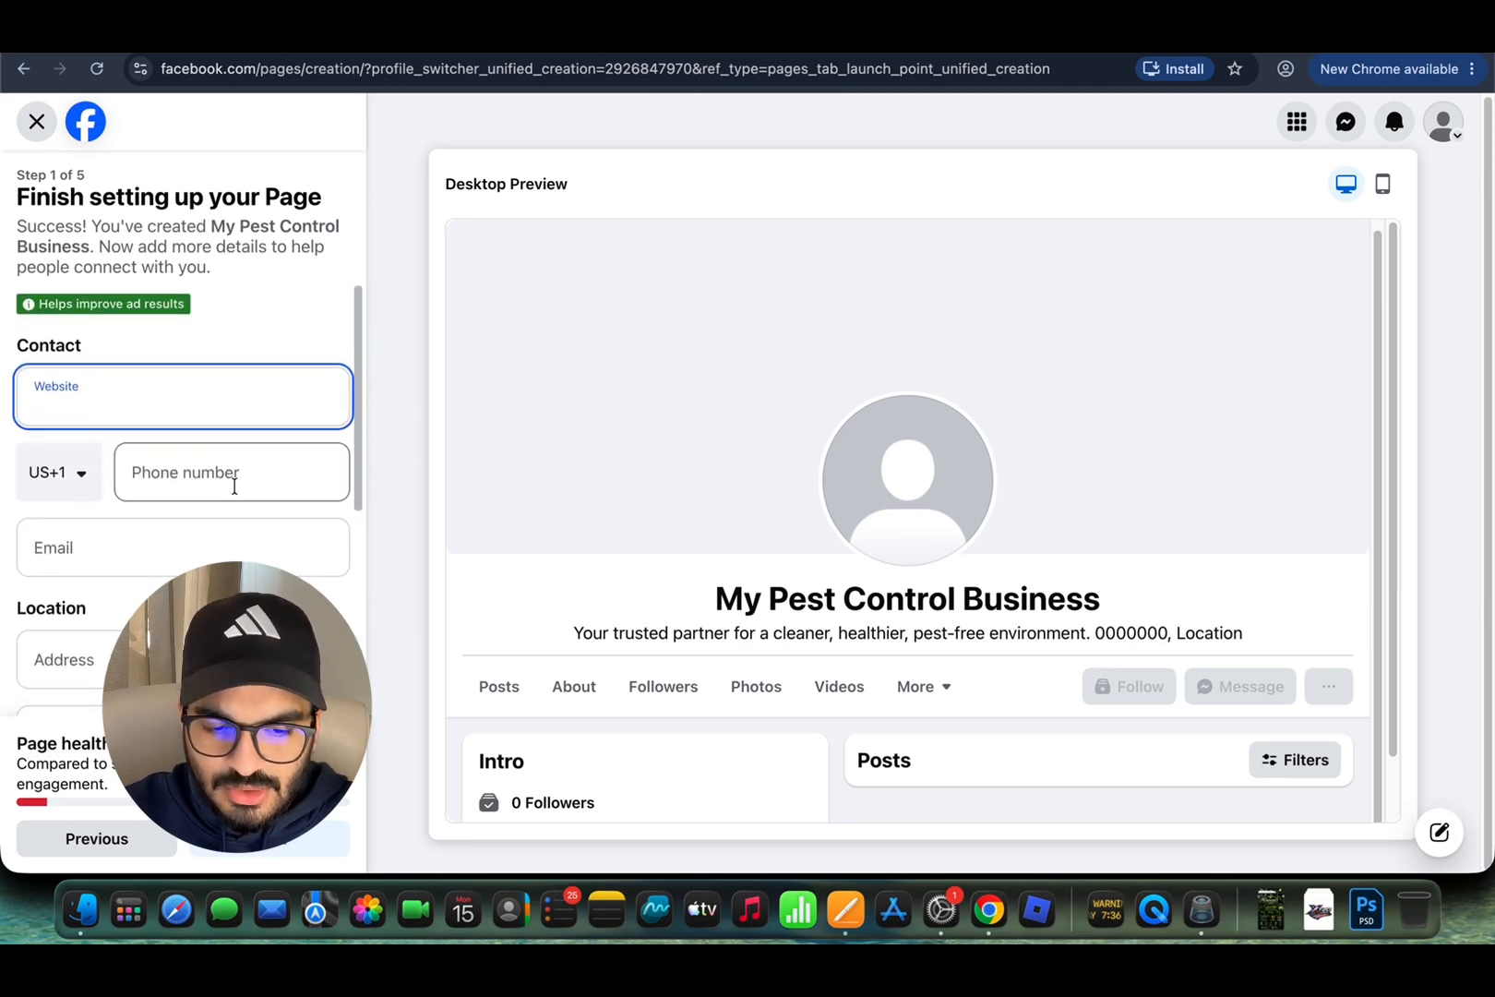
{"action": "scroll", "coordinate": [184, 513], "scroll_direction": "down", "scroll_amount": 2}
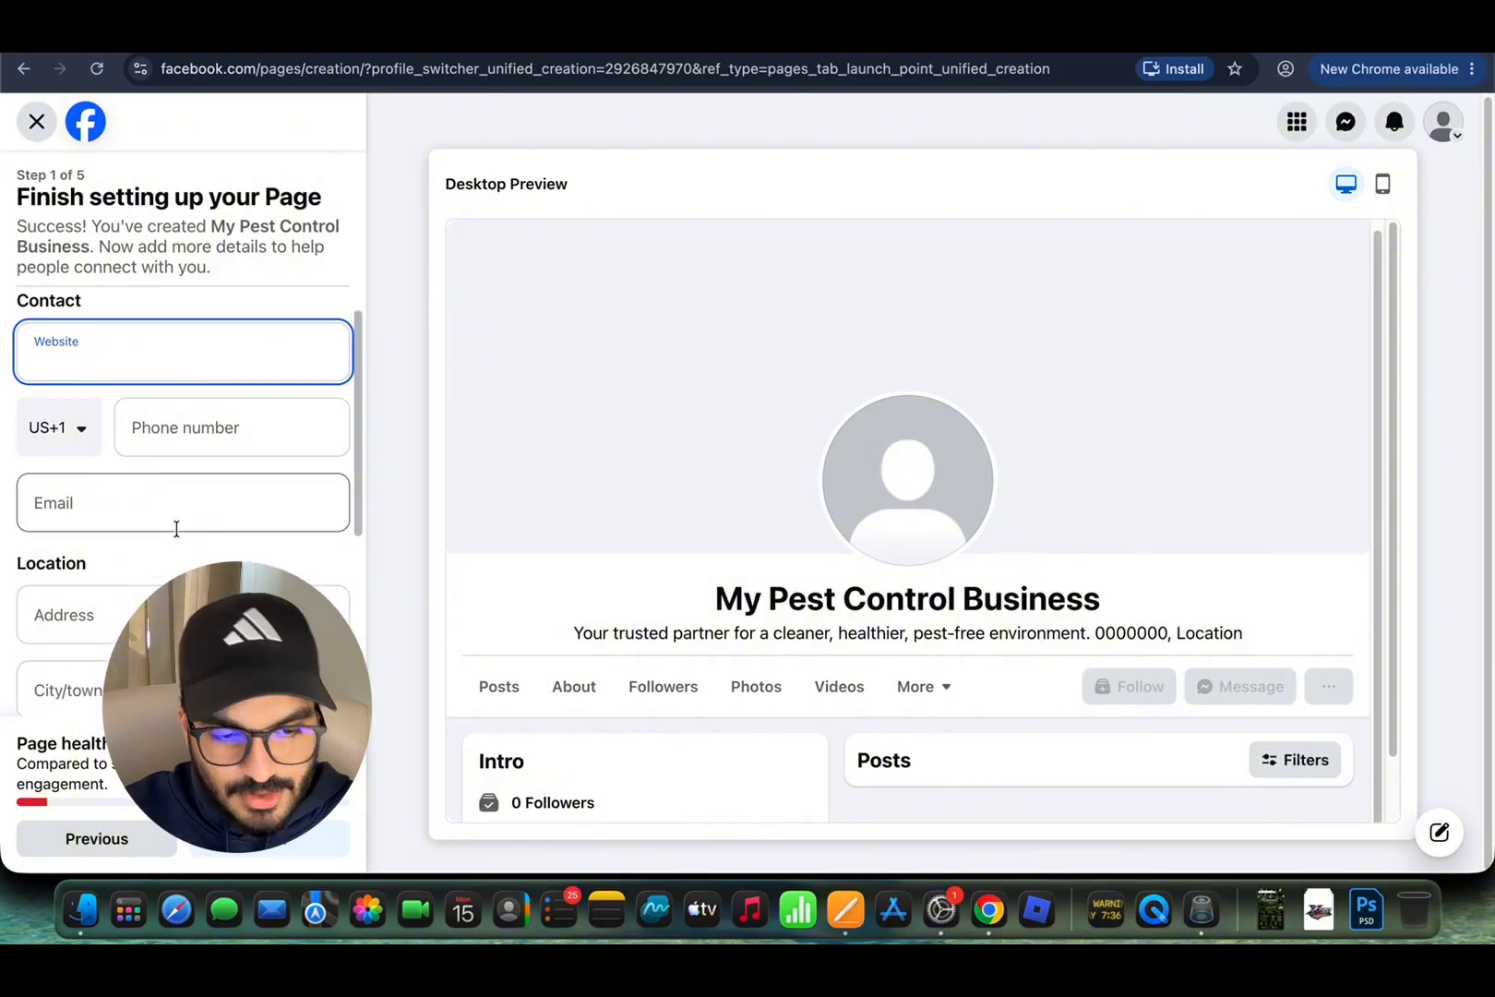
{"action": "scroll", "coordinate": [176, 528], "scroll_direction": "up", "scroll_amount": 2}
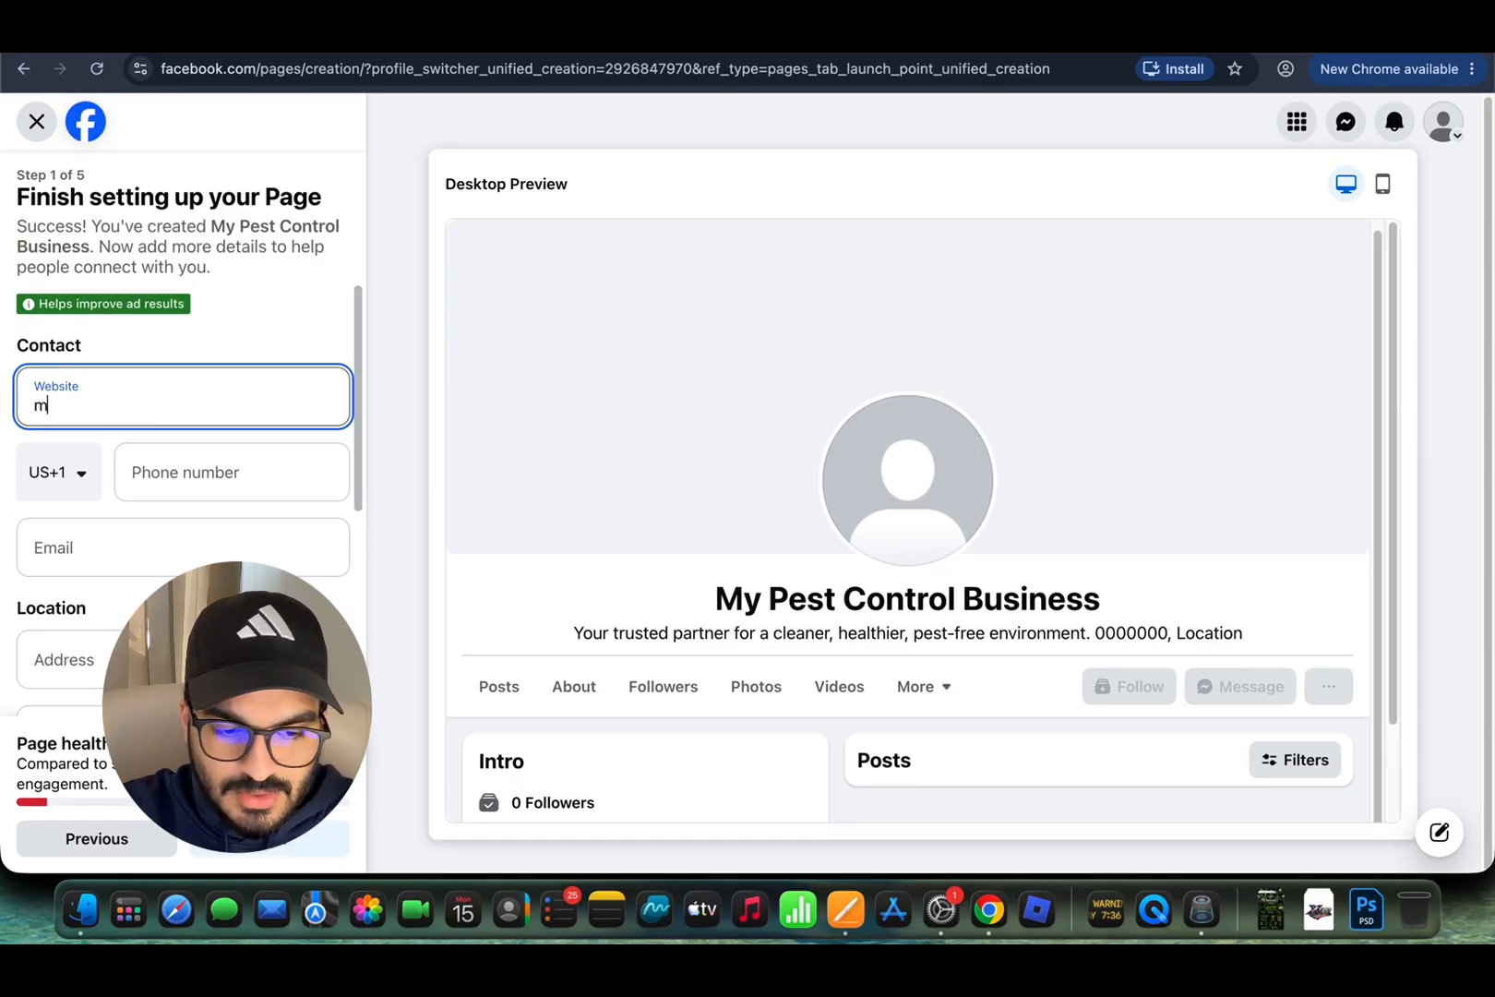
Step: Finish the website as 'yourwebsite.com' and enter the business email address
{"action": "type", "text": "yourwebsite.co"}
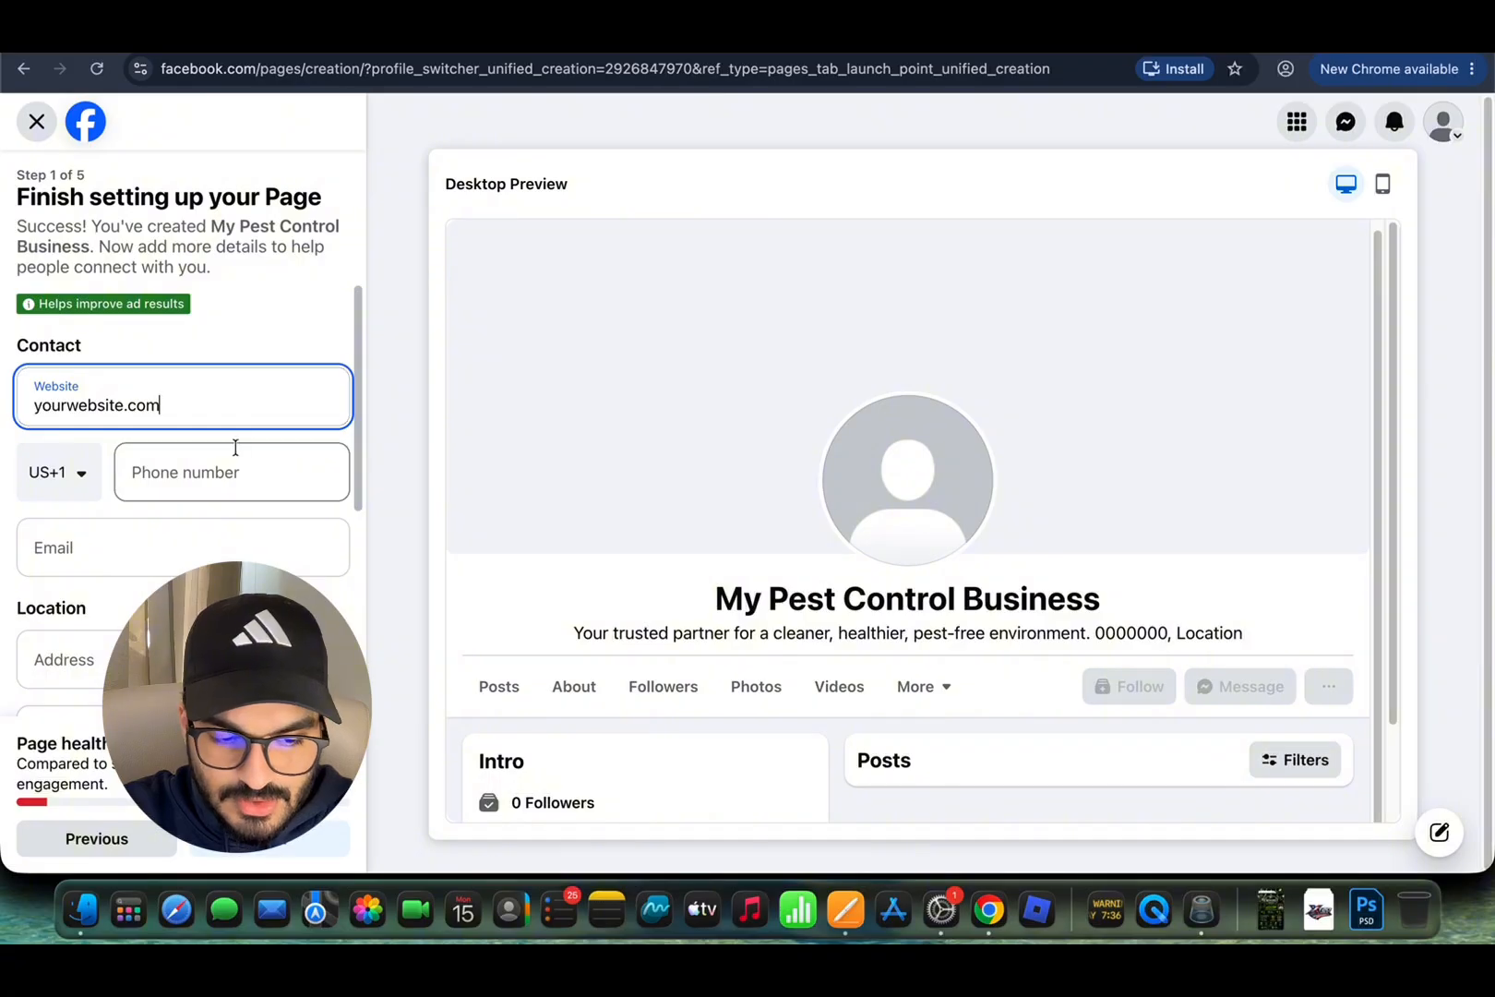
{"action": "left_click", "coordinate": [167, 464]}
{"action": "left_click", "coordinate": [185, 559]}
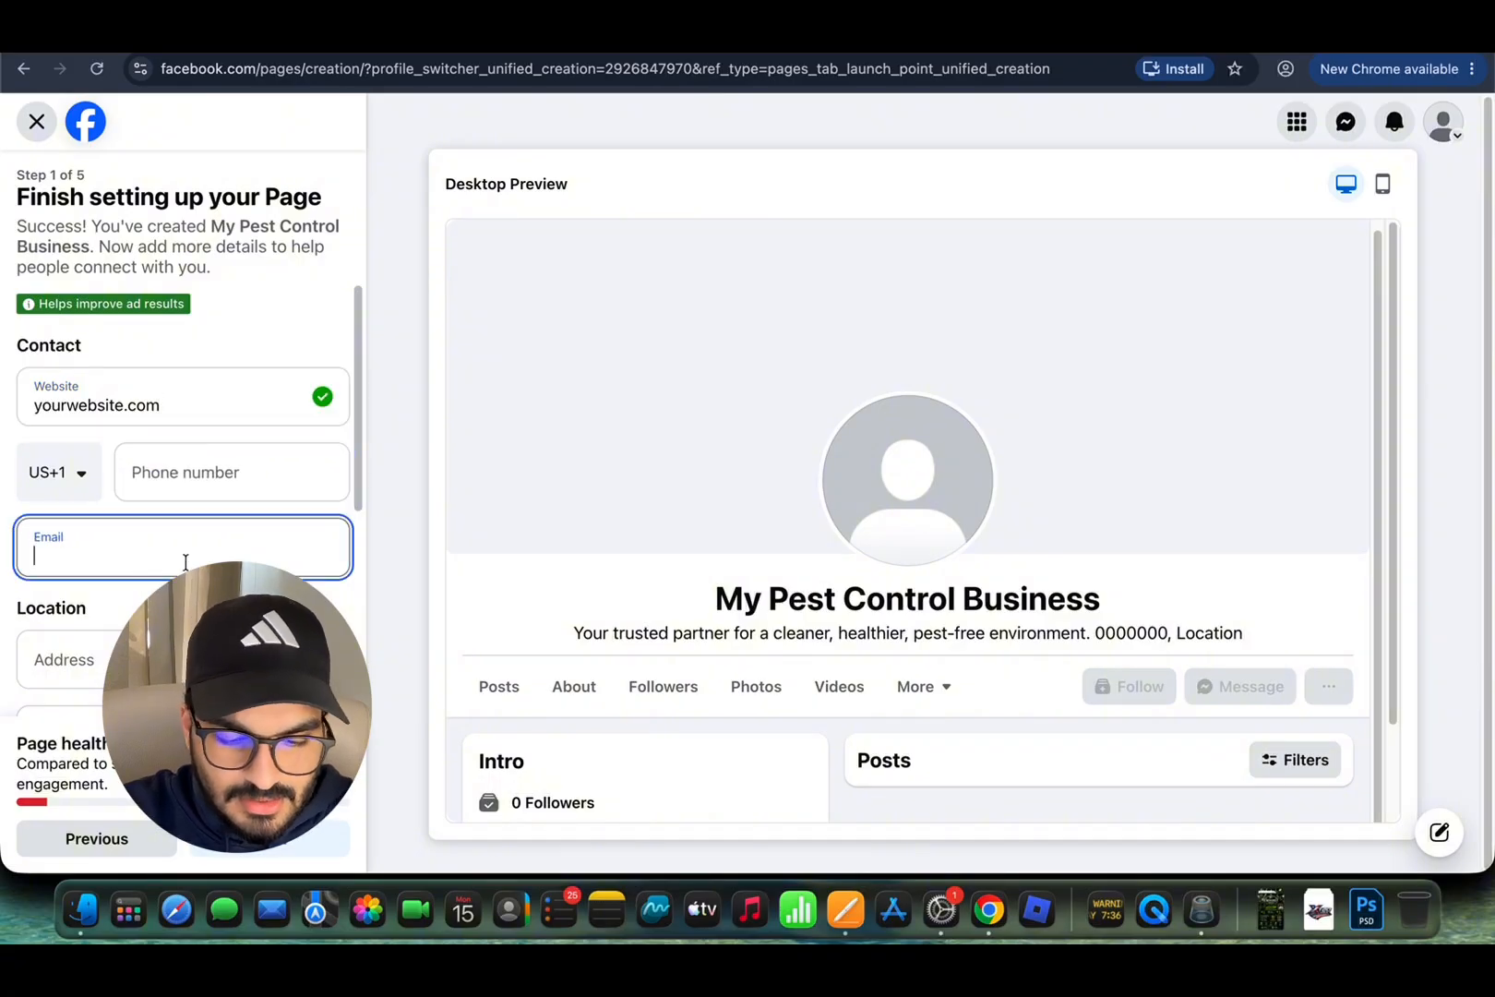
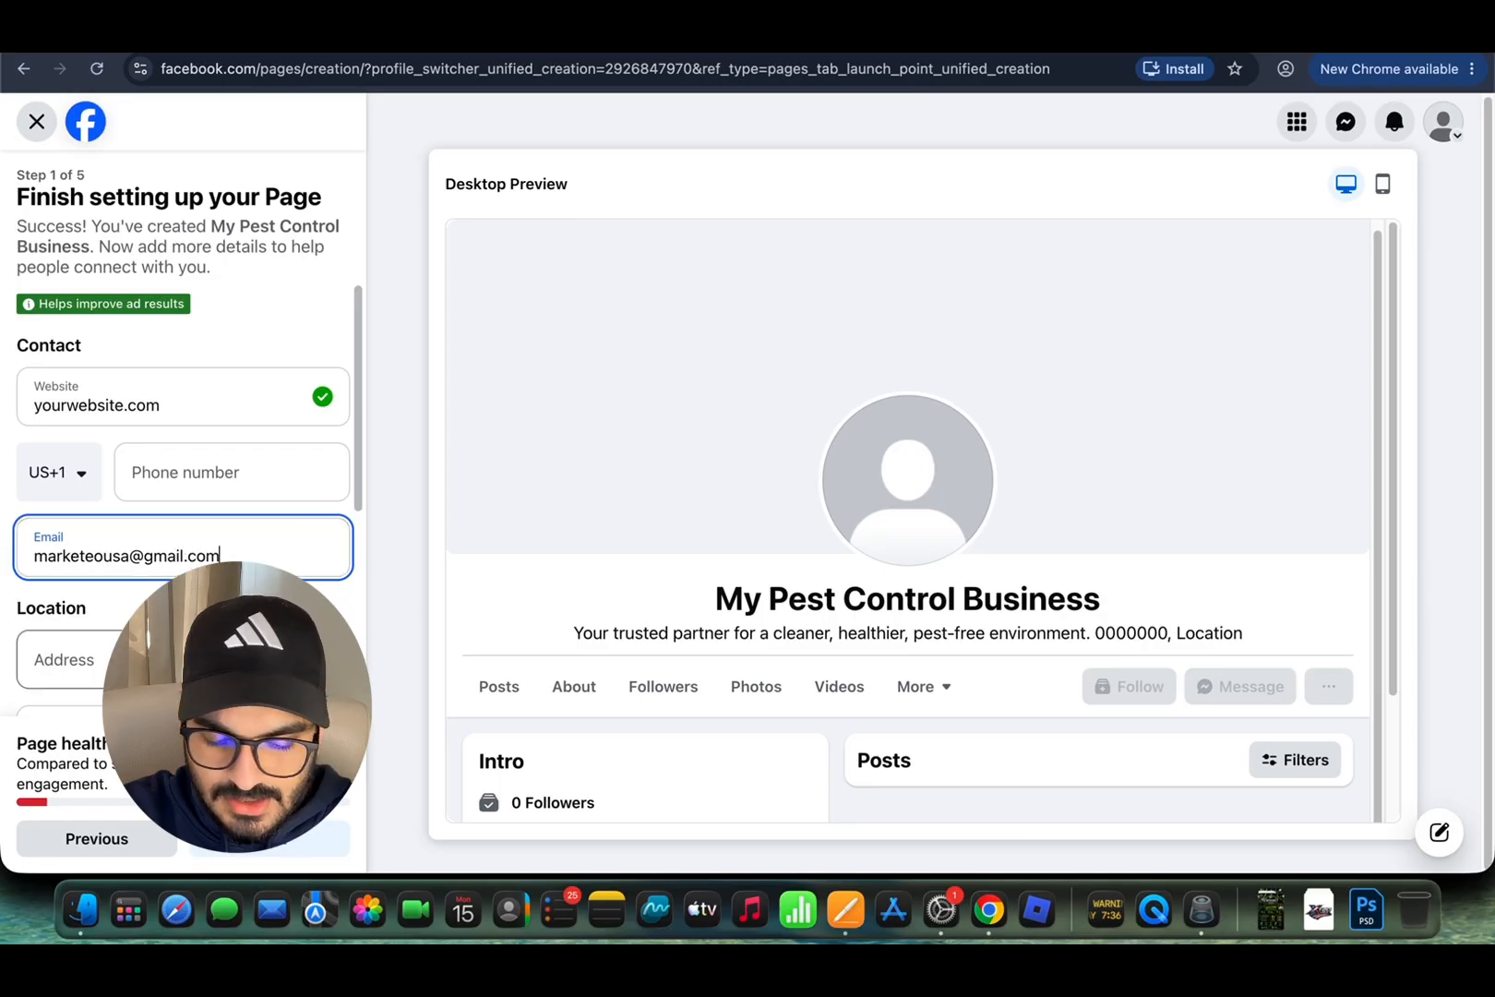
Step: Enter 'Your address' as the address and set the hours to Always open
{"action": "scroll", "coordinate": [143, 537], "scroll_direction": "down", "scroll_amount": 3}
{"action": "left_click", "coordinate": [246, 513]}
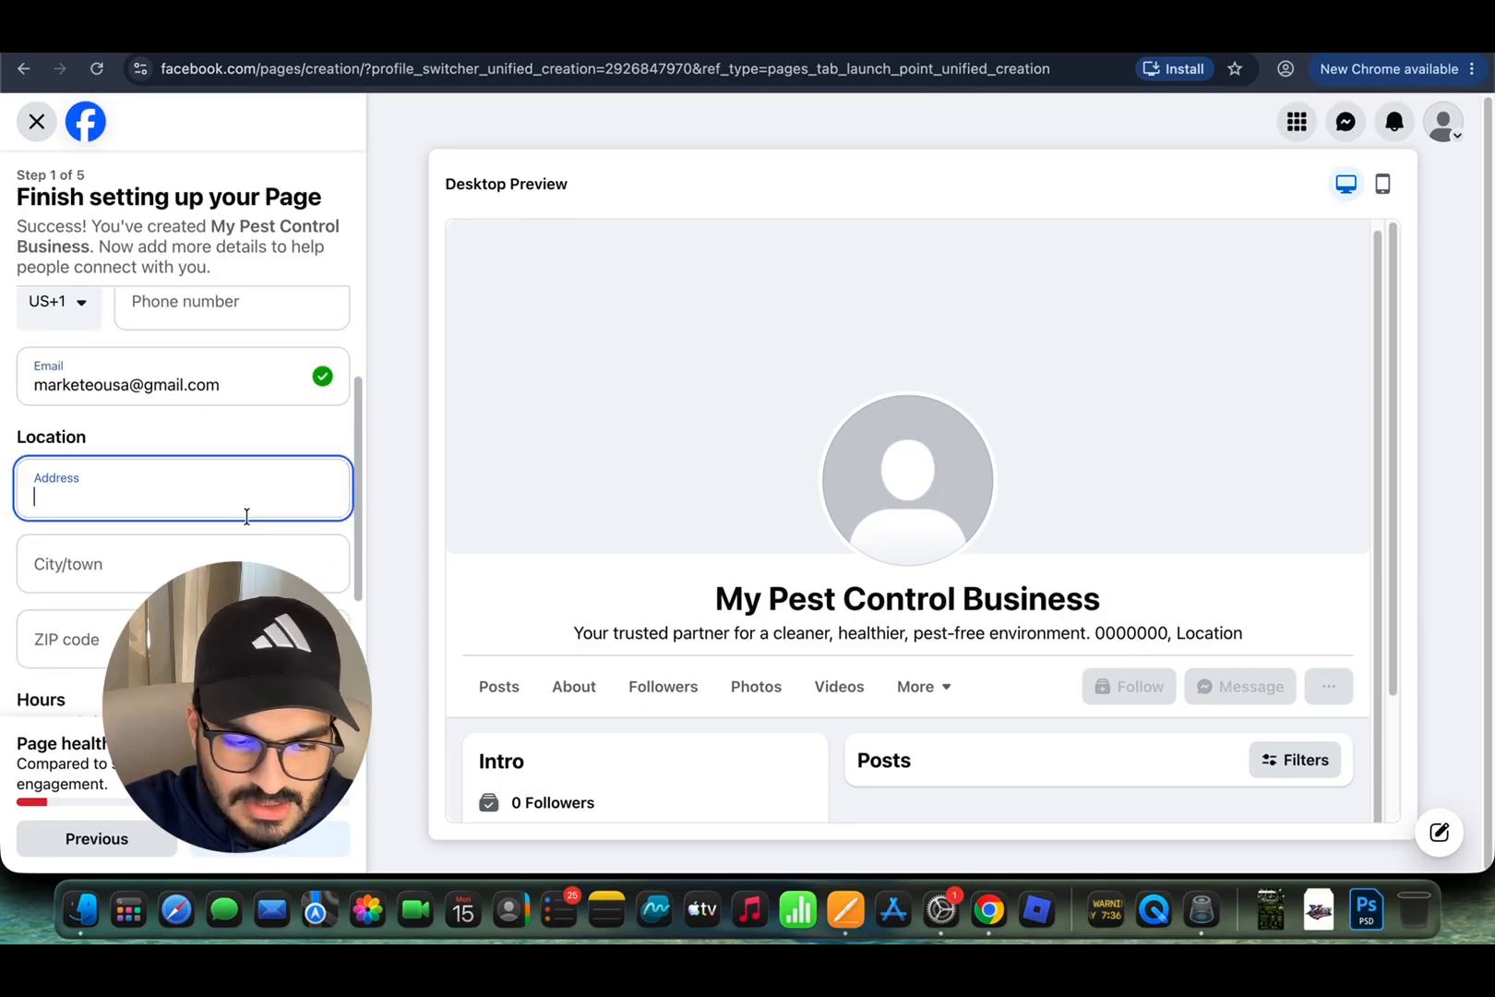
{"action": "type", "text": "Y"}
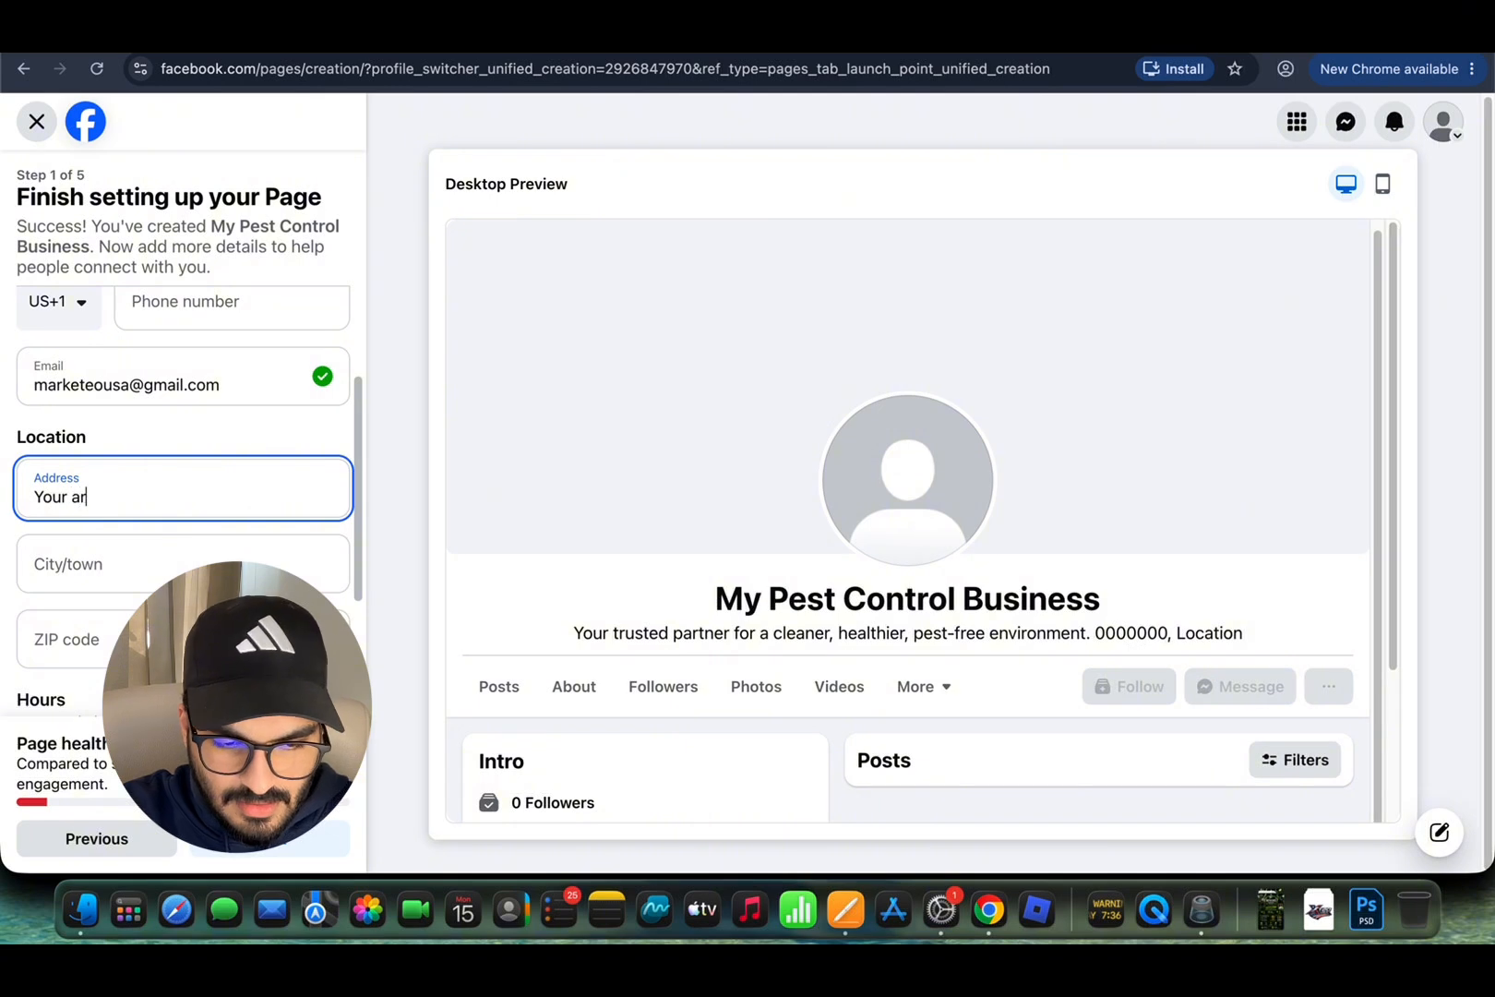
{"action": "type", "text": "our address"}
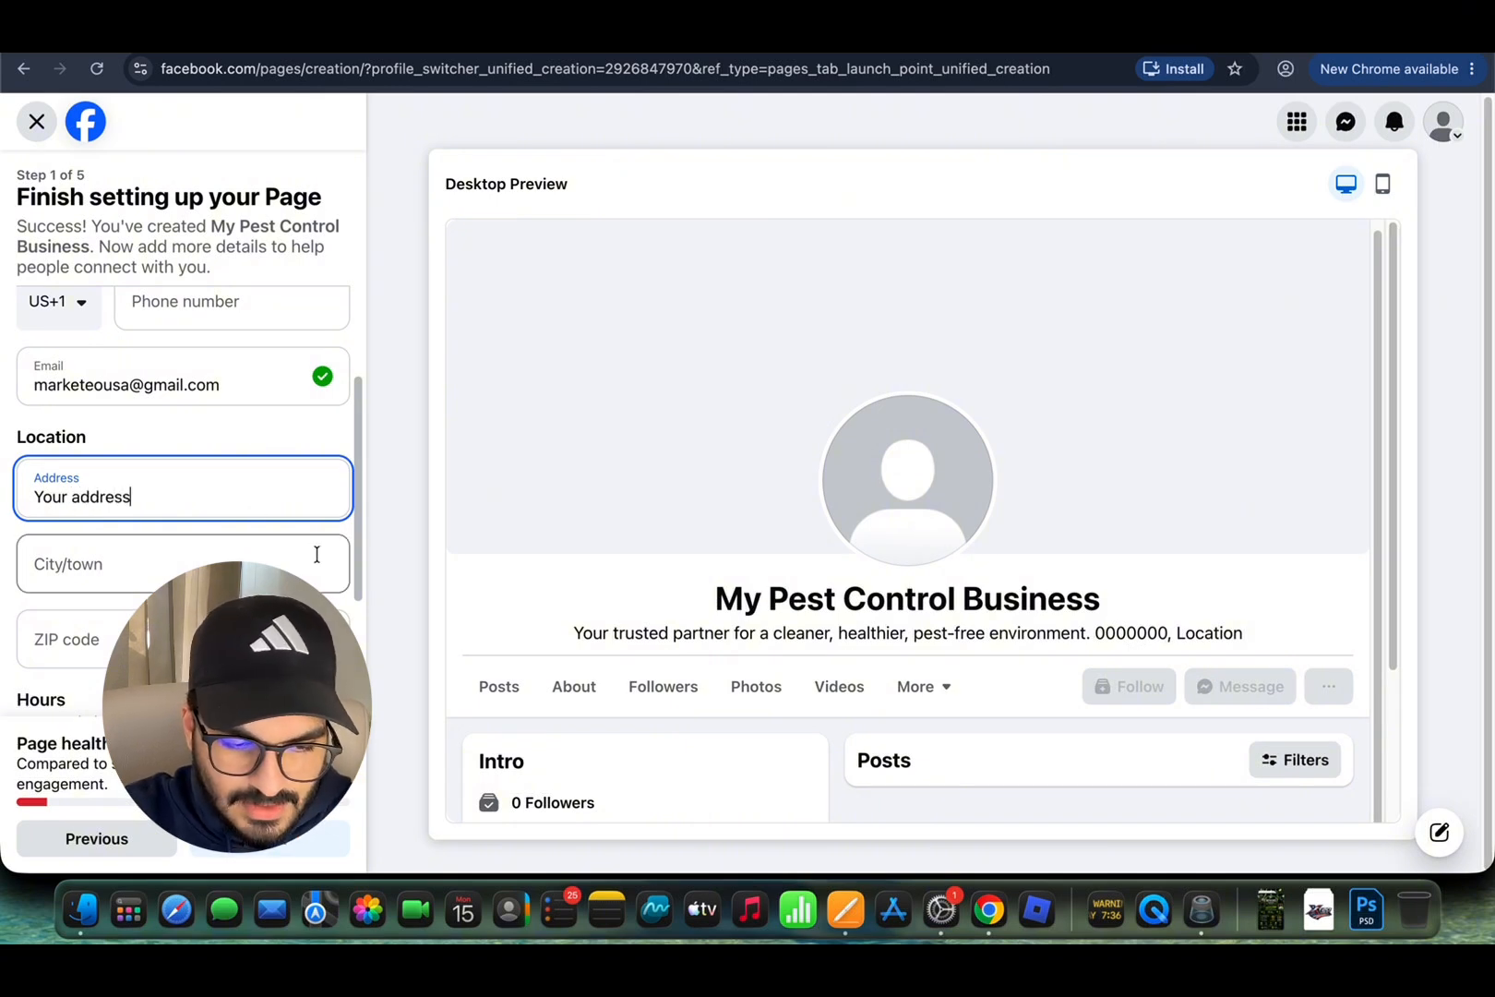
{"action": "scroll", "coordinate": [283, 556], "scroll_direction": "down", "scroll_amount": 4}
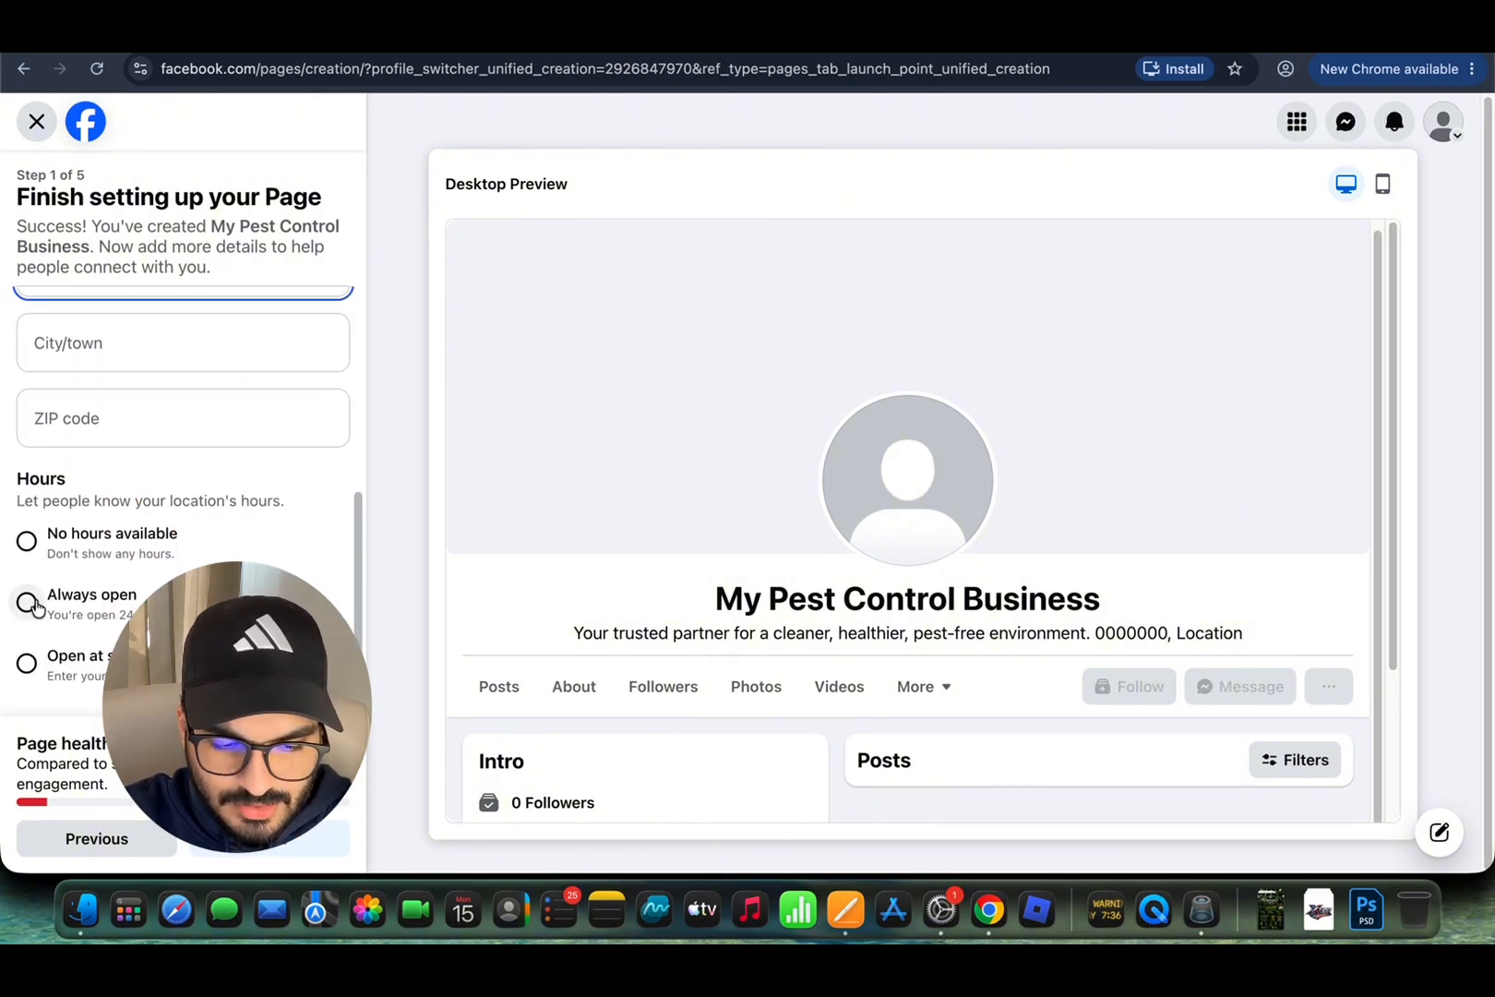
{"action": "left_click", "coordinate": [26, 602]}
Step: Review the contact and location fields, checking ZIP code, City and Phone
{"action": "scroll", "coordinate": [185, 517], "scroll_direction": "up", "scroll_amount": 5}
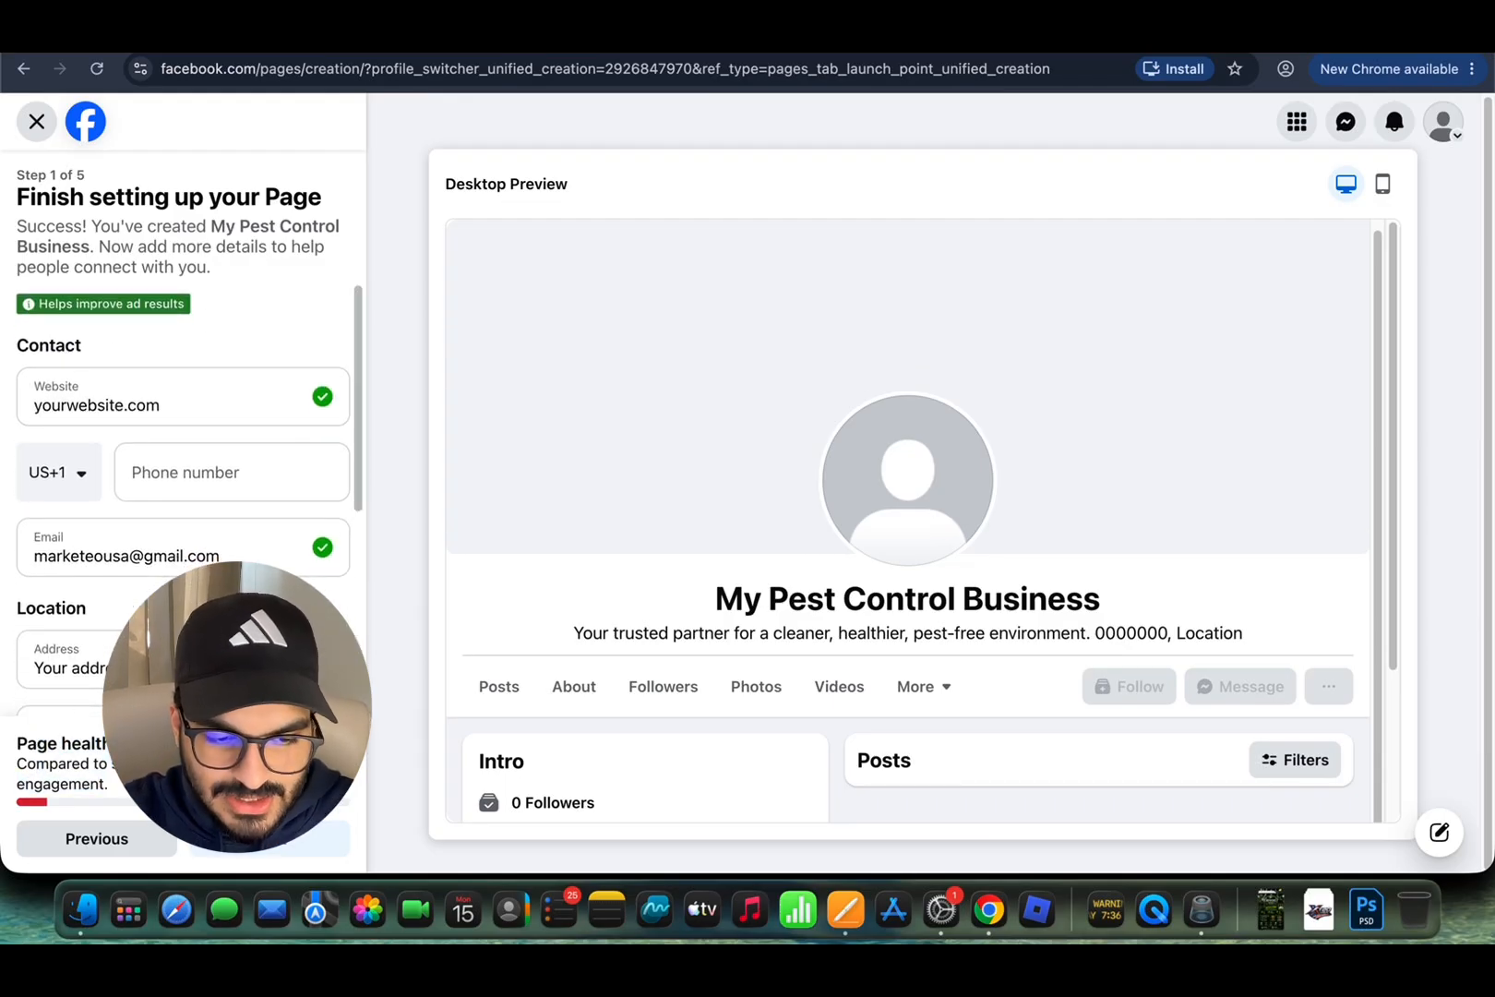
{"action": "scroll", "coordinate": [86, 780], "scroll_direction": "down", "scroll_amount": 2}
{"action": "scroll", "coordinate": [250, 489], "scroll_direction": "down", "scroll_amount": 3}
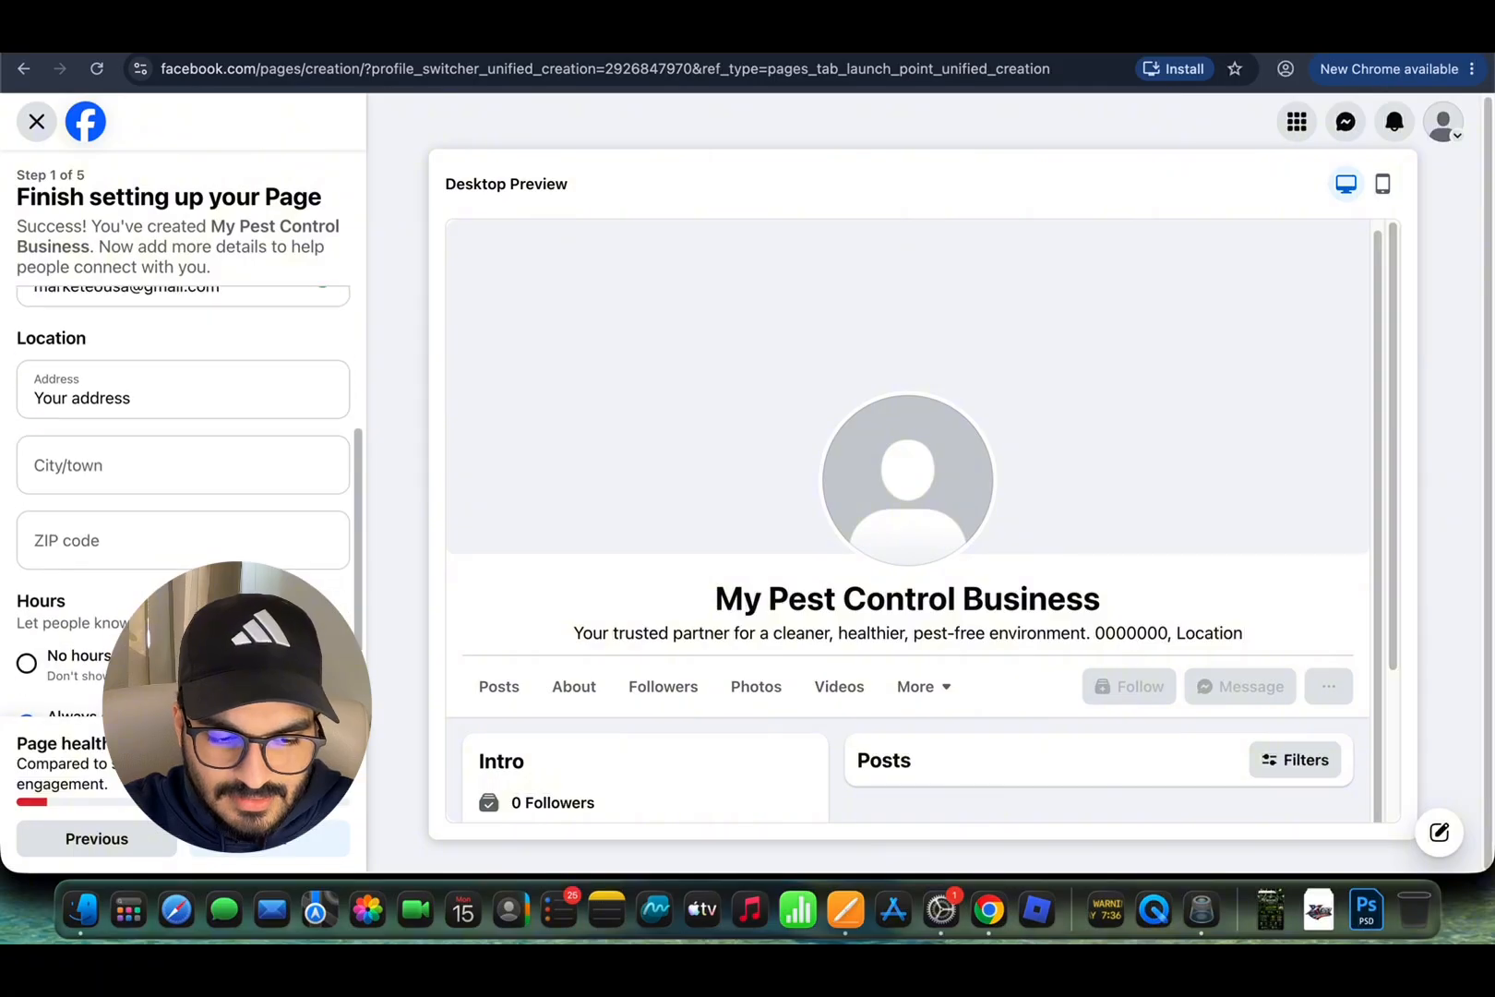
{"action": "scroll", "coordinate": [250, 489], "scroll_direction": "up", "scroll_amount": 5}
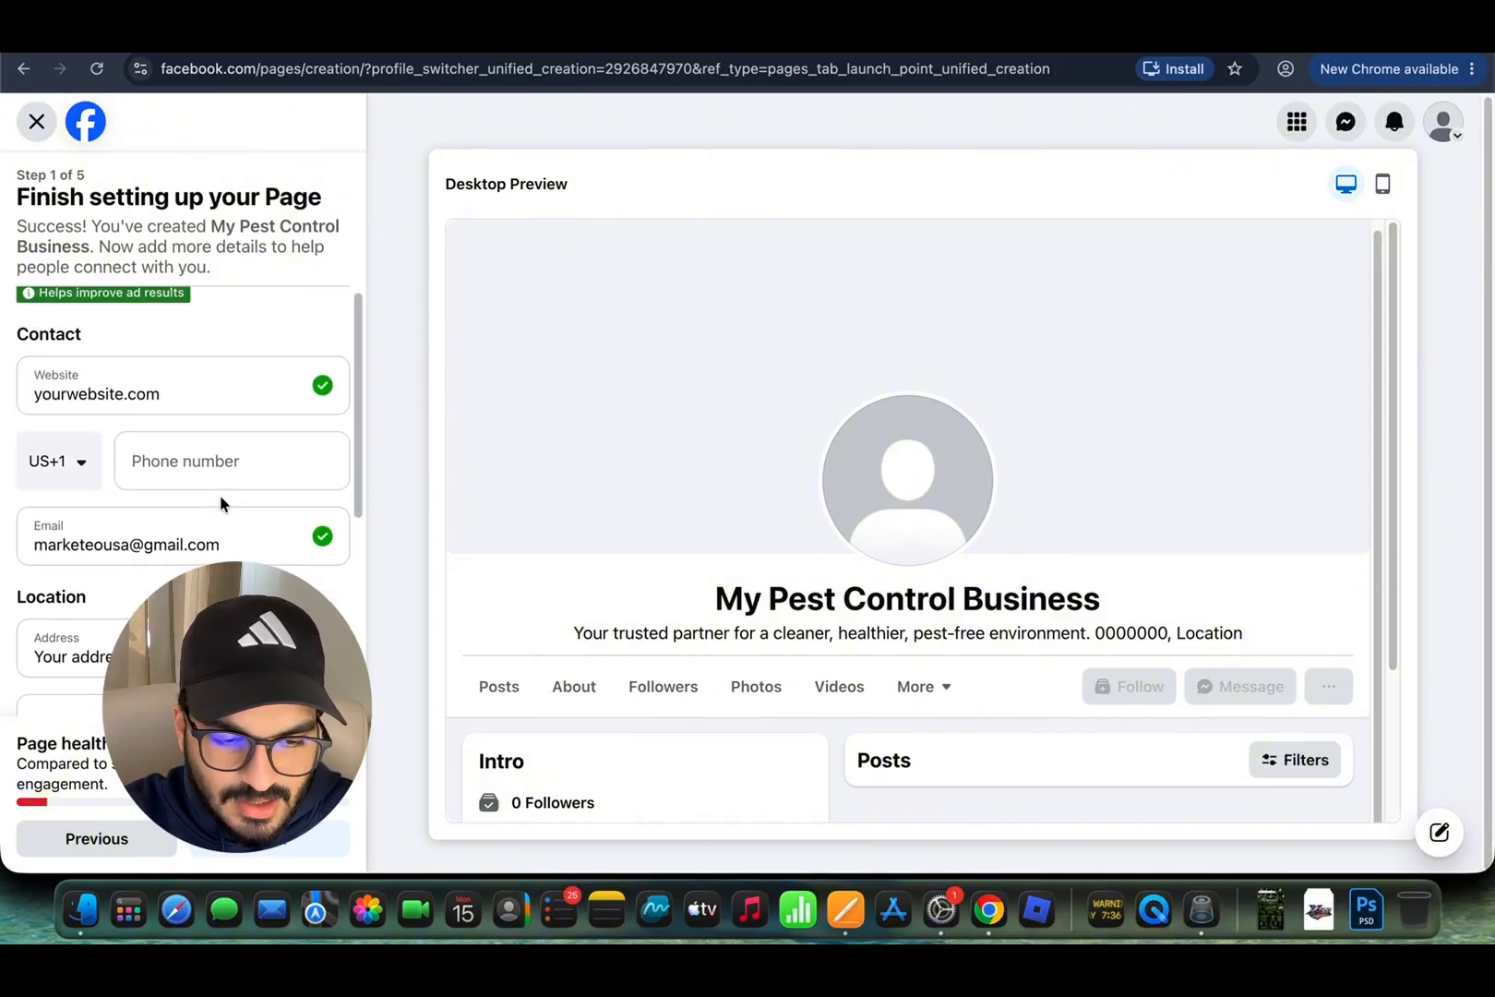
{"action": "scroll", "coordinate": [219, 495], "scroll_direction": "down", "scroll_amount": 2}
{"action": "scroll", "coordinate": [190, 472], "scroll_direction": "down", "scroll_amount": 2}
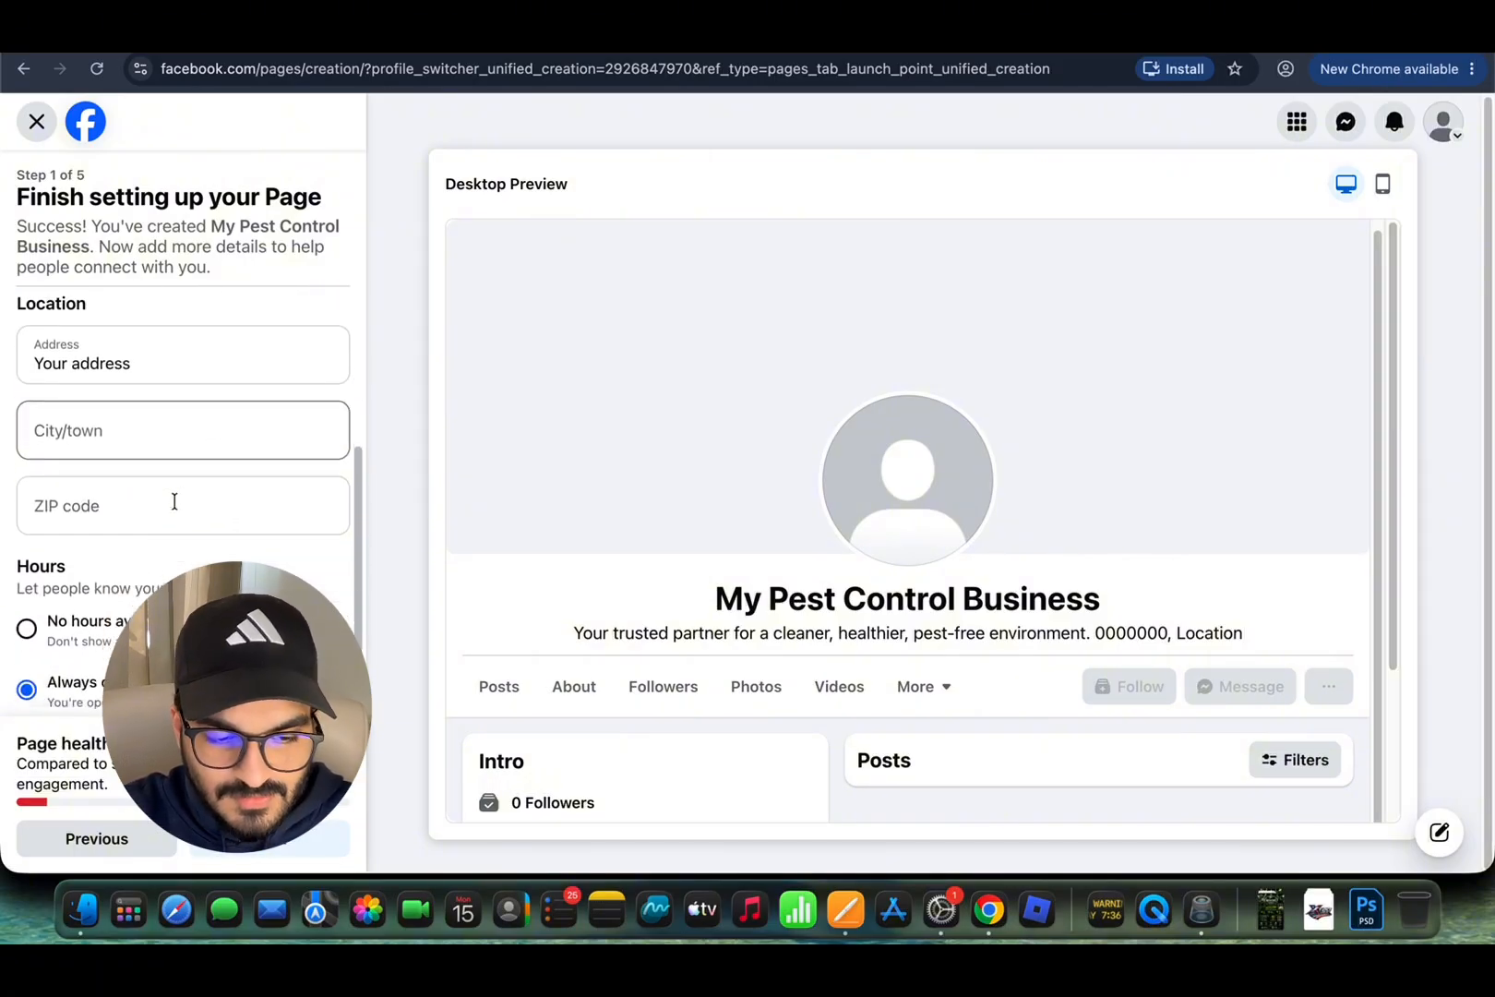
{"action": "scroll", "coordinate": [175, 501], "scroll_direction": "up", "scroll_amount": 2}
{"action": "scroll", "coordinate": [173, 500], "scroll_direction": "down", "scroll_amount": 2}
{"action": "left_click", "coordinate": [103, 561]}
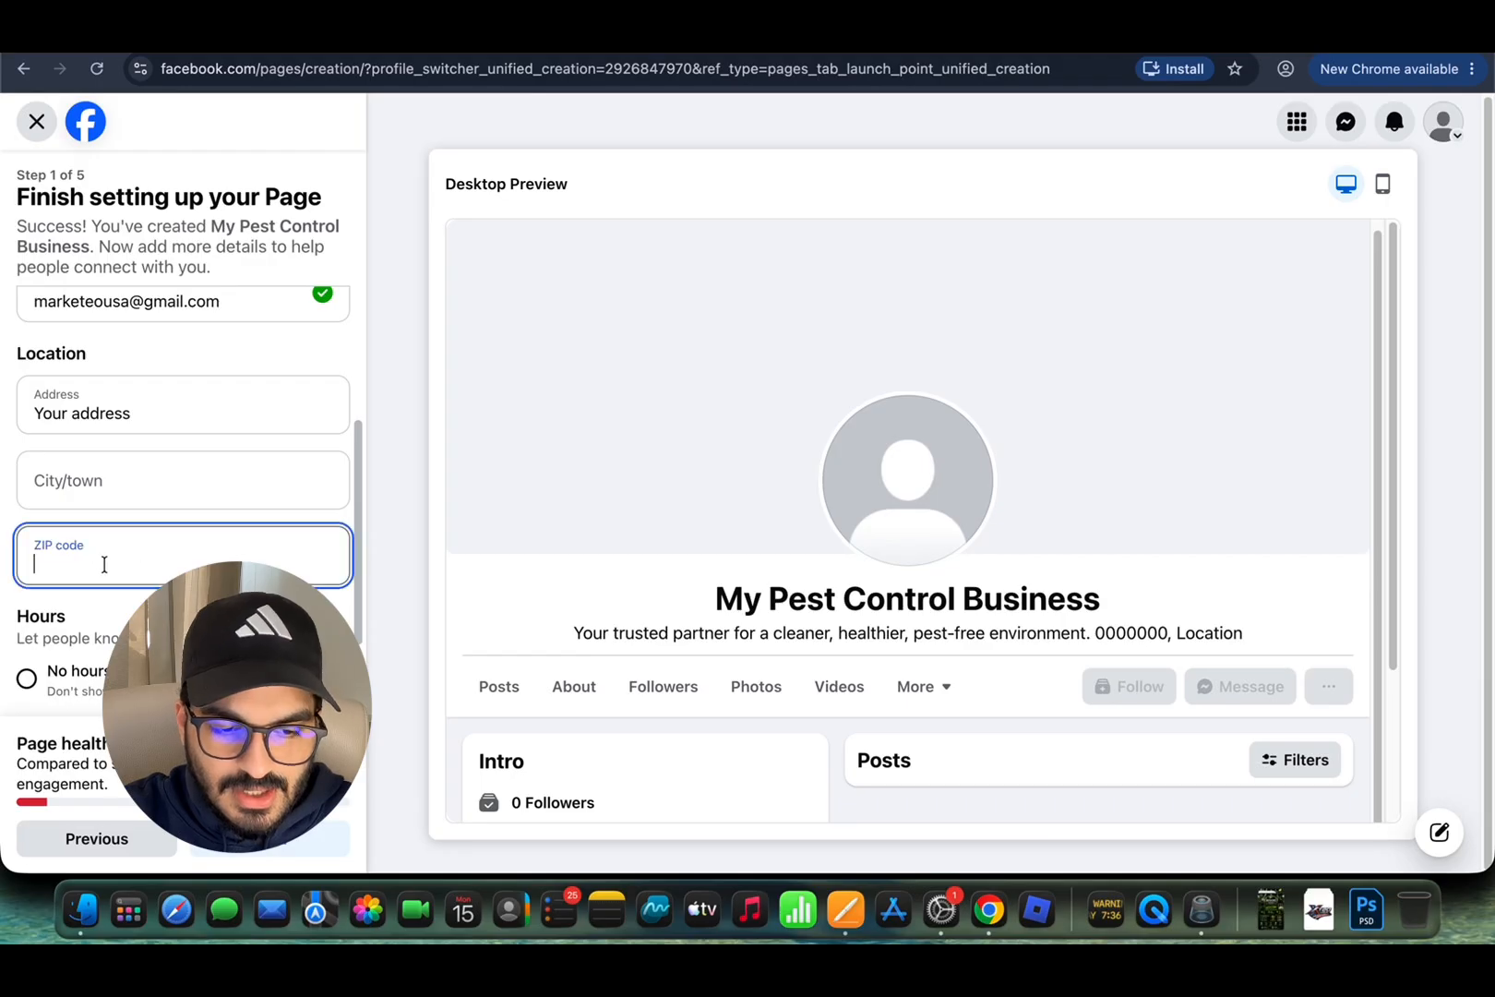
{"action": "left_click", "coordinate": [135, 487]}
{"action": "scroll", "coordinate": [167, 474], "scroll_direction": "up", "scroll_amount": 2}
{"action": "left_click", "coordinate": [206, 399]}
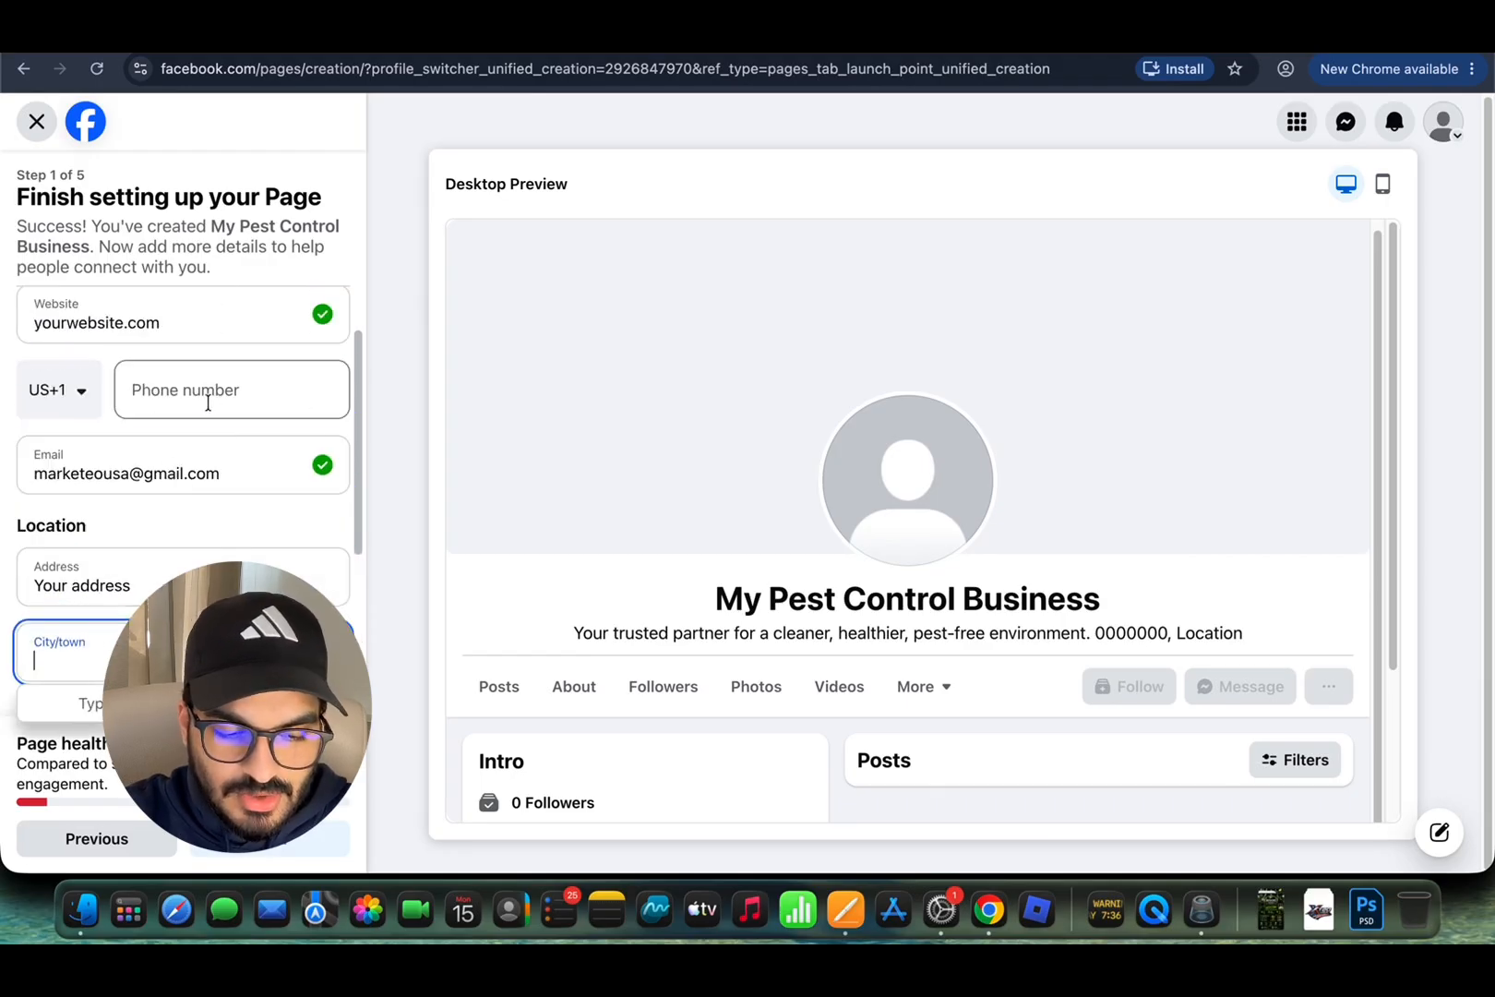
Step: Submit the contact details to reach step 2, Customize your Page, with the logo shown
{"action": "scroll", "coordinate": [217, 600], "scroll_direction": "down", "scroll_amount": 1}
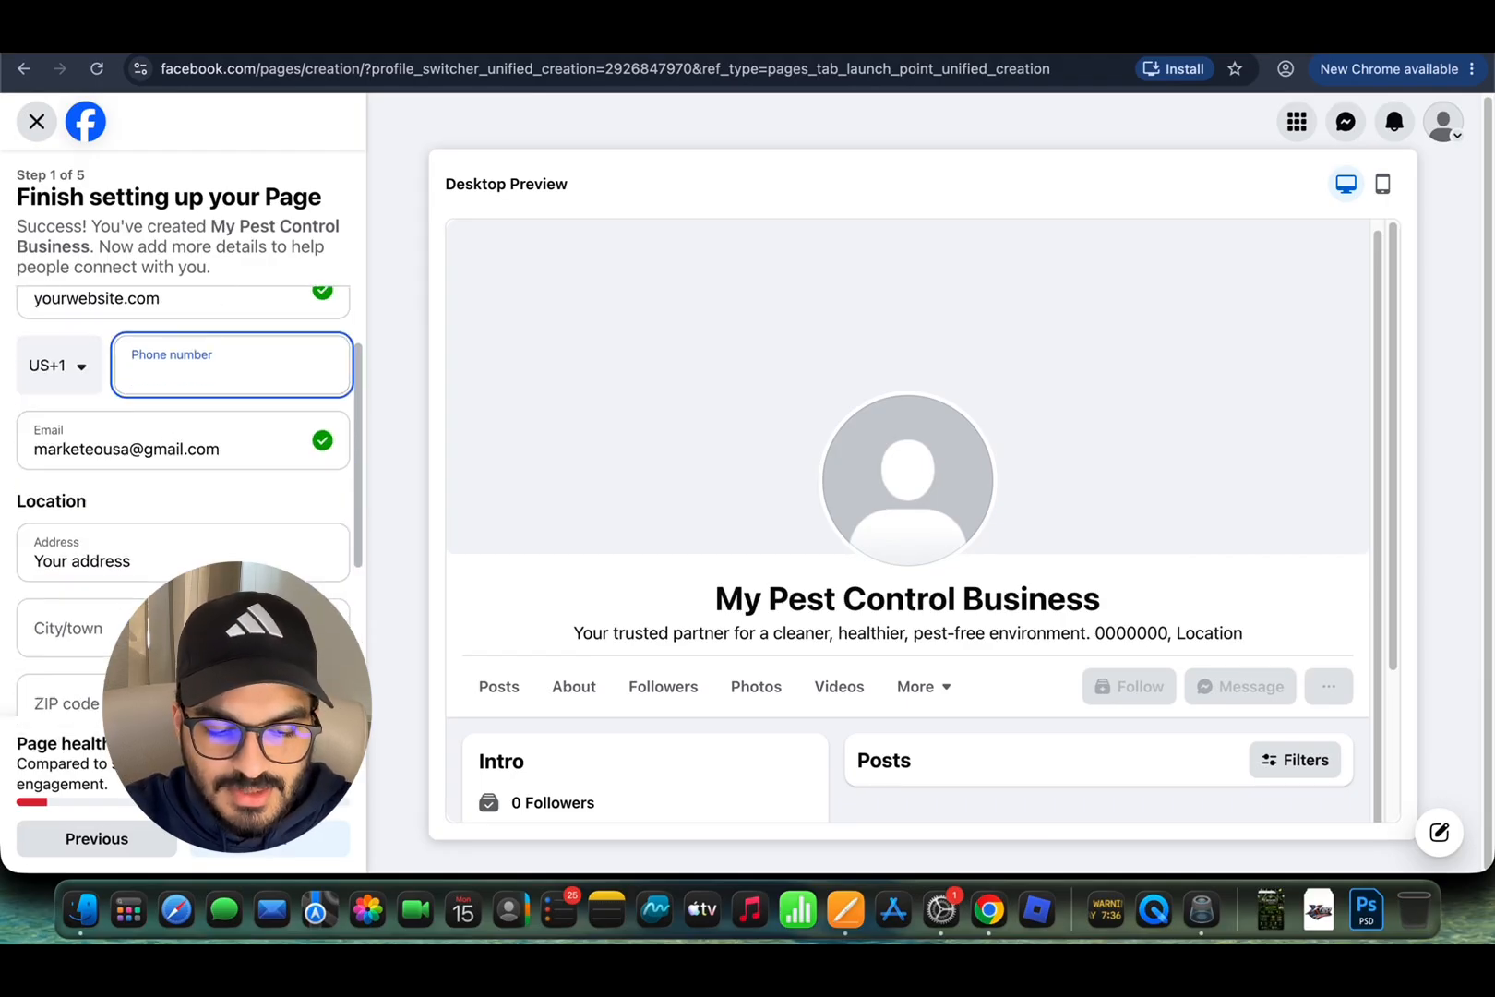
{"action": "left_click", "coordinate": [263, 835]}
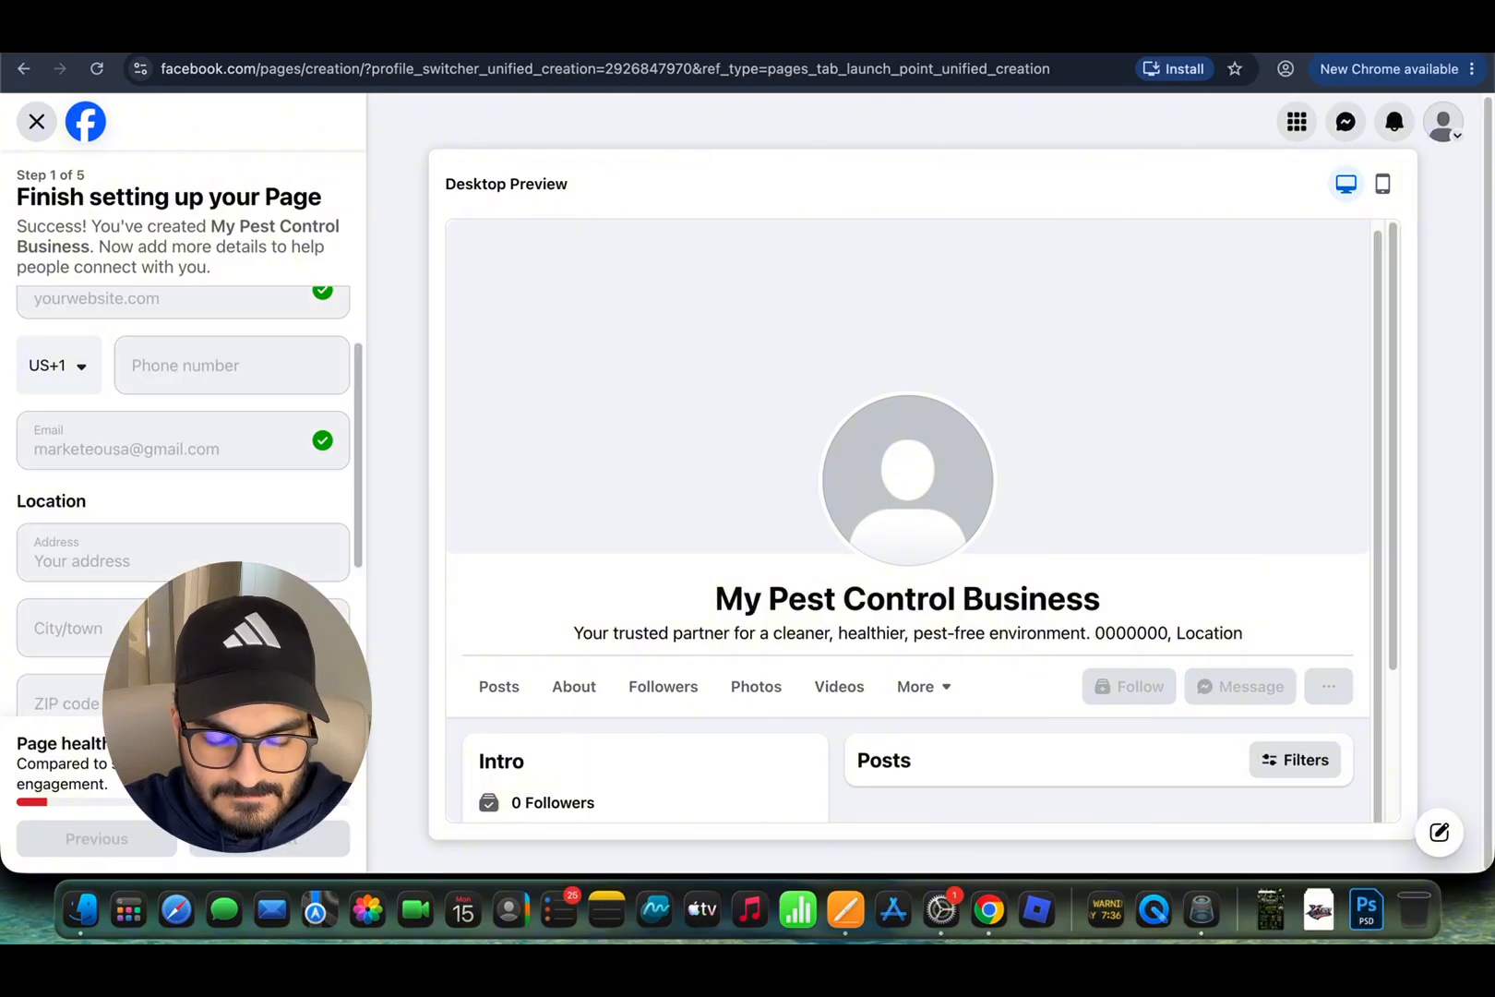
{"action": "scroll", "coordinate": [182, 501], "scroll_direction": "down", "scroll_amount": 1}
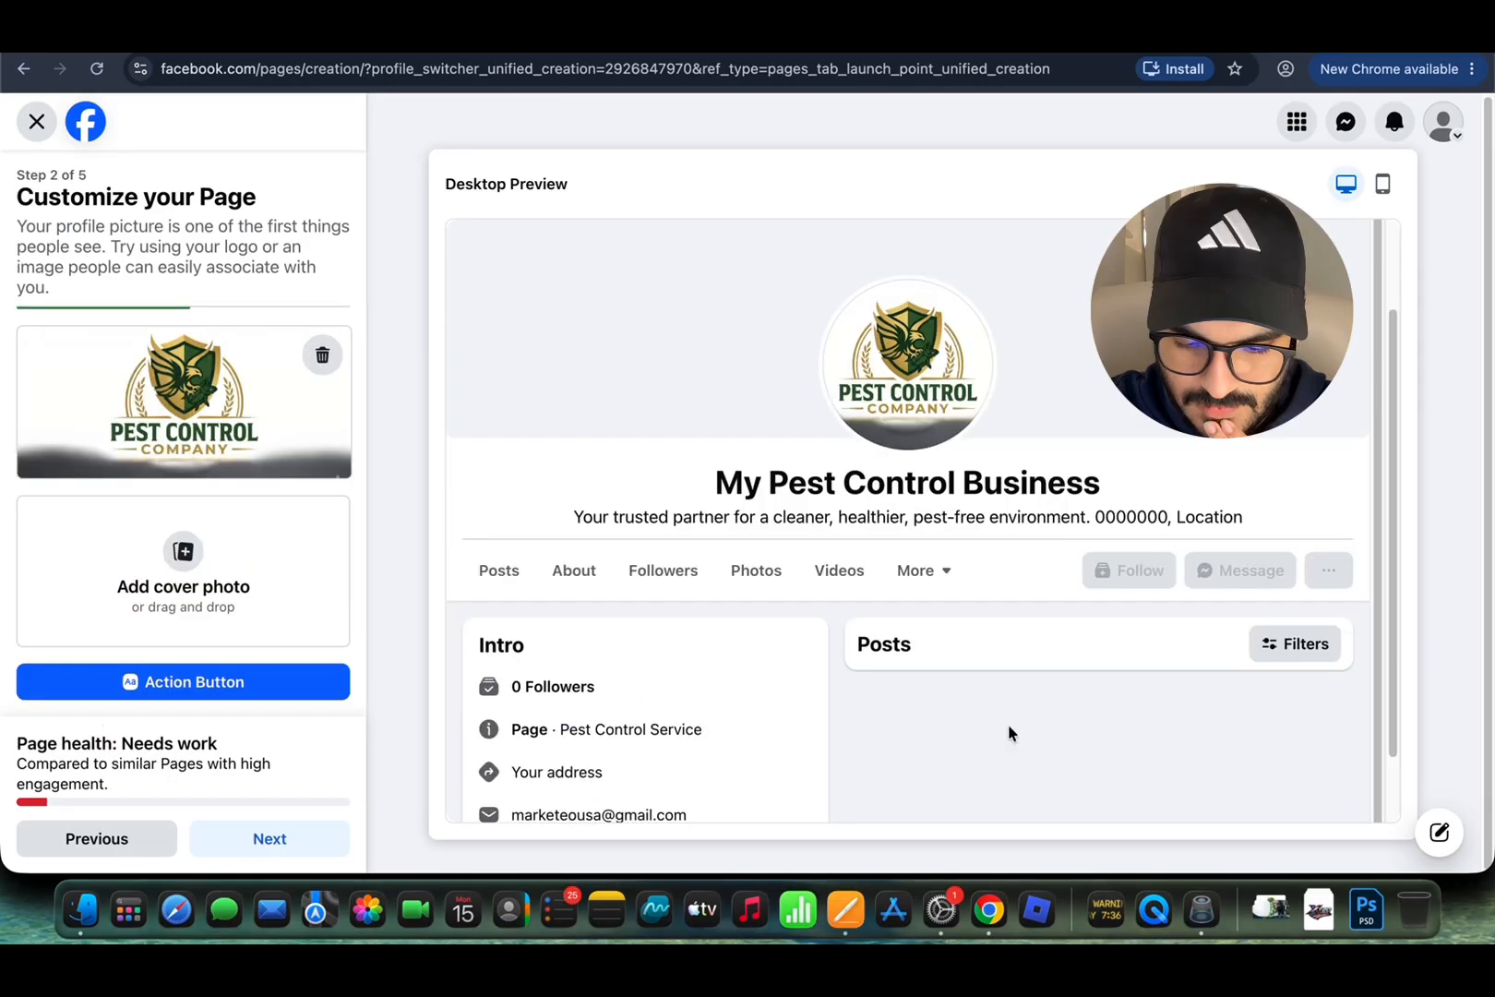
Step: Upload the green and white pest control banner from Downloads as the cover photo
{"action": "left_click", "coordinate": [237, 587]}
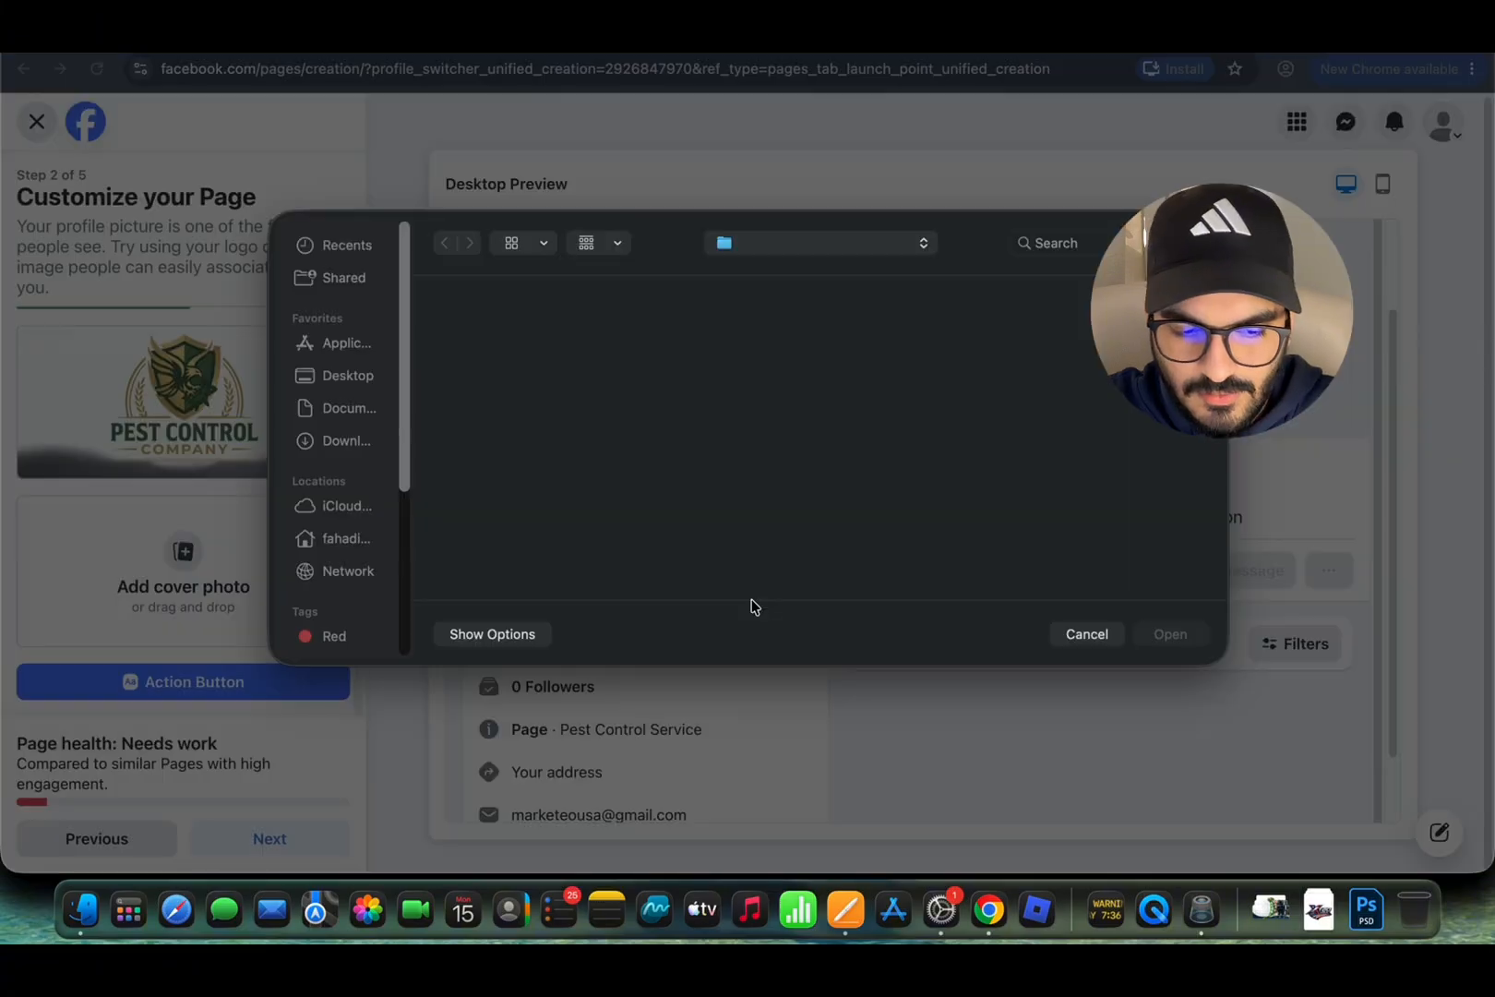
{"action": "left_click", "coordinate": [1270, 909]}
{"action": "left_click_drag", "start_coordinate": [590, 245], "coordinate": [1172, 637]}
{"action": "left_click", "coordinate": [1170, 634]}
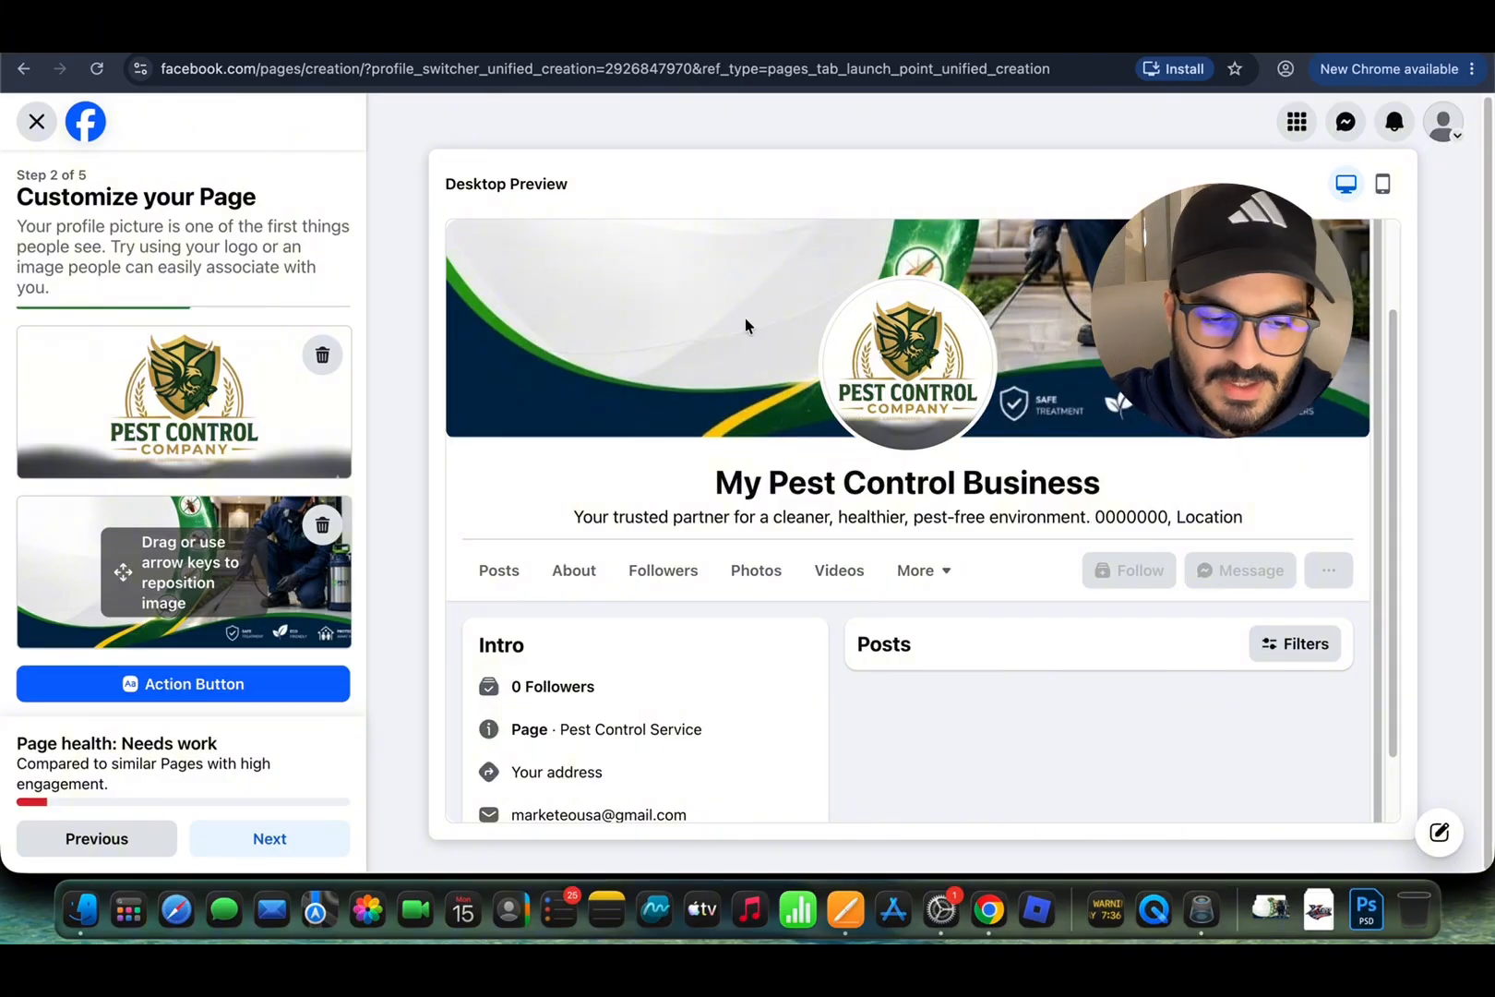
Step: Open the Page's action button settings and browse the available action options
{"action": "scroll", "coordinate": [233, 595], "scroll_direction": "down", "scroll_amount": 1}
{"action": "left_click", "coordinate": [272, 681]}
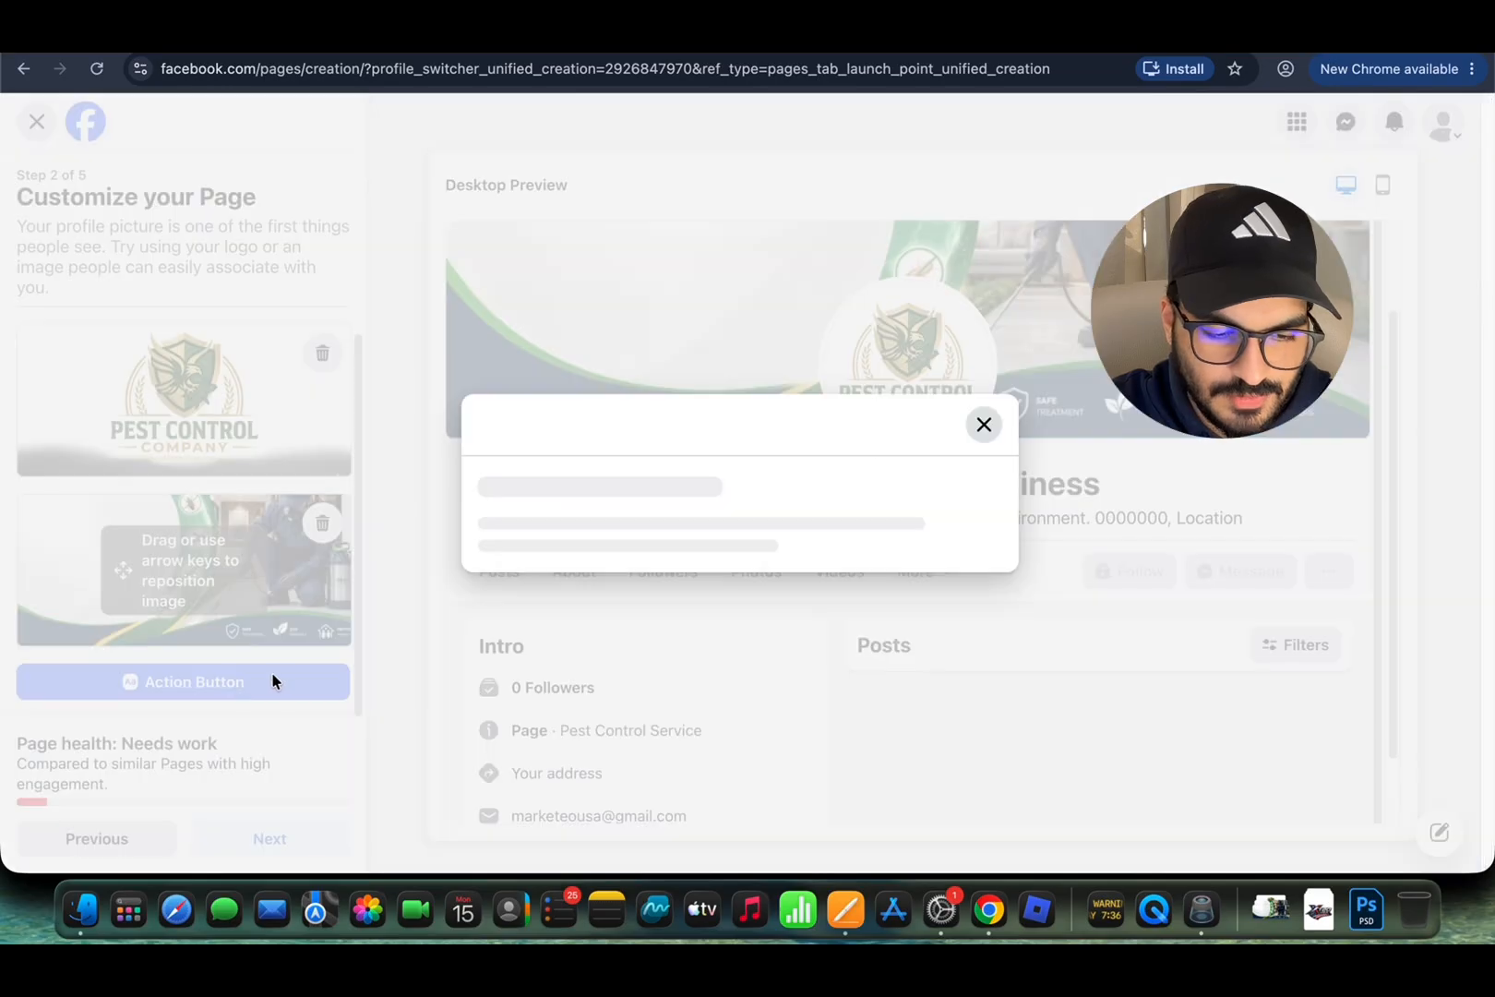
{"action": "left_click", "coordinate": [683, 670]}
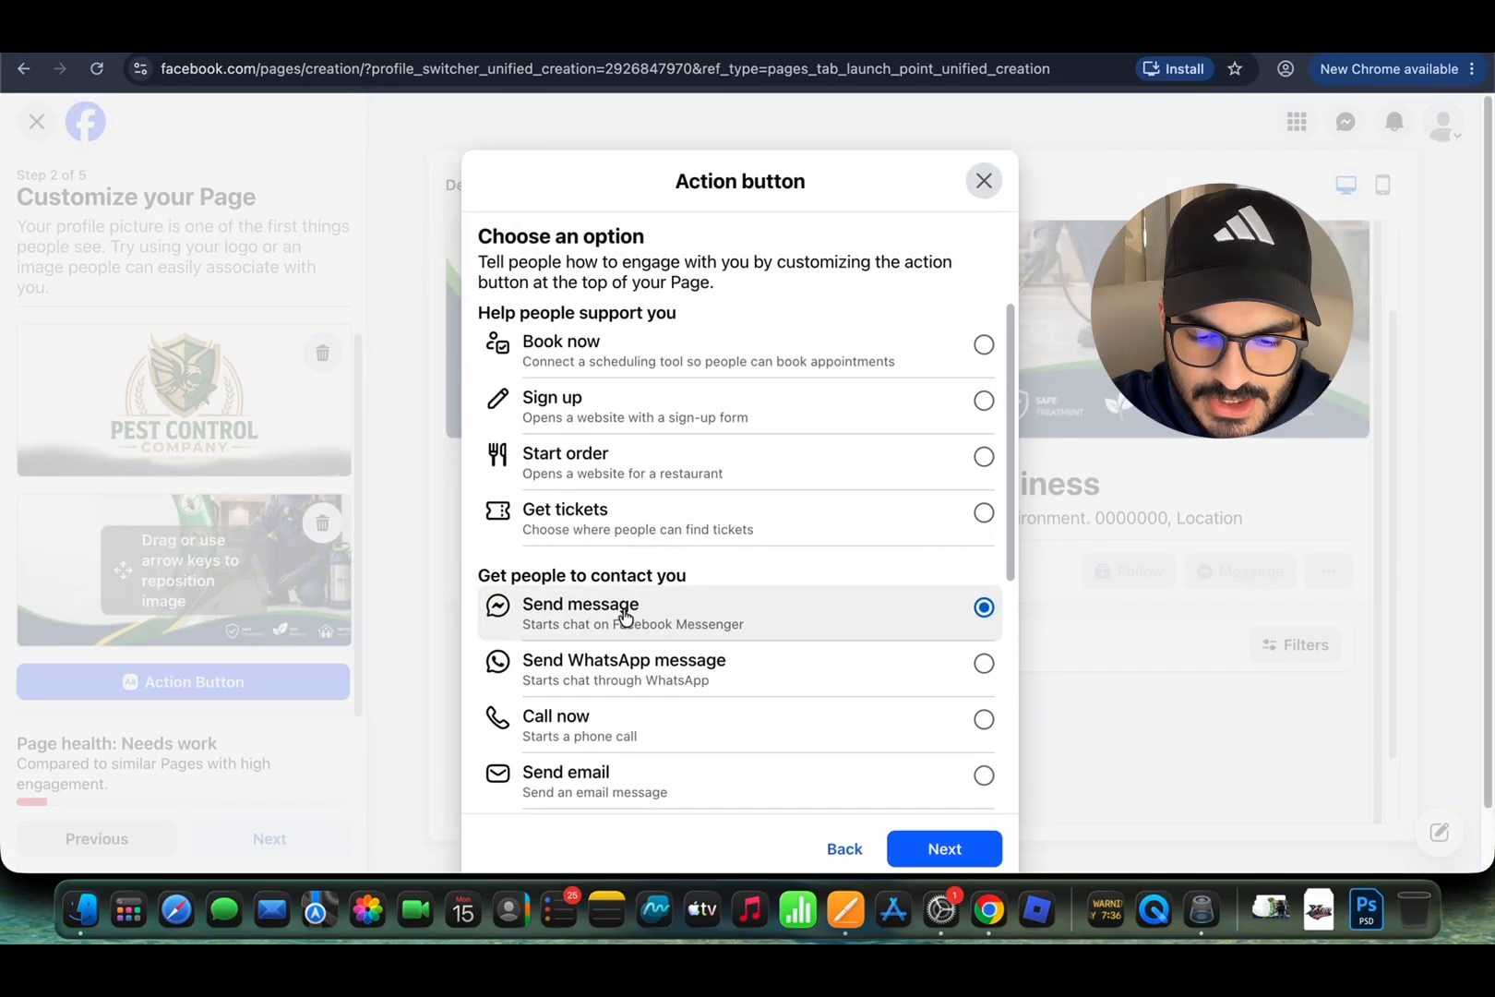
{"action": "scroll", "coordinate": [691, 424], "scroll_direction": "down", "scroll_amount": 2}
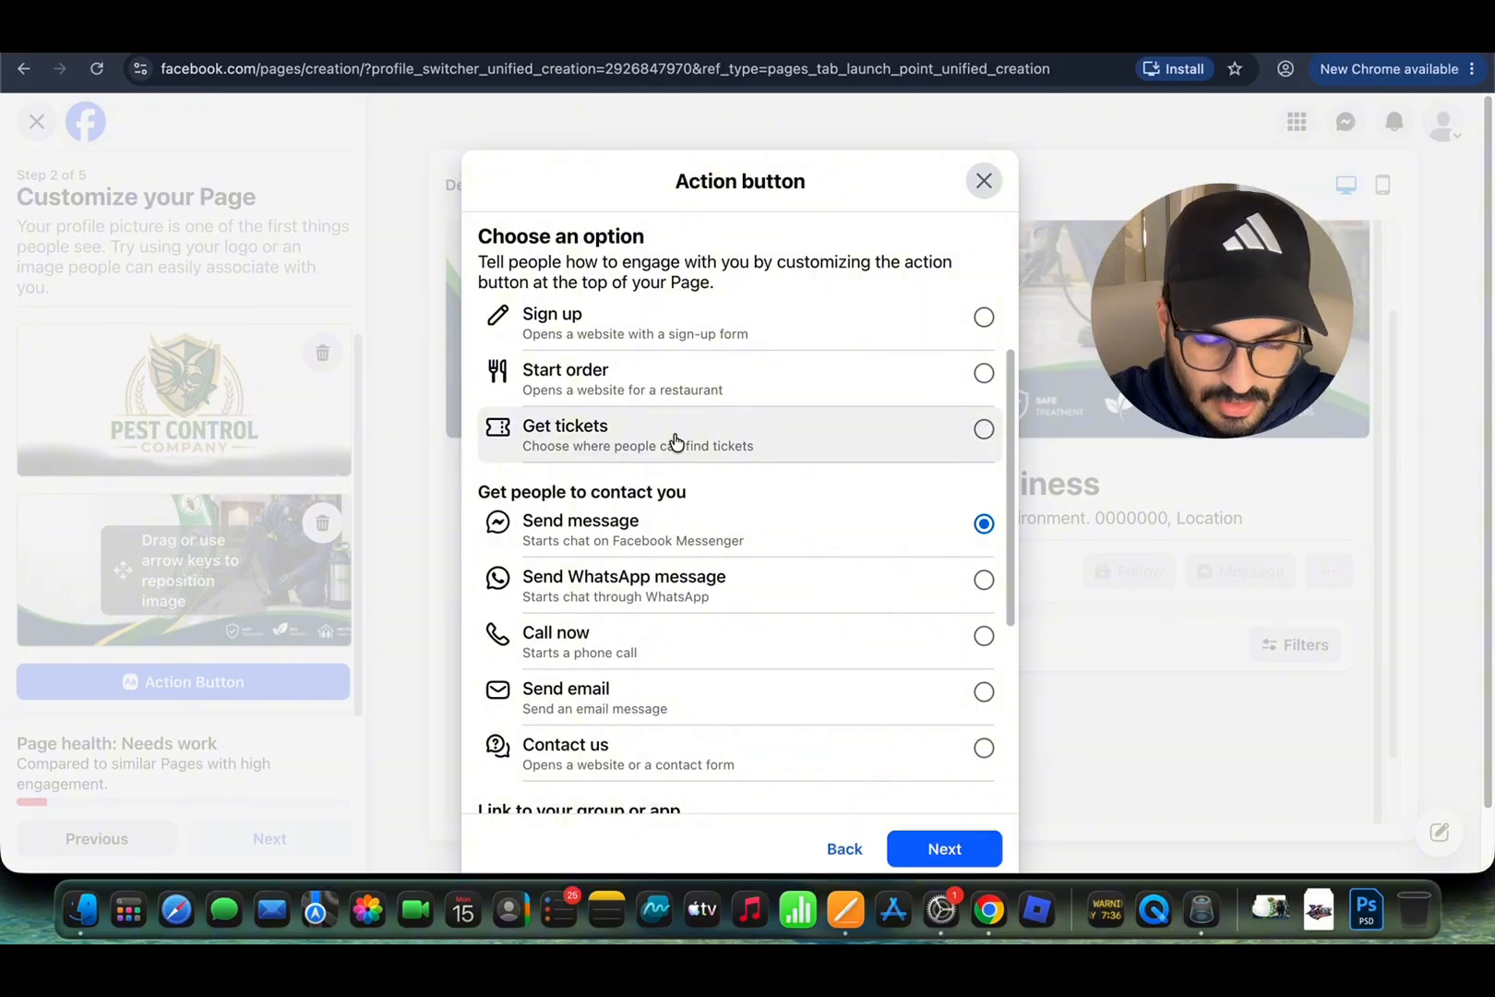
{"action": "scroll", "coordinate": [675, 442], "scroll_direction": "up", "scroll_amount": 2}
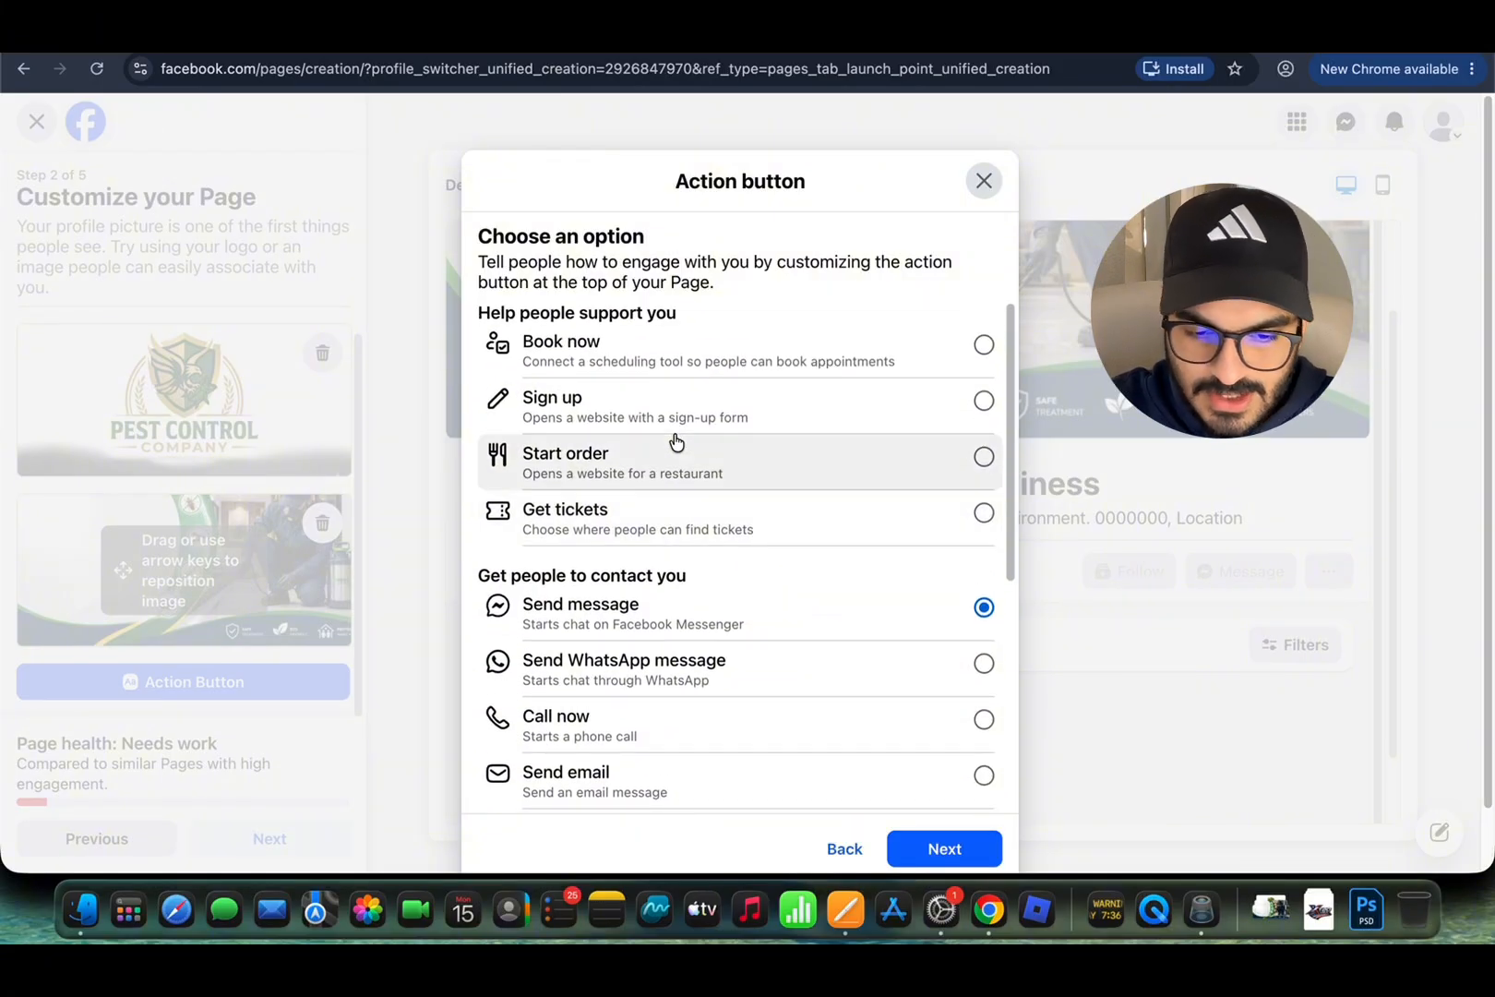
{"action": "scroll", "coordinate": [675, 442], "scroll_direction": "down", "scroll_amount": 8}
{"action": "scroll", "coordinate": [675, 442], "scroll_direction": "up", "scroll_amount": 8}
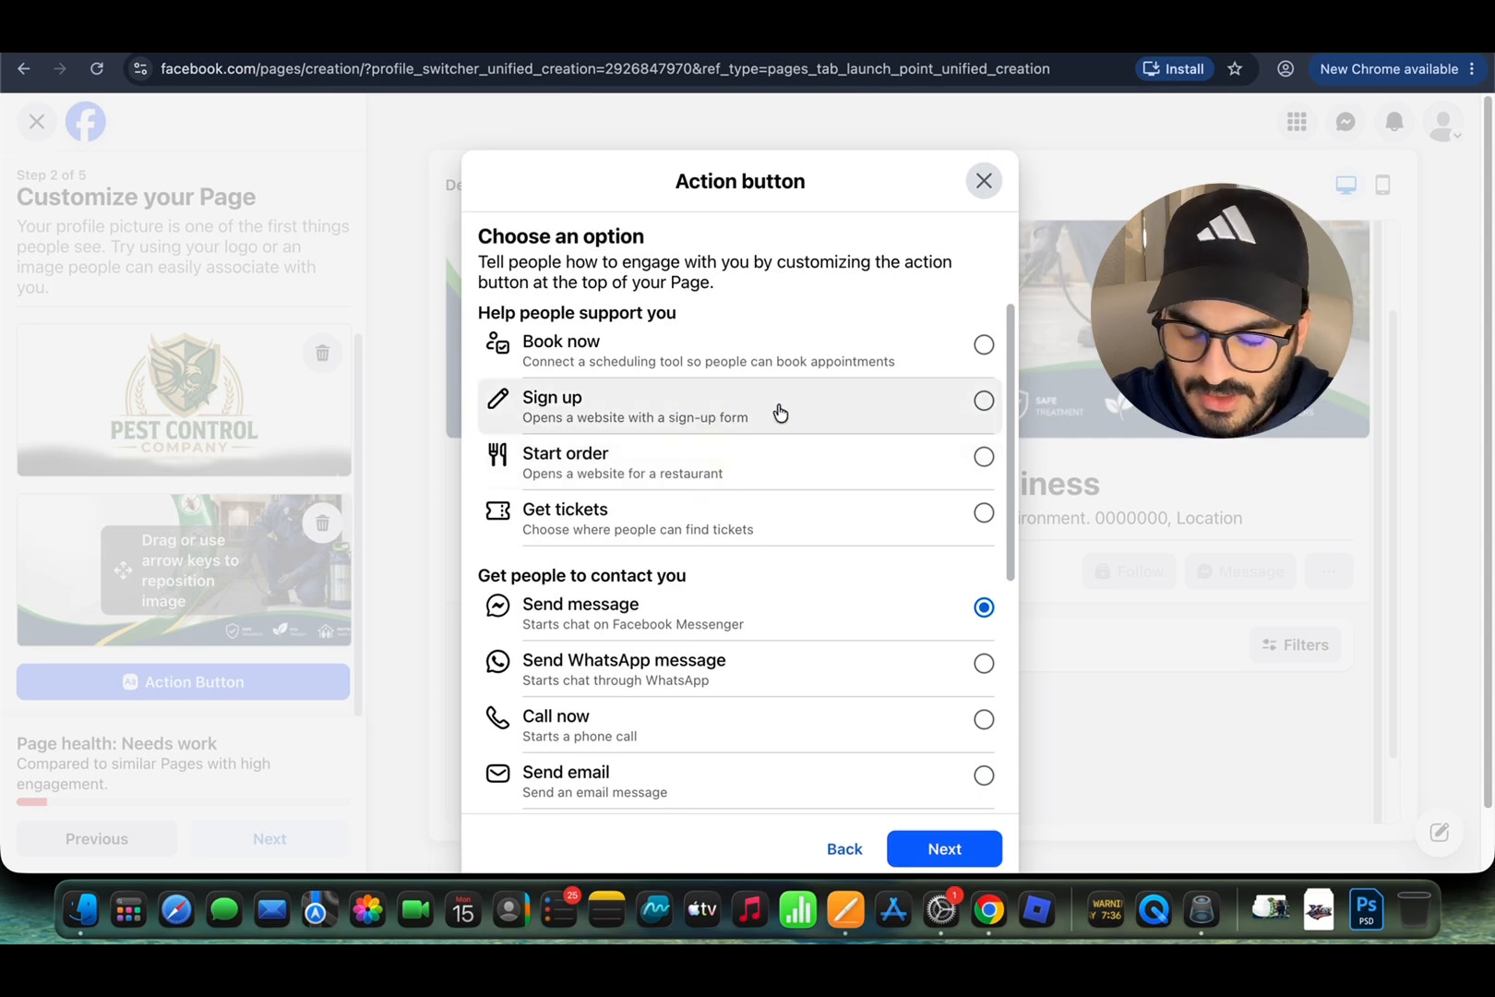
Step: Choose Call now as the action, then close its setup without adding a phone number
{"action": "left_click", "coordinate": [984, 344]}
{"action": "scroll", "coordinate": [886, 480], "scroll_direction": "down", "scroll_amount": 2}
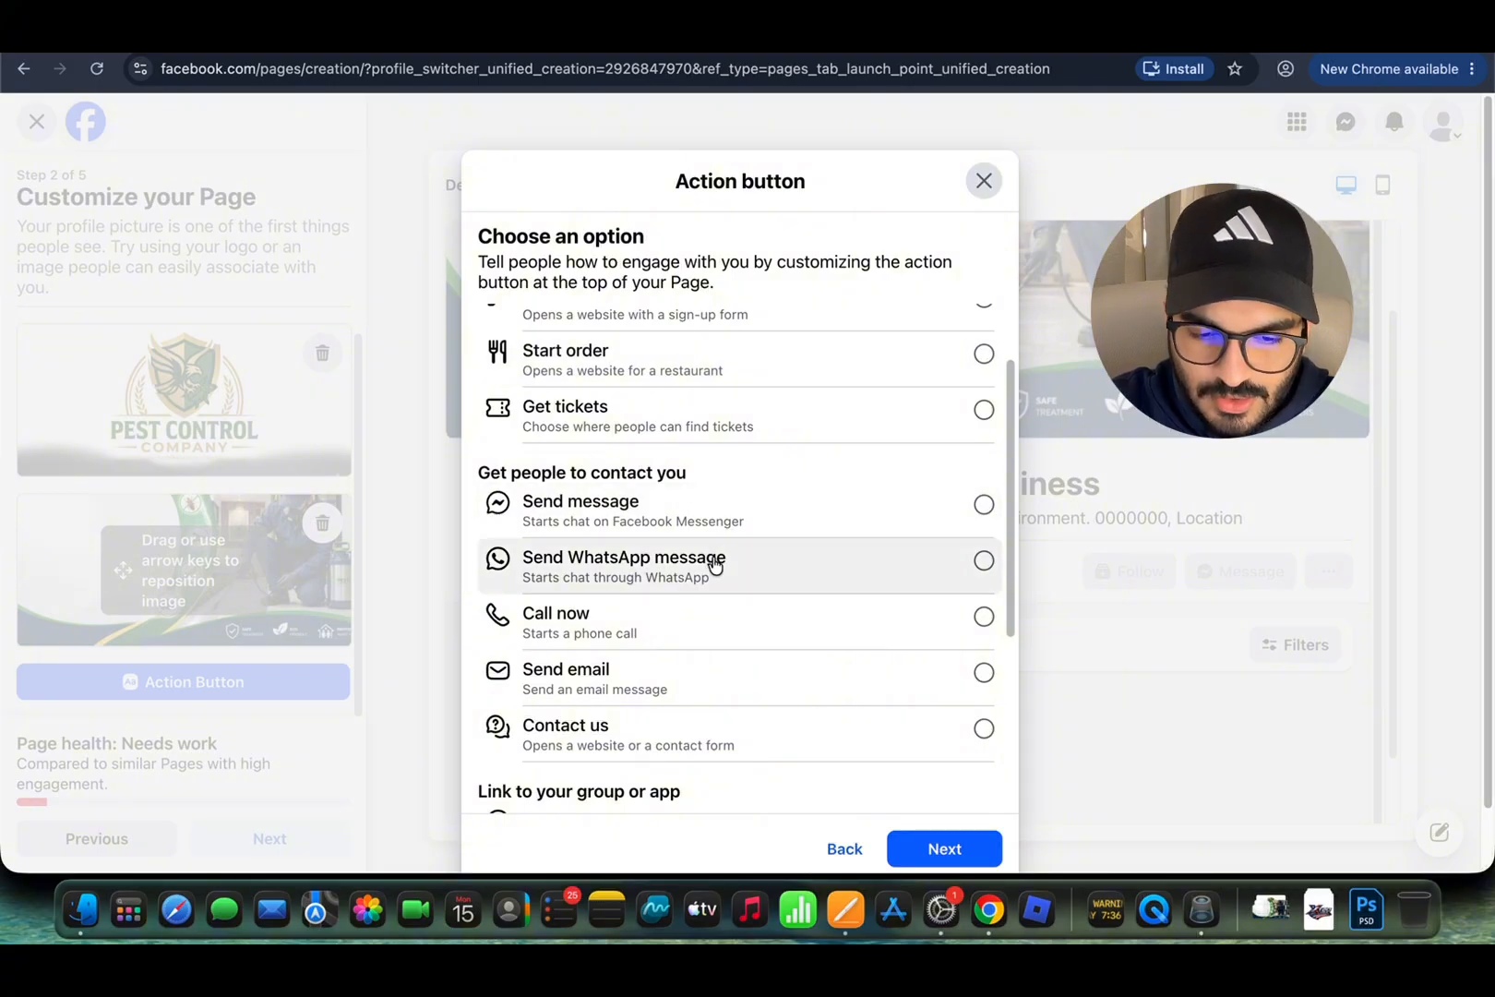
{"action": "left_click", "coordinate": [908, 626]}
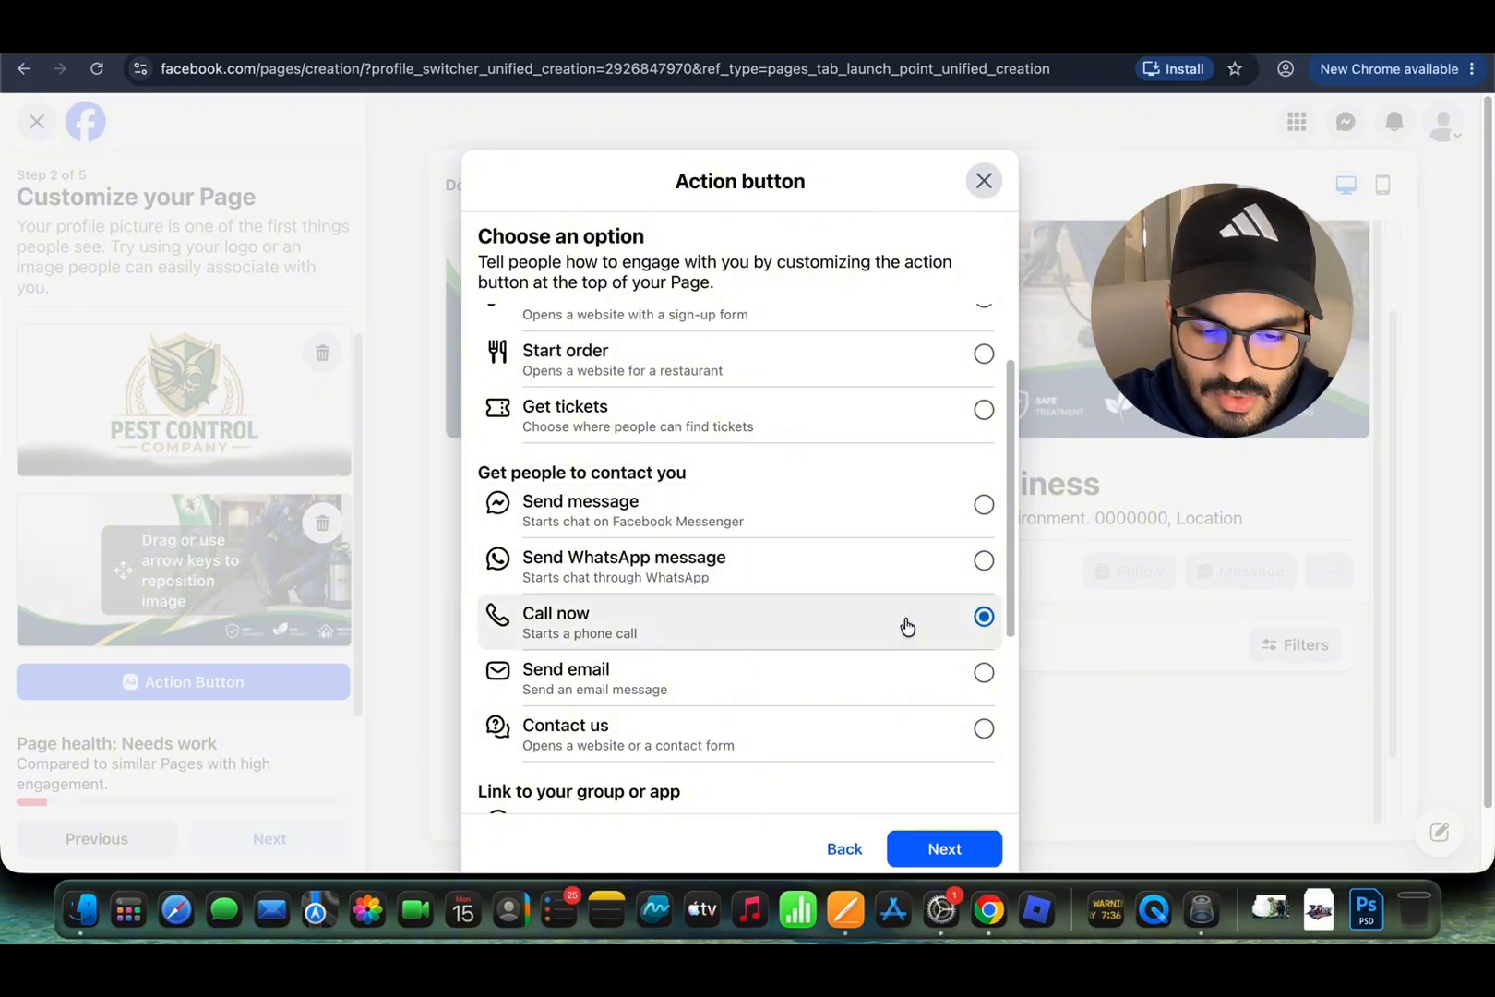
{"action": "scroll", "coordinate": [907, 625], "scroll_direction": "down", "scroll_amount": 1}
{"action": "scroll", "coordinate": [812, 605], "scroll_direction": "down", "scroll_amount": 2}
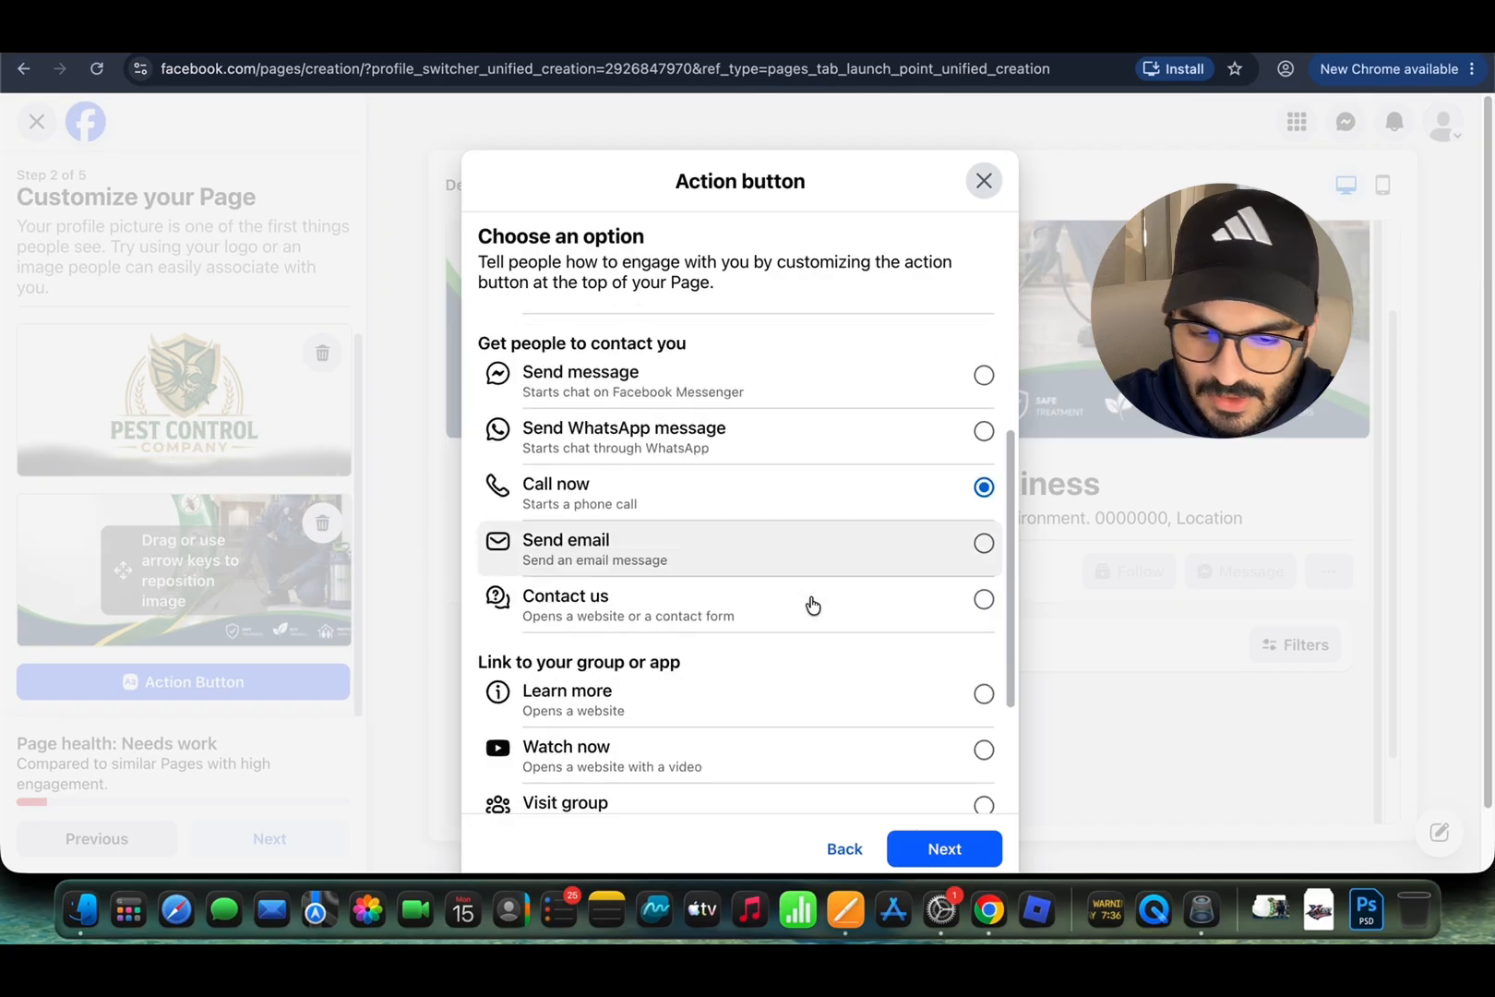
{"action": "scroll", "coordinate": [812, 604], "scroll_direction": "down", "scroll_amount": 1}
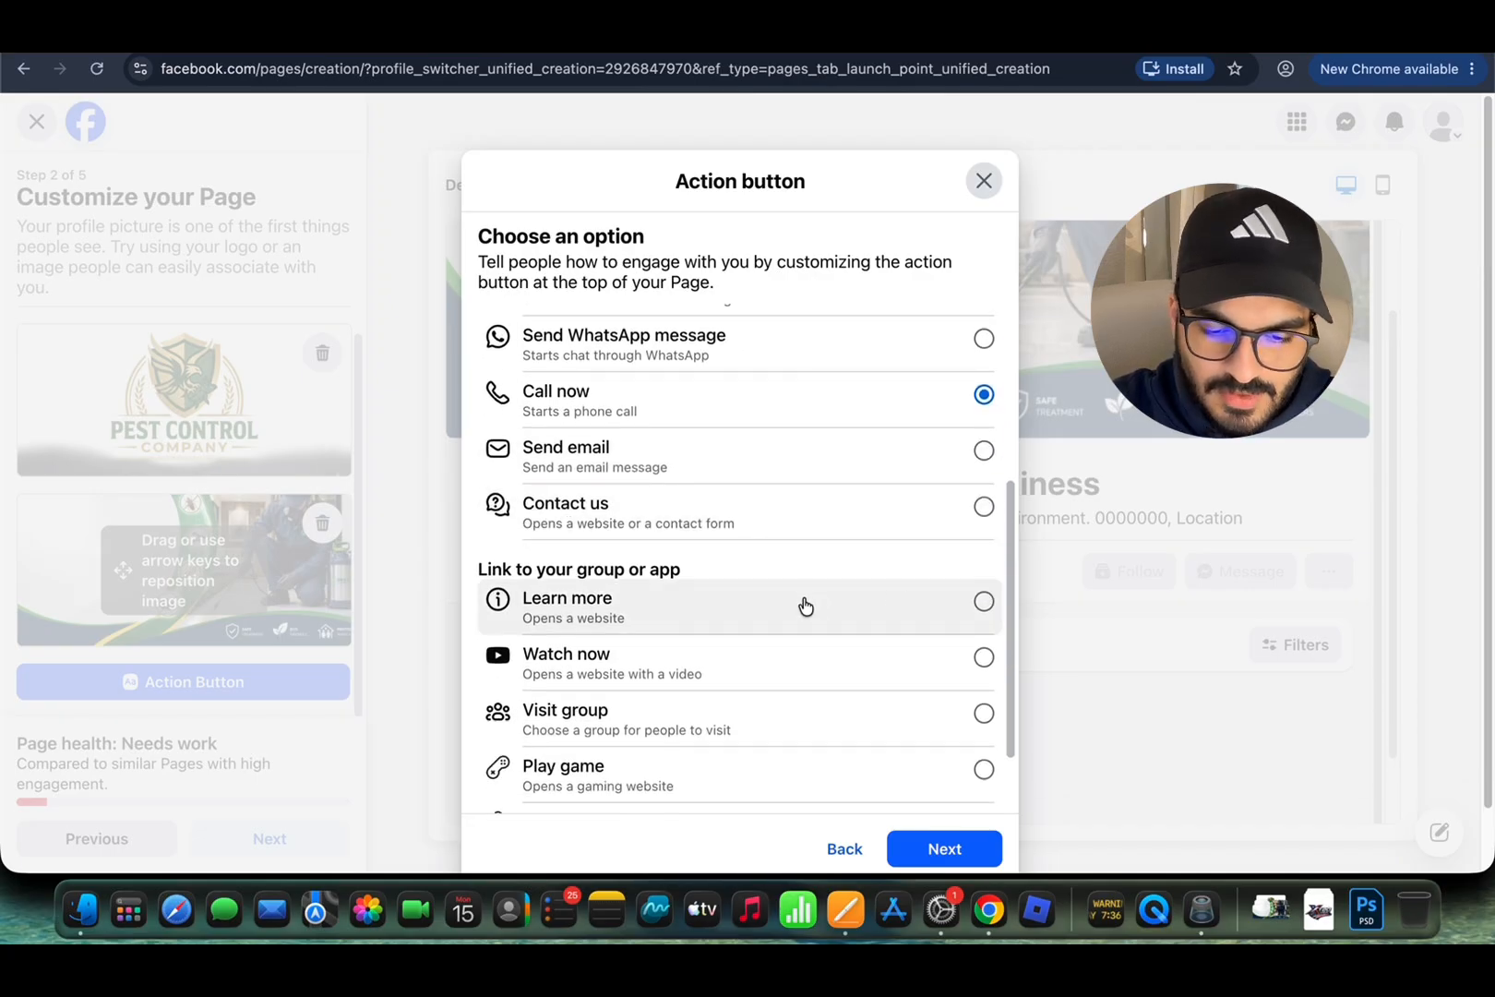
{"action": "scroll", "coordinate": [807, 604], "scroll_direction": "down", "scroll_amount": 2}
{"action": "scroll", "coordinate": [868, 617], "scroll_direction": "up", "scroll_amount": 5}
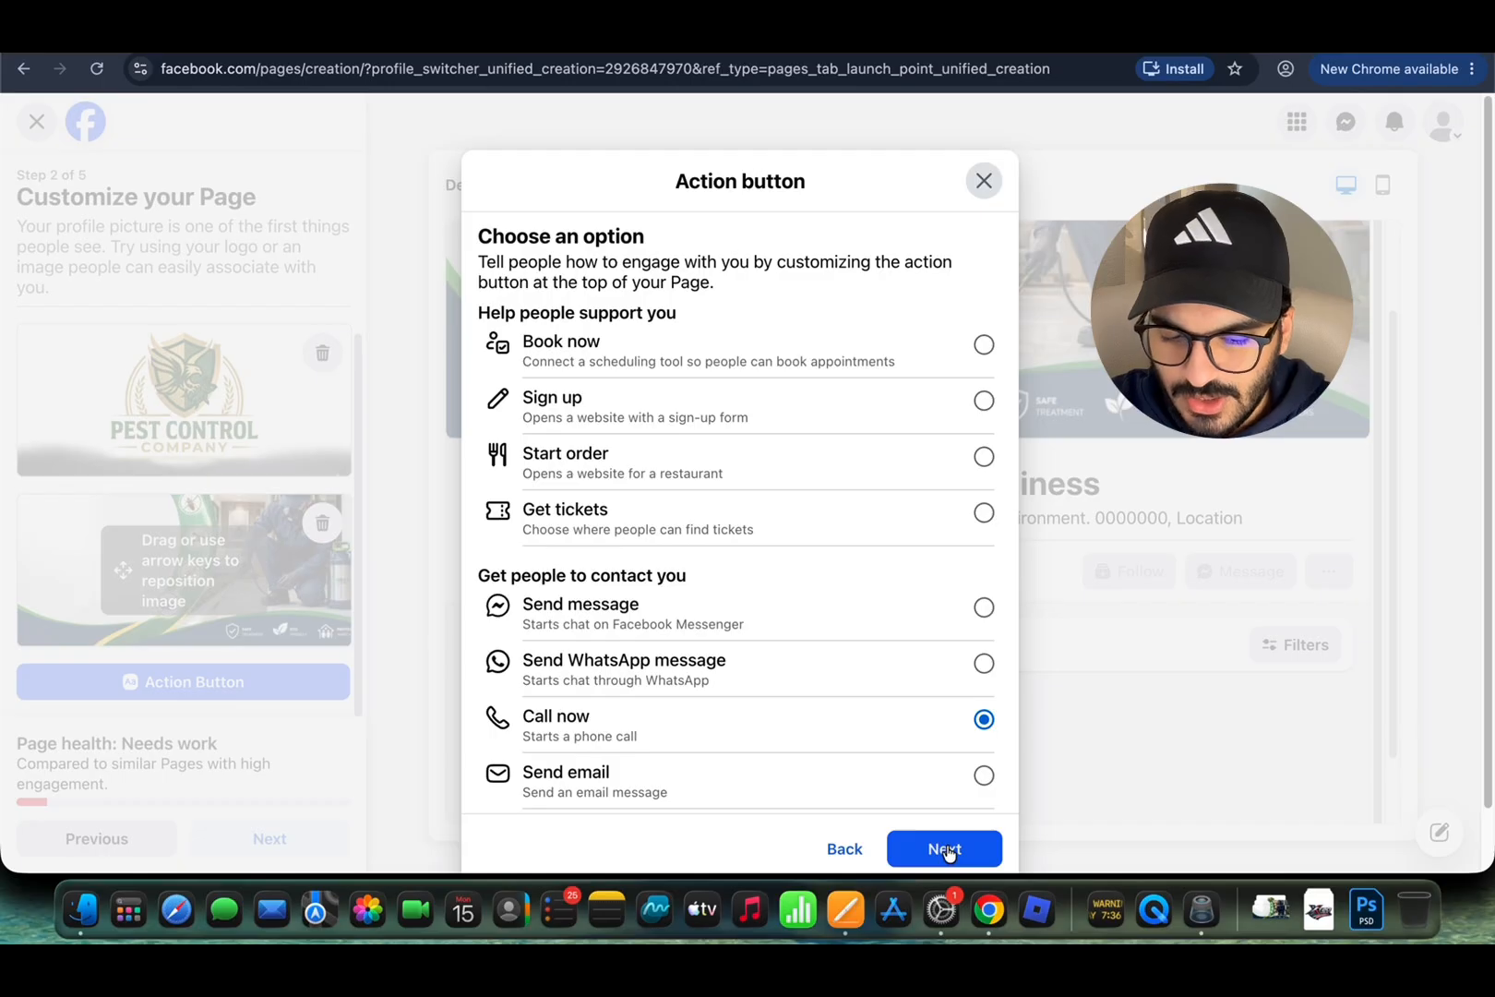
{"action": "left_click", "coordinate": [945, 849]}
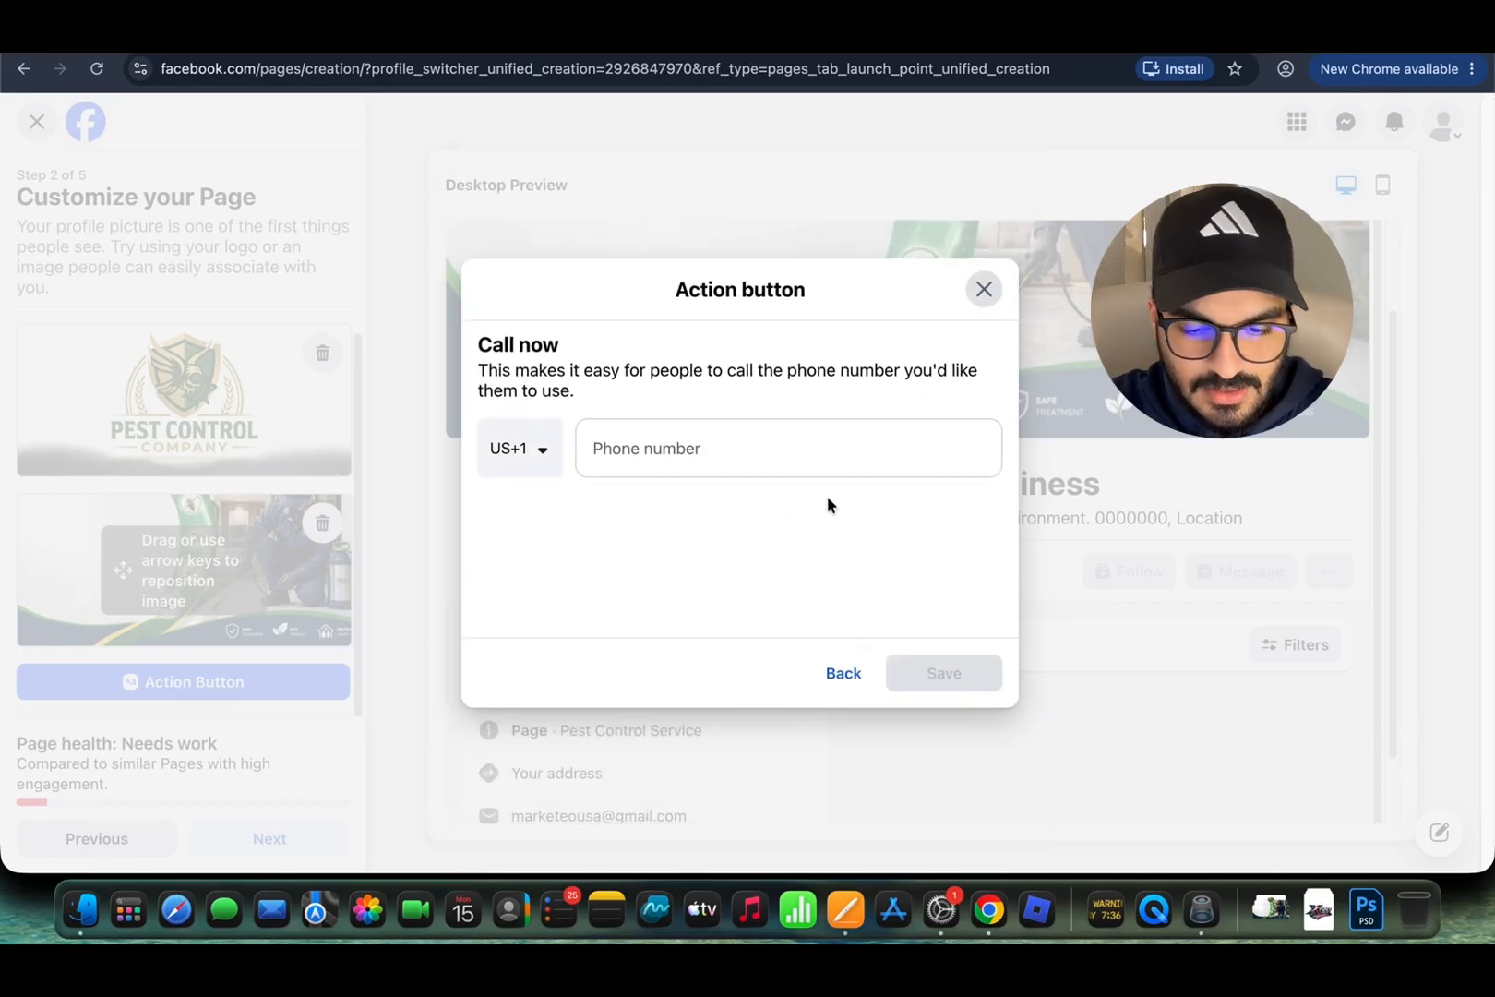
{"action": "left_click", "coordinate": [977, 293]}
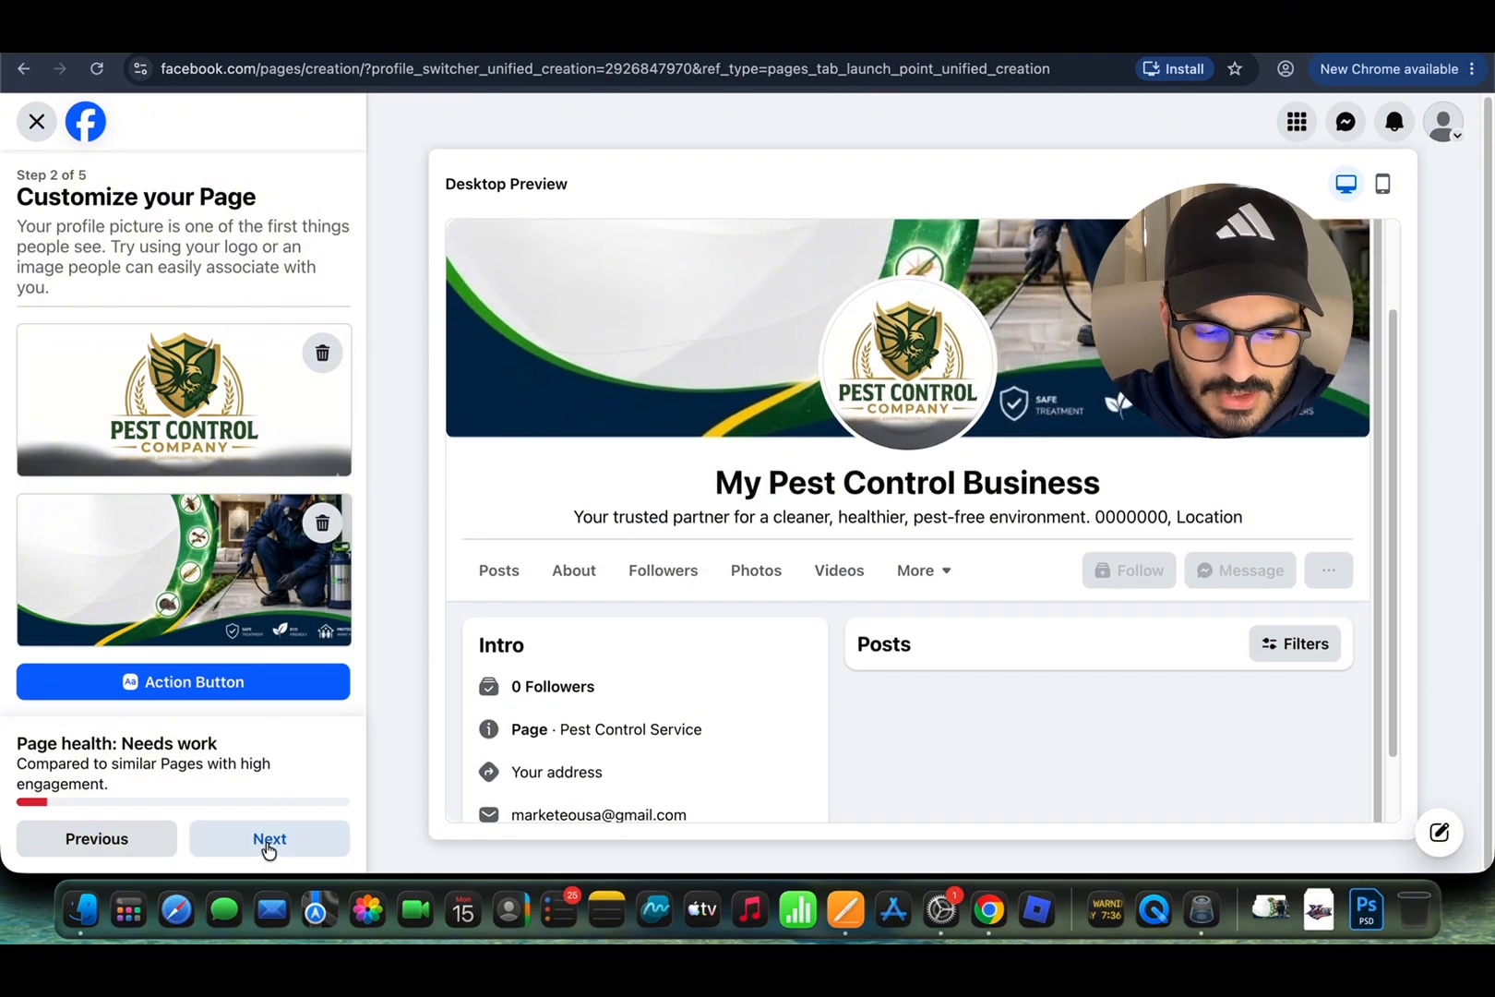
Step: Continue to Connect WhatsApp and skip it without entering a WhatsApp number
{"action": "left_click", "coordinate": [264, 840]}
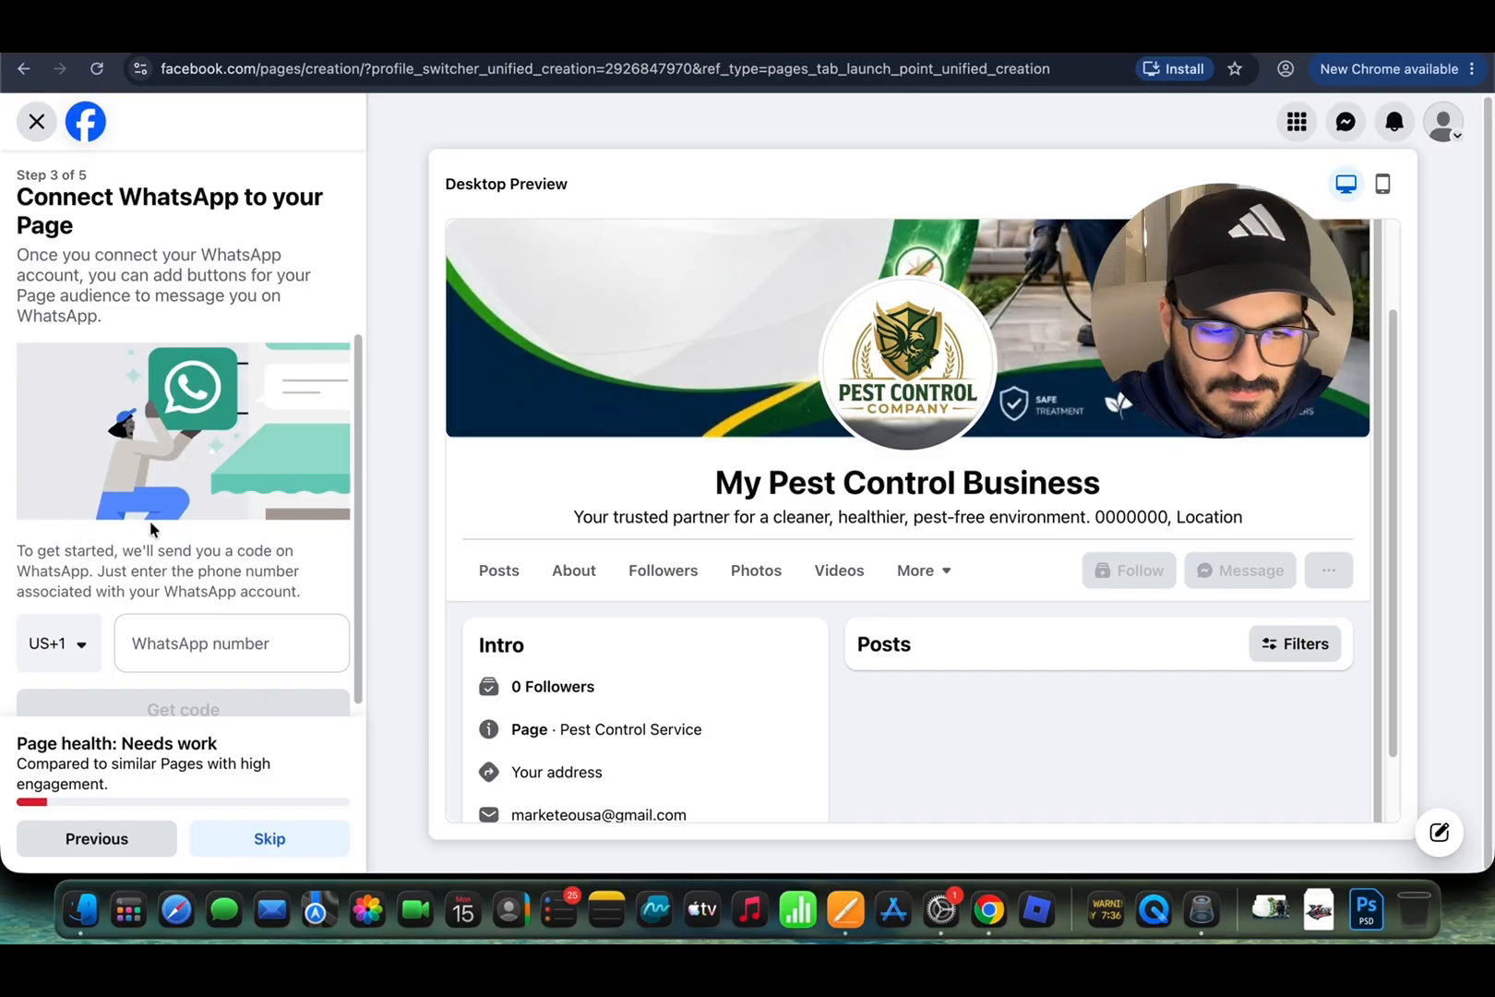
{"action": "left_click_drag", "start_coordinate": [107, 258], "coordinate": [17, 197]}
{"action": "left_click", "coordinate": [134, 245]}
{"action": "scroll", "coordinate": [182, 403], "scroll_direction": "down", "scroll_amount": 1}
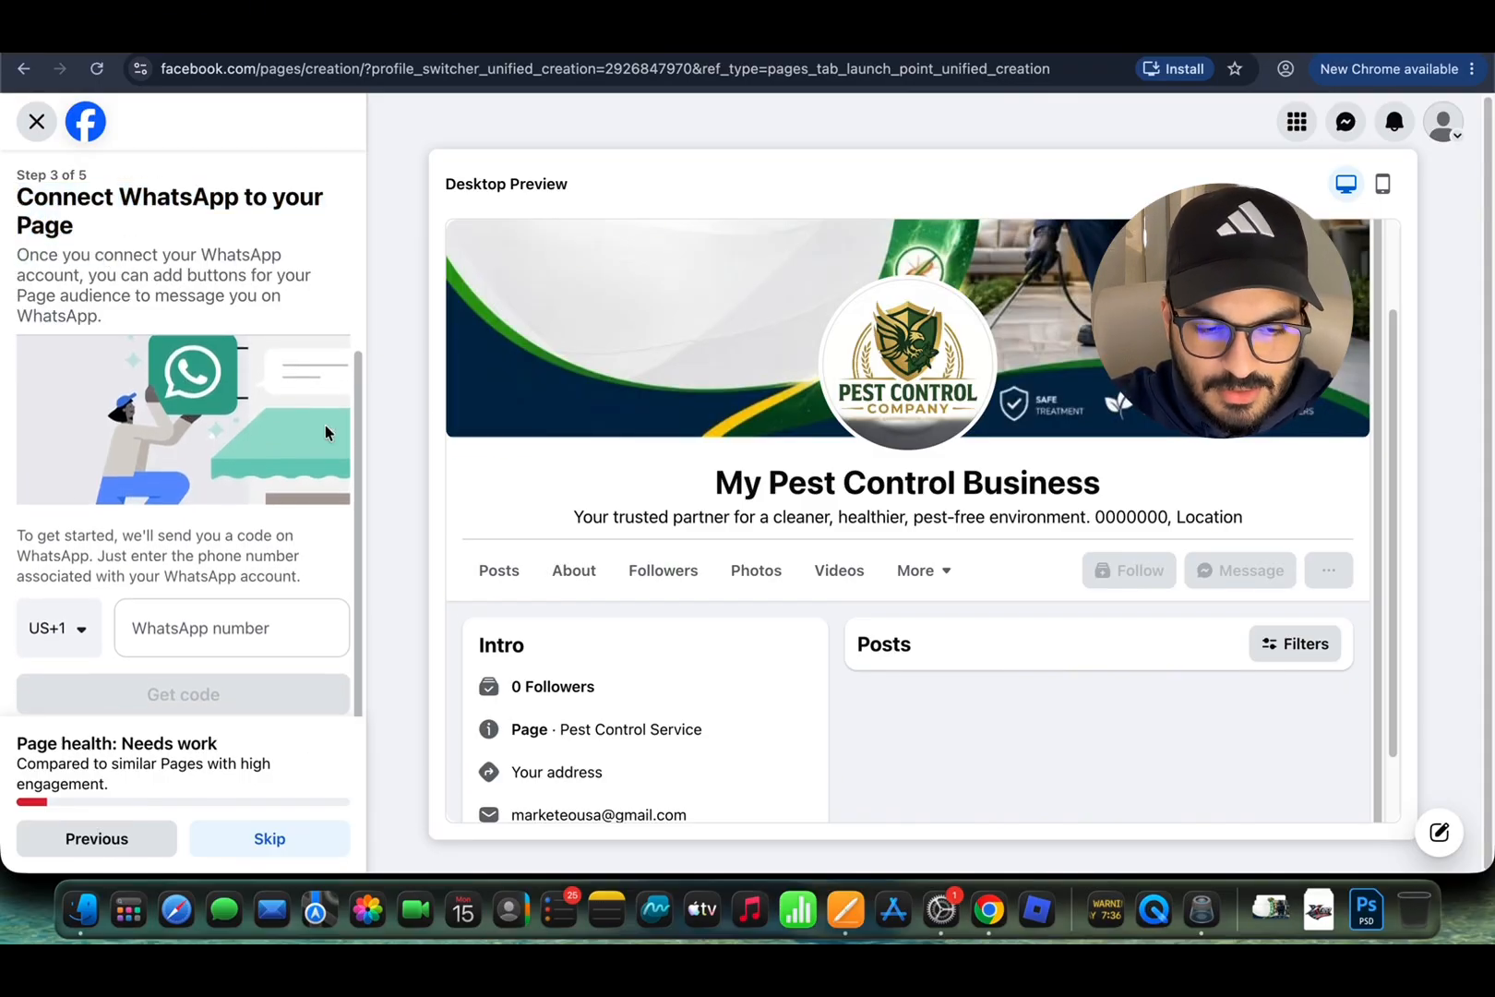
{"action": "left_click", "coordinate": [177, 650]}
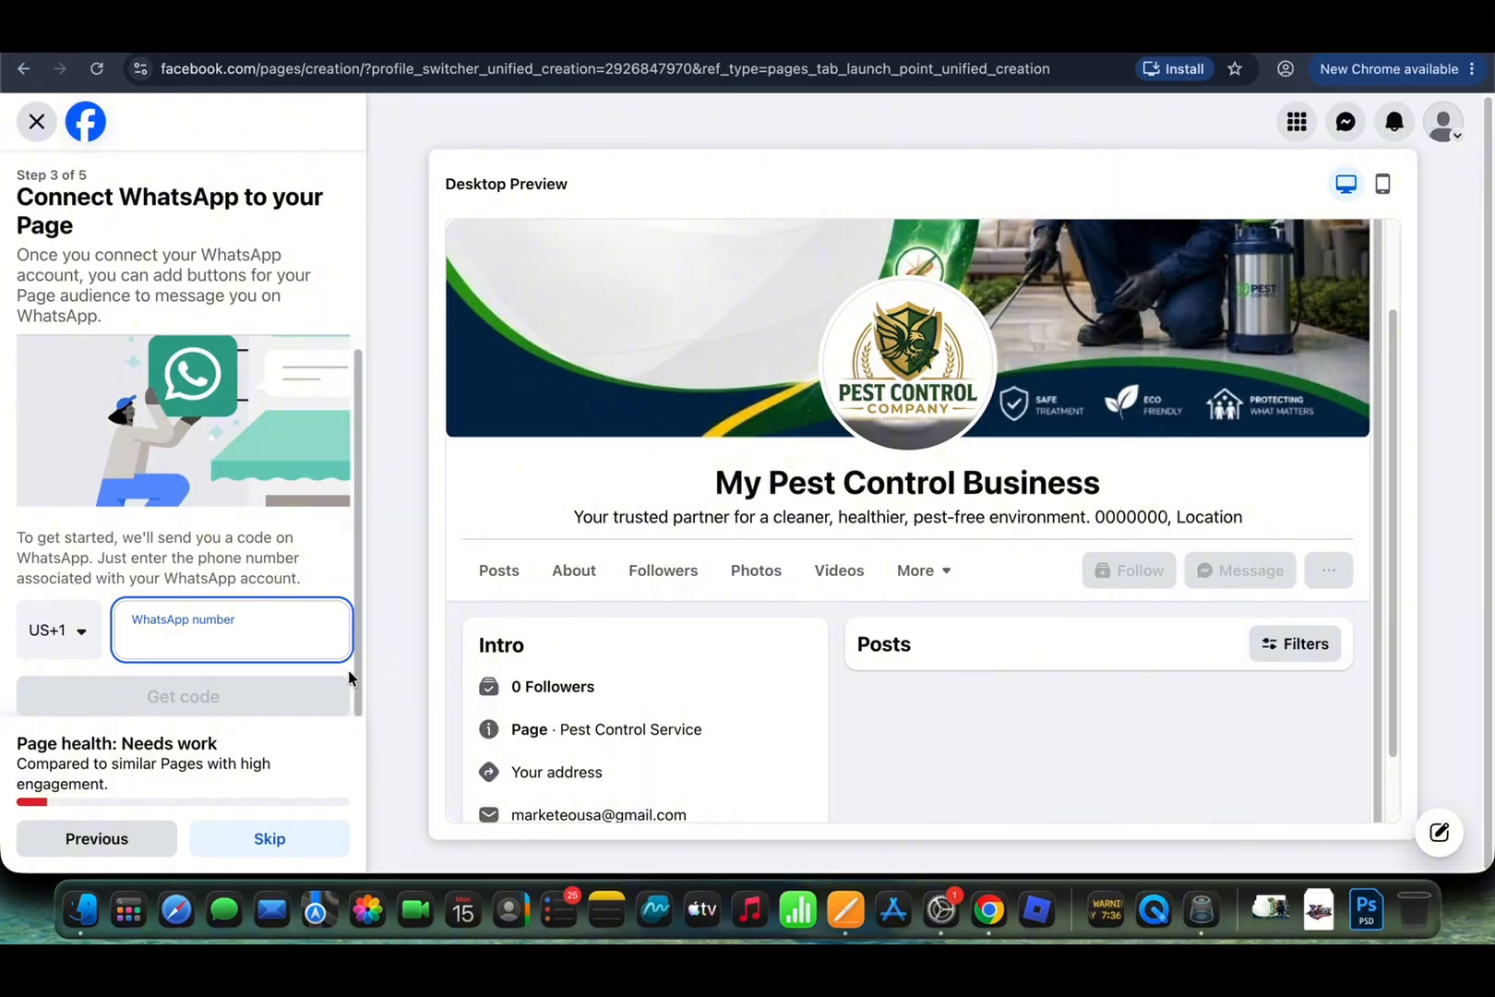
{"action": "left_click", "coordinate": [245, 838]}
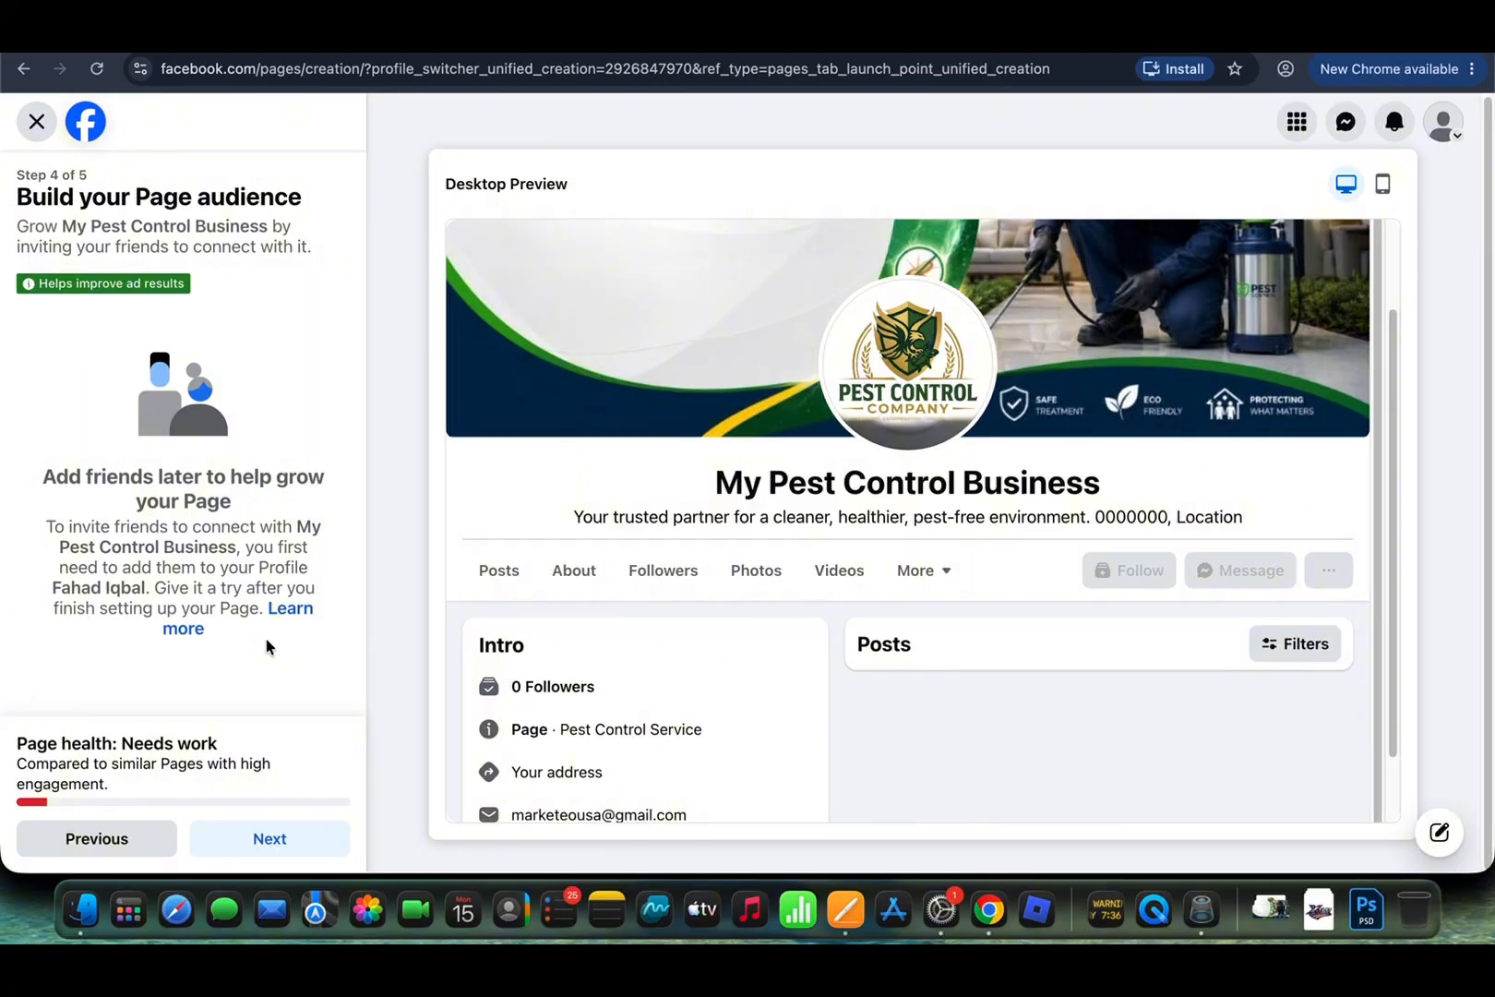
Step: Pass the audience step and finish setup with both notification and email toggles on
{"action": "left_click", "coordinate": [248, 840]}
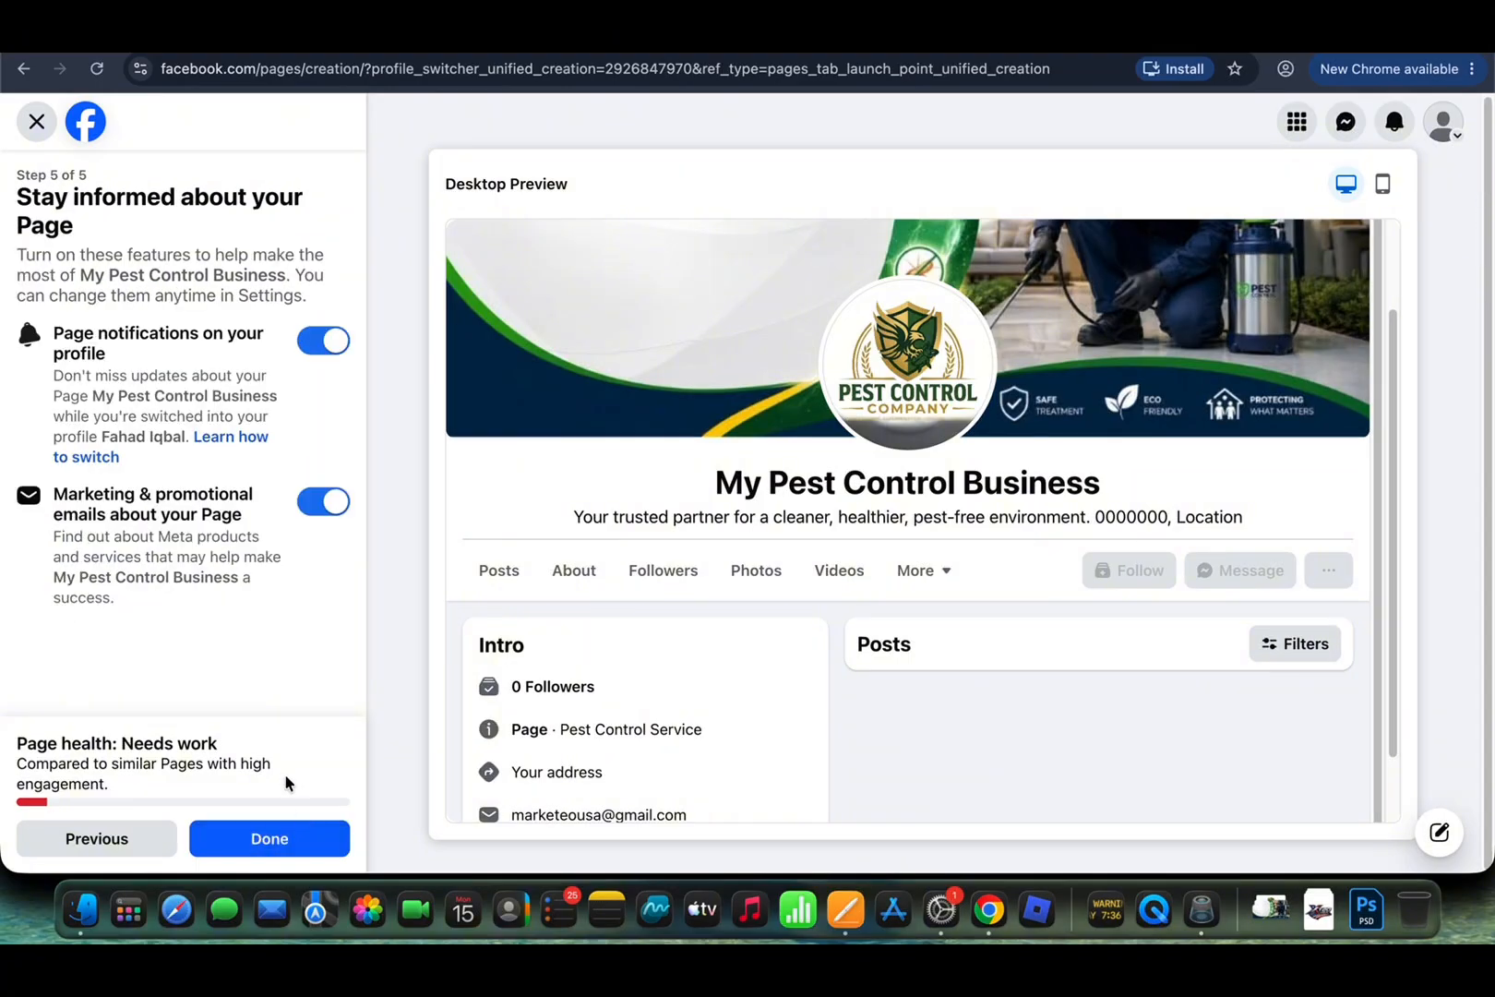
{"action": "left_click", "coordinate": [257, 831]}
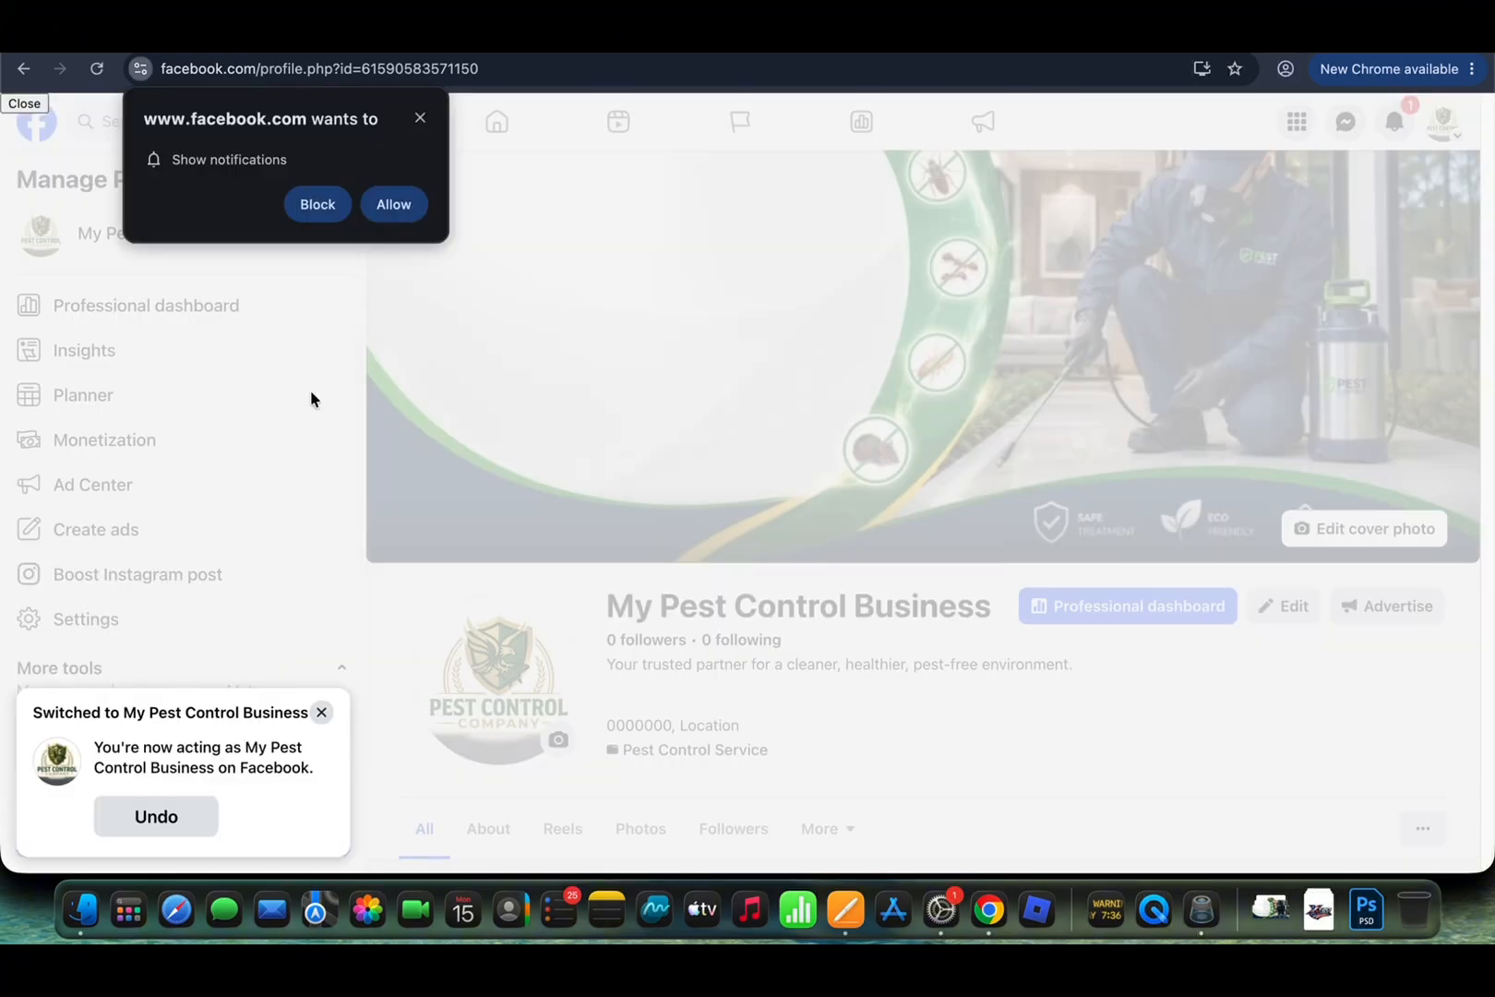
Step: Dismiss Chrome's notification prompt and scroll through the Page's cover, bio, address and website
{"action": "left_click", "coordinate": [421, 116]}
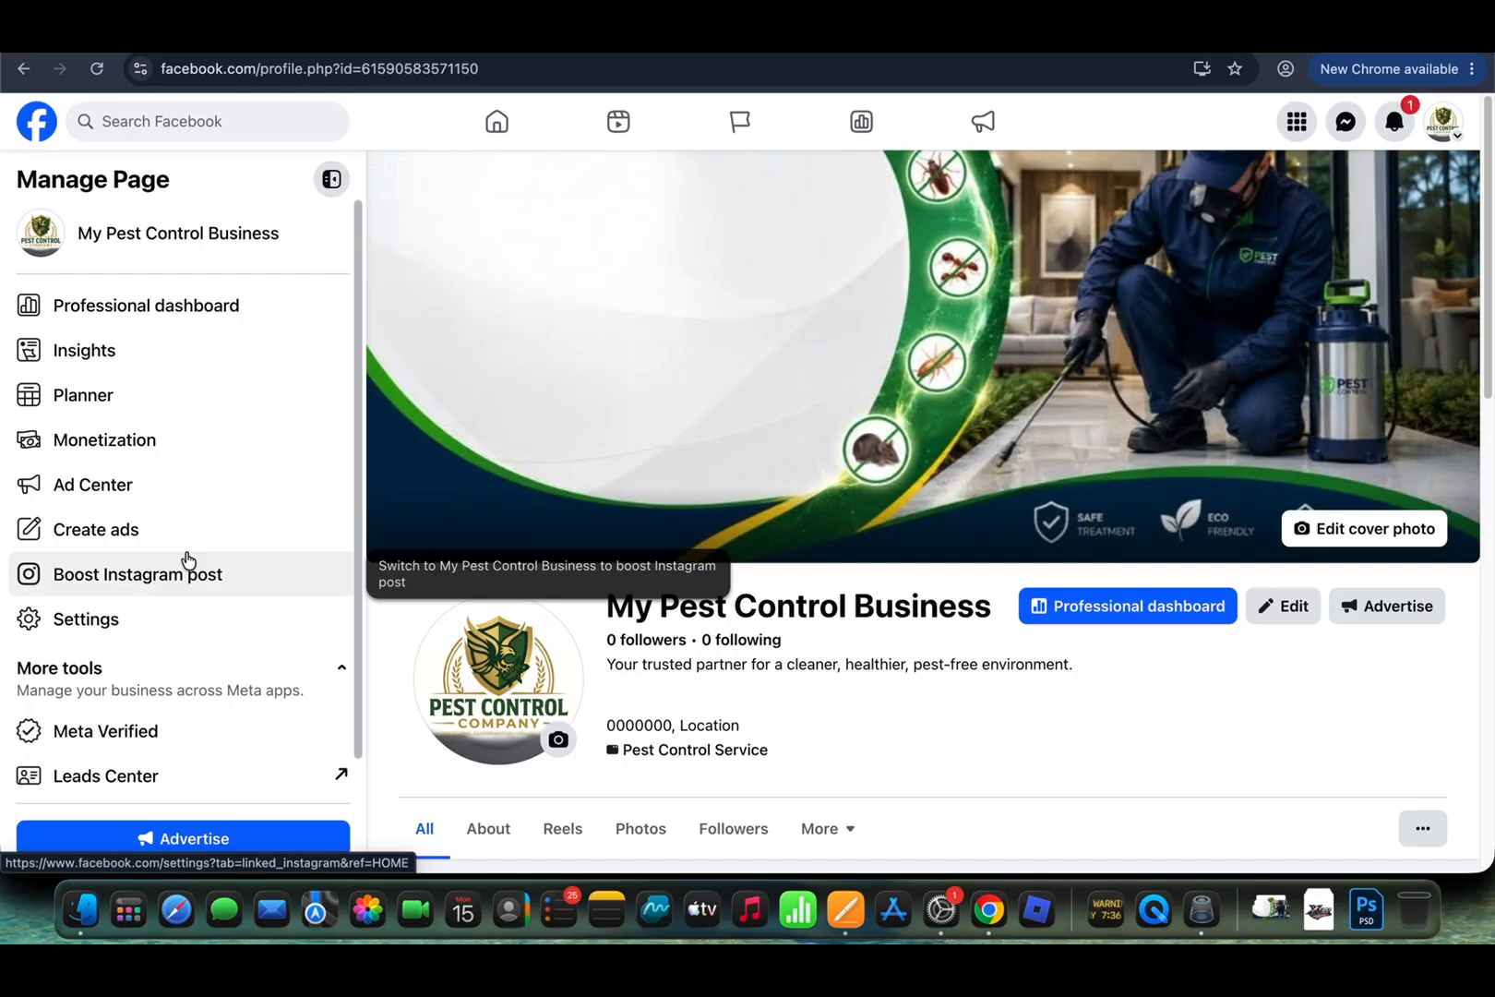
{"action": "scroll", "coordinate": [951, 717], "scroll_direction": "down", "scroll_amount": 5}
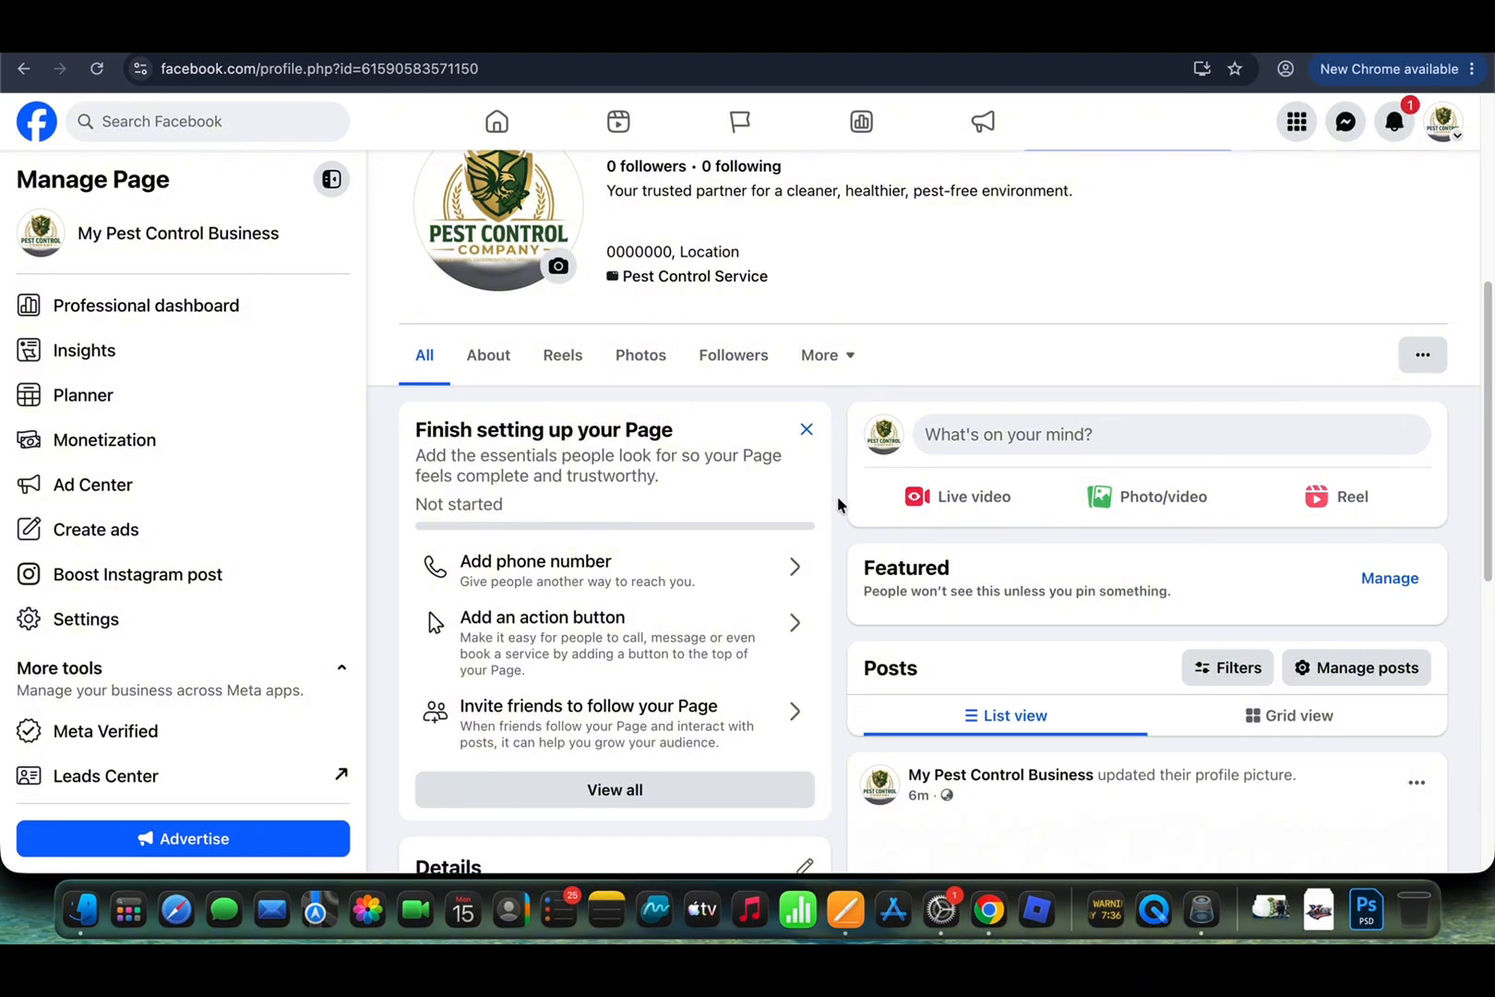
{"action": "scroll", "coordinate": [1061, 556], "scroll_direction": "down", "scroll_amount": 5}
{"action": "scroll", "coordinate": [1101, 574], "scroll_direction": "down", "scroll_amount": 8}
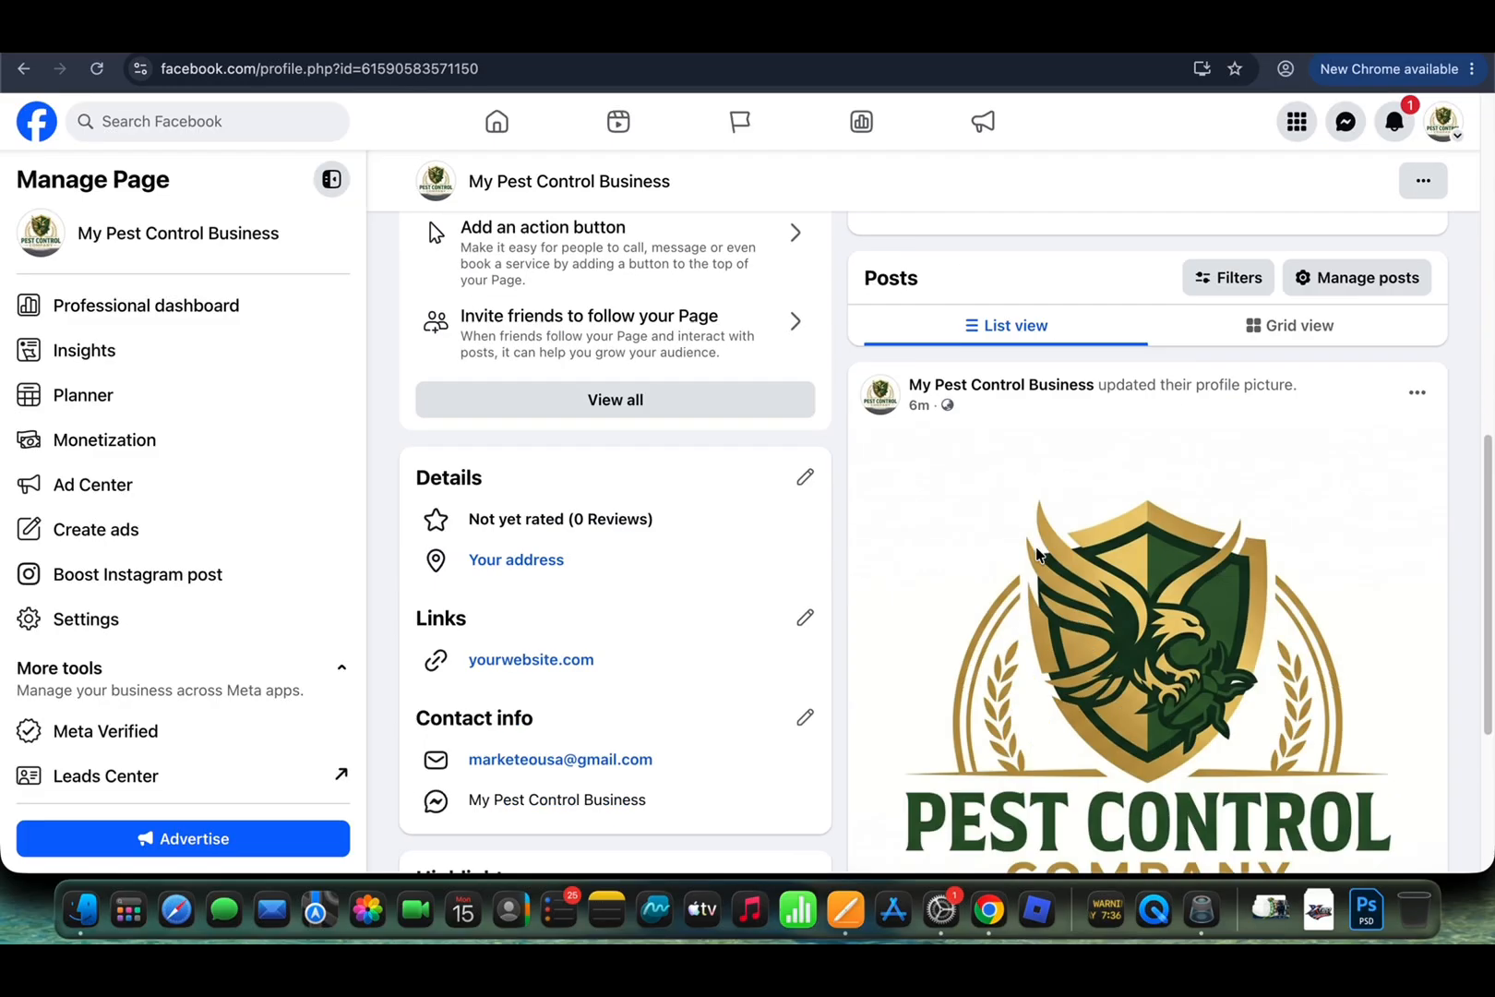
{"action": "scroll", "coordinate": [1128, 515], "scroll_direction": "up", "scroll_amount": 12}
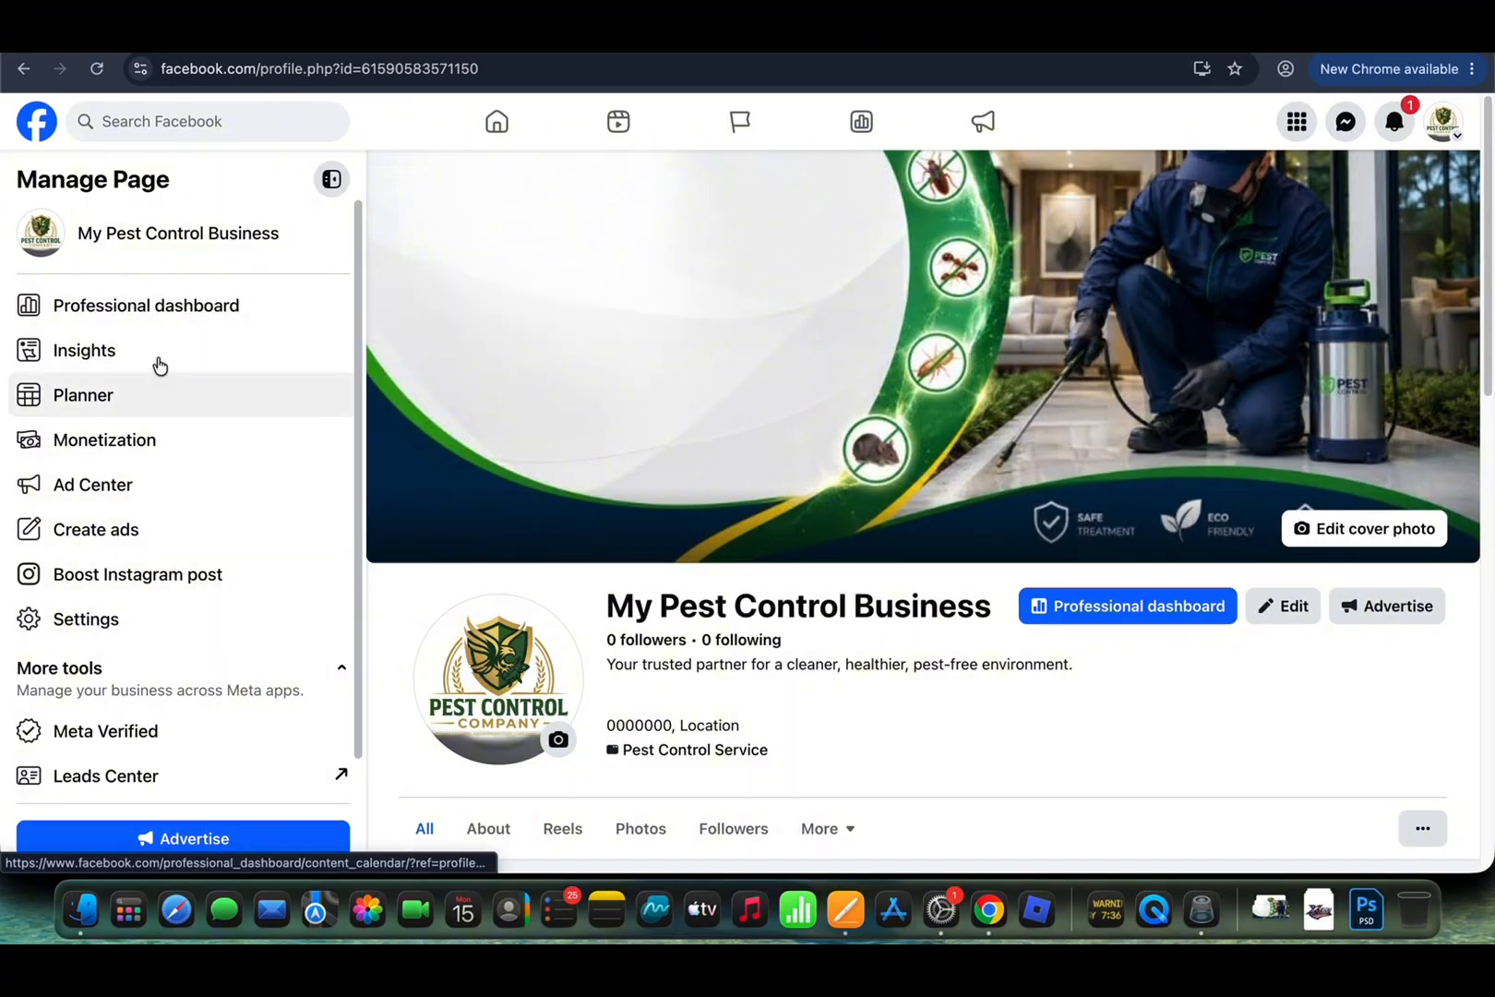
{"action": "left_click", "coordinate": [162, 323]}
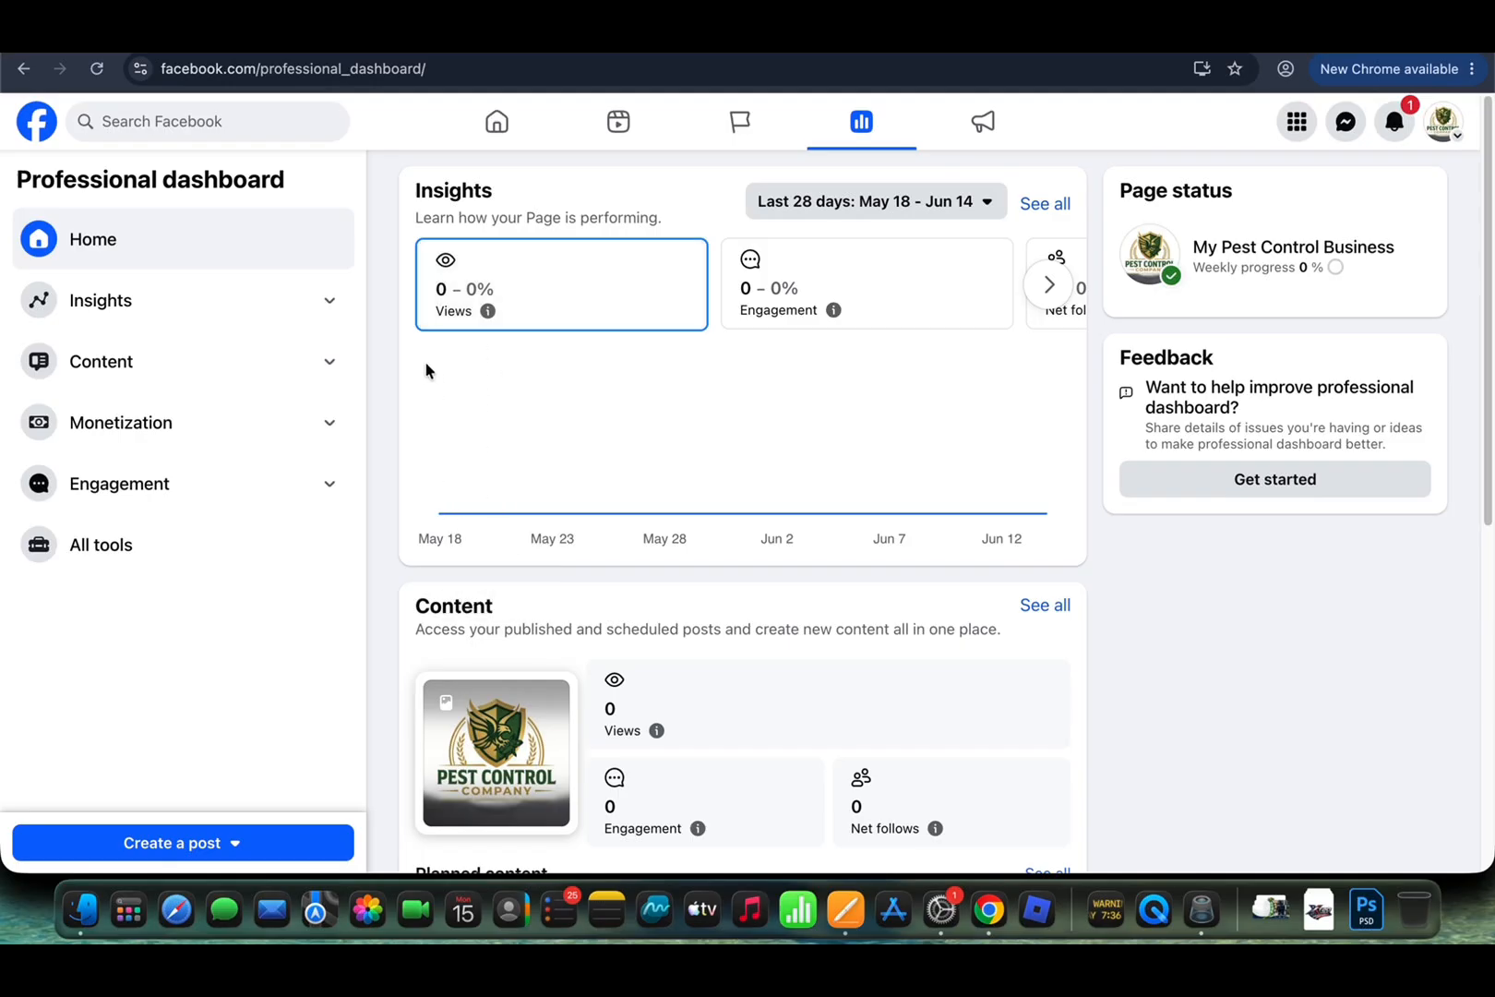
{"action": "left_click", "coordinate": [332, 304]}
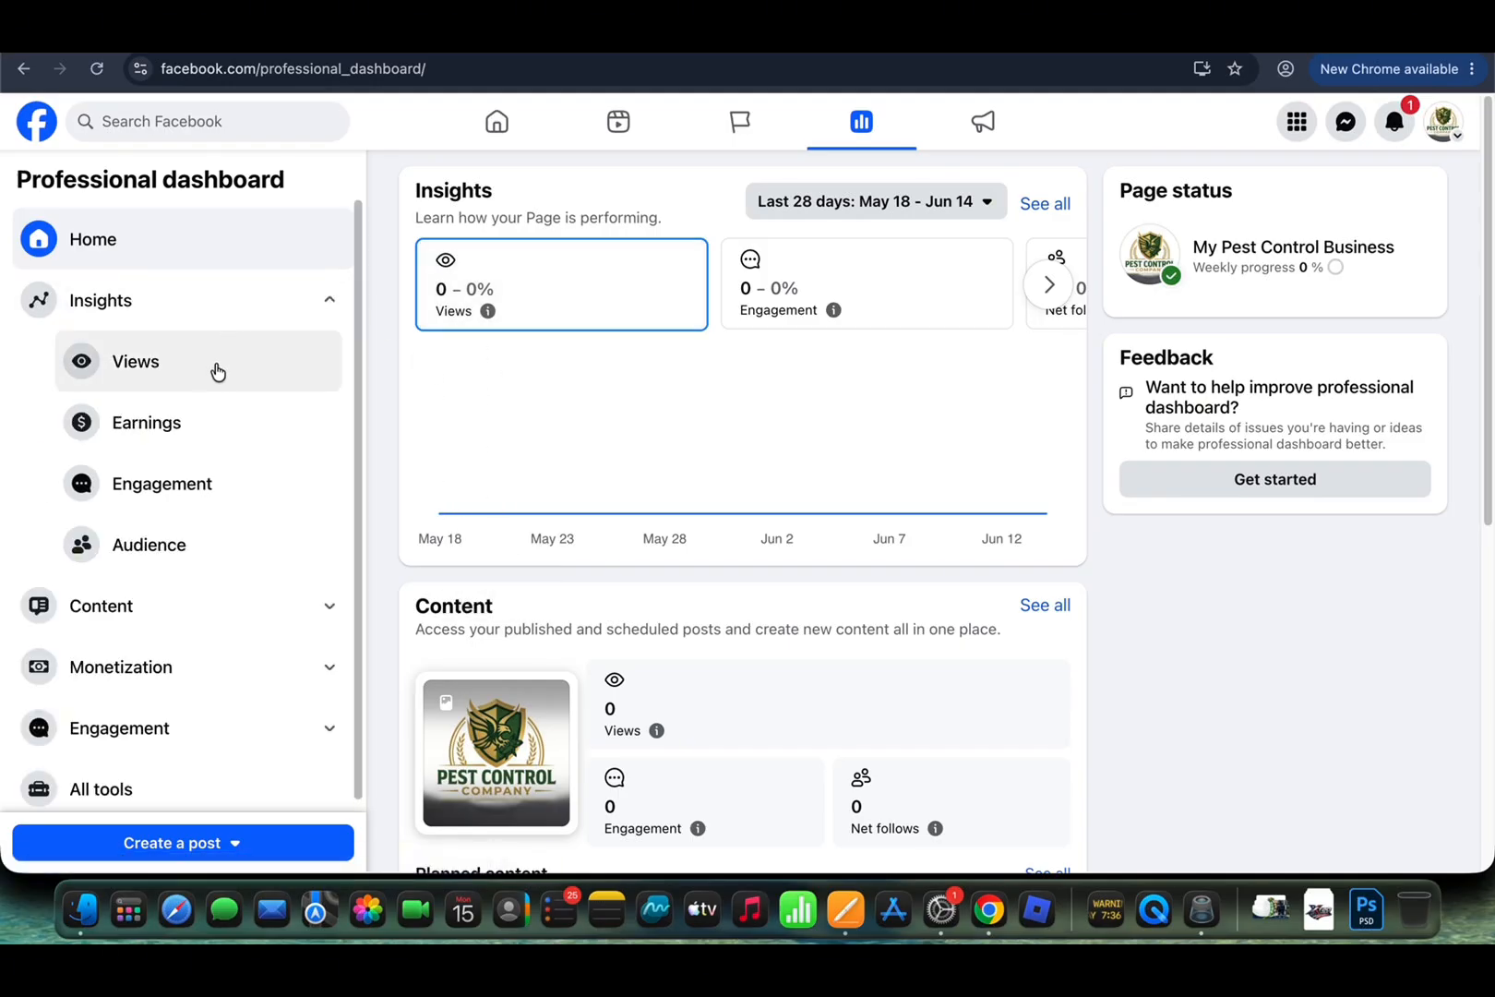
{"action": "scroll", "coordinate": [236, 469], "scroll_direction": "down", "scroll_amount": 1}
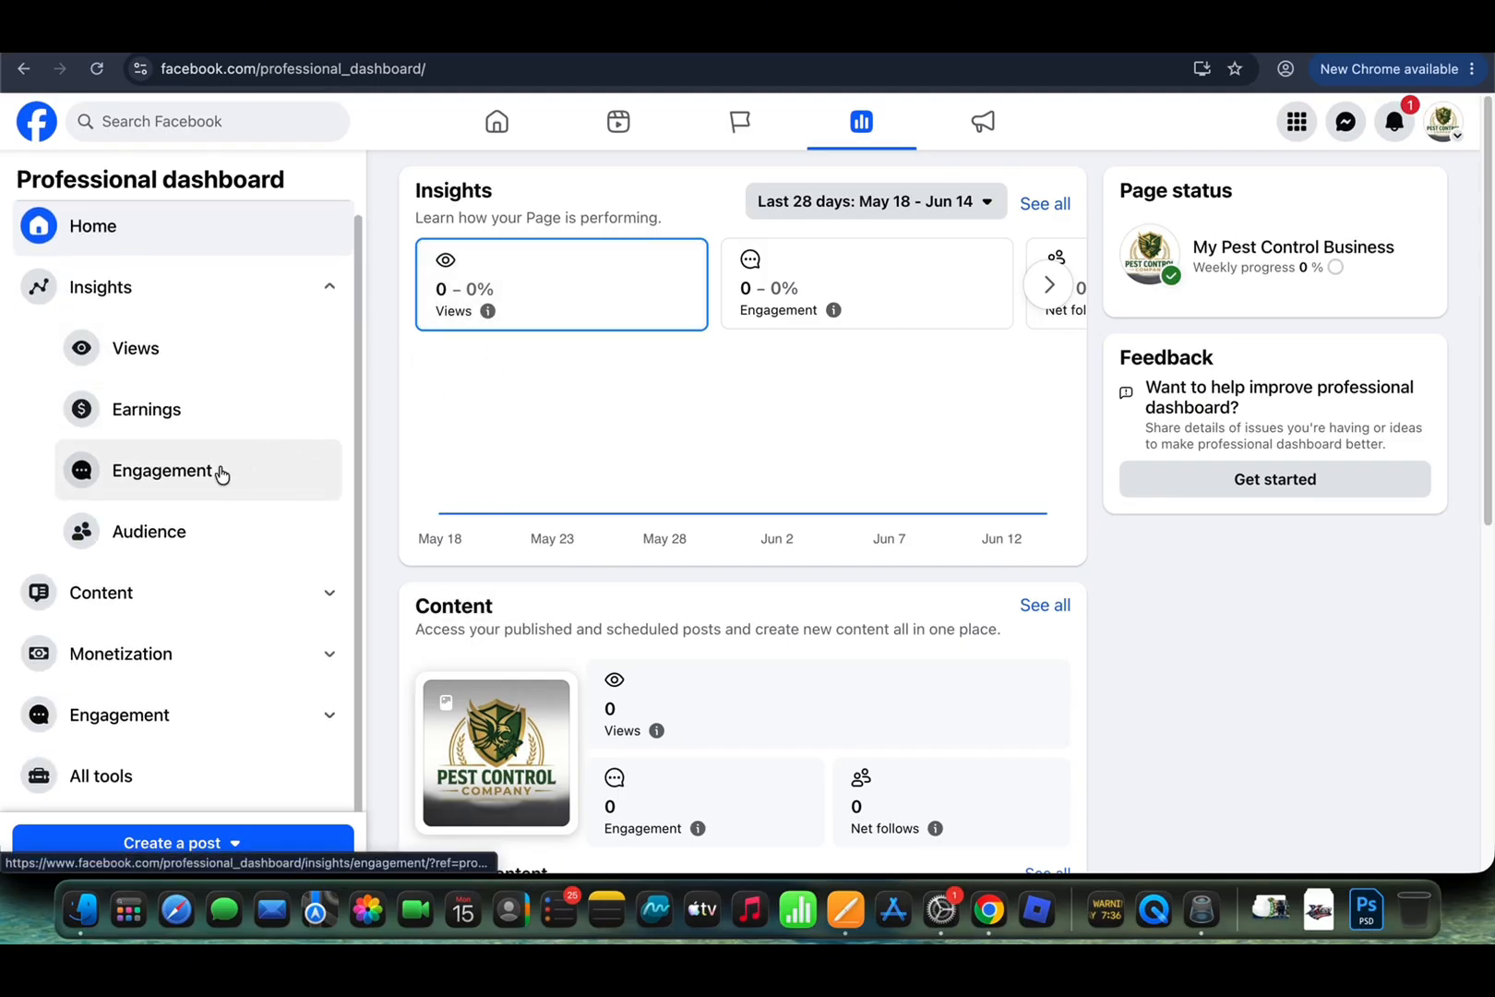
{"action": "left_click", "coordinate": [221, 472]}
{"action": "left_click", "coordinate": [225, 545]}
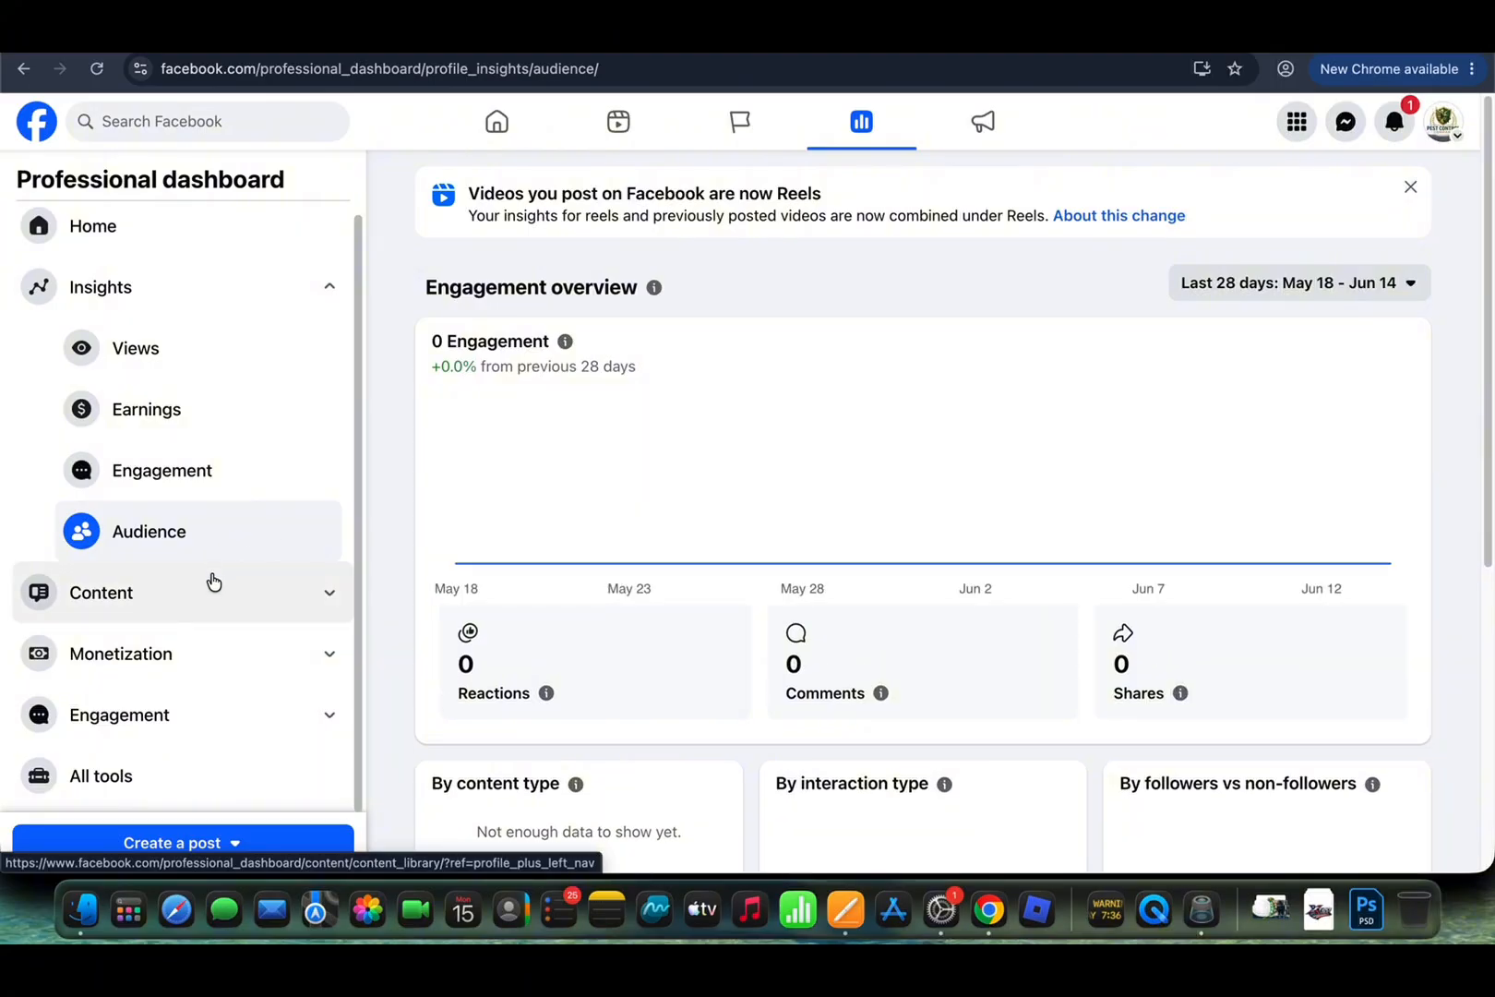
{"action": "left_click", "coordinate": [211, 589]}
{"action": "left_click", "coordinate": [211, 656]}
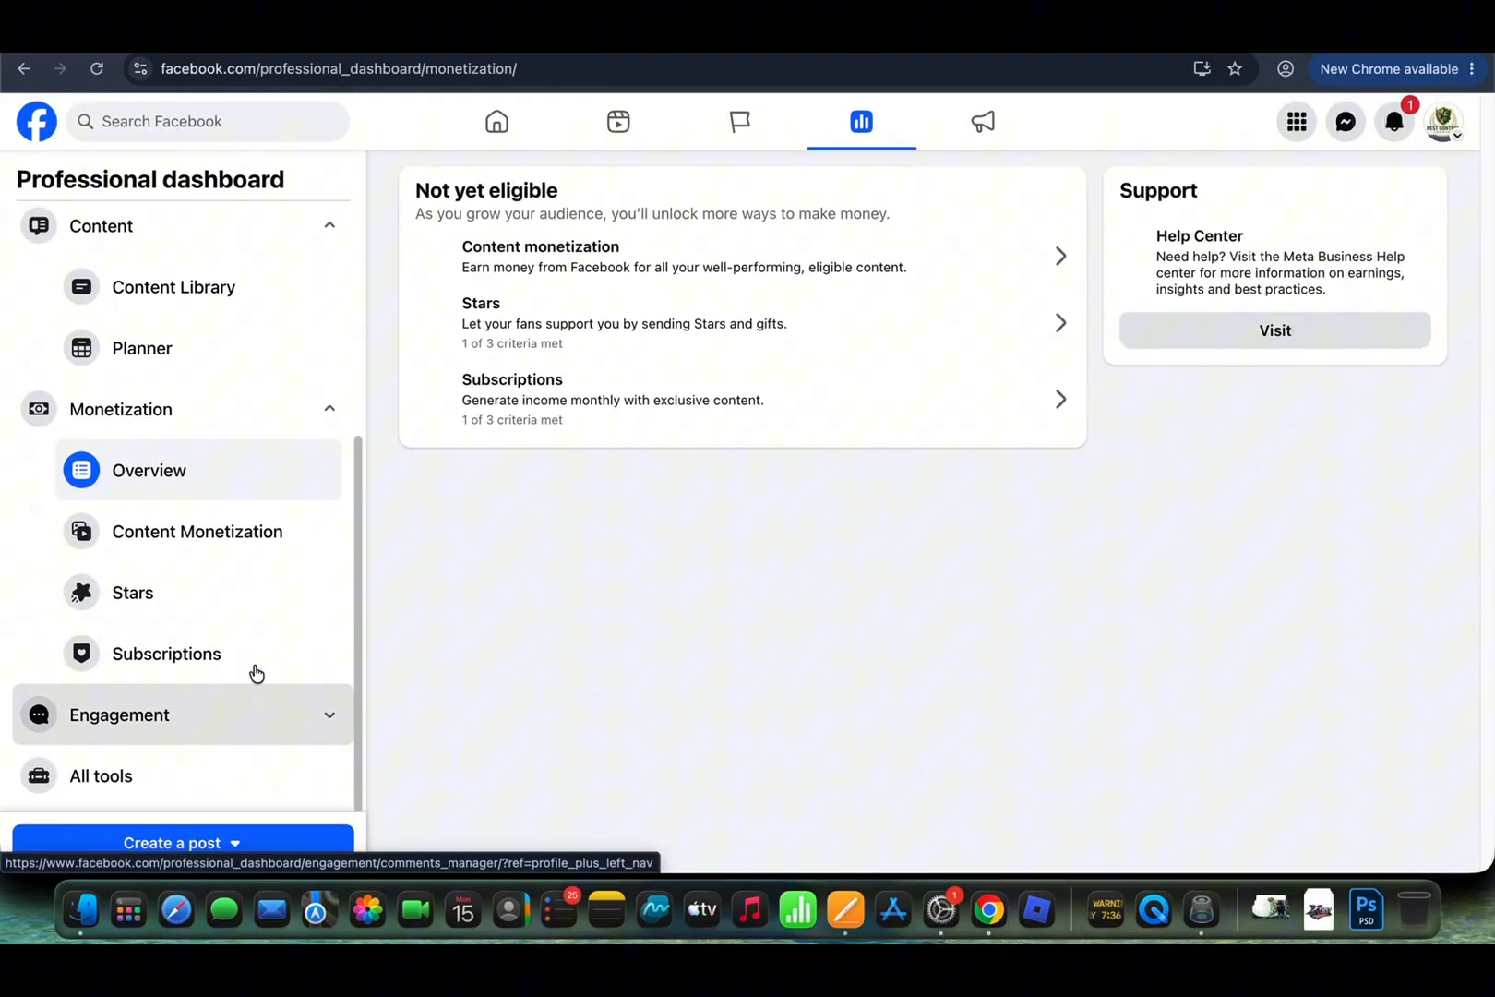
{"action": "left_click", "coordinate": [257, 688]}
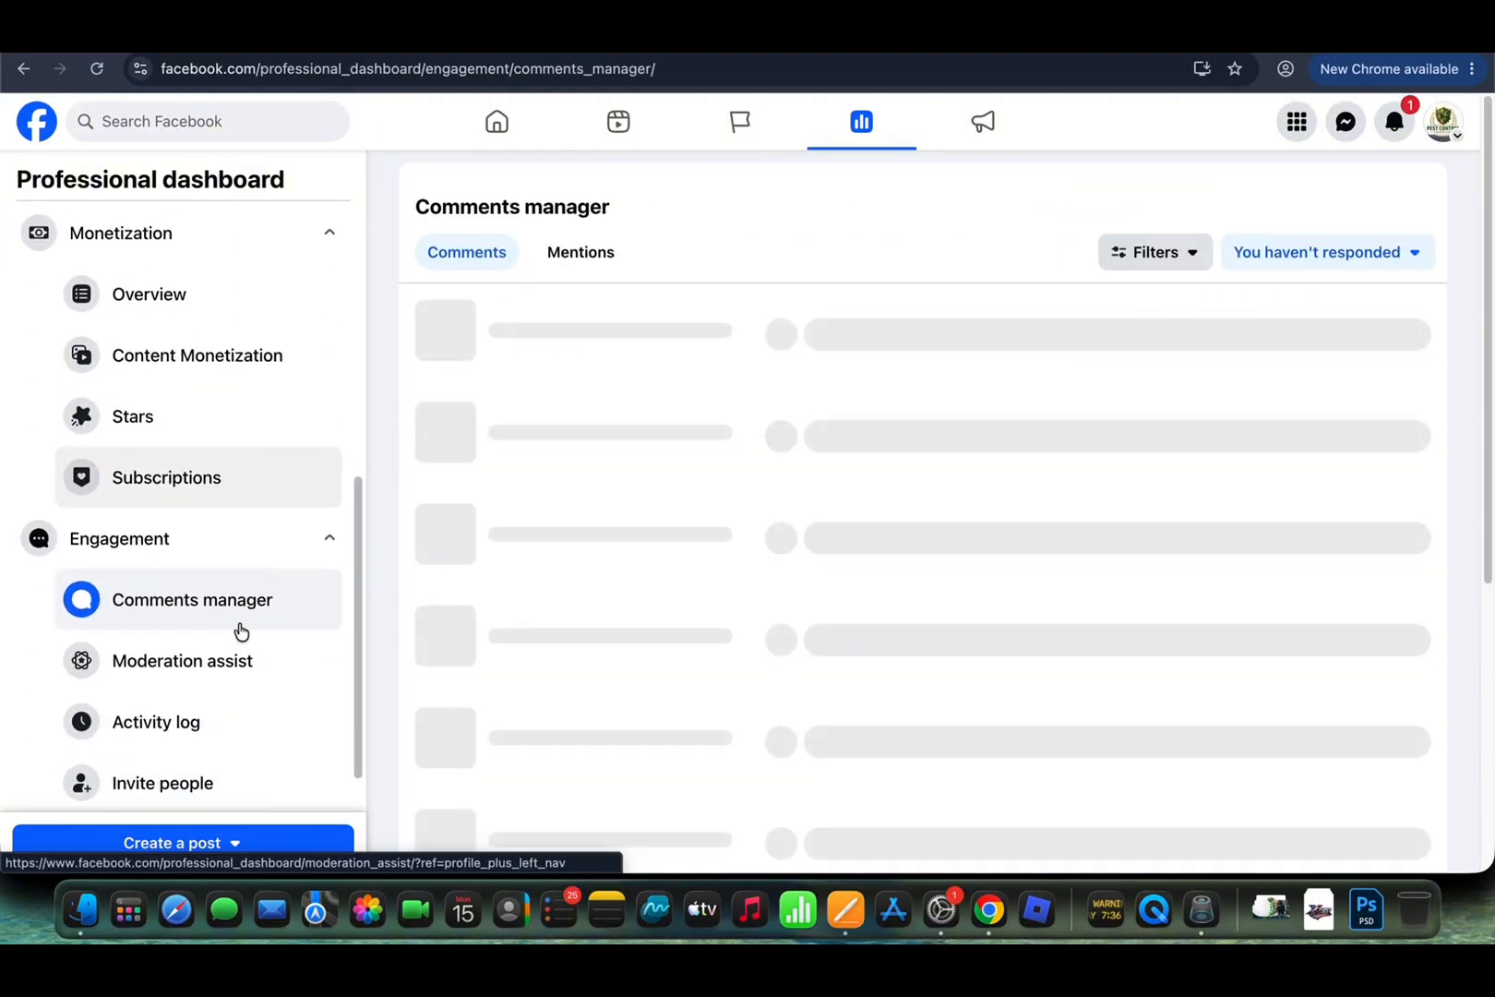
{"action": "scroll", "coordinate": [266, 607], "scroll_direction": "up", "scroll_amount": 7}
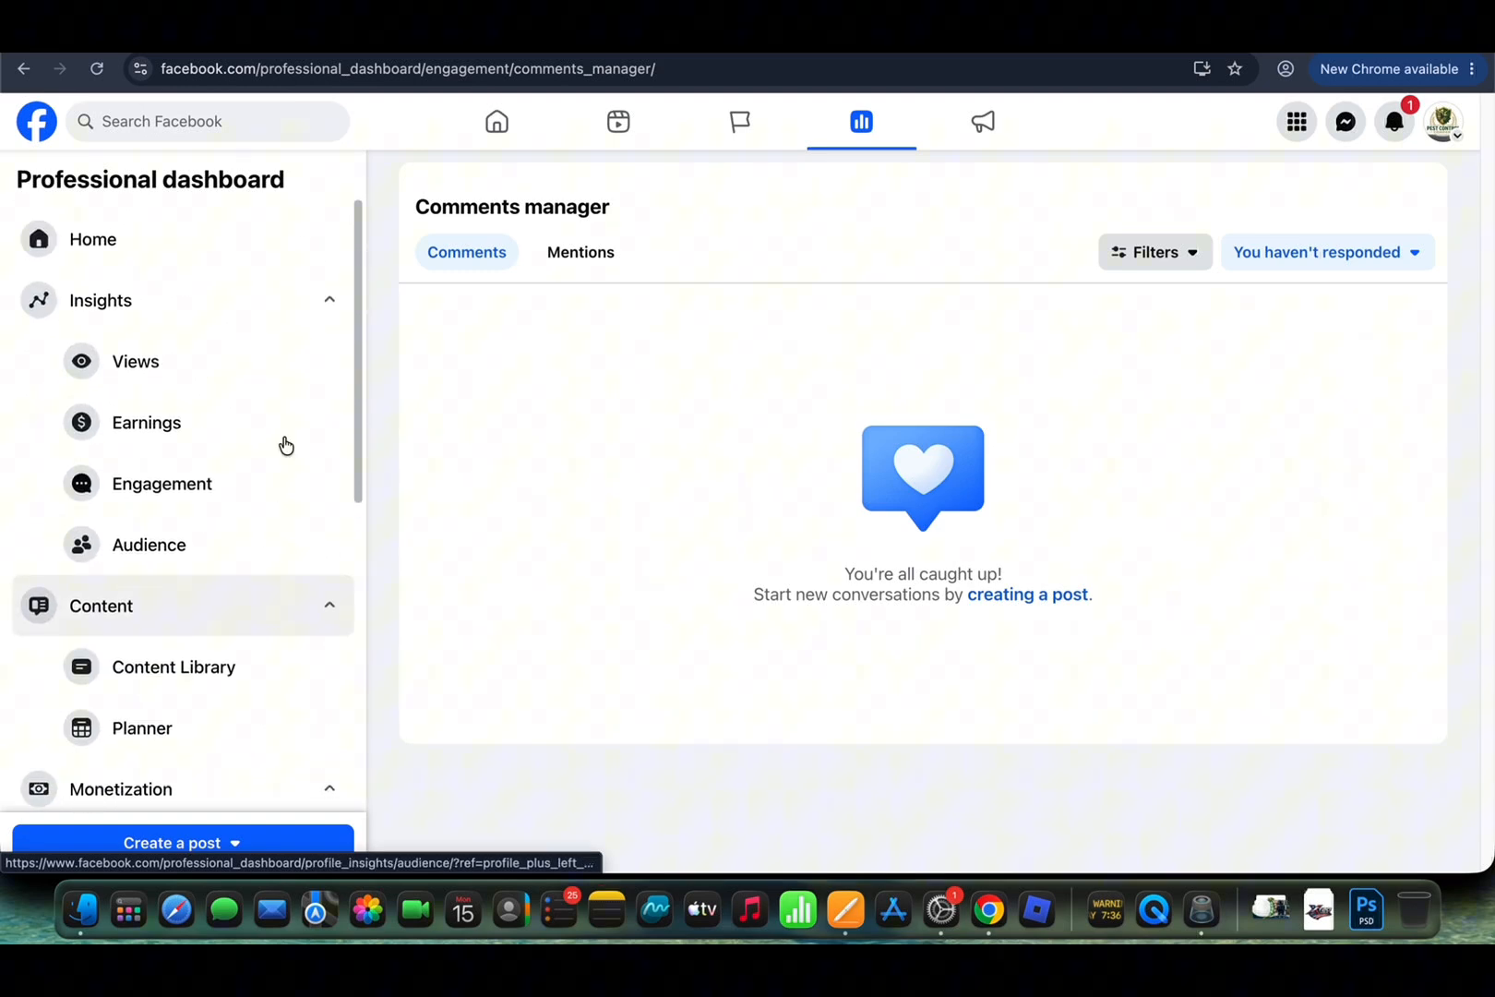
{"action": "left_click", "coordinate": [252, 247]}
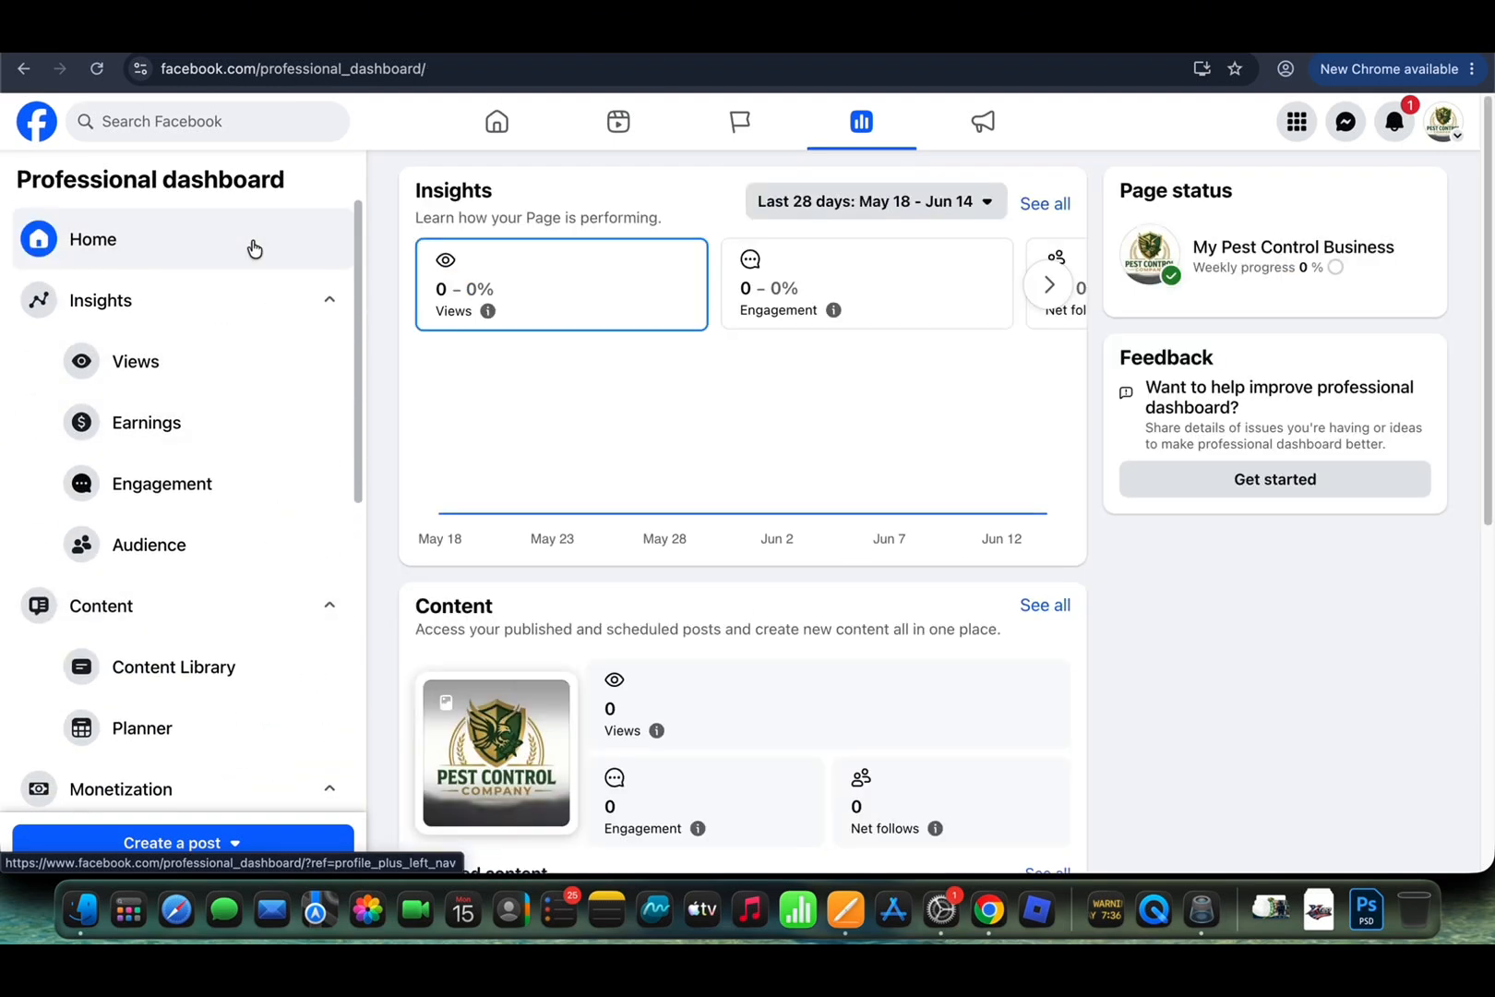
{"action": "left_click", "coordinate": [23, 68]}
{"action": "left_click", "coordinate": [23, 69]}
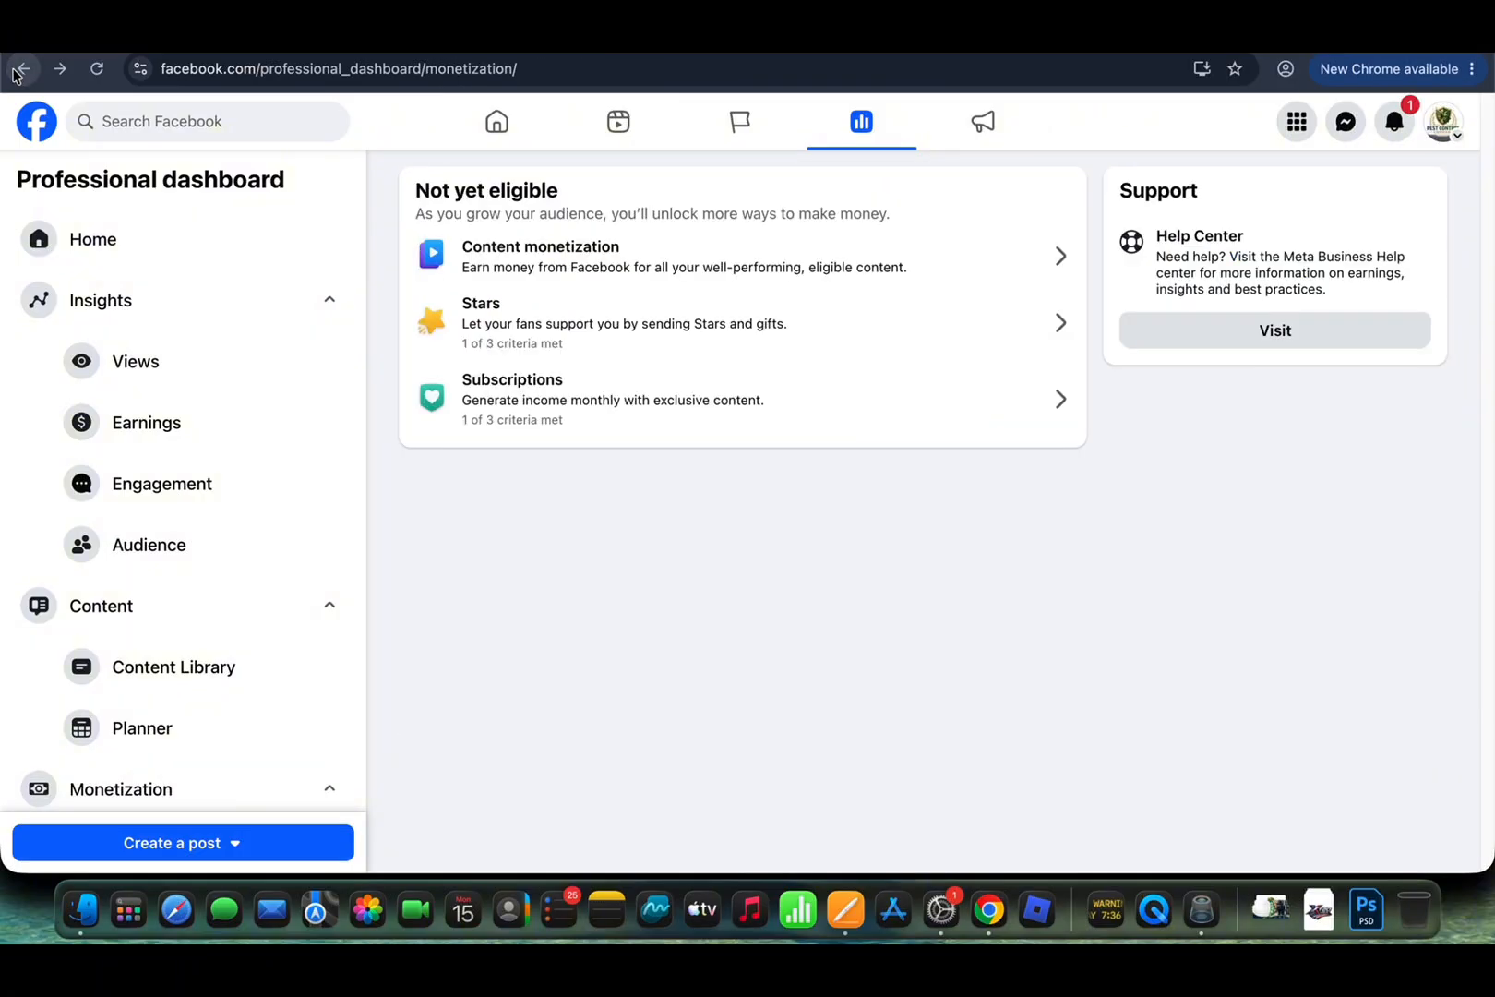
{"action": "left_click", "coordinate": [23, 69]}
{"action": "left_click", "coordinate": [23, 68]}
{"action": "left_click", "coordinate": [23, 68]}
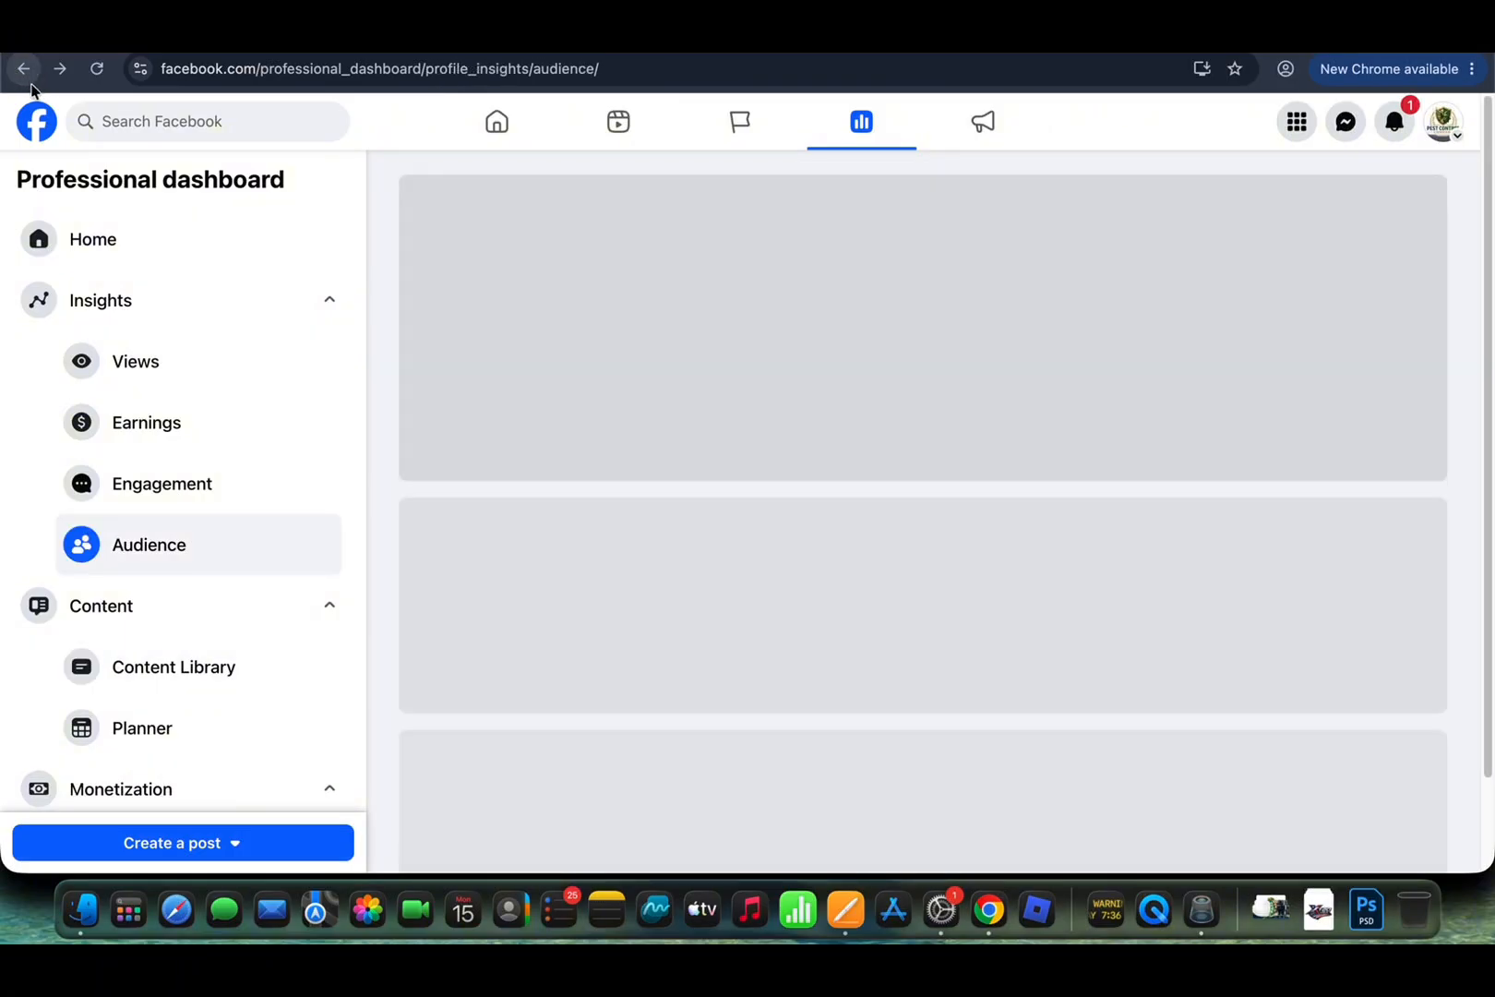
{"action": "left_click", "coordinate": [24, 68]}
{"action": "left_click", "coordinate": [23, 68]}
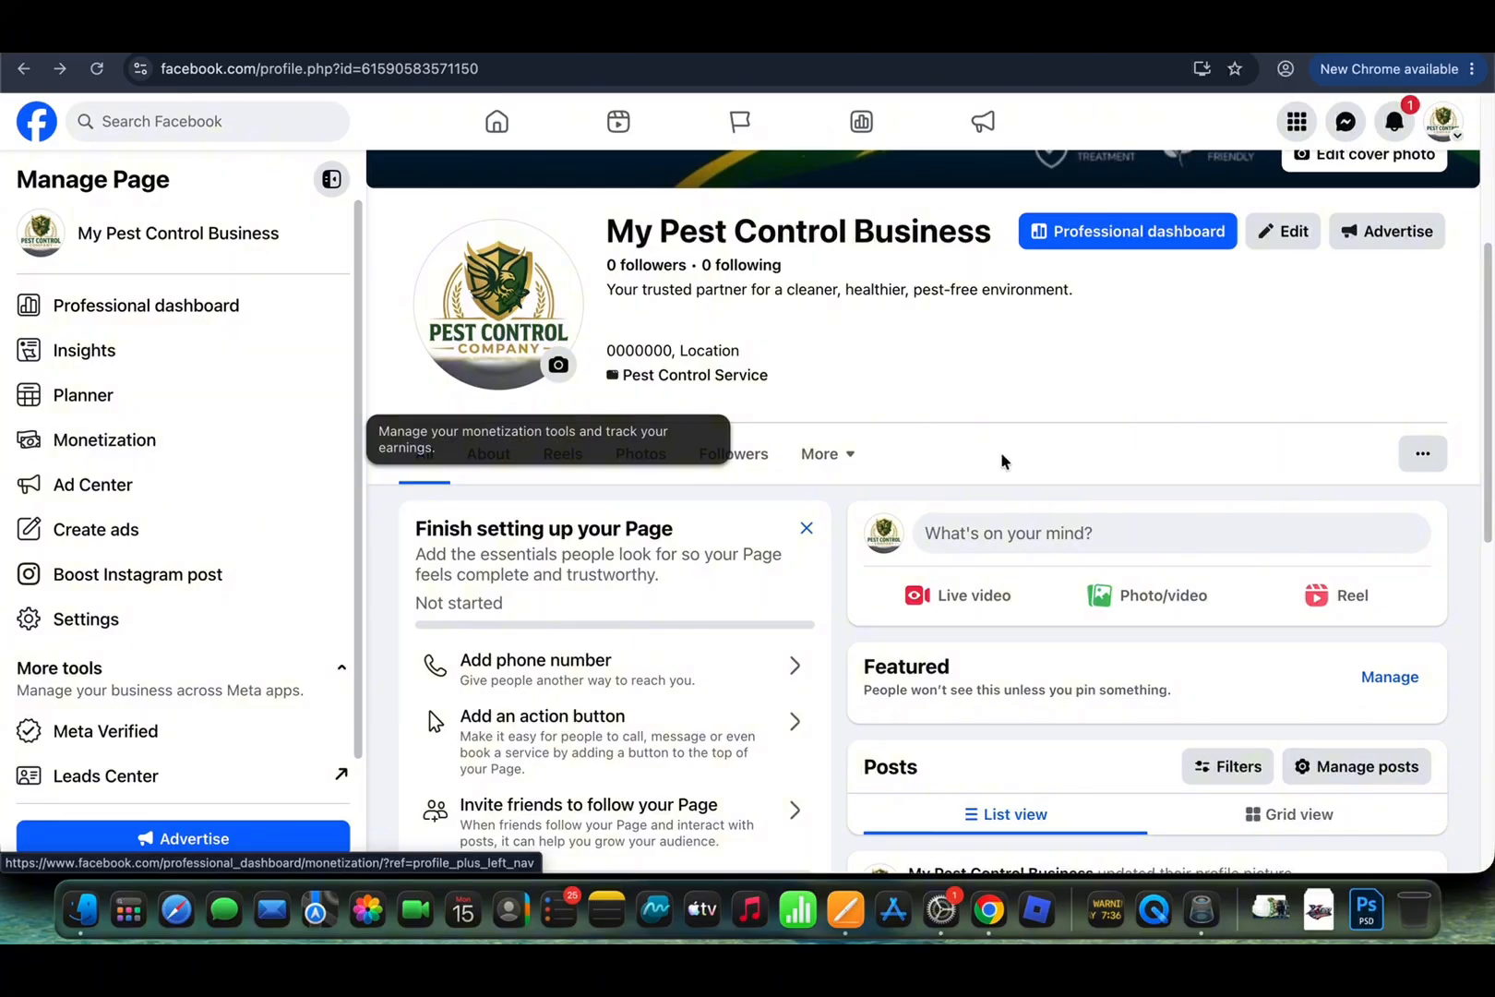
{"action": "scroll", "coordinate": [1019, 466], "scroll_direction": "down", "scroll_amount": 2}
{"action": "scroll", "coordinate": [1019, 468], "scroll_direction": "down", "scroll_amount": 1}
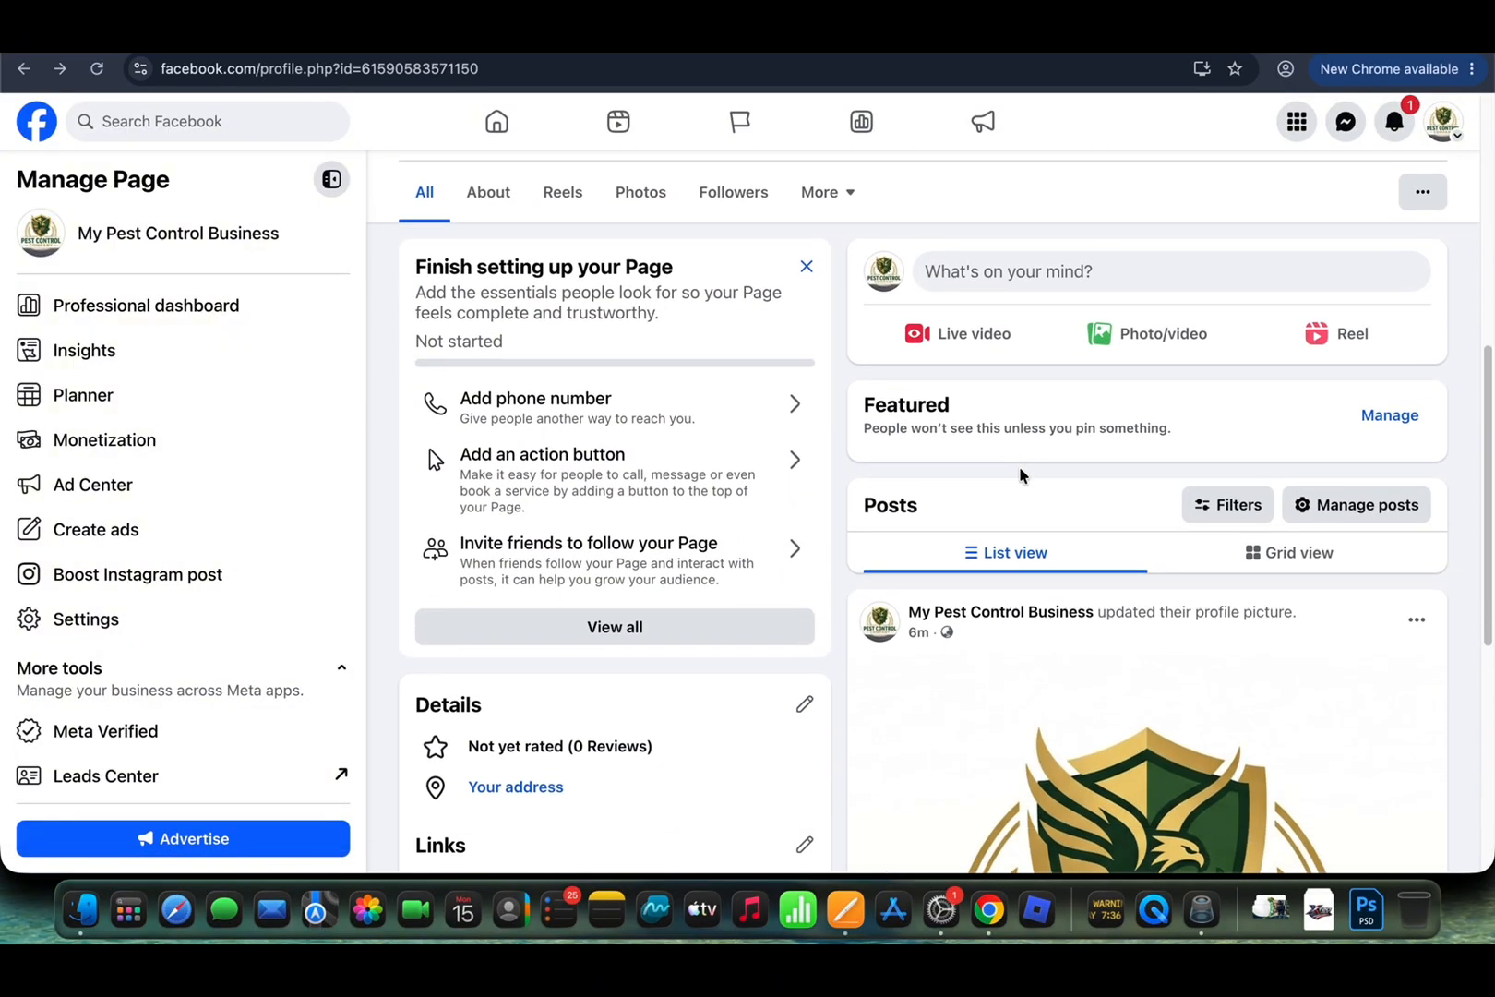
{"action": "scroll", "coordinate": [1019, 468], "scroll_direction": "up", "scroll_amount": 1}
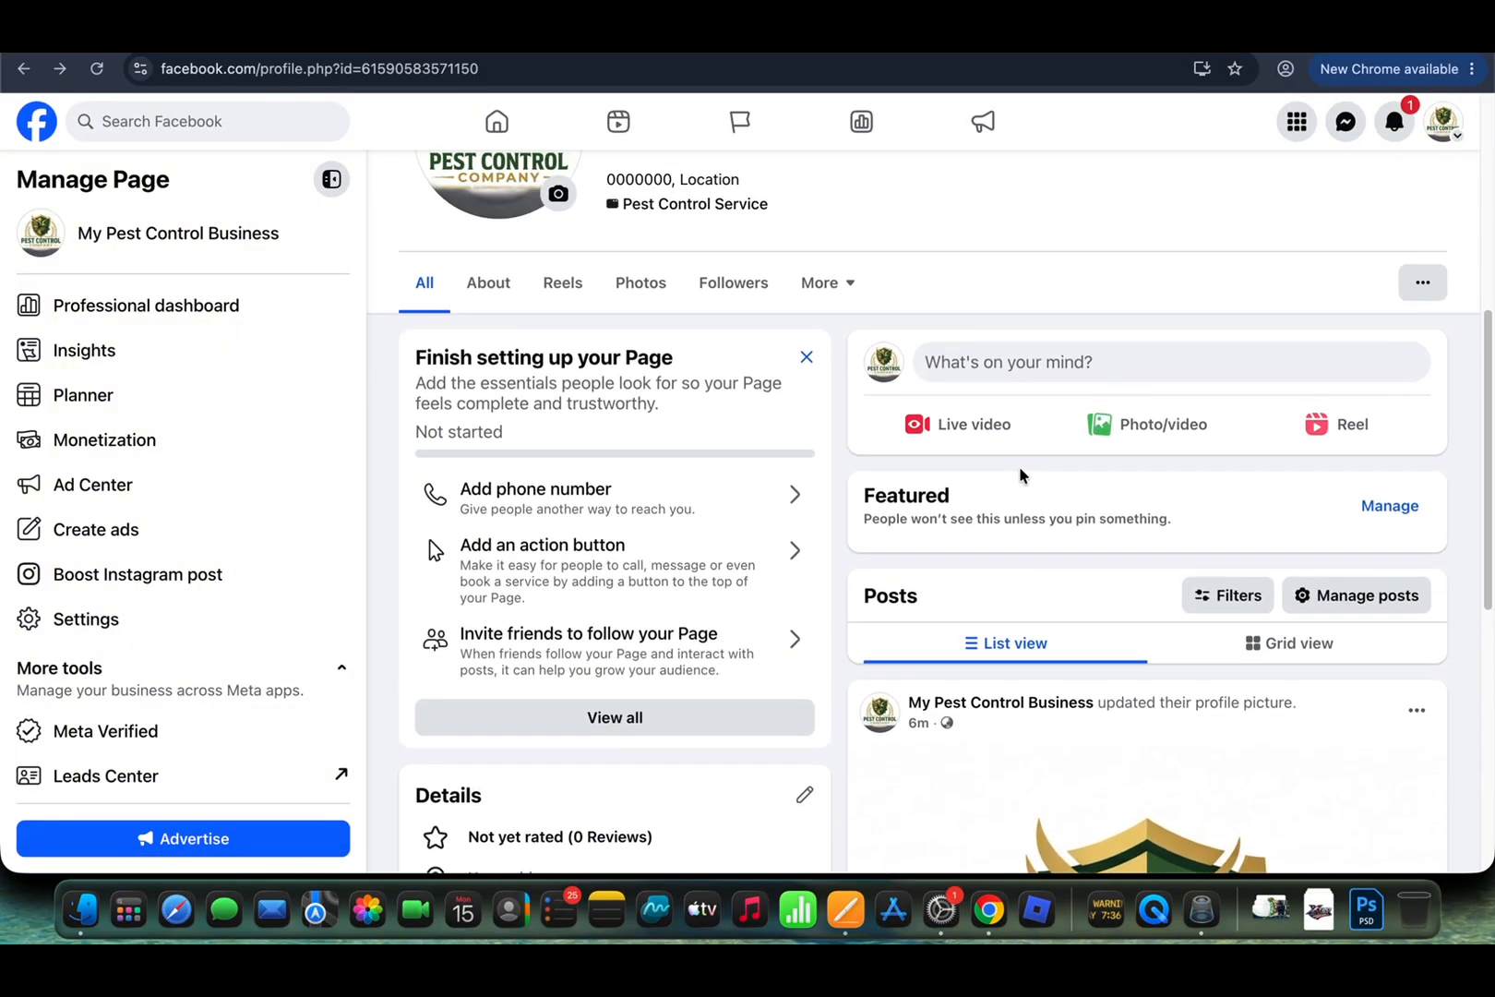
{"action": "scroll", "coordinate": [1019, 468], "scroll_direction": "up", "scroll_amount": 1}
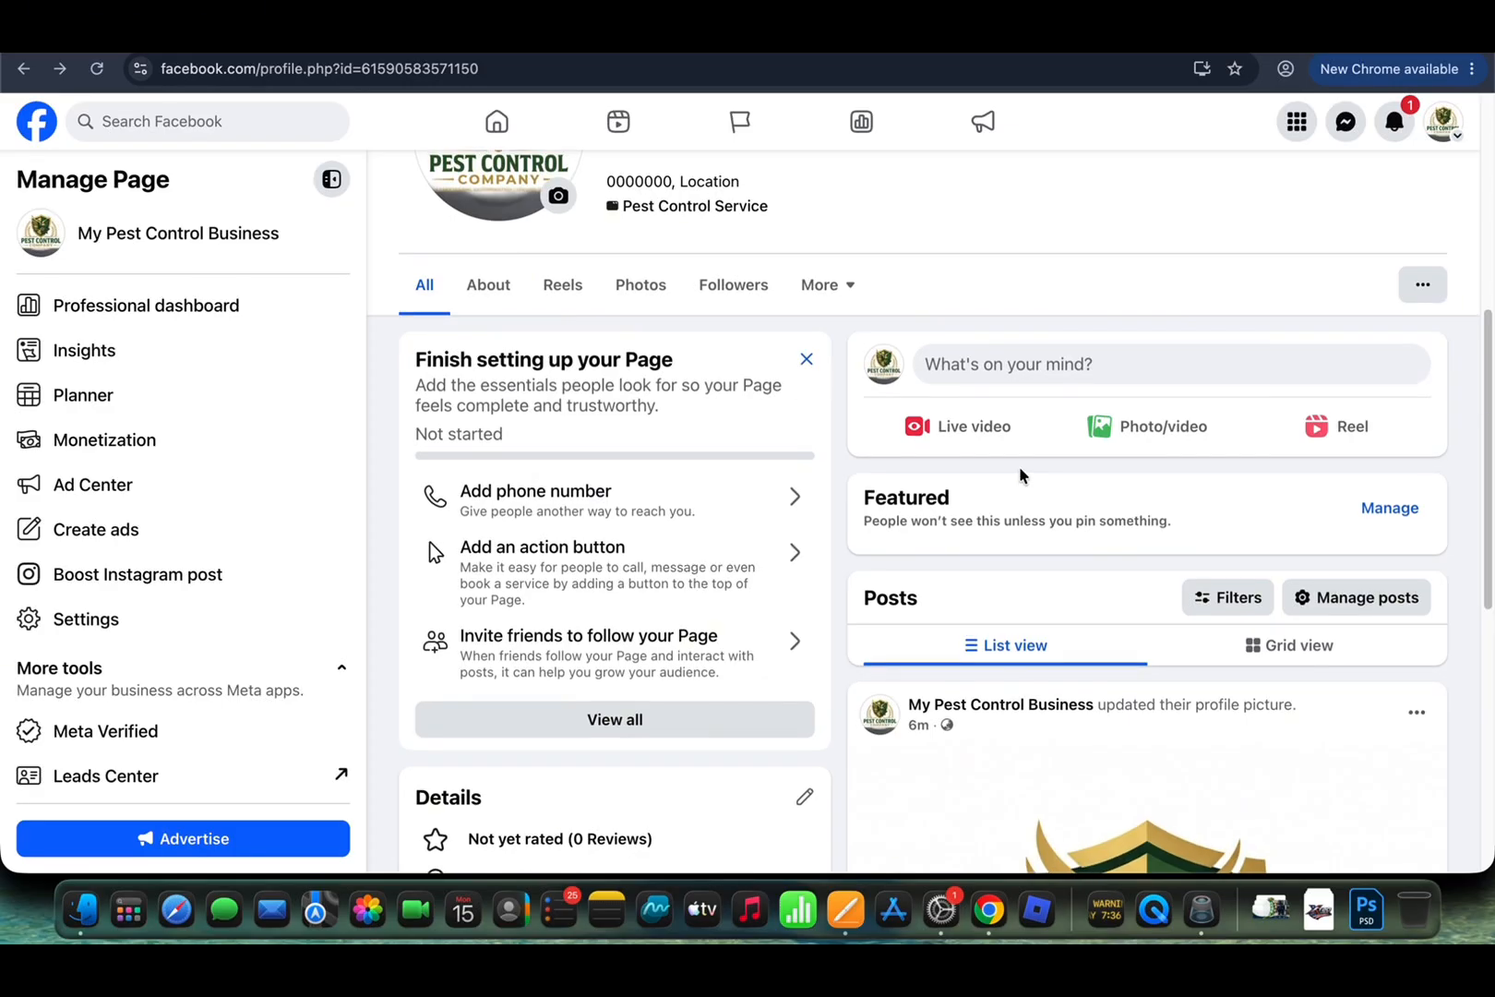
{"action": "scroll", "coordinate": [1019, 468], "scroll_direction": "down", "scroll_amount": 4}
{"action": "scroll", "coordinate": [1021, 476], "scroll_direction": "up", "scroll_amount": 1}
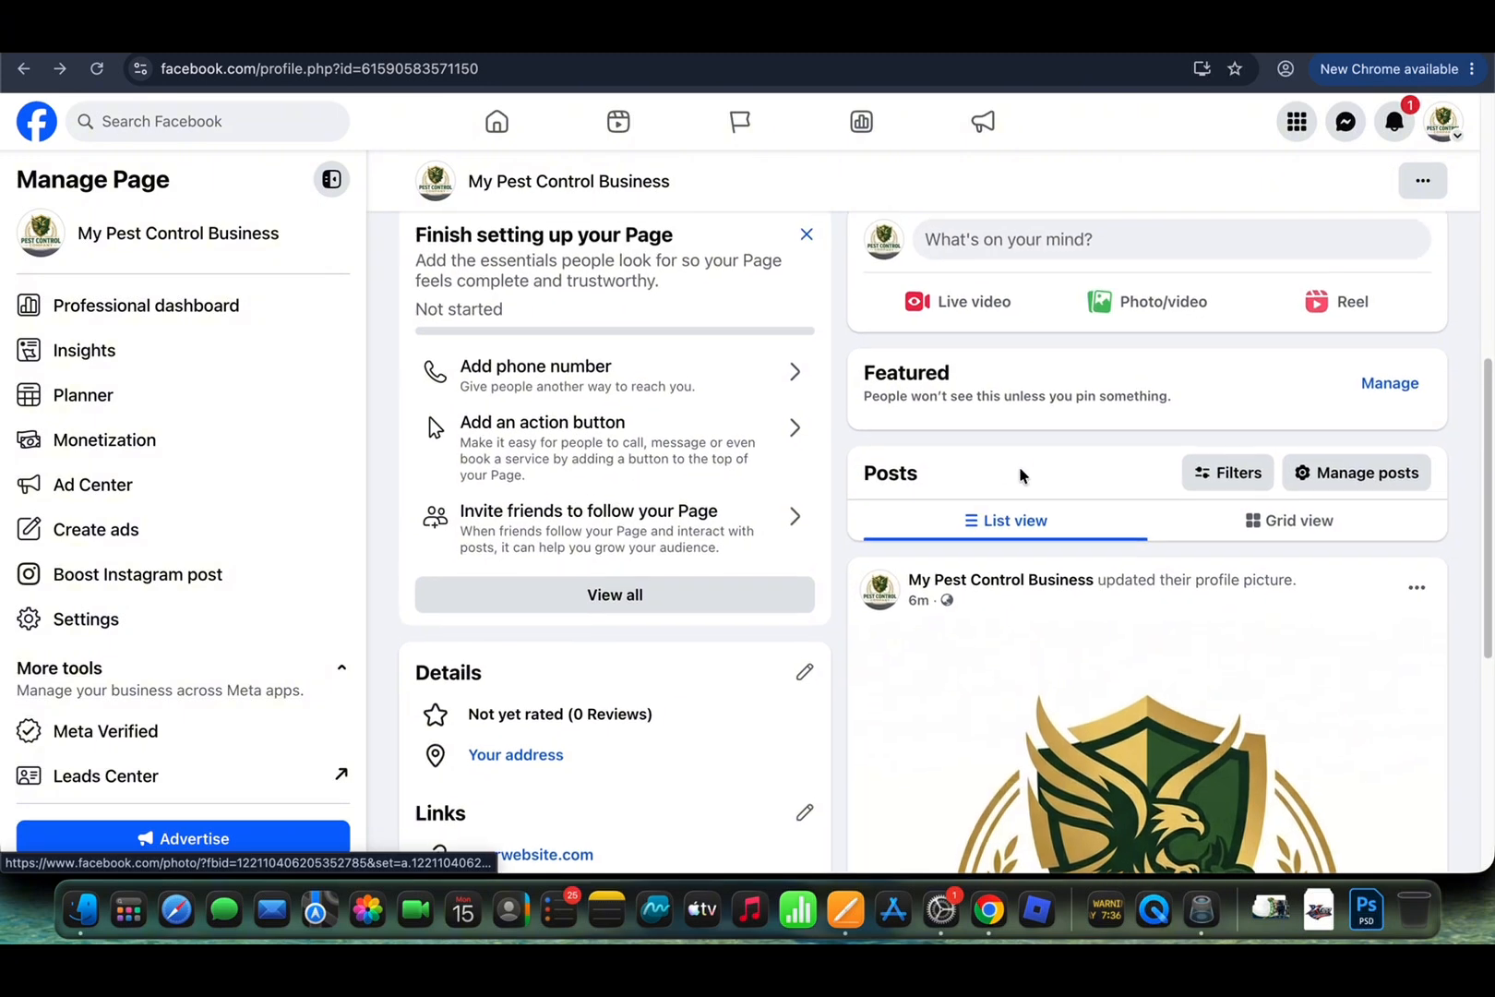